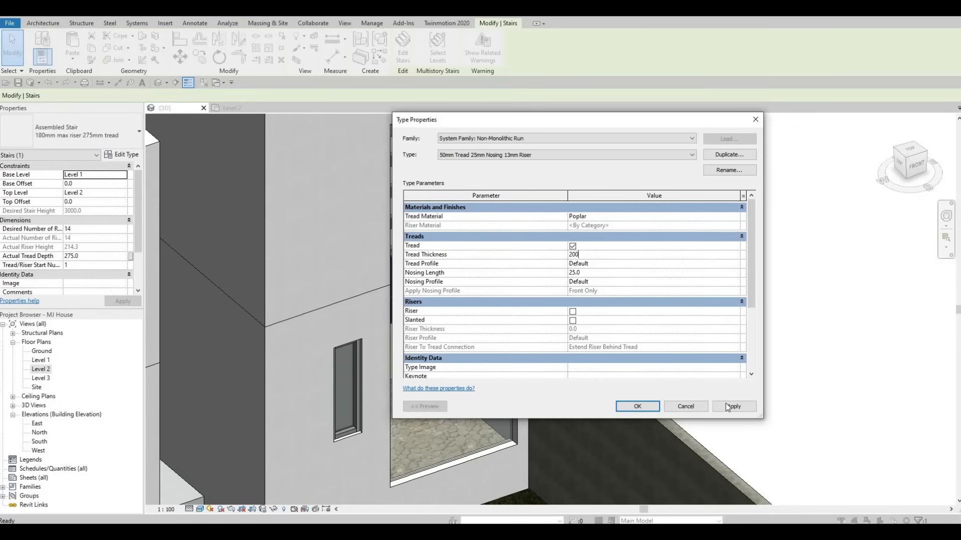
Confirm the 200 tread thickness for the stair run type and close both type properties dialogs.
left_click(638, 408)
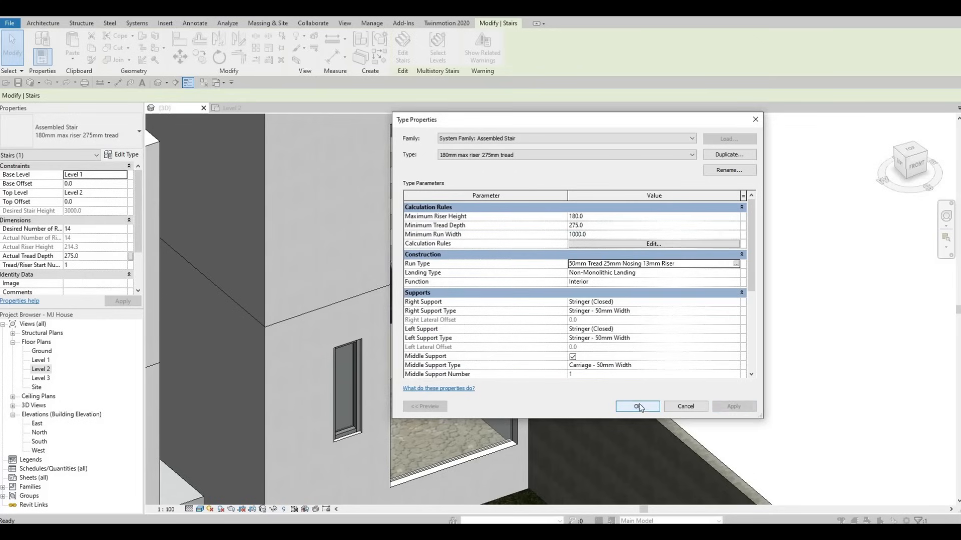
left_click(637, 406)
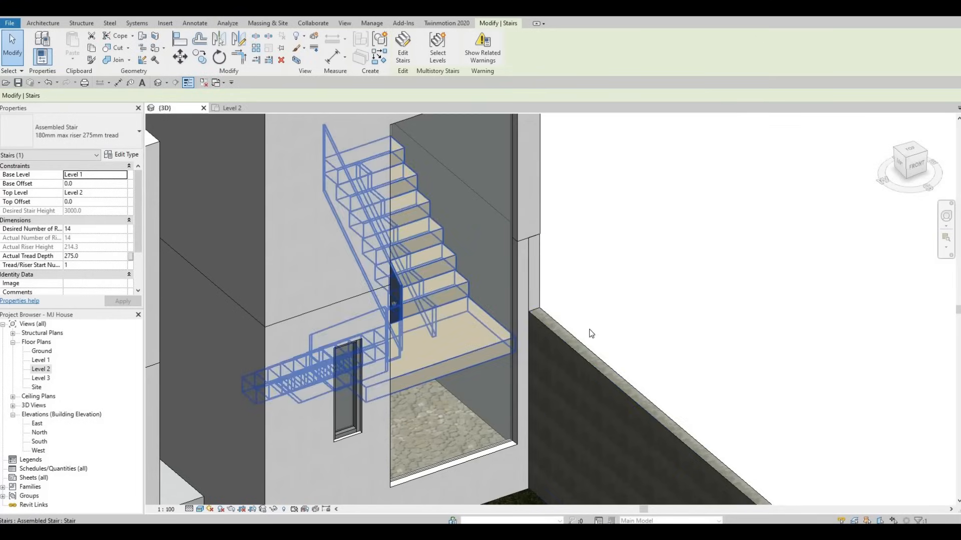
scroll(590, 320, "down", 2)
key("Escape")
scroll(558, 364, "up", 3)
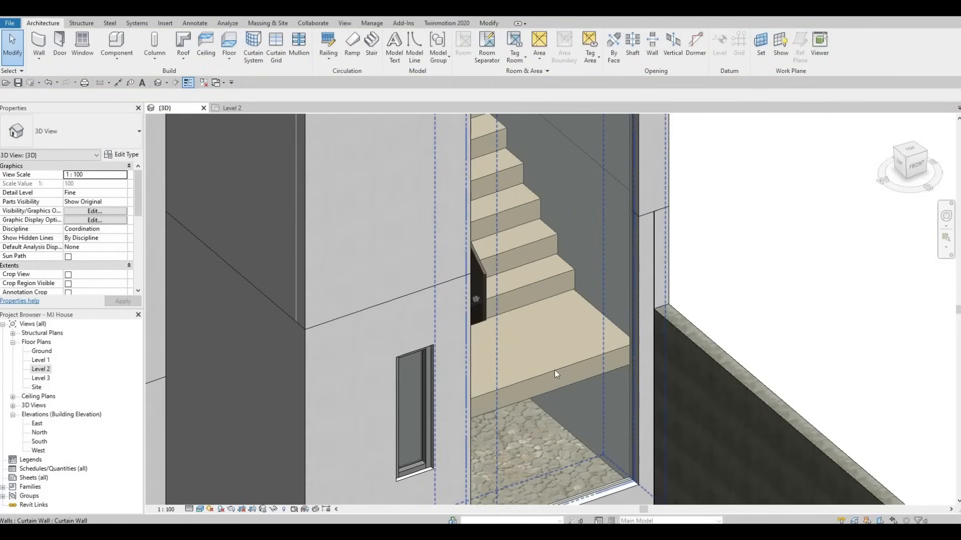
Select the stair, open its run type properties, and set the tread thickness to 100 before applying and closing.
key("Tab")
left_click(495, 361)
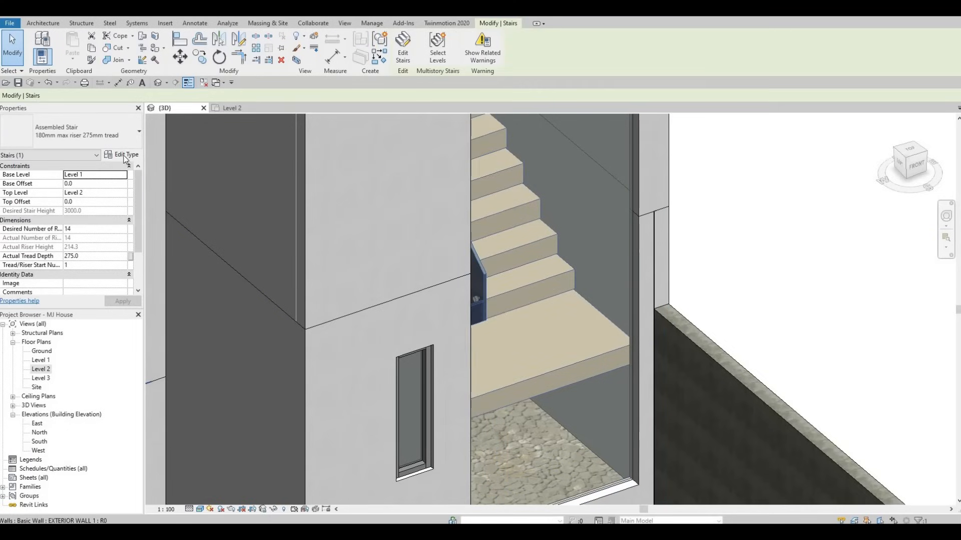
left_click(125, 155)
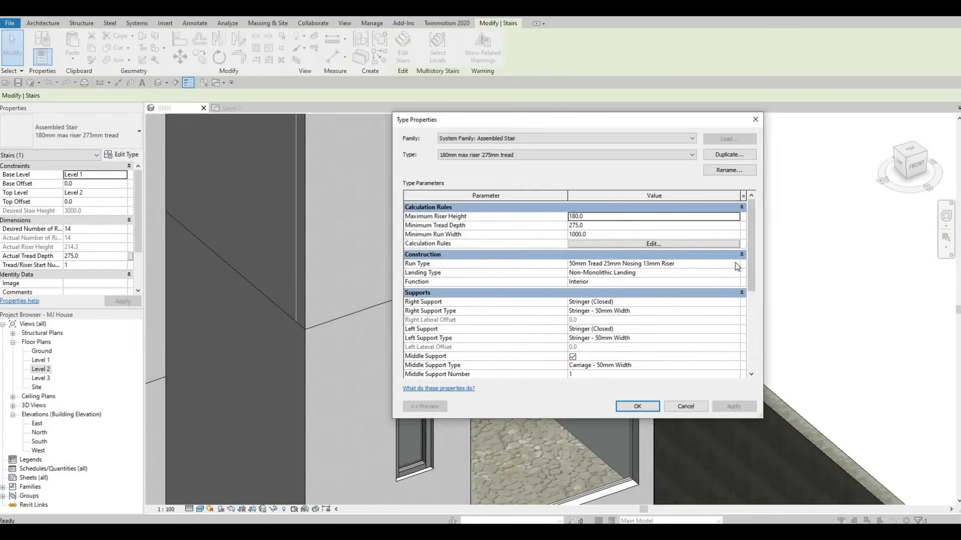
left_click(737, 266)
left_click(624, 254)
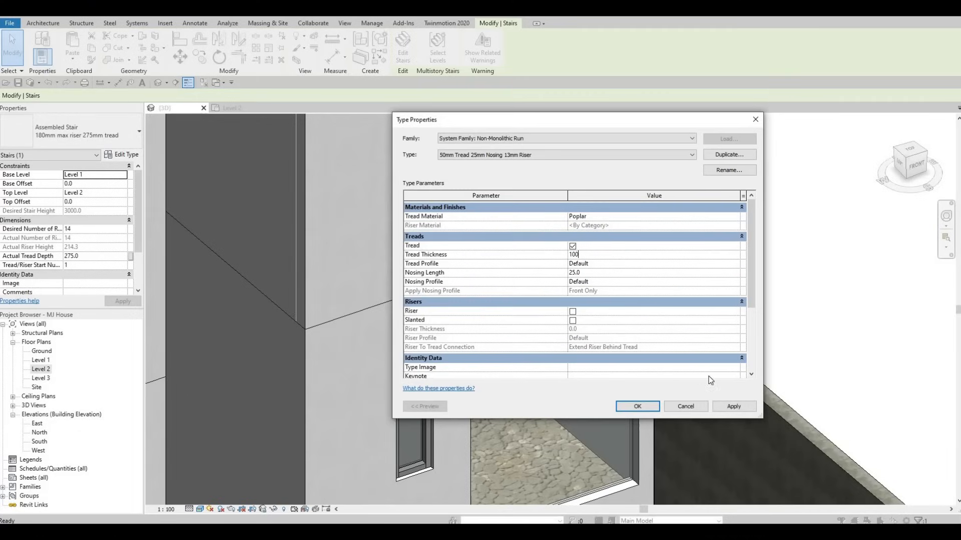
left_click(742, 409)
left_click(641, 406)
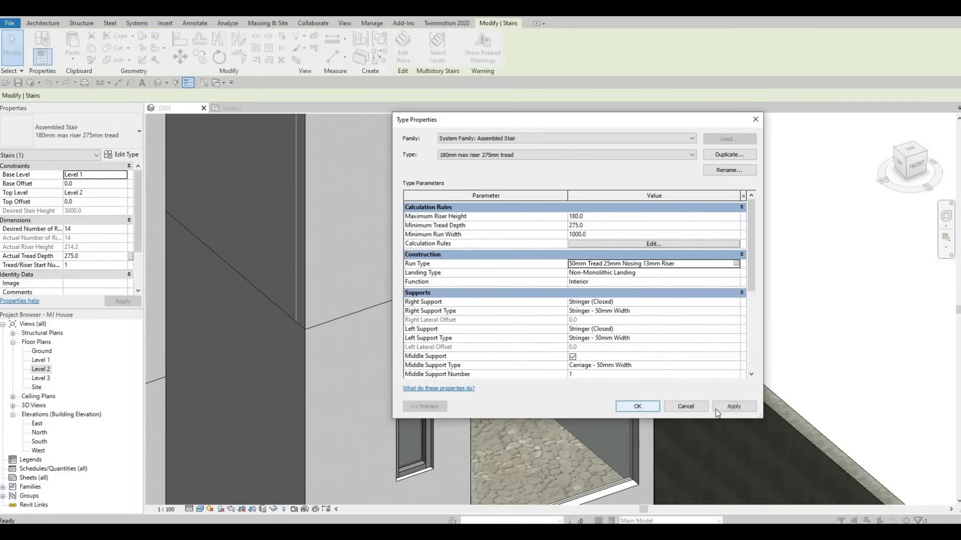
left_click(636, 407)
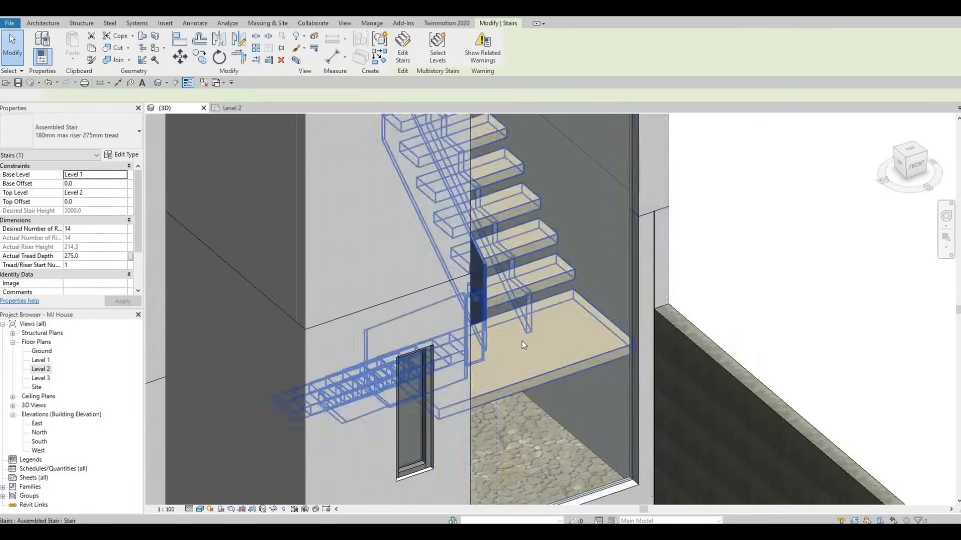
Orbit and zoom the 3D view to inspect the upper floor and the stair enclosure.
key("Escape")
scroll(475, 338, "down", 3)
middle_click_drag(463, 334, 558, 347, "shift")
scroll(557, 347, "down", 3)
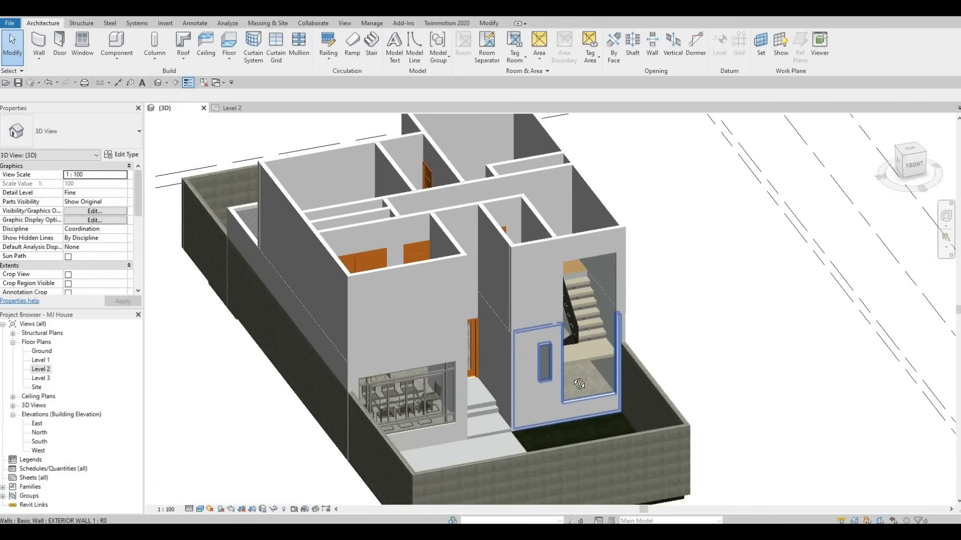
middle_click_drag(579, 384, 523, 350, "shift")
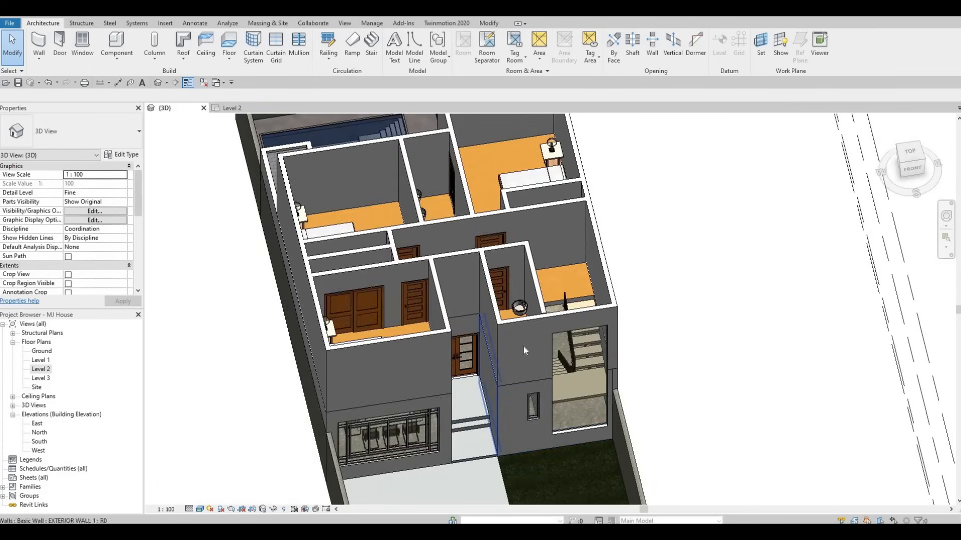
scroll(523, 345, "up", 2)
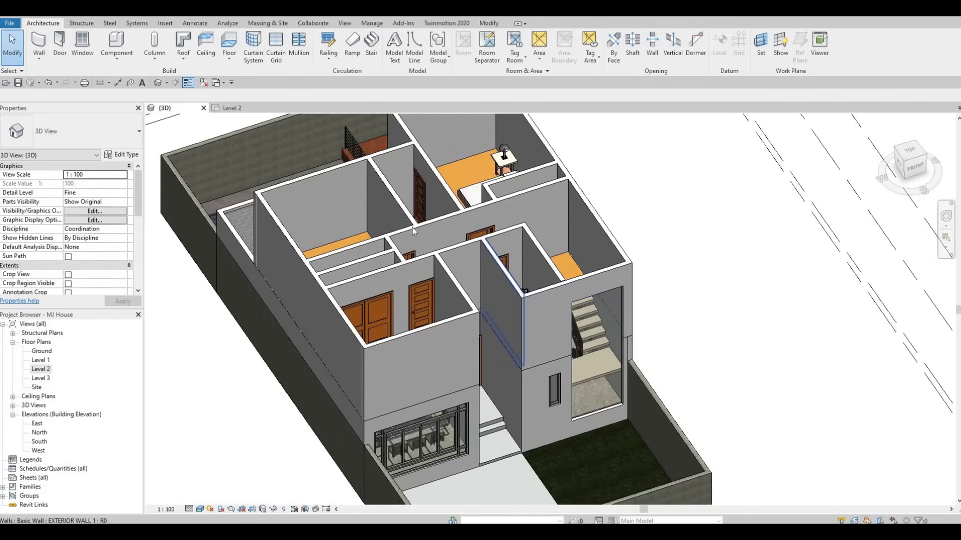
left_click(603, 299)
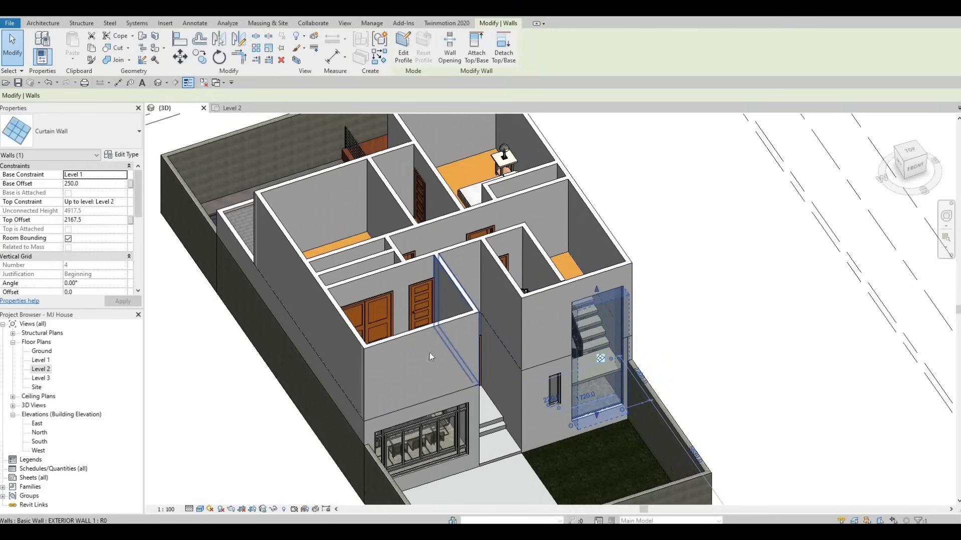
middle_click_drag(434, 322, 9, 386, "shift")
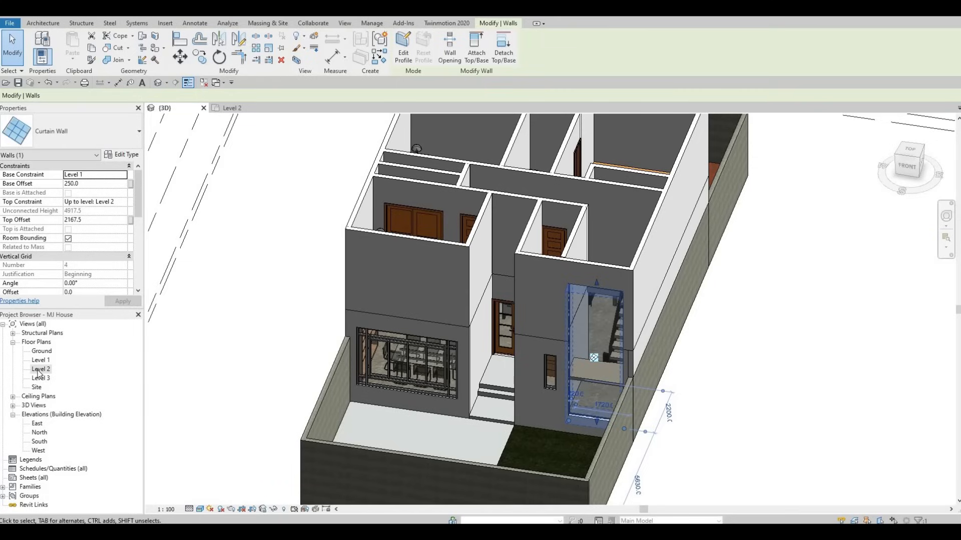
Open the Level 2 floor plan and start a roof by footprint on Level 3, picking walls.
double_click(39, 369)
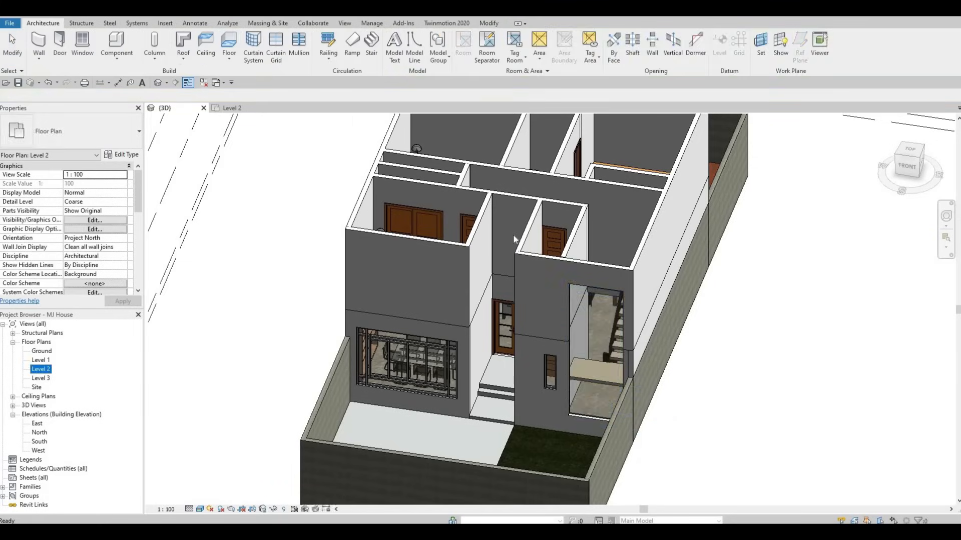
key("Escape")
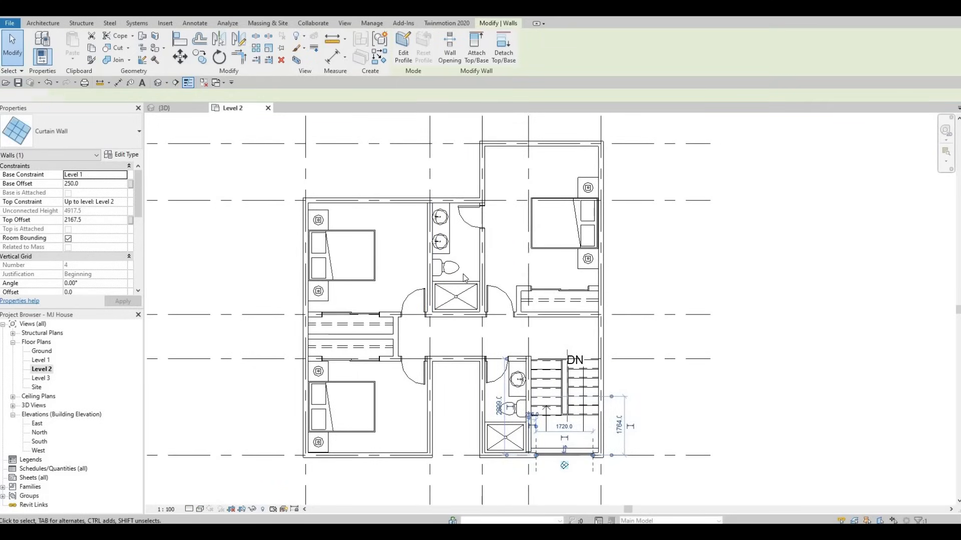
key("F1")
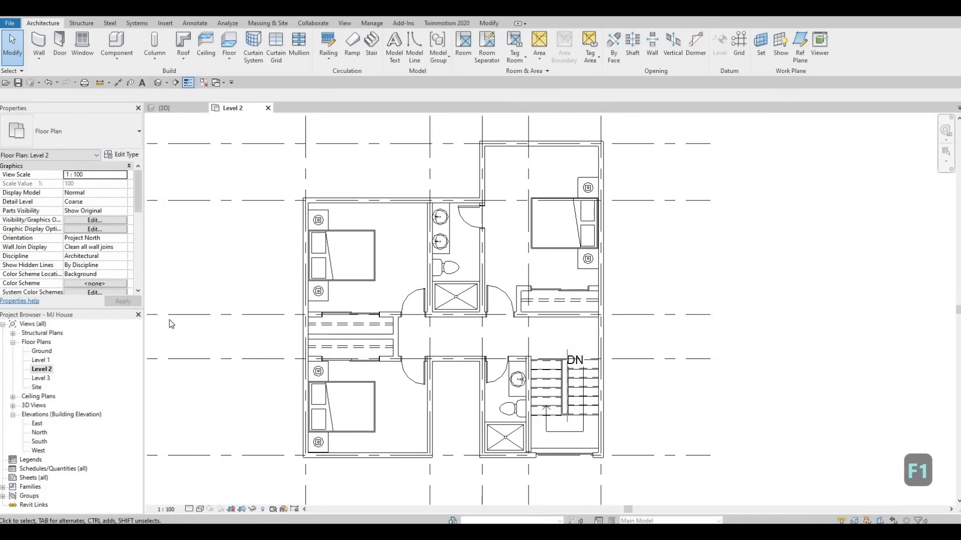
left_click(185, 47)
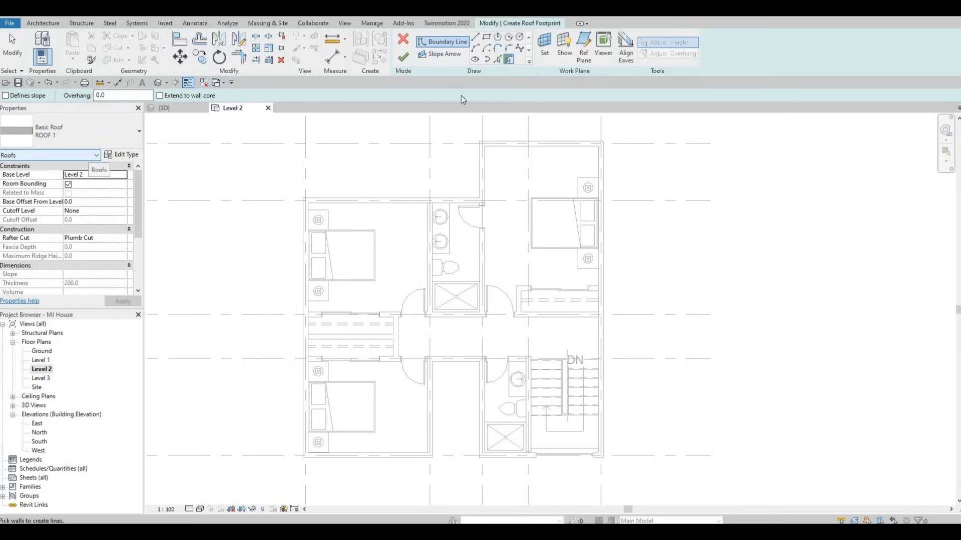
left_click(496, 61)
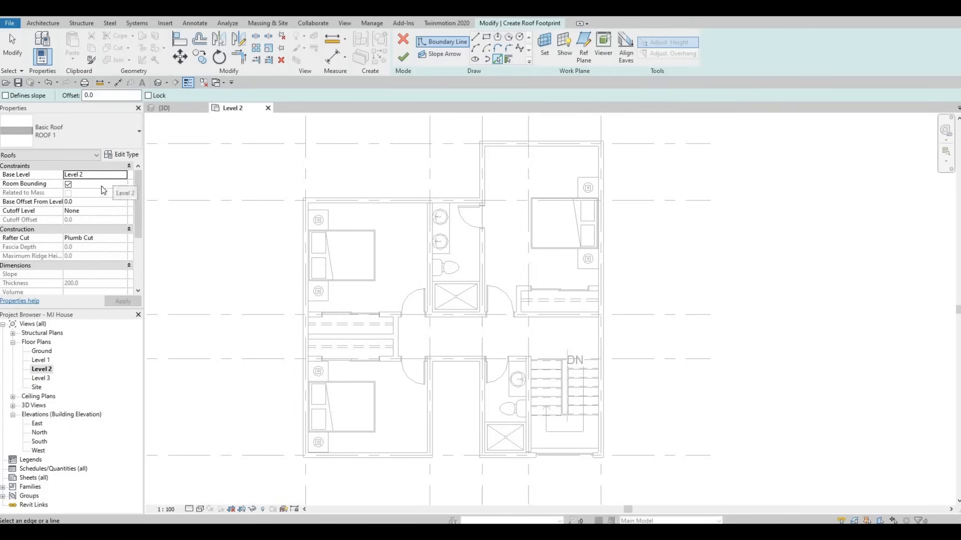
left_click(122, 175)
left_click(77, 206)
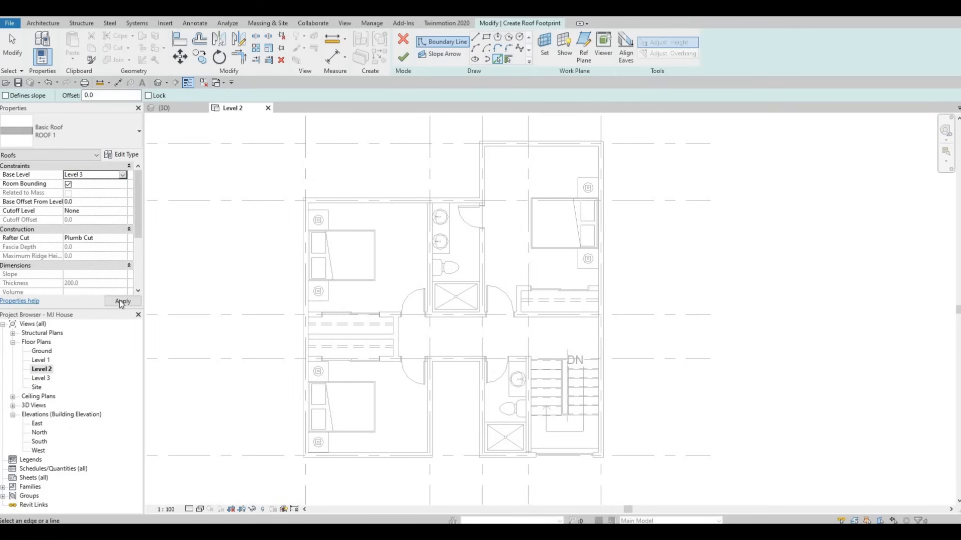
Pick the exterior walls along the upper and right sides of the upper floor as roof boundary lines.
left_click(390, 205)
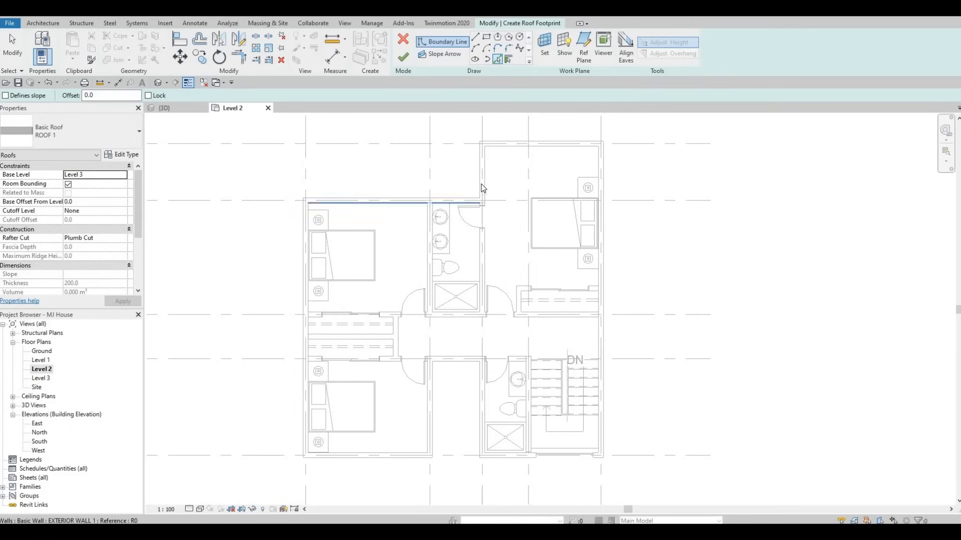
left_click(505, 153)
left_click(590, 150)
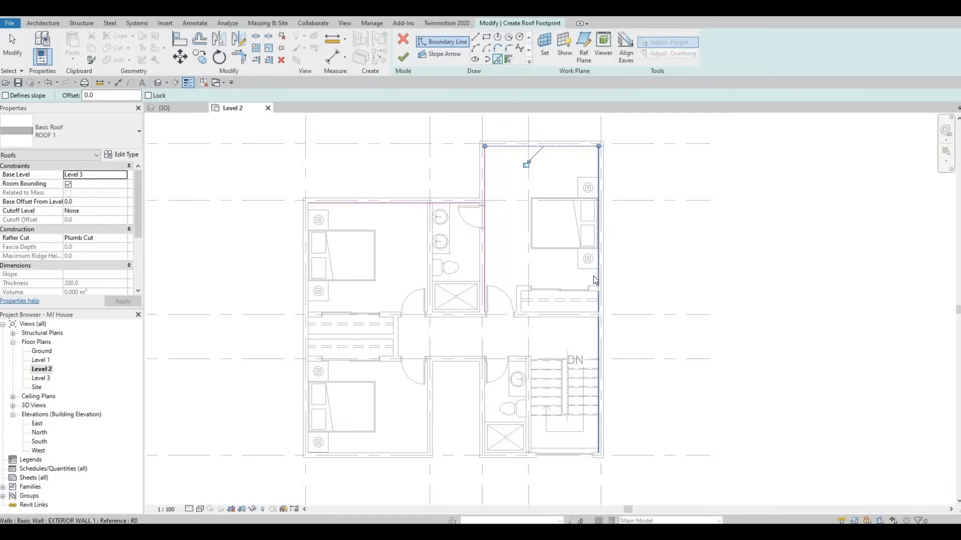
left_click(595, 280)
scroll(510, 460, "up", 5)
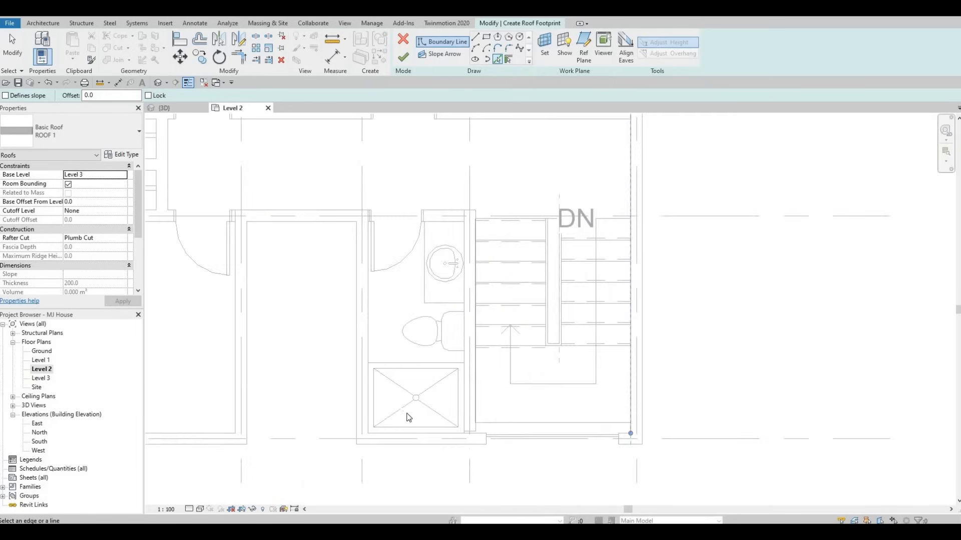
left_click(281, 376)
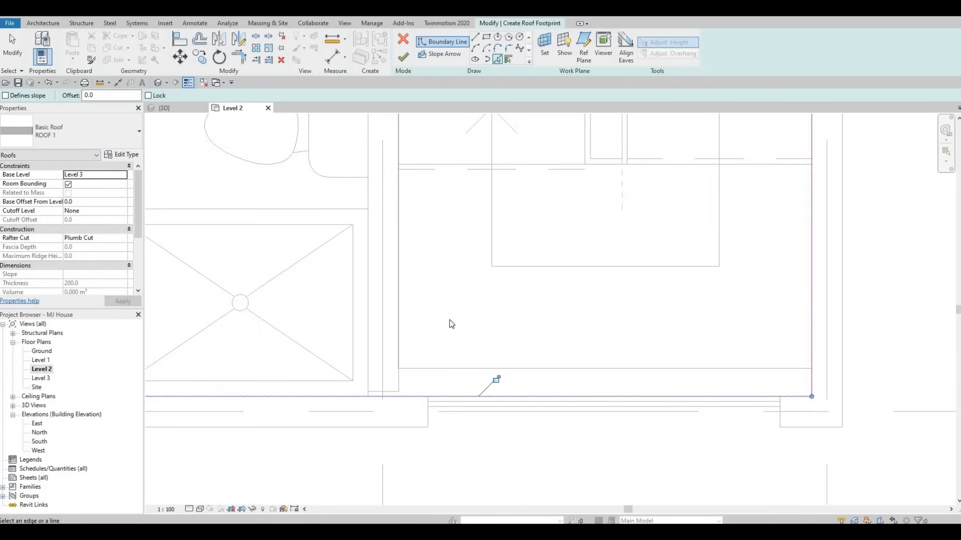
Pick the remaining exterior walls around the lower rooms to complete the roof boundary.
scroll(451, 323, "down", 4)
middle_click_drag(300, 208, 488, 285)
left_click(441, 226)
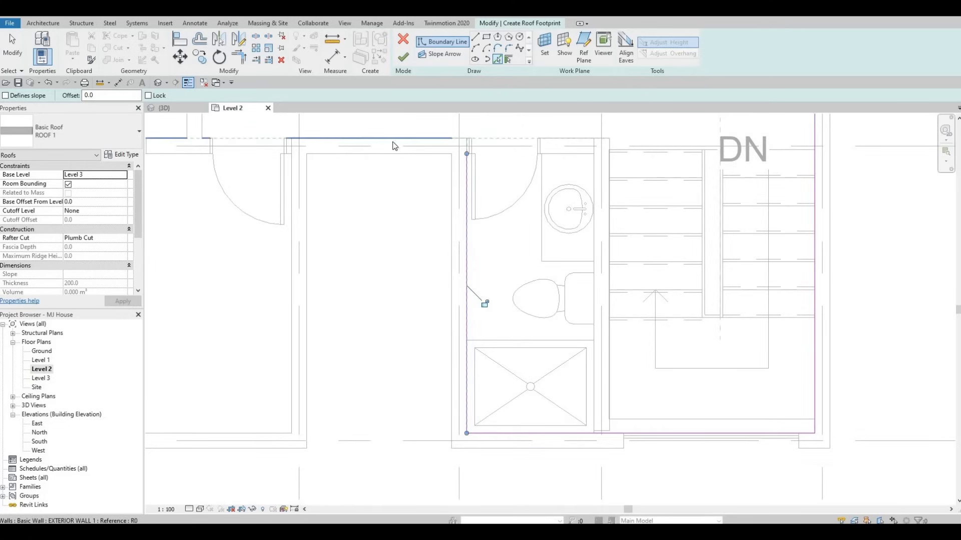
left_click(393, 143)
left_click(292, 349)
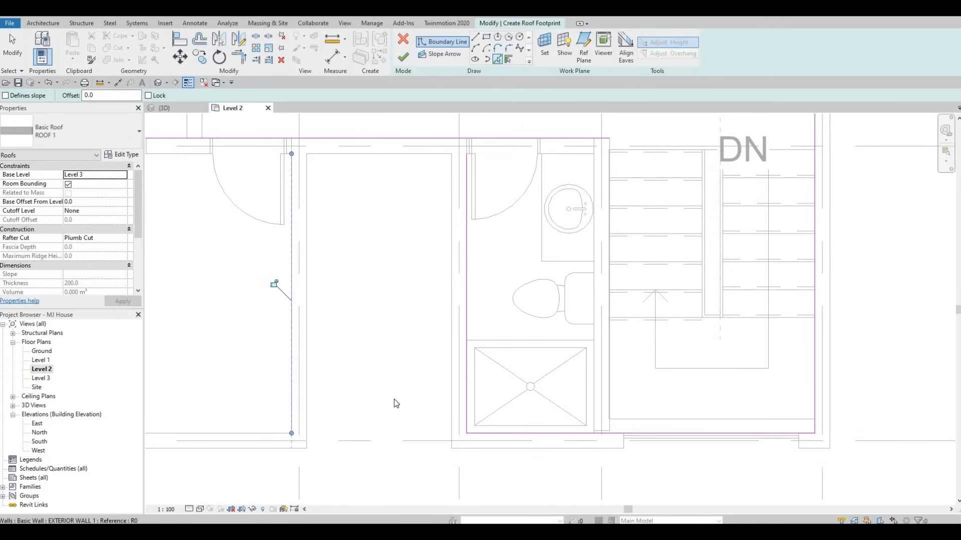
middle_click_drag(313, 429, 505, 413)
left_click(347, 419)
scroll(347, 419, "down", 3)
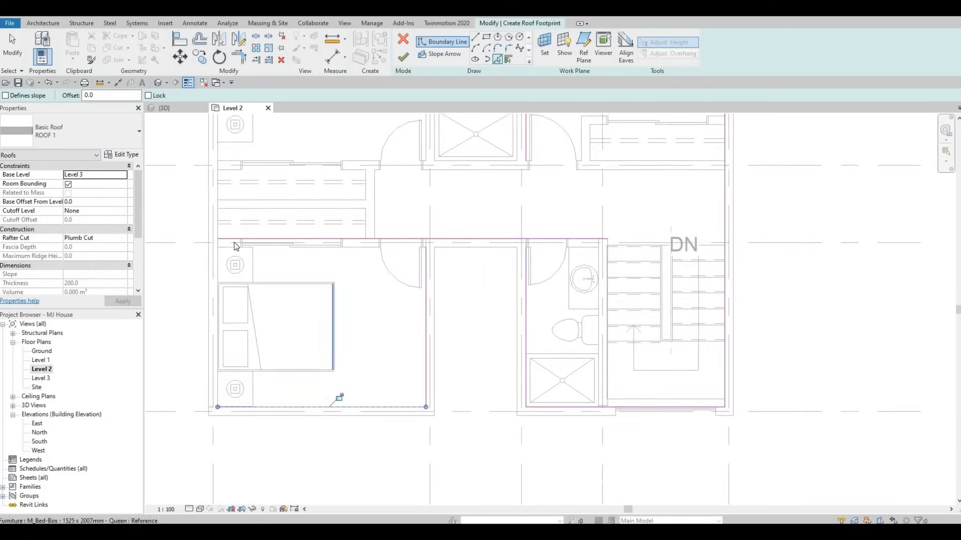
middle_click_drag(339, 396, 343, 445)
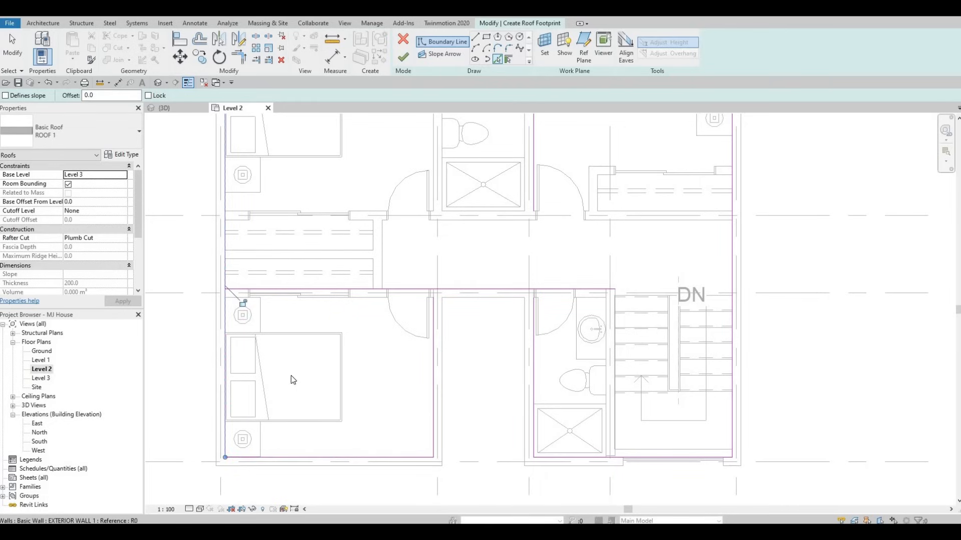
scroll(396, 328, "down", 1)
middle_click_drag(396, 328, 407, 415)
scroll(393, 350, "down", 2)
Trim the roof boundary lines at their corners to close the footprint outline.
key("Escape")
key("Escape")
key("Escape")
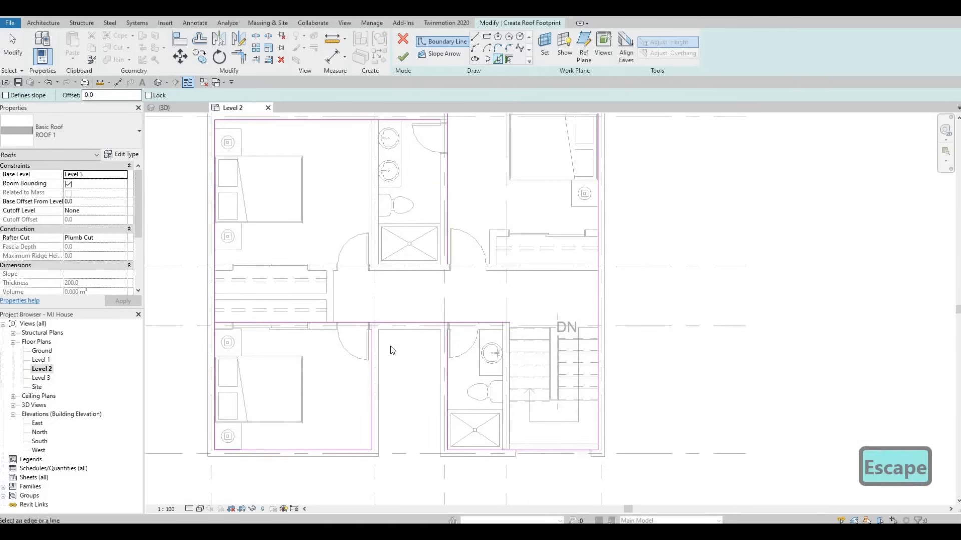
key("t")
key("r")
left_click(371, 345)
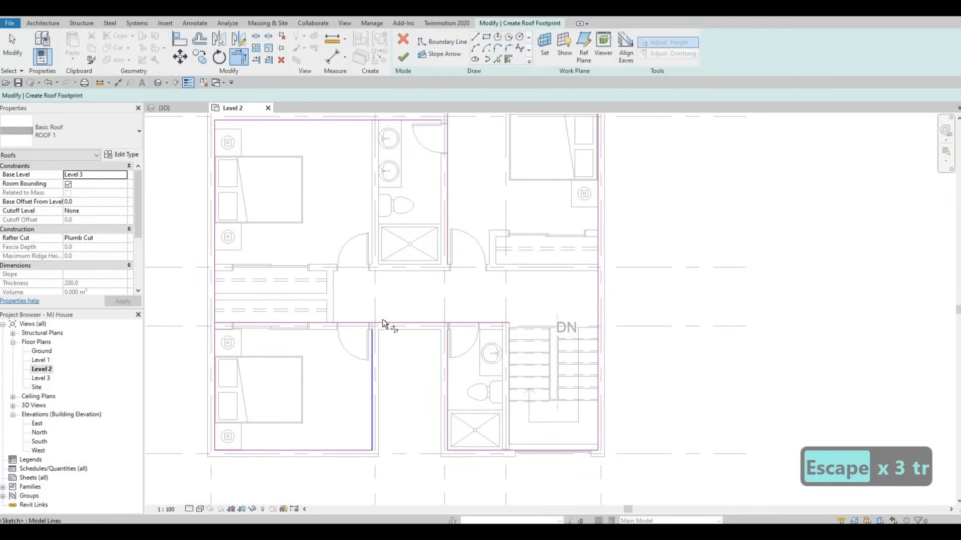
left_click(433, 325)
left_click(447, 344)
left_click(447, 344)
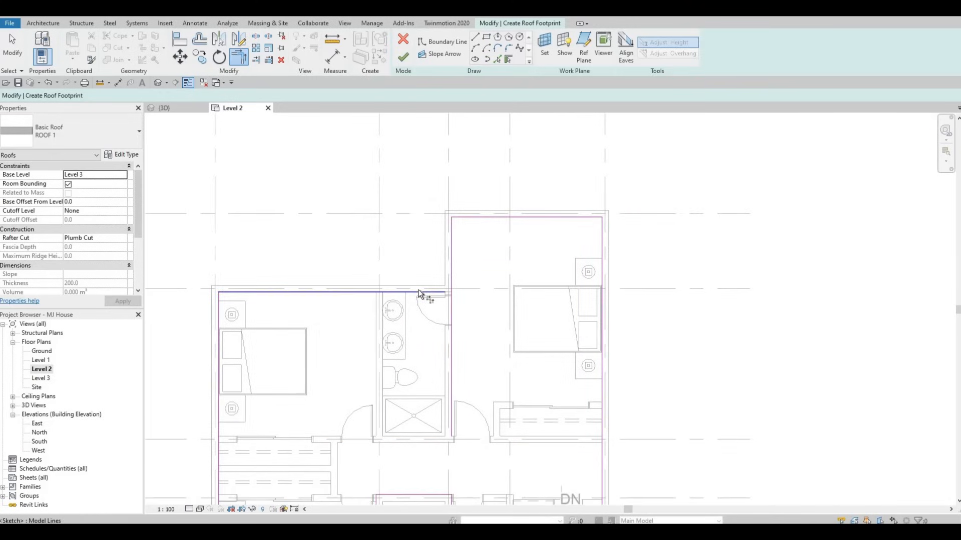
left_click(425, 292)
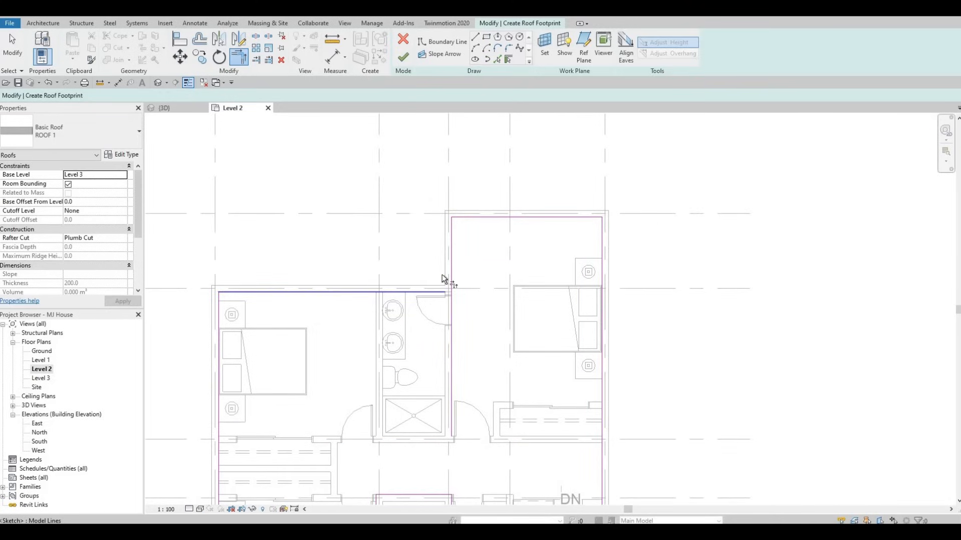
left_click(337, 281)
Finish the roof footprint and switch to the 3D view.
scroll(375, 317, "down", 2)
scroll(442, 324, "up", 4)
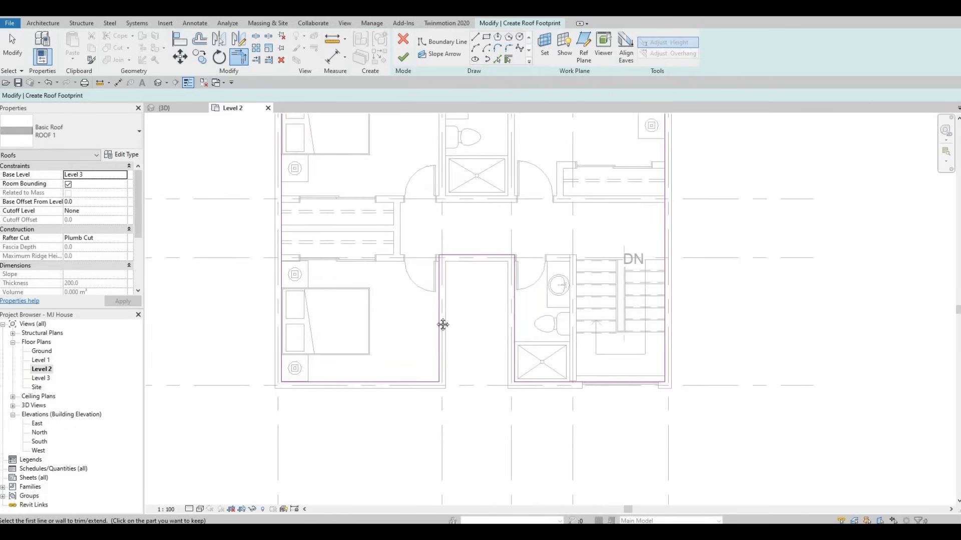
middle_click_drag(387, 151, 414, 169)
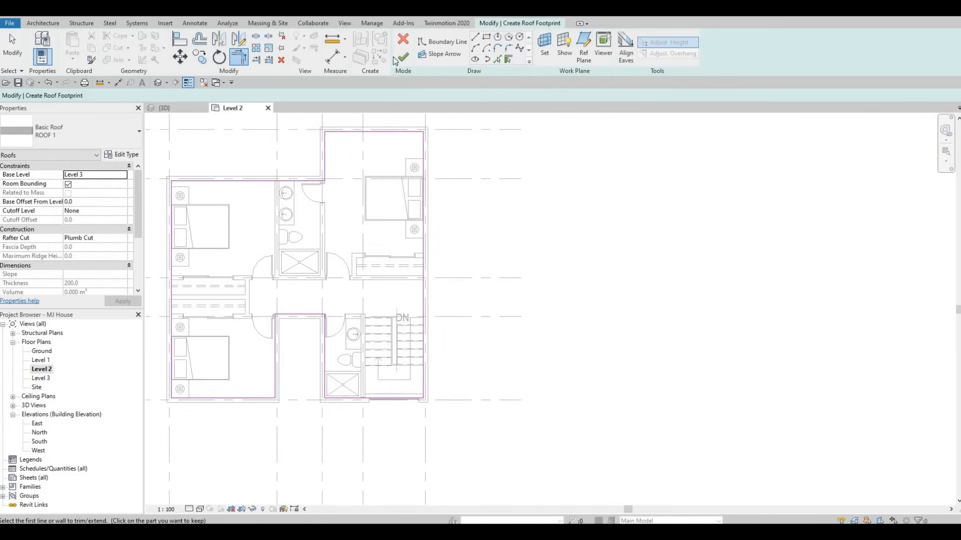
left_click(403, 59)
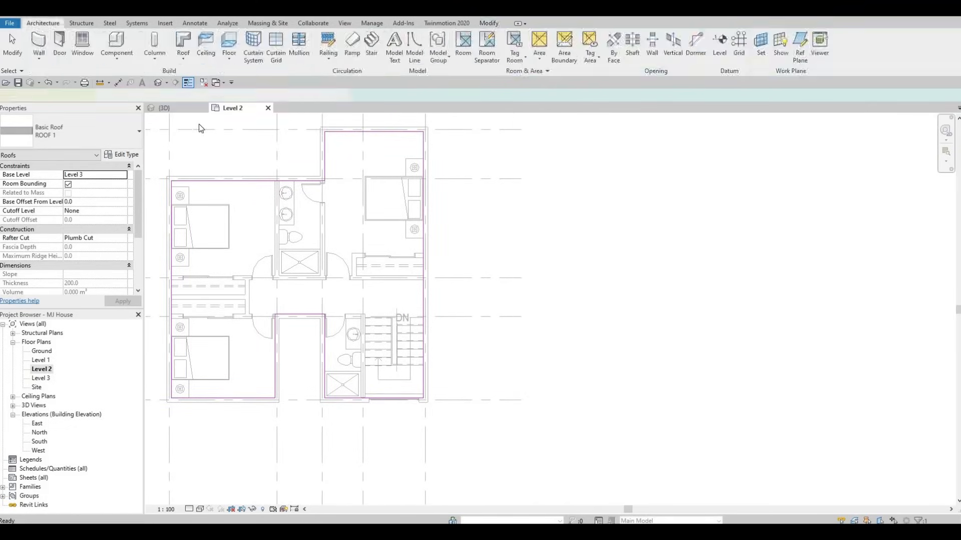
left_click(177, 110)
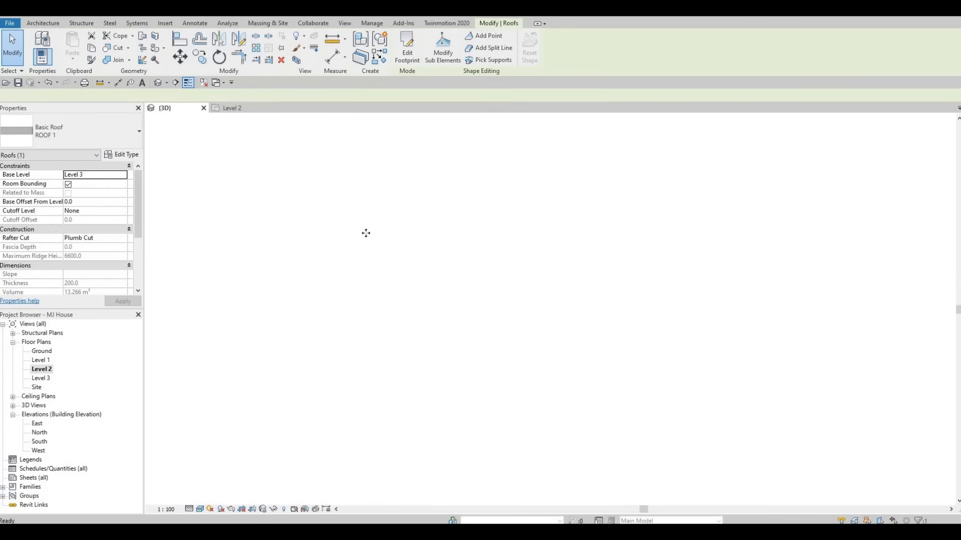
Select the chain of upper-floor exterior walls and set their top offset to 400 to form a parapet above the roof.
key("Caps_Lock")
middle_click_drag(327, 302, 328, 302, "shift")
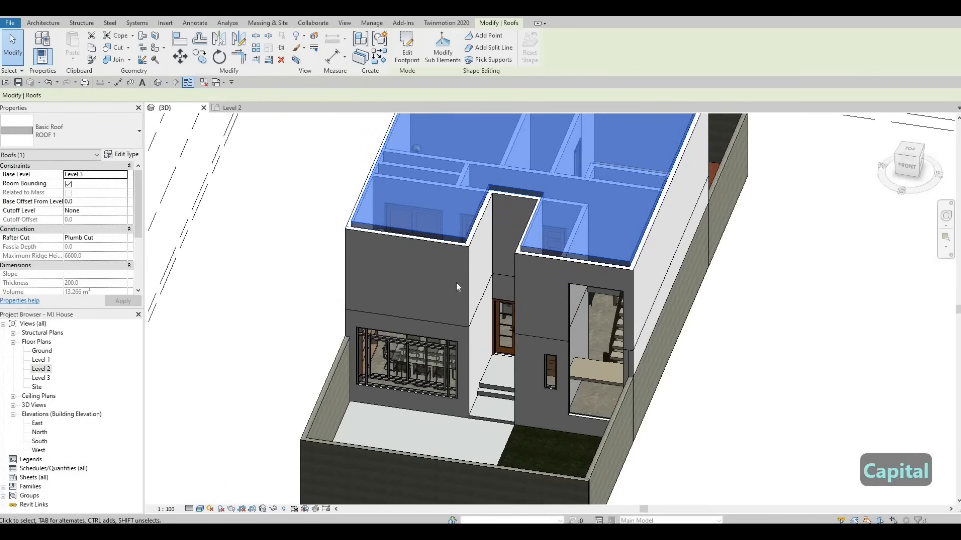
middle_click_drag(456, 287, 395, 344, "shift")
key("Escape")
key("Escape")
key("Escape")
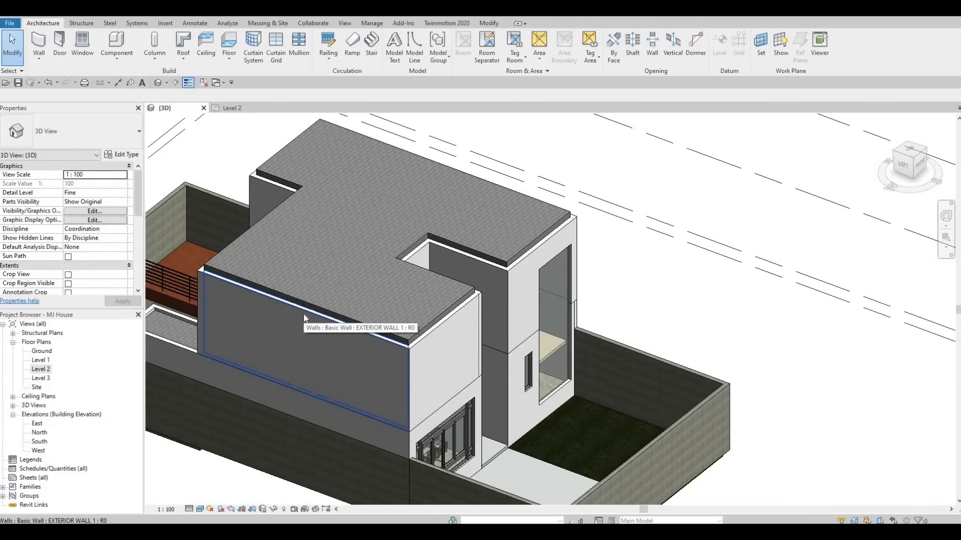
key("Tab")
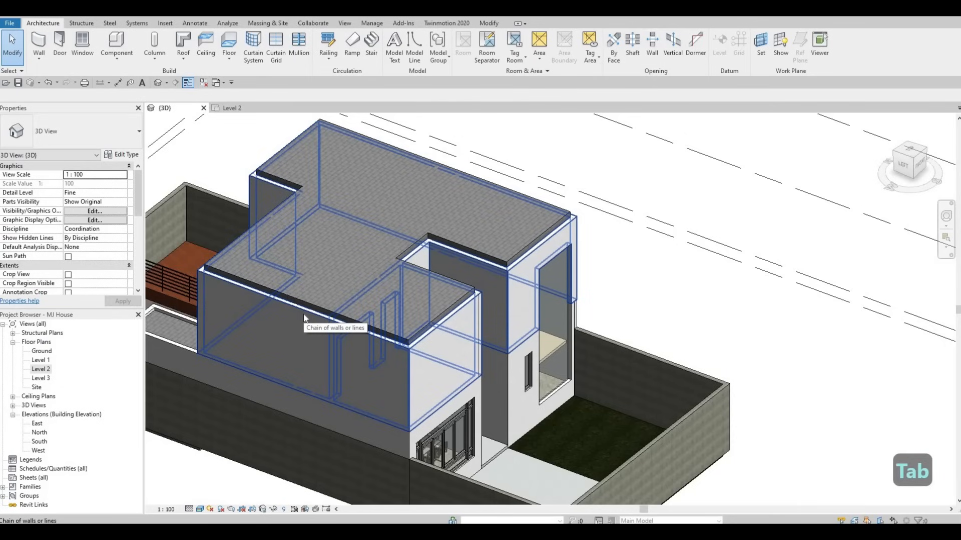
left_click(304, 318)
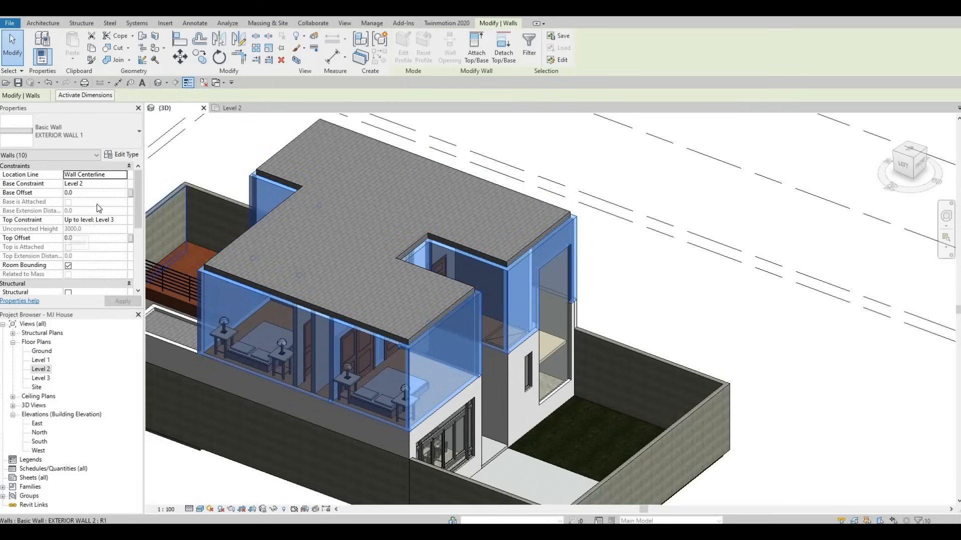
left_click(85, 238)
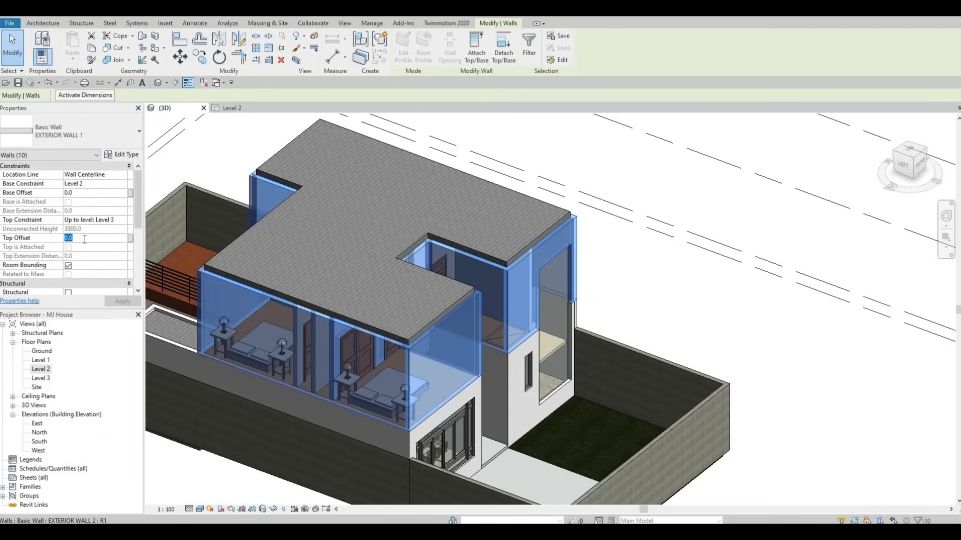
type("400")
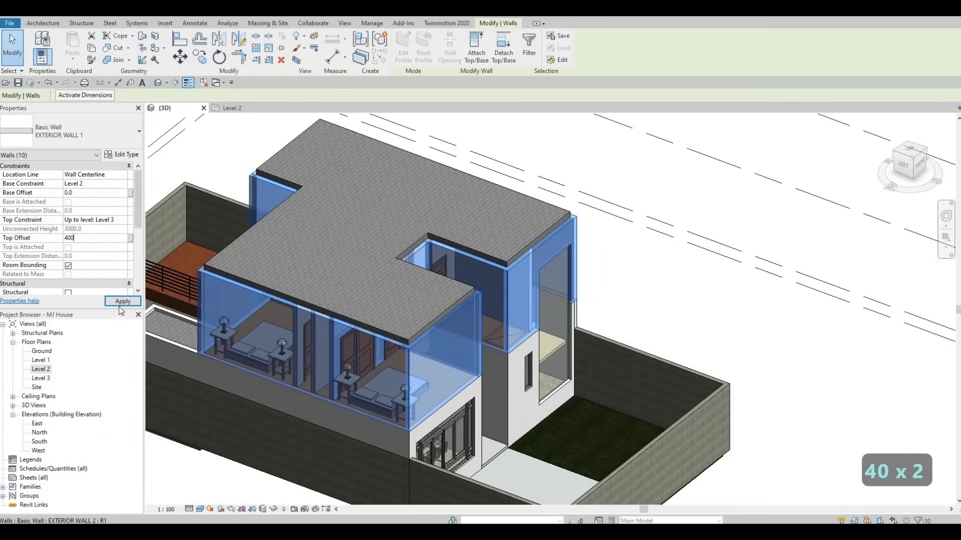
left_click(122, 301)
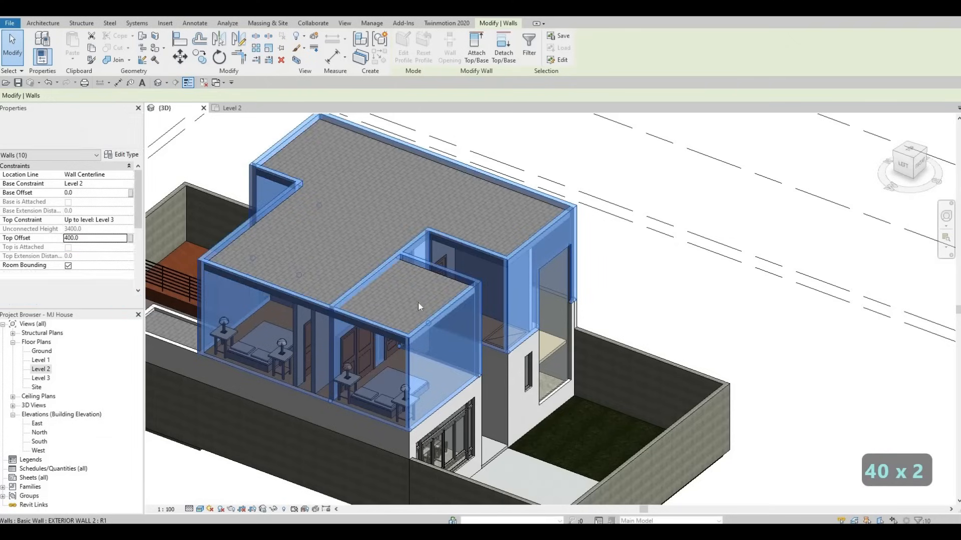
Open the Level 2 plan and examine the walls around the hallway opening next to the stair.
scroll(398, 308, "up", 5)
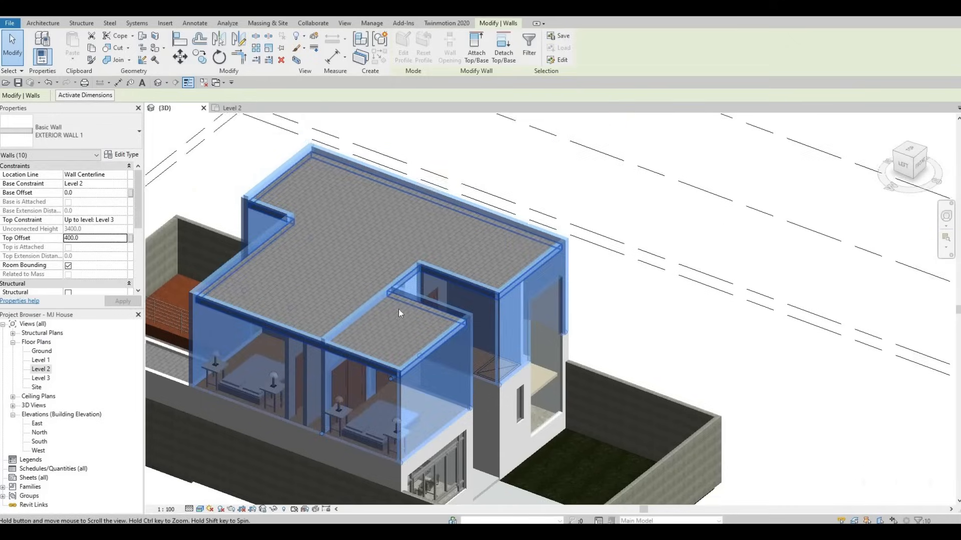
key("Escape")
key("Escape")
key("Escape")
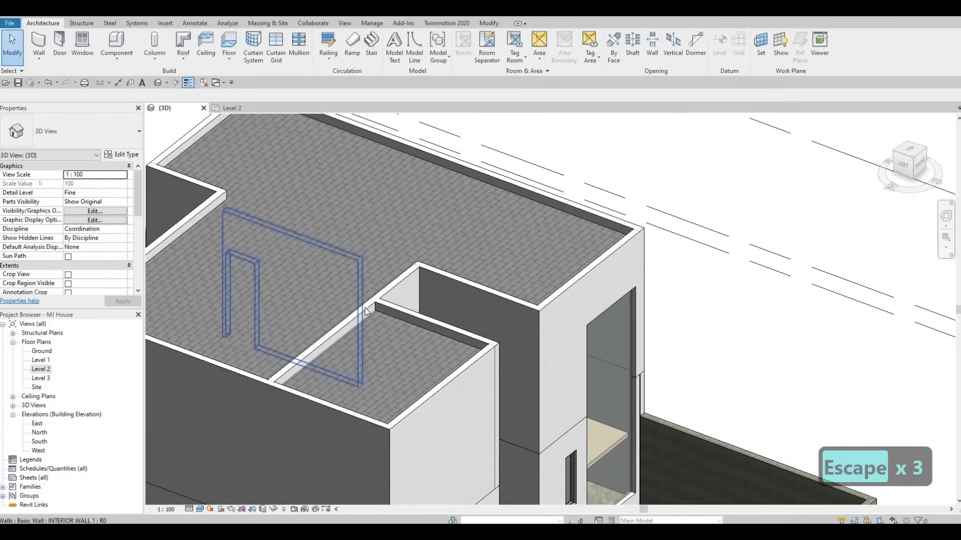
left_click(363, 308)
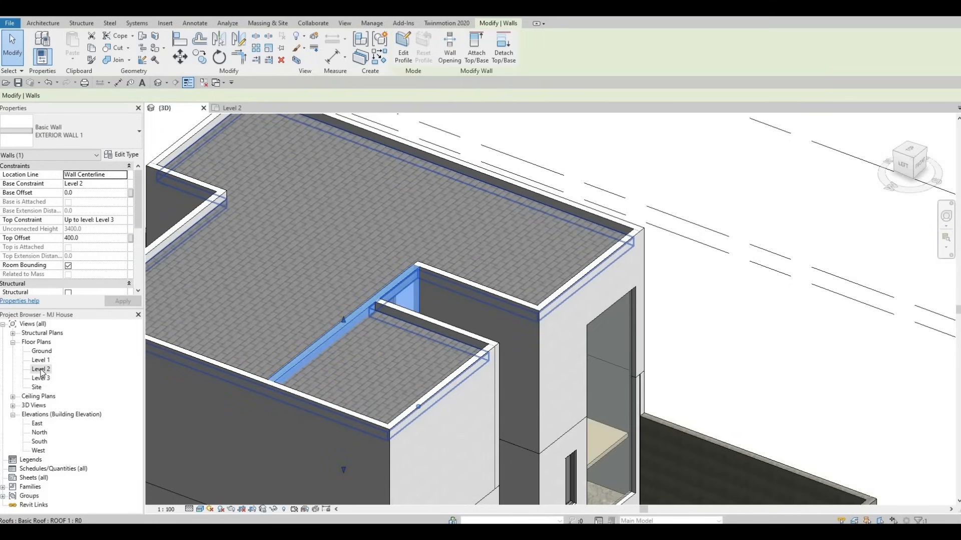
double_click(41, 369)
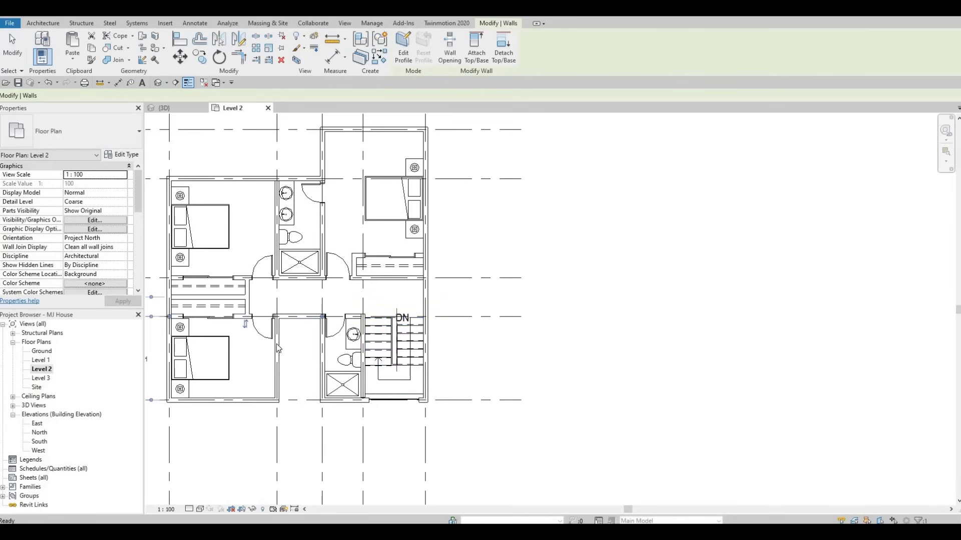
key("Escape")
scroll(378, 320, "up", 3)
middle_click_drag(378, 320, 443, 311)
scroll(443, 310, "down", 3)
middle_click_drag(338, 349, 470, 322)
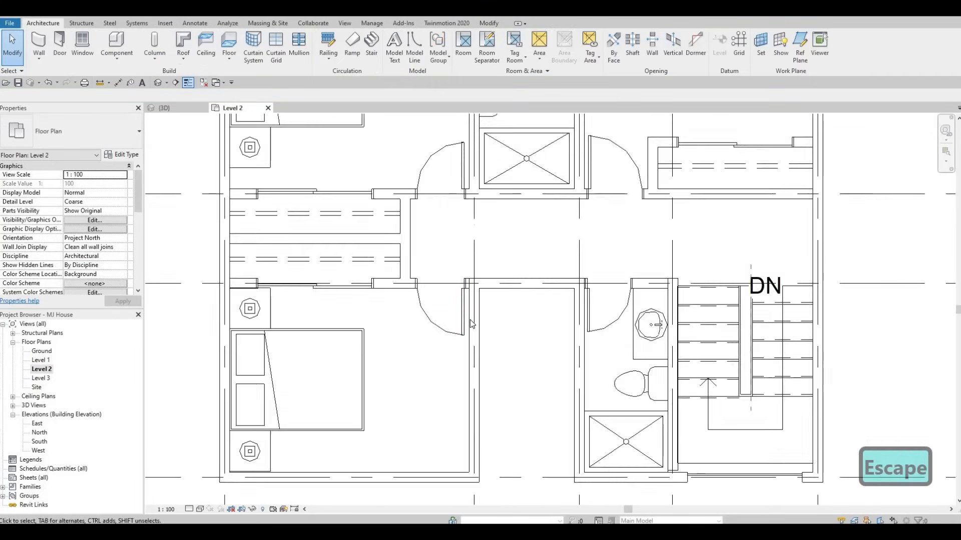
scroll(469, 321, "down", 2)
left_click(470, 321)
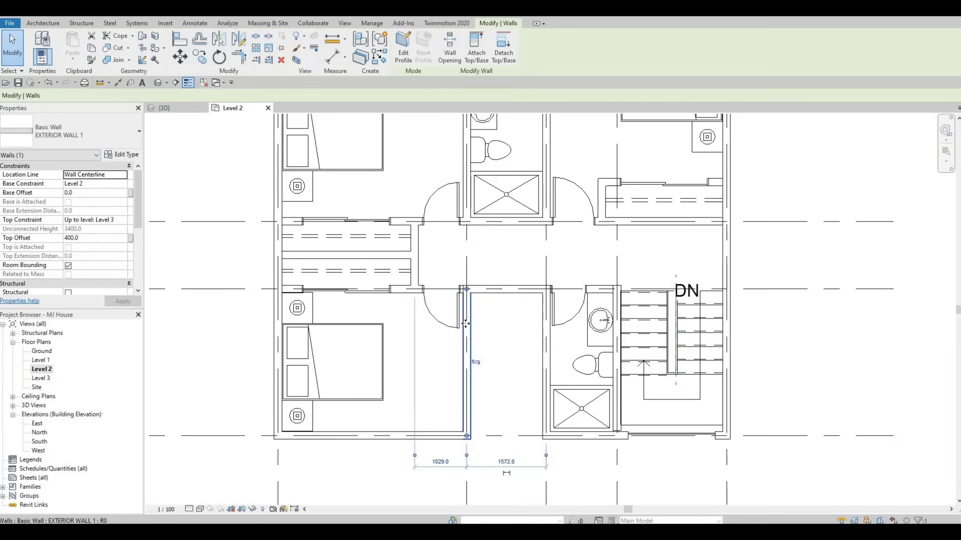
key("Escape")
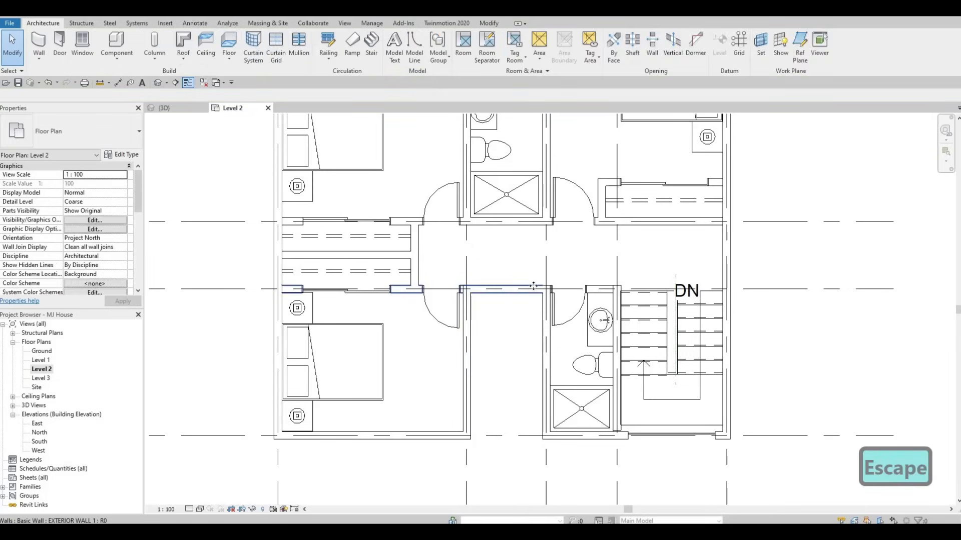
left_click(533, 285)
left_click_drag(469, 290, 469, 291)
key("Escape")
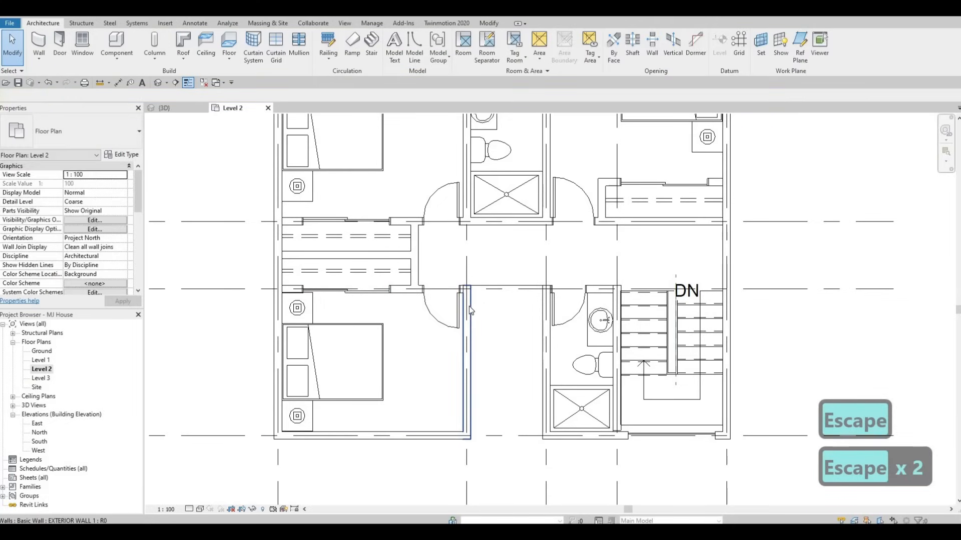
Try to draw a similar exterior wall across the hallway opening between the two wall ends.
key("c")
key("s")
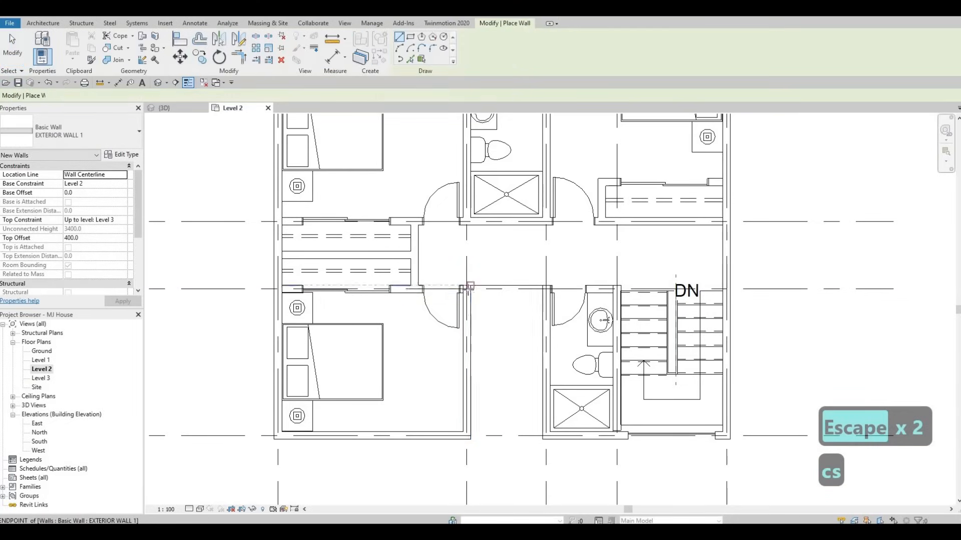
left_click(467, 289)
left_click(546, 289)
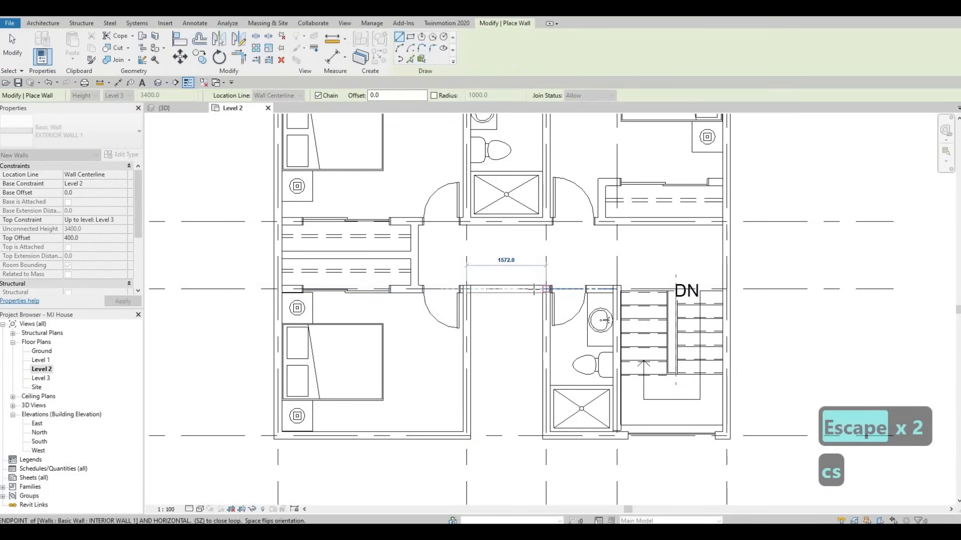
key("Escape")
key("Escape")
key("ctrl+Tab")
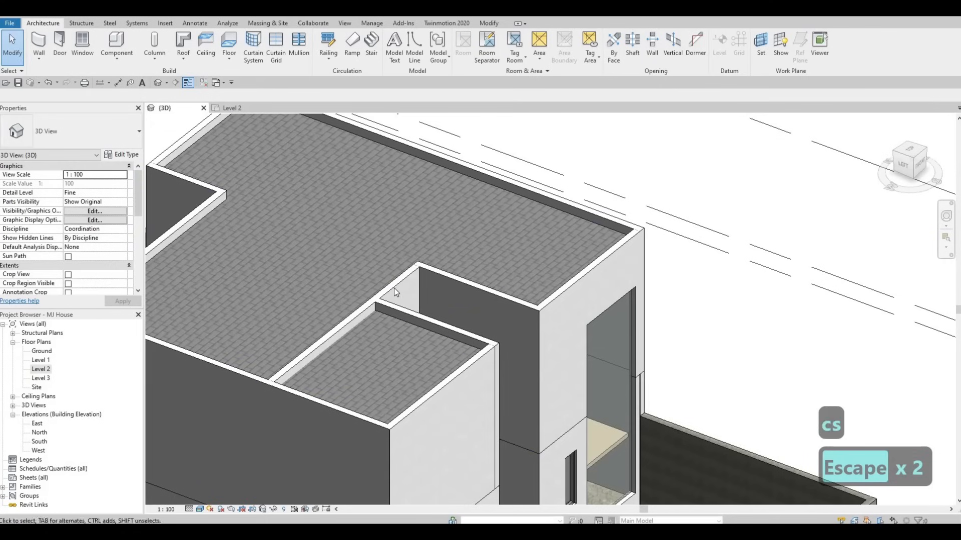
Examine the wall chain around the roof recess in the 3D view.
key("Escape")
left_click(361, 308)
key("Escape")
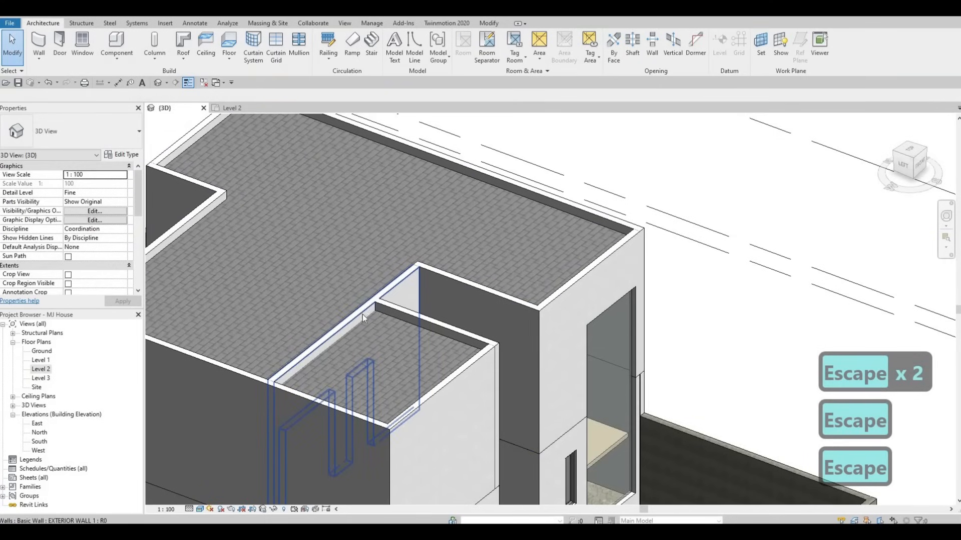
key("Tab")
key("Tab")
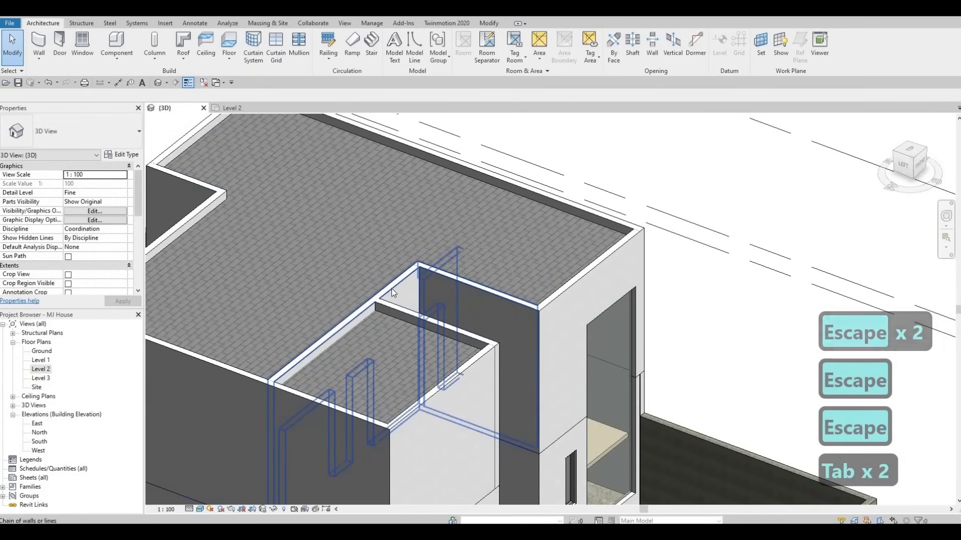
middle_click_drag(248, 344, 270, 280, "shift")
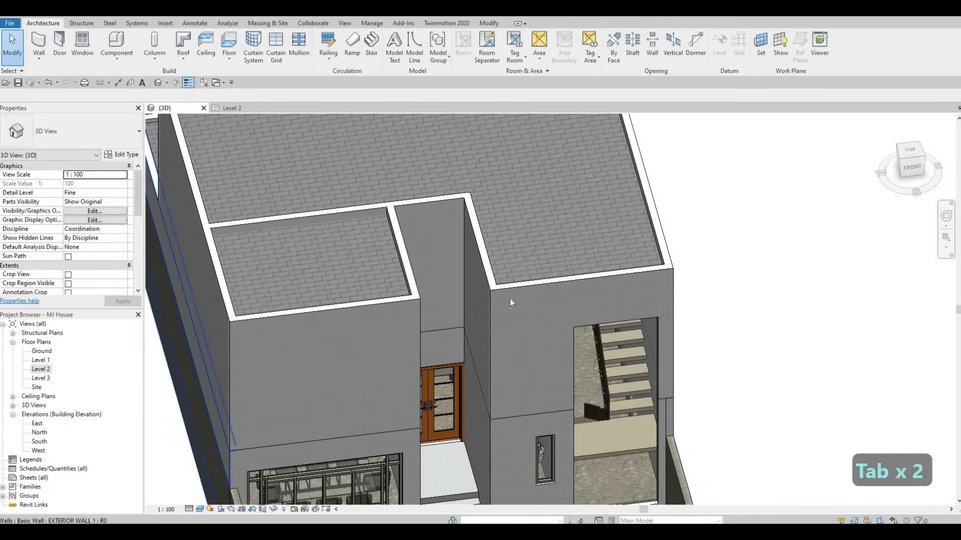
key("Escape")
Undo the last wall placement in the Level 2 plan.
left_click(520, 293)
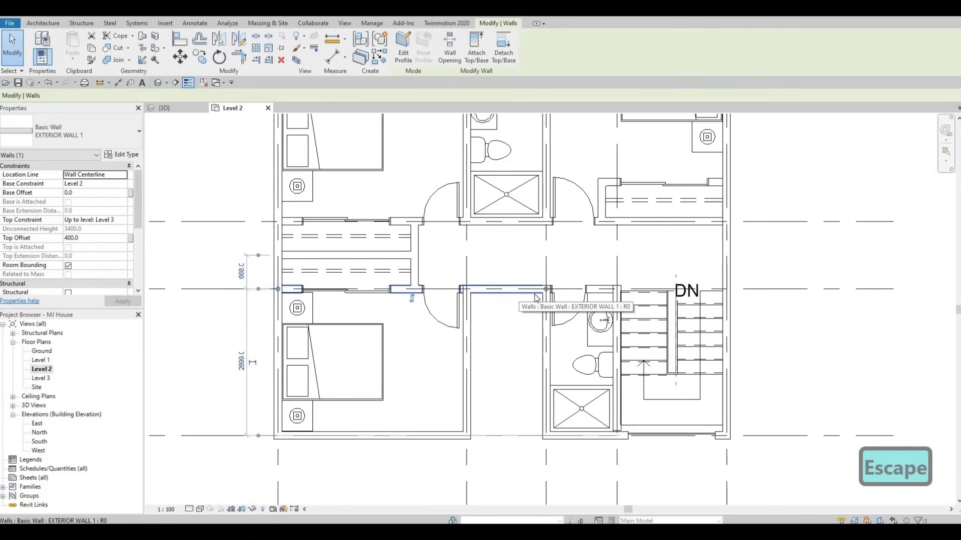
key("ctrl+z")
key("Escape")
key("Escape")
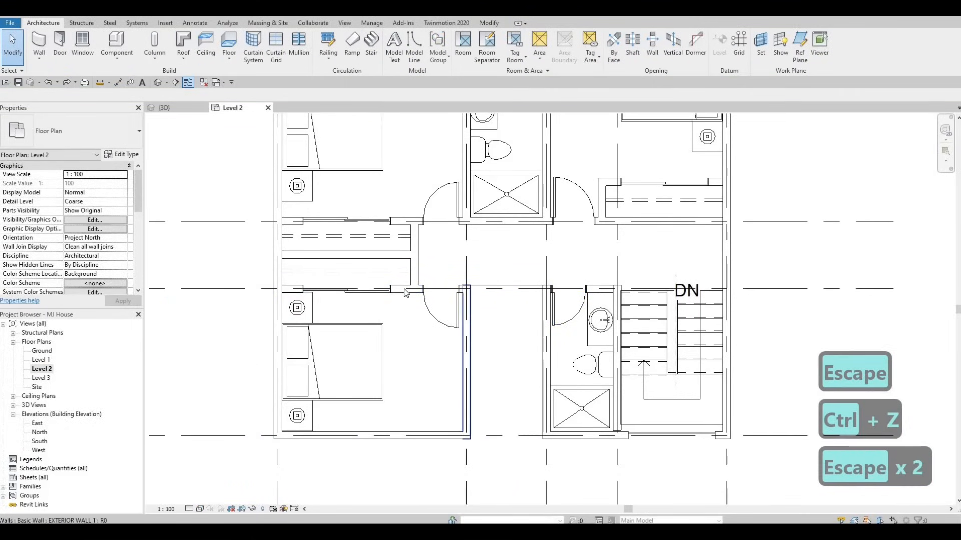
Set the top offset of the hallway wall with the door openings to 0.
left_click(403, 288)
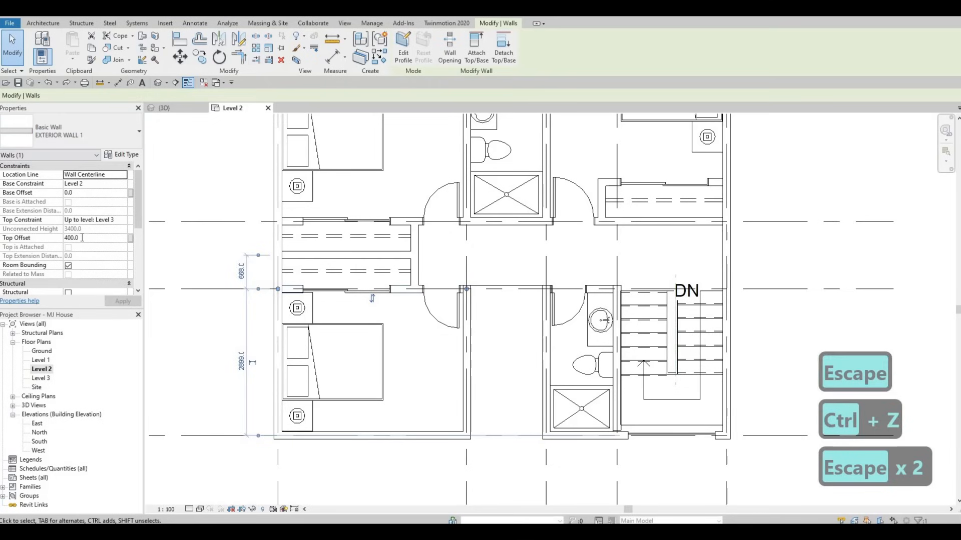
left_click(83, 238)
key("Return")
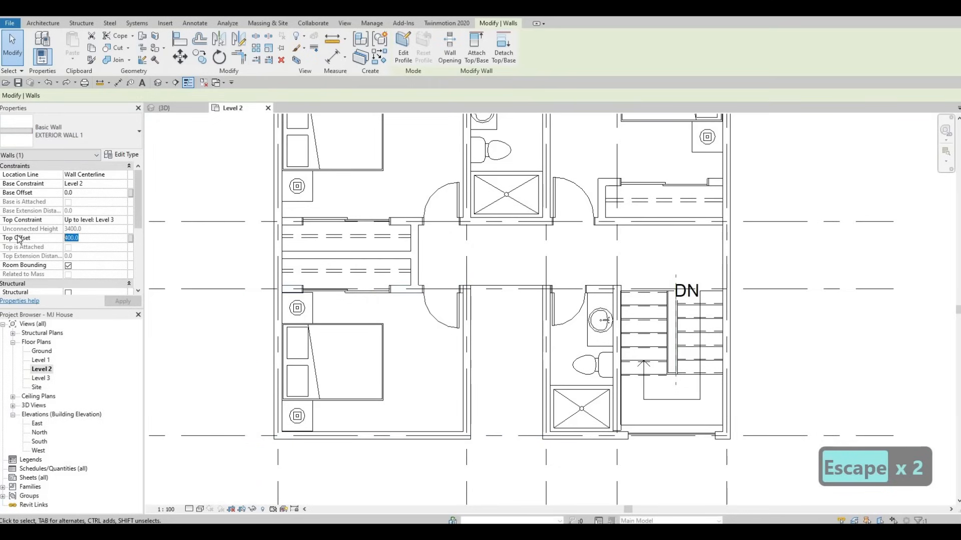
type("0")
key("Return")
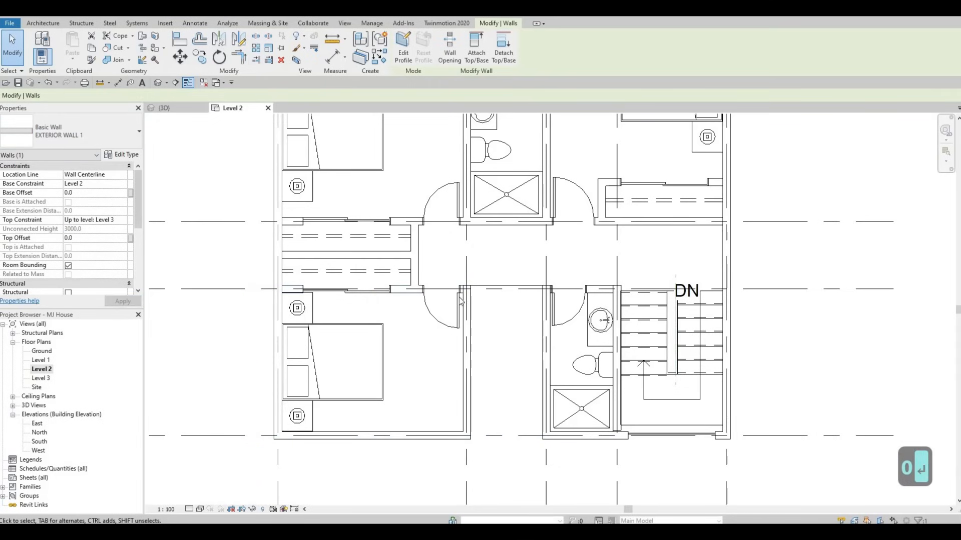
key("Escape")
key("Escape")
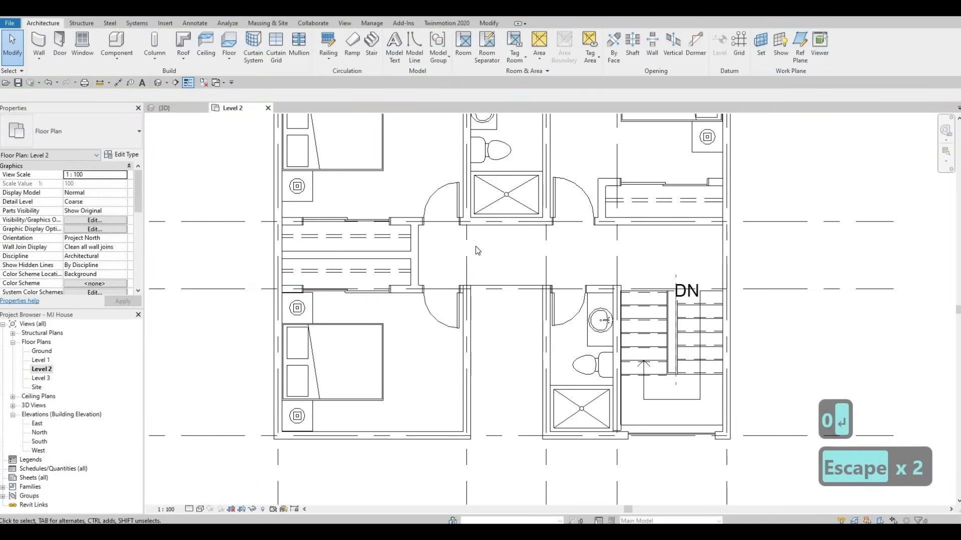
Create a wall similar to the vertical hallway wall, spanning the opening from its top end to the bathroom wall.
left_click(464, 319)
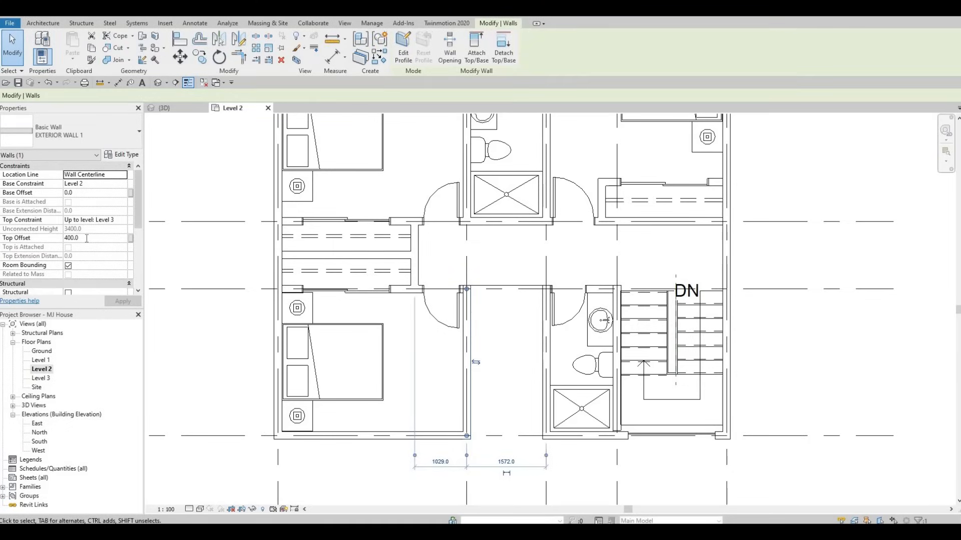
key("Escape")
key("Escape")
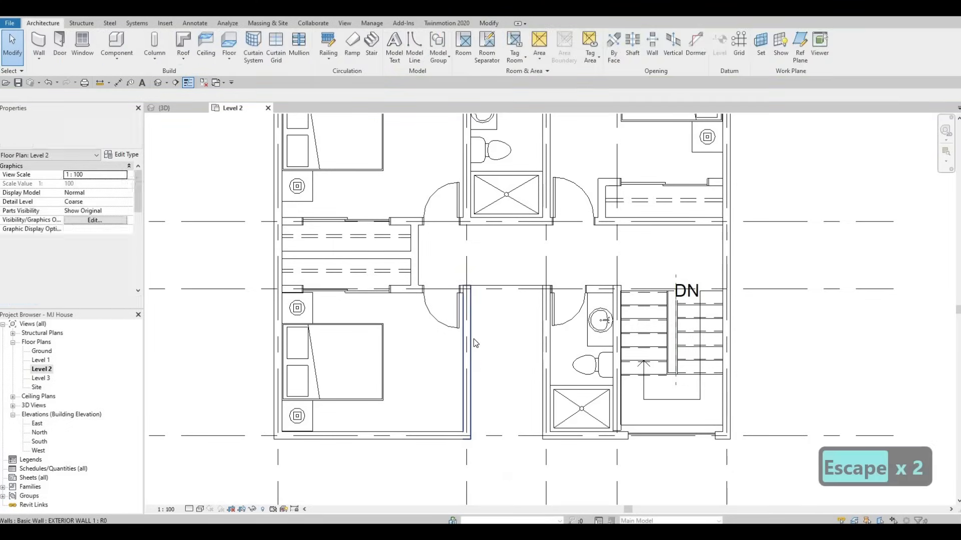
left_click(470, 338)
key("c")
key("s")
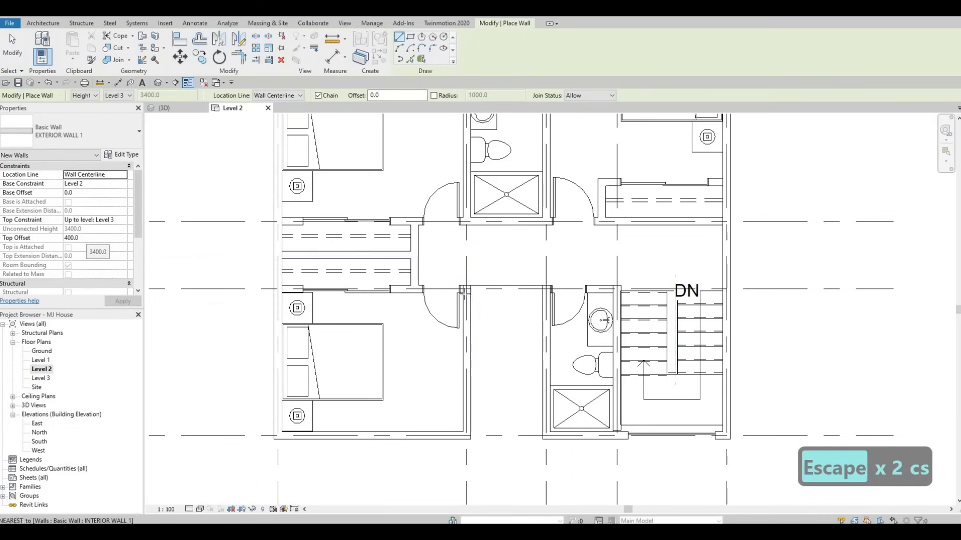
left_click(466, 289)
left_click(546, 289)
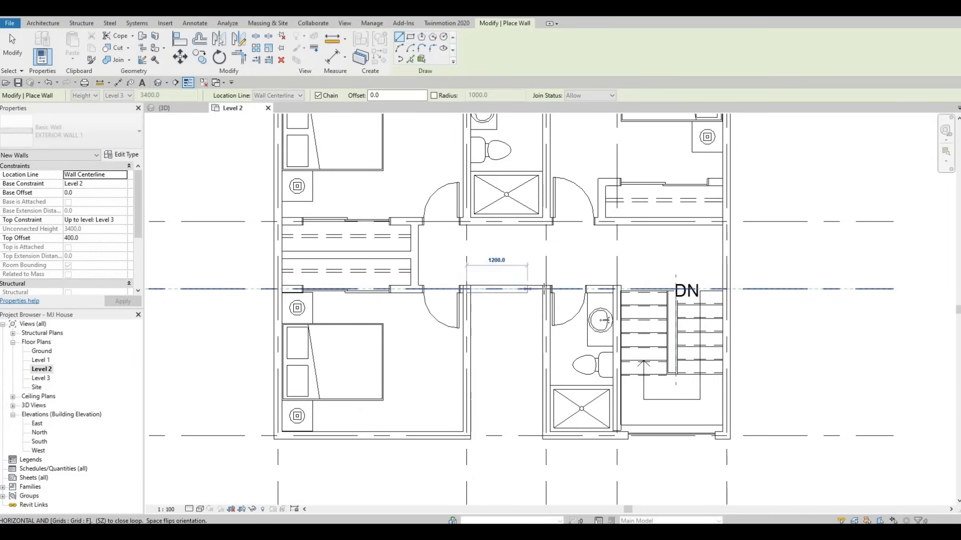
key("Escape")
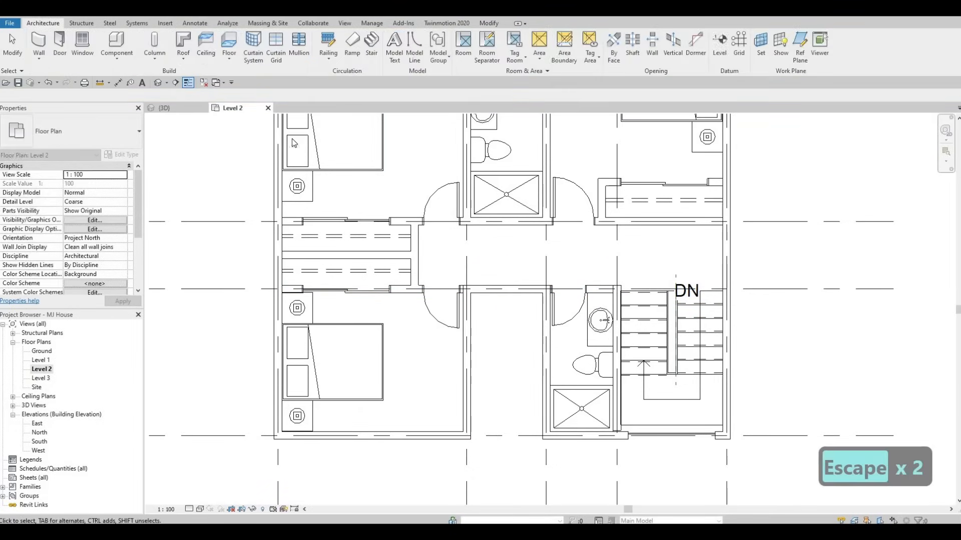
Switch to the 3D view and orbit to inspect the new wall at the roof recess.
key("ctrl+Tab")
key("Escape")
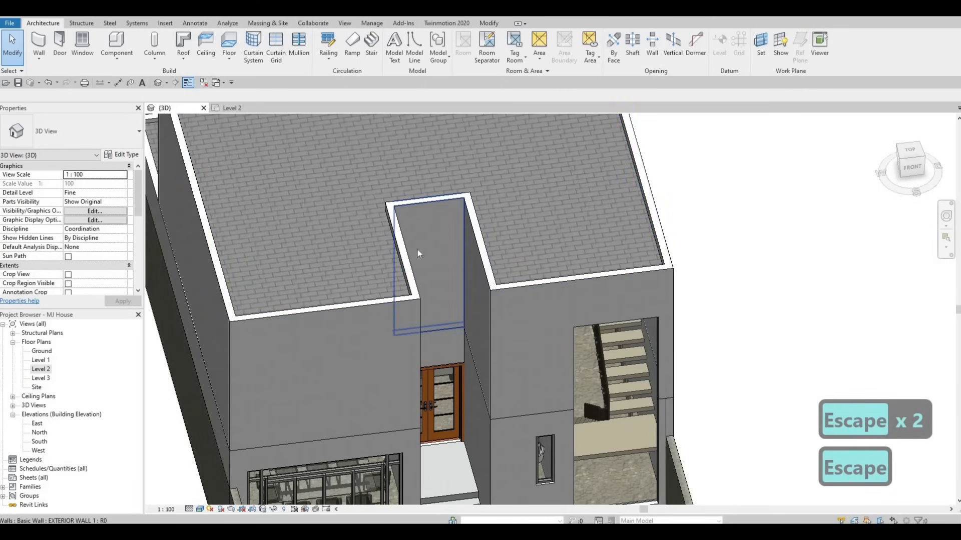
middle_click_drag(401, 351, 513, 383, "shift")
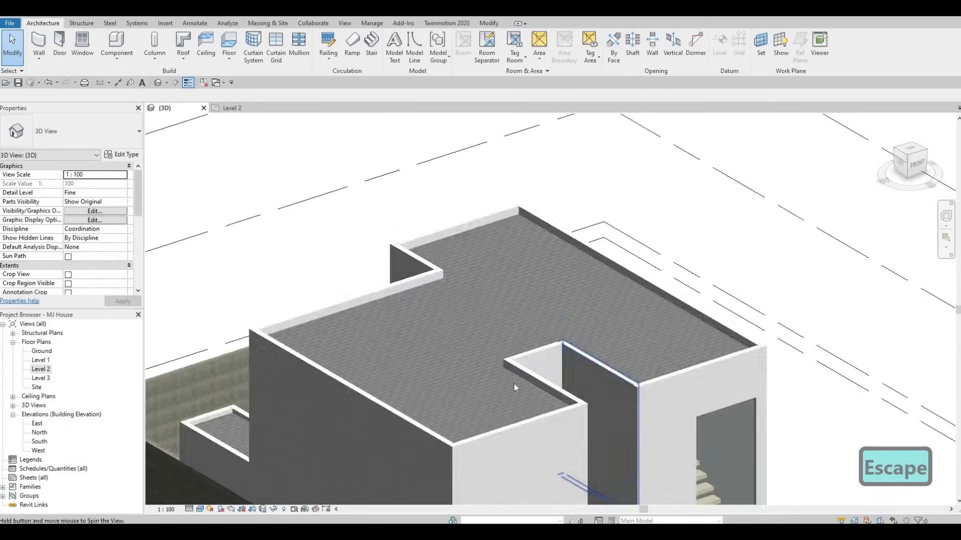
middle_click_drag(594, 393, 571, 361, "shift")
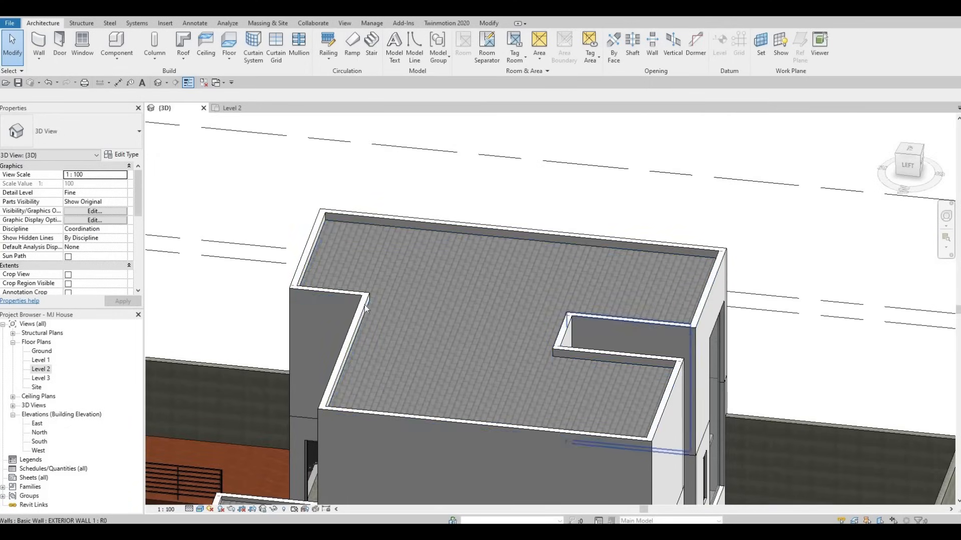
Orbit and zoom around the 3D model to inspect the roof recess and the upper-floor walls.
middle_click_drag(631, 345, 425, 345, "shift")
scroll(510, 358, "down", 1)
key("Escape")
scroll(400, 330, "up", 5)
scroll(358, 323, "up", 5)
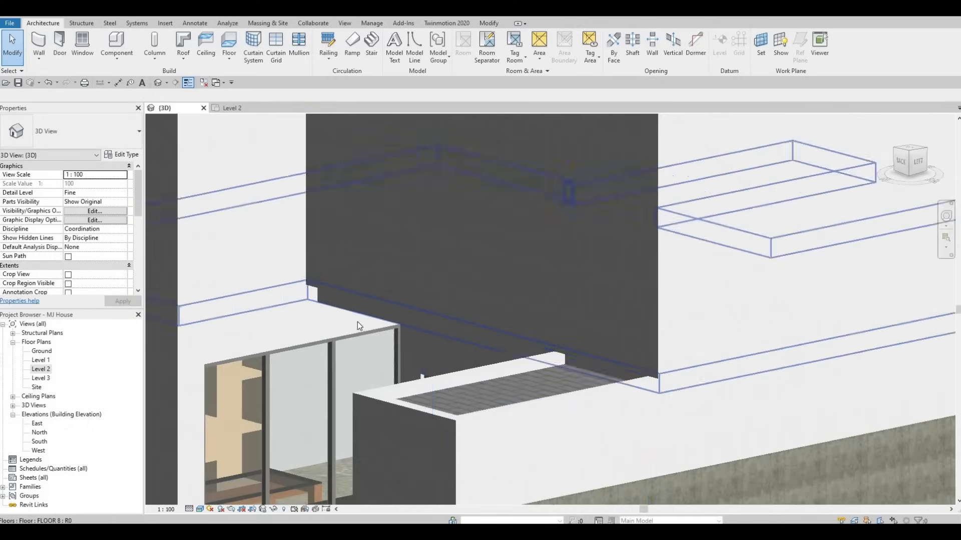
middle_click_drag(357, 322, 561, 206)
scroll(560, 206, "down", 3)
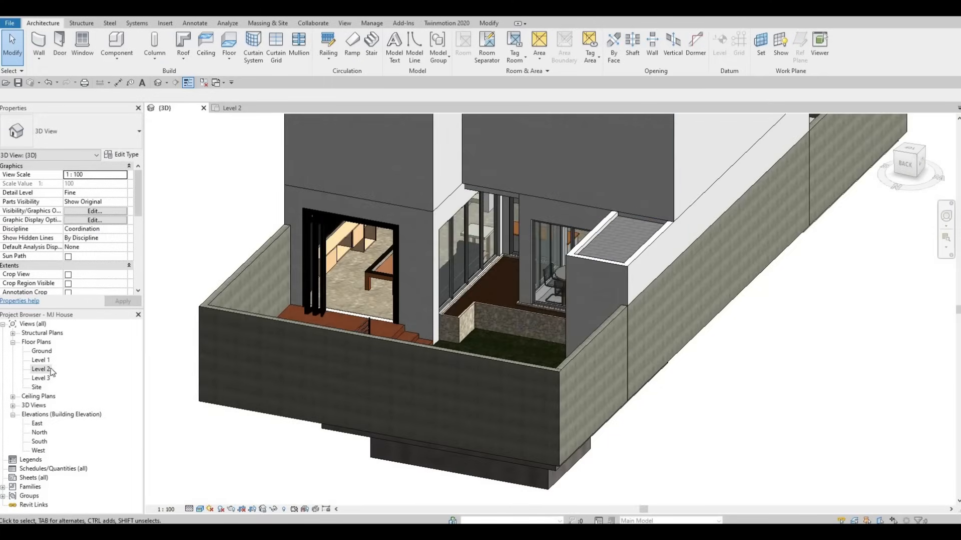
Open the Level 2 plan and draw a Curtain Wall about 2560 mm long along the top wall of the upper-left bedroom.
double_click(42, 370)
scroll(449, 263, "down", 1)
scroll(449, 263, "down", 2)
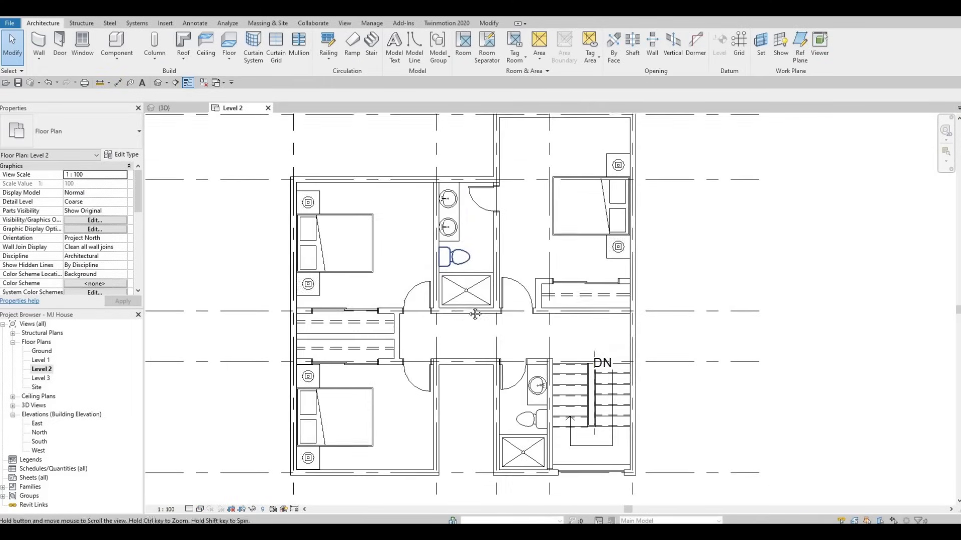
middle_click_drag(353, 196, 280, 178)
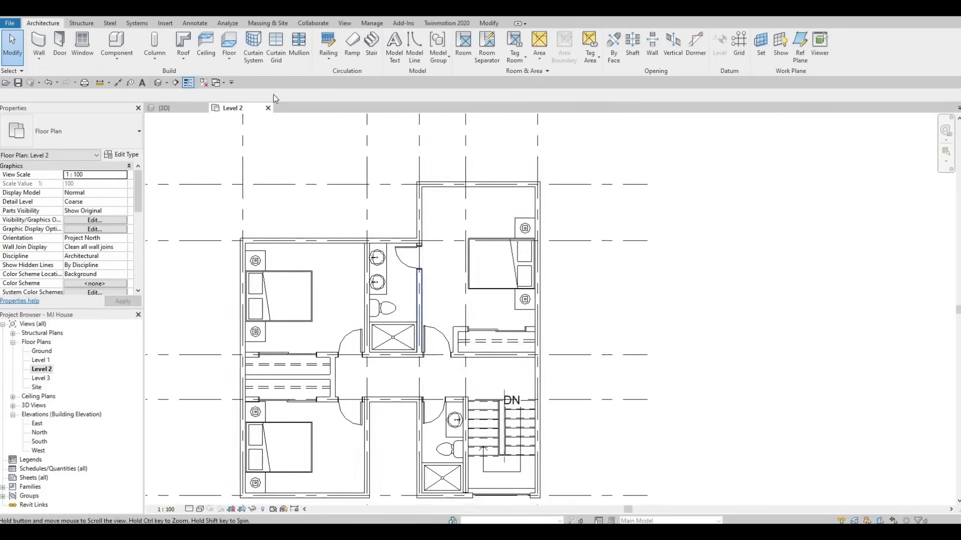
left_click(44, 43)
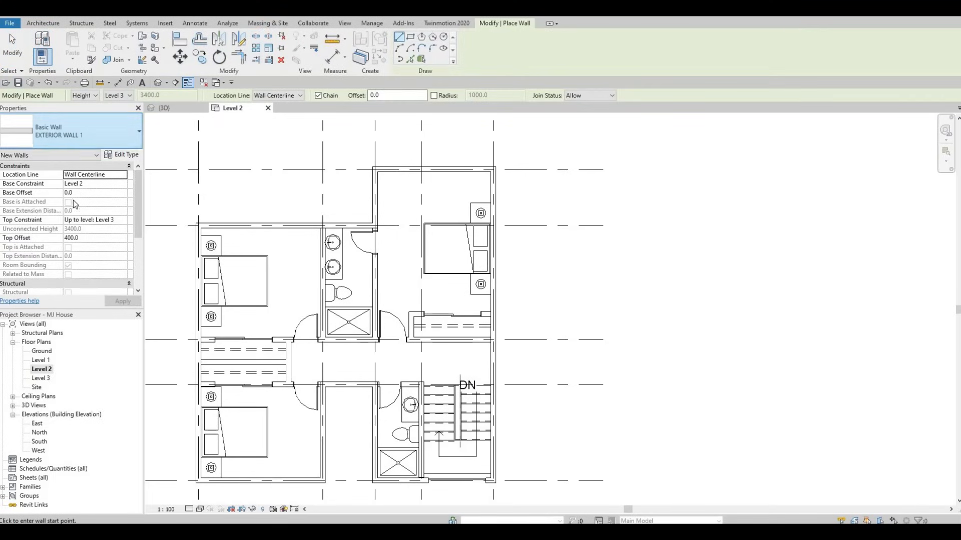
left_click(75, 133)
scroll(94, 280, "down", 9)
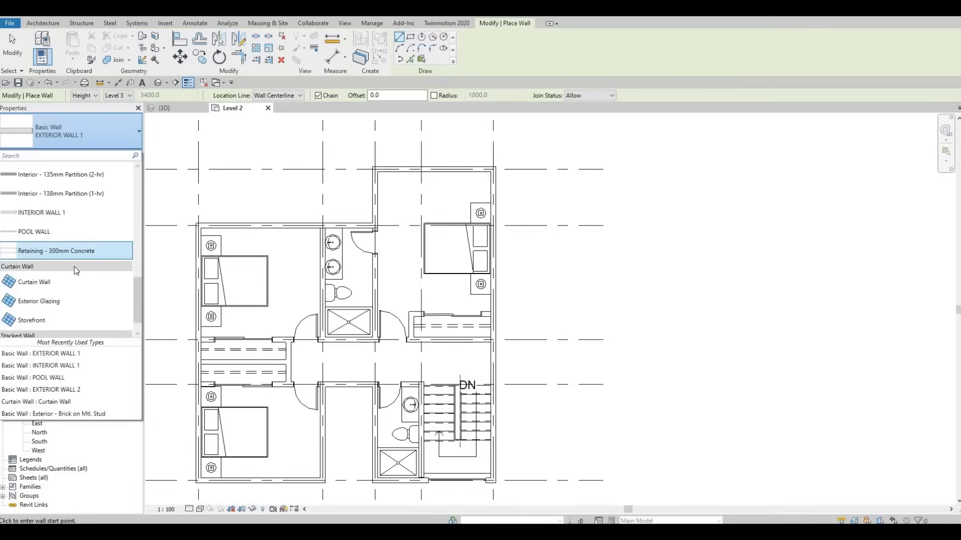
scroll(74, 271, "down", 1)
left_click(40, 256)
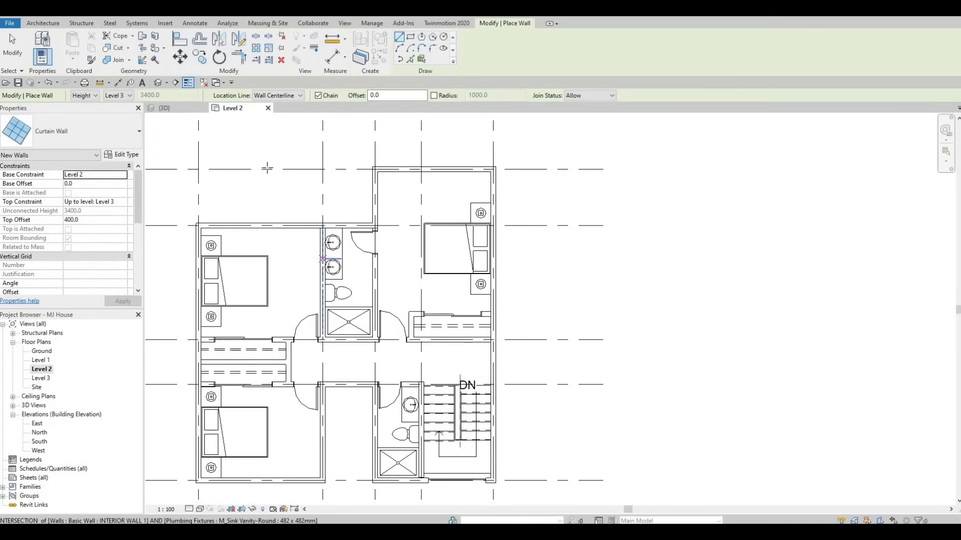
scroll(199, 218, "up", 5)
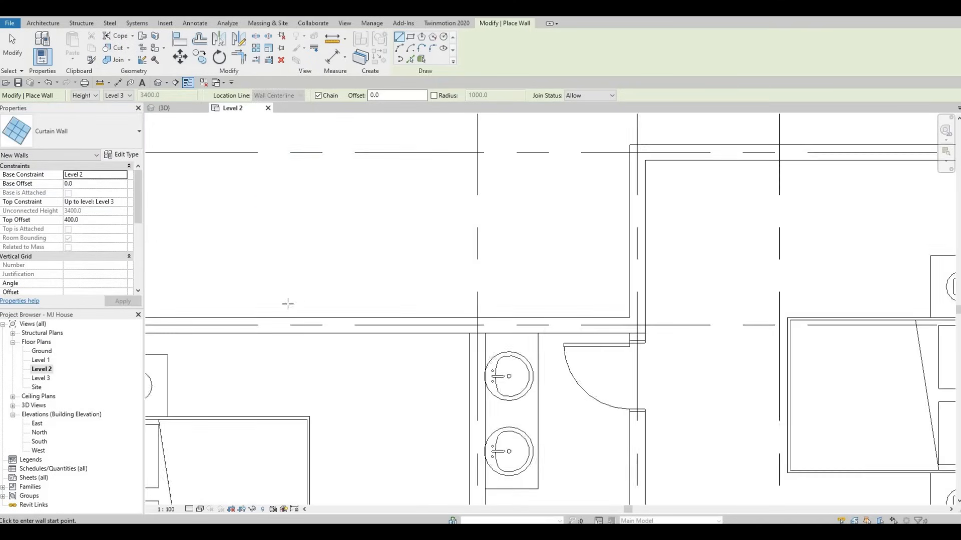
left_click(303, 300)
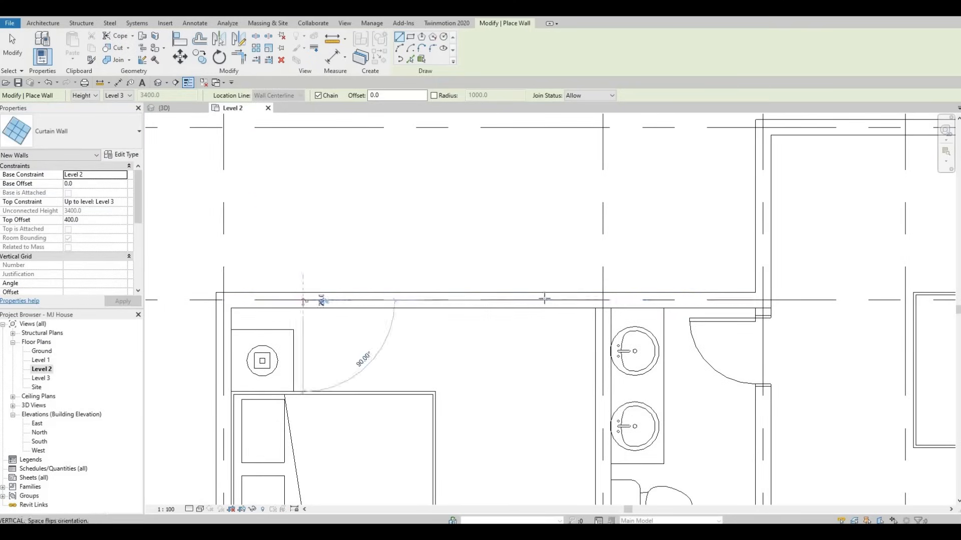
left_click(564, 299)
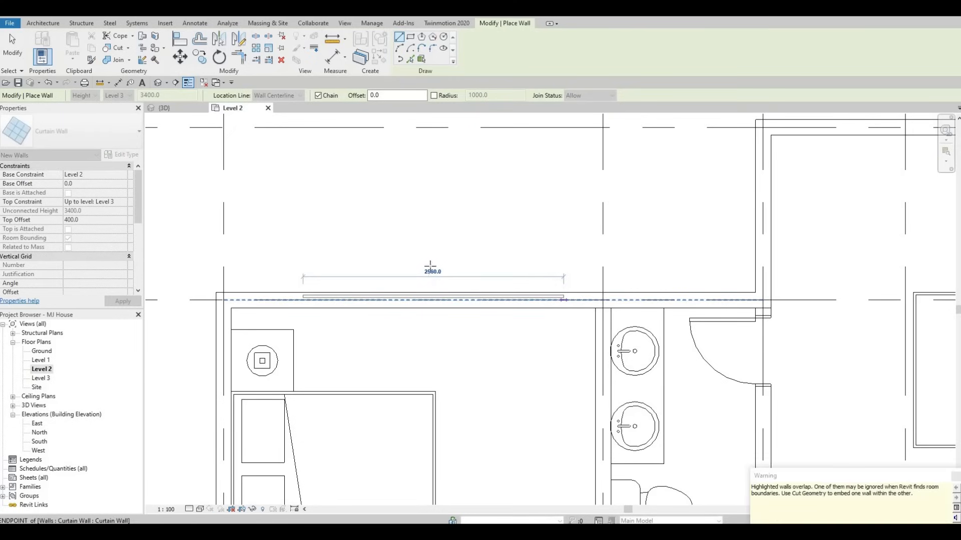
key("Escape")
scroll(460, 294, "down", 2)
scroll(460, 294, "up", 3)
key("Escape")
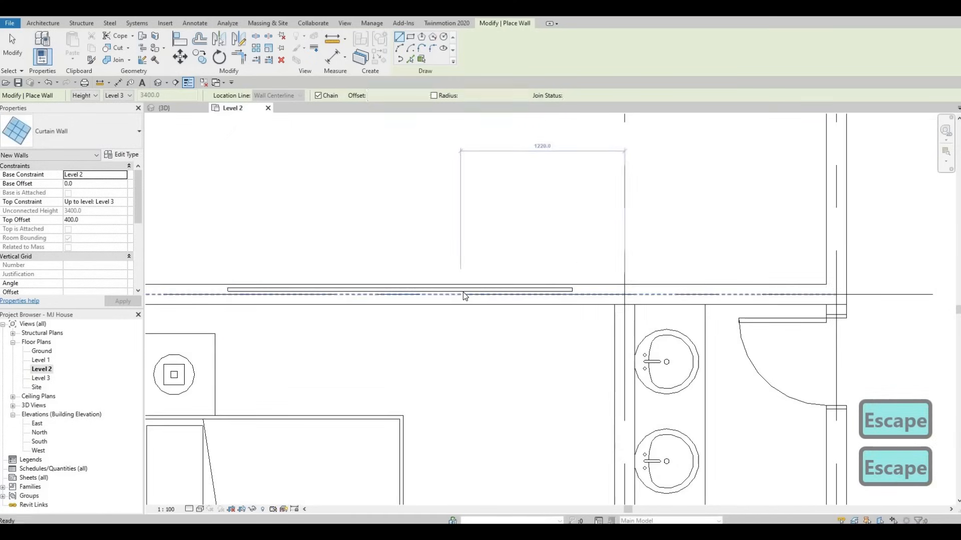
key("Escape")
left_click(459, 296)
key("Escape")
key("Escape")
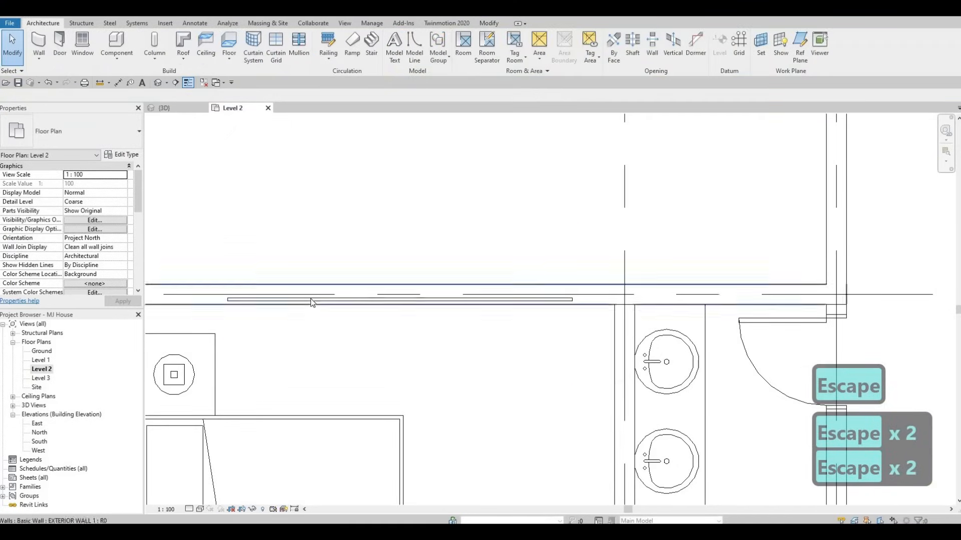
Drag the curtain wall's left end to lengthen it to about 2940 mm.
middle_click_drag(260, 293, 352, 274)
left_click(264, 292)
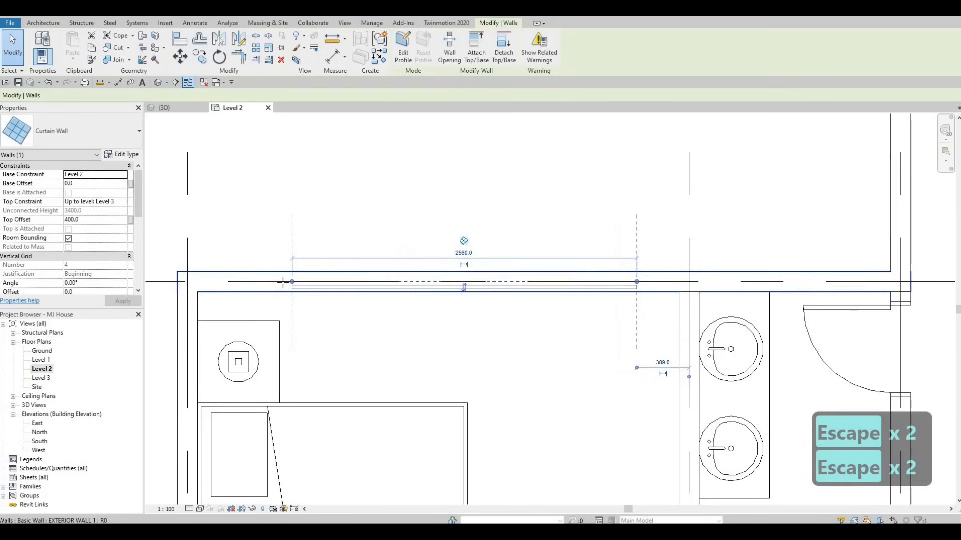
left_click_drag(292, 282, 388, 273)
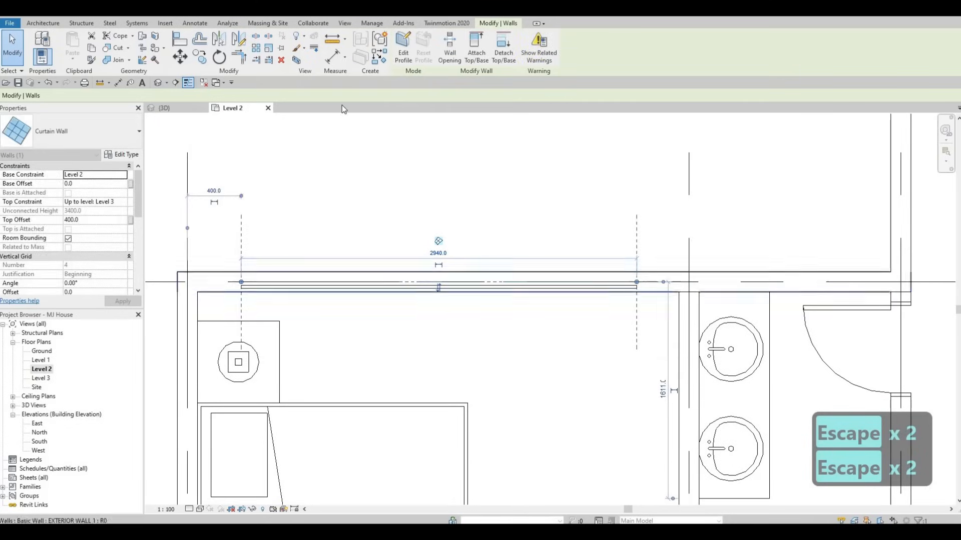
scroll(247, 289, "down", 2)
scroll(560, 241, "down", 3)
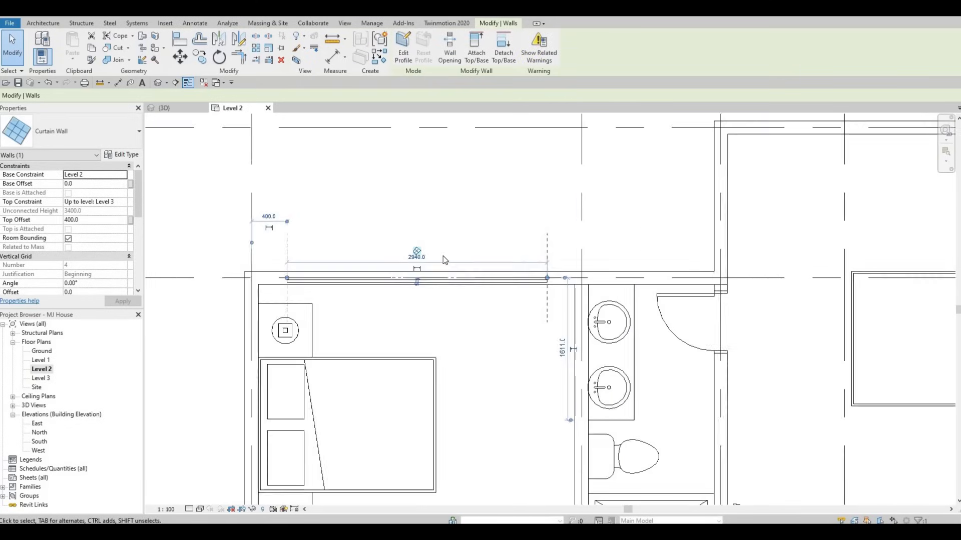
key("Escape")
key("Escape")
left_click(408, 292)
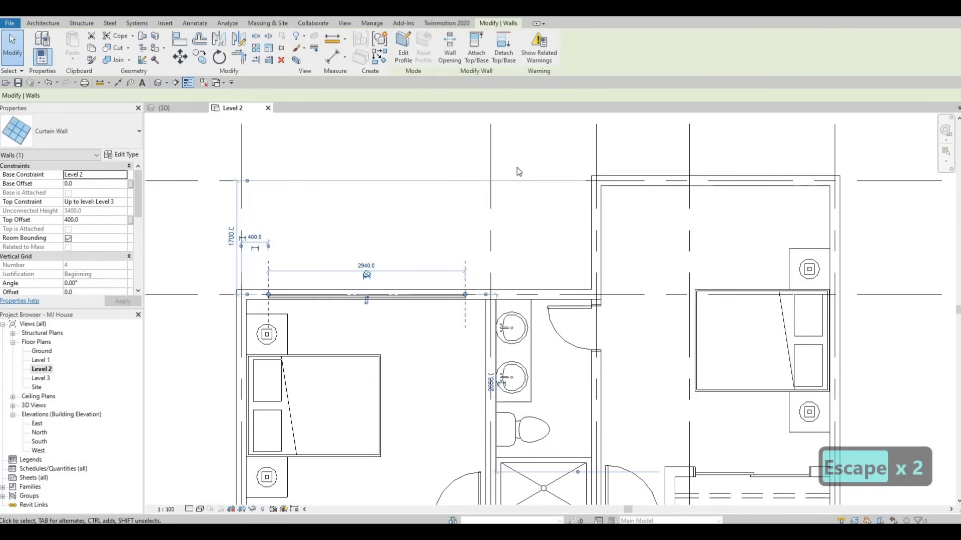
scroll(511, 221, "down", 3)
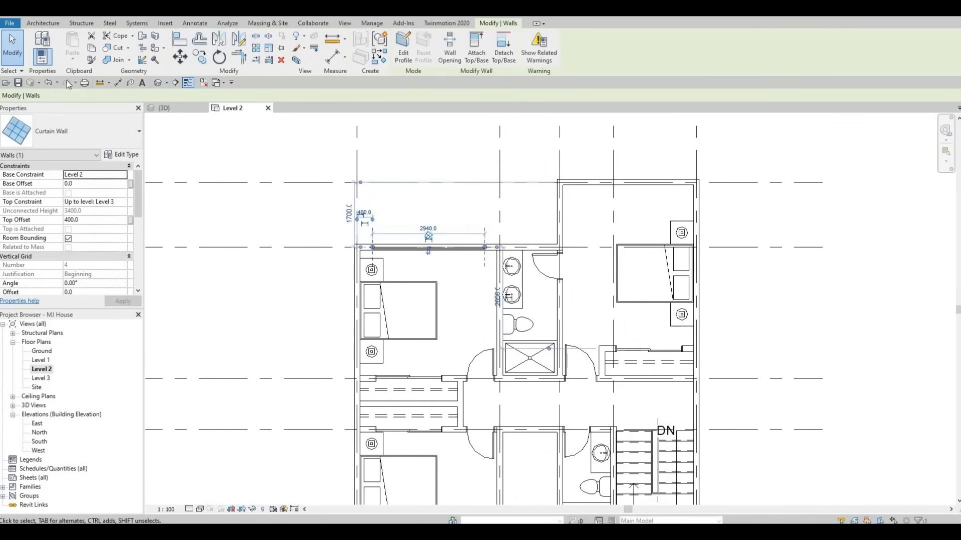
left_click(114, 47)
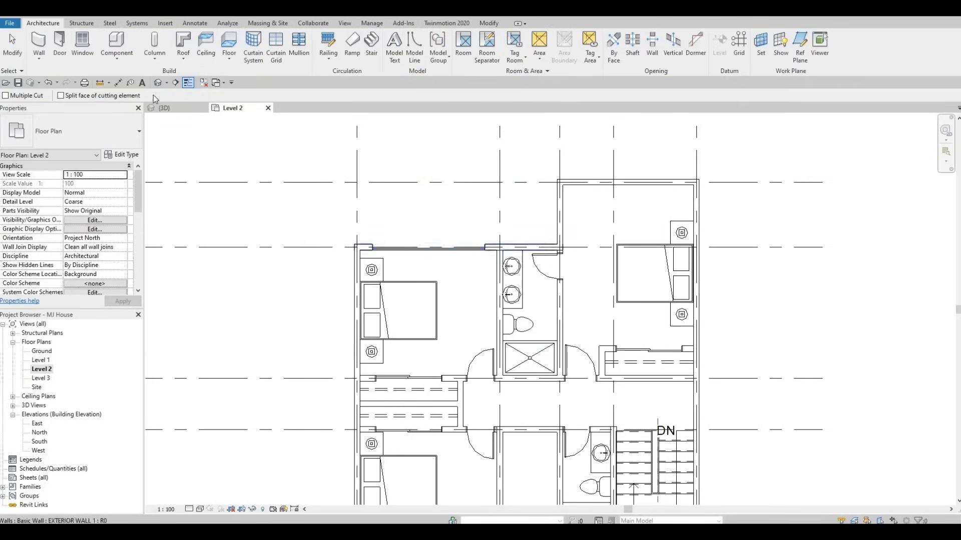
Switch to the 3D view and orbit to inspect the new curtain wall on the upper floor.
left_click(158, 83)
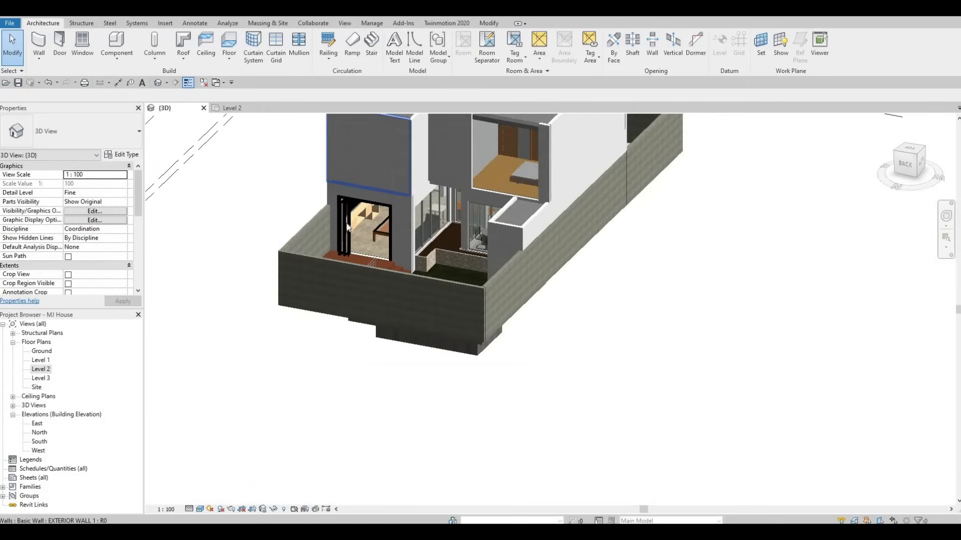
middle_click_drag(300, 225, 370, 203, "shift")
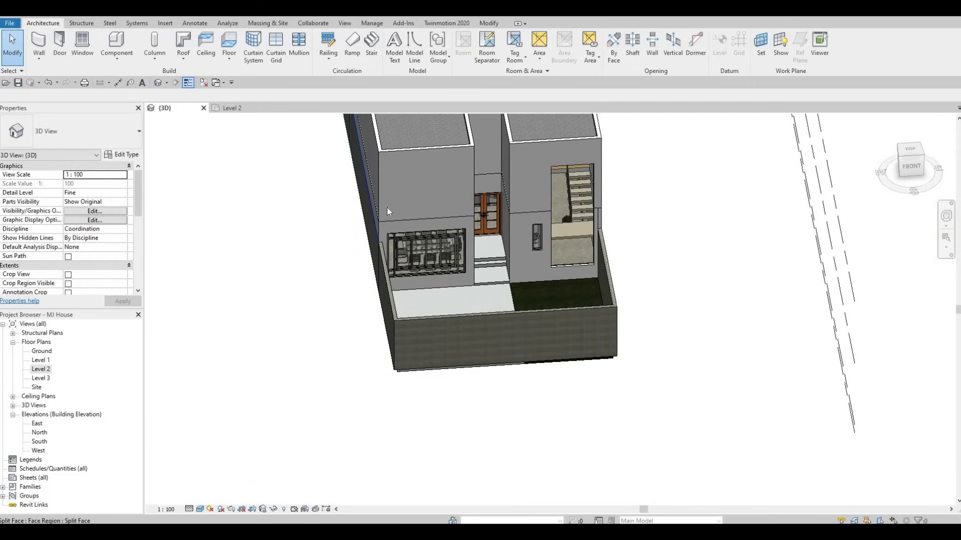
key("Escape")
key("Escape")
key("Escape")
middle_click_drag(444, 145, 488, 173, "shift")
key("F1")
key("F1")
middle_click_drag(616, 129, 589, 237)
scroll(589, 237, "up", 2)
key("Escape")
left_click(587, 241)
Select and examine the stair curtain wall and the upper wall around it in the 3D view.
key("Escape")
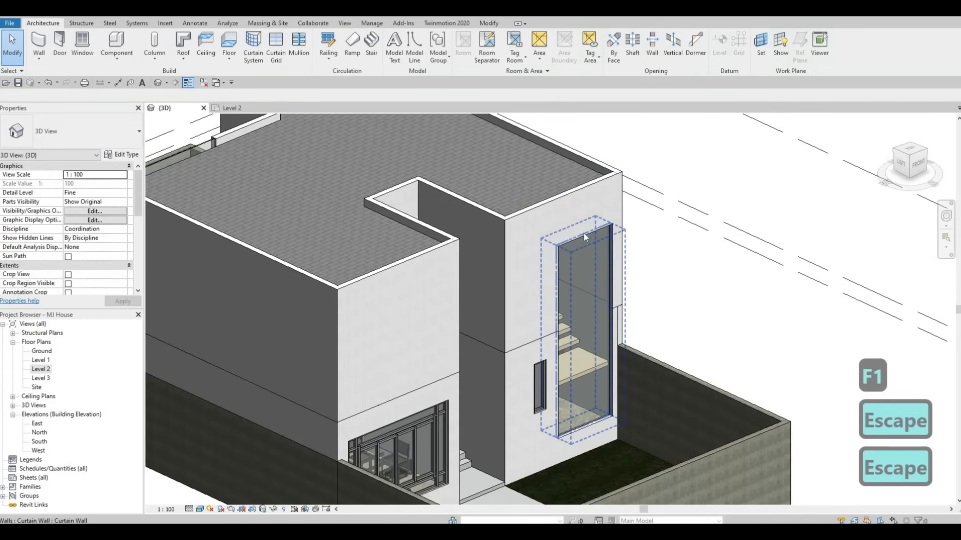
left_click(582, 225)
left_click_drag(582, 220, 577, 258)
key("Escape")
key("Escape")
scroll(520, 194, "up", 2)
middle_click_drag(521, 193, 430, 252, "shift")
left_click(433, 254)
key("Escape")
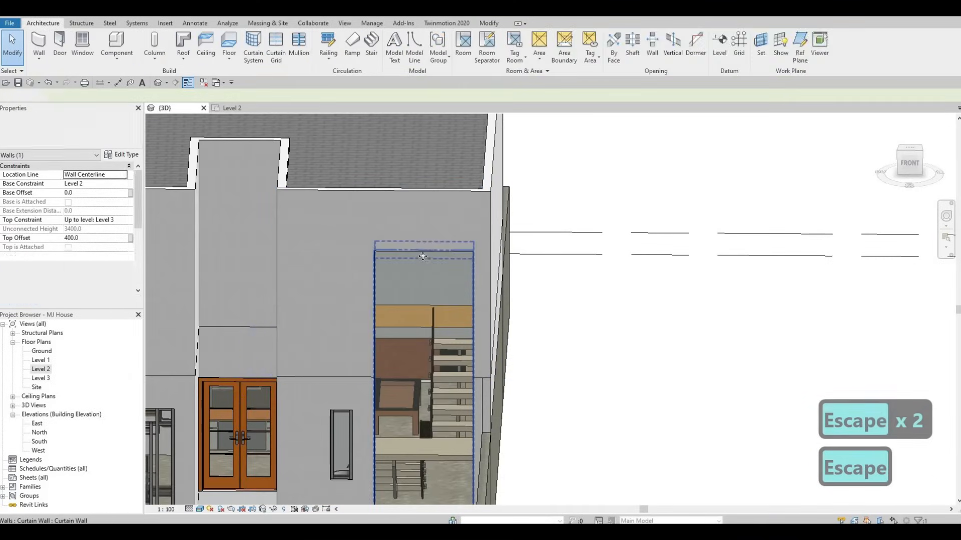
left_click(425, 247)
key("Escape")
key("Escape")
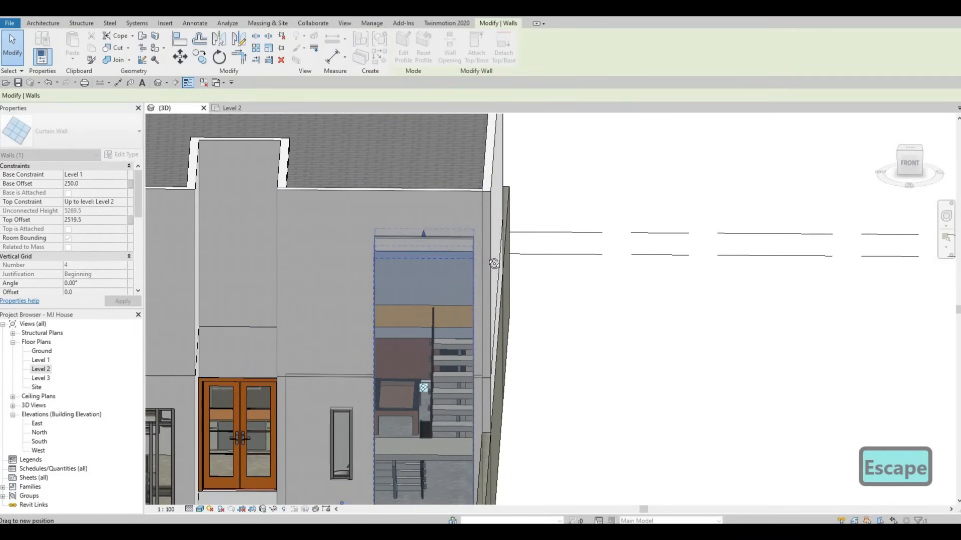
middle_click_drag(540, 259, 539, 254, "shift")
key("Escape")
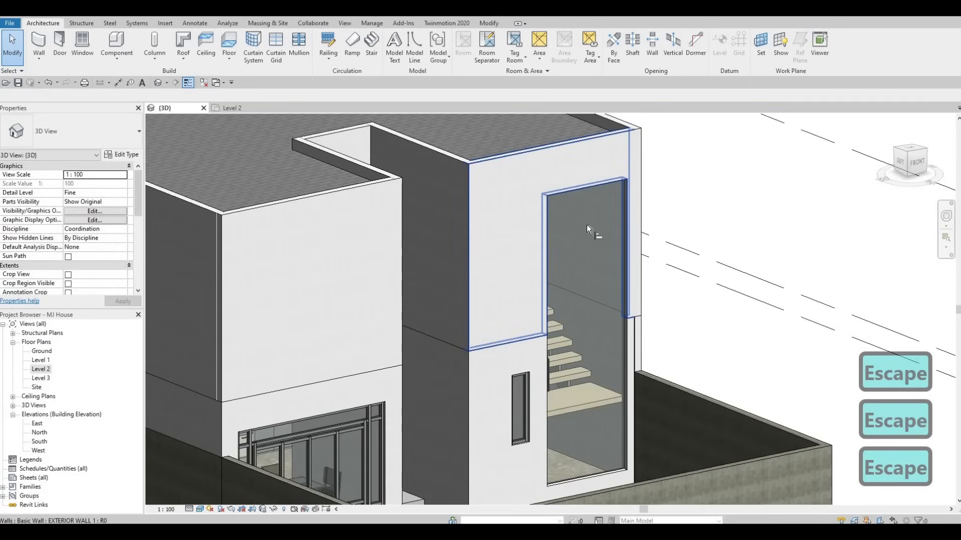
key("a")
key("l")
middle_click_drag(436, 281, 442, 218, "shift")
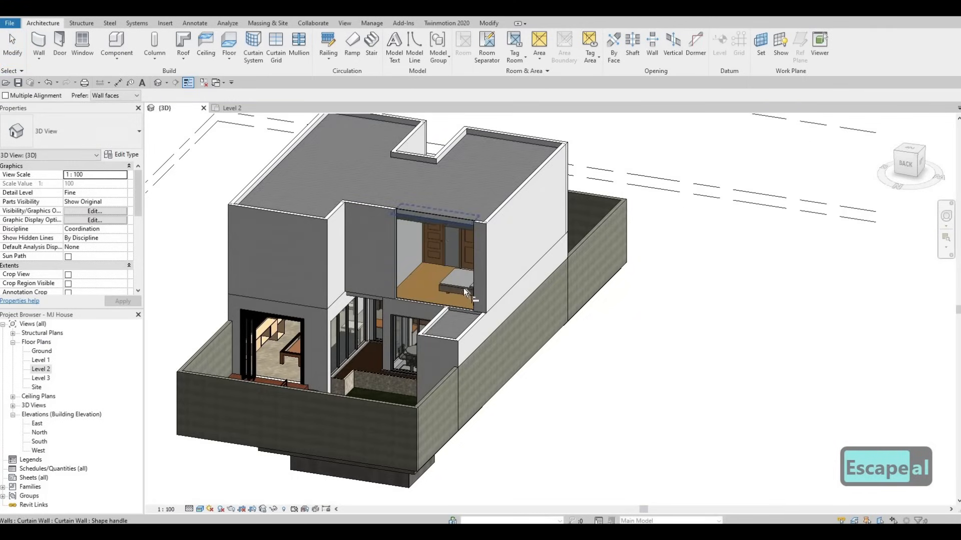
key("Escape")
key("Escape")
Return to the Level 2 plan and create a similar curtain wall about 2760 mm long along the upper-right bedroom's top wall.
middle_click_drag(465, 304, 443, 283, "shift")
middle_click_drag(15, 389, 48, 365, "shift")
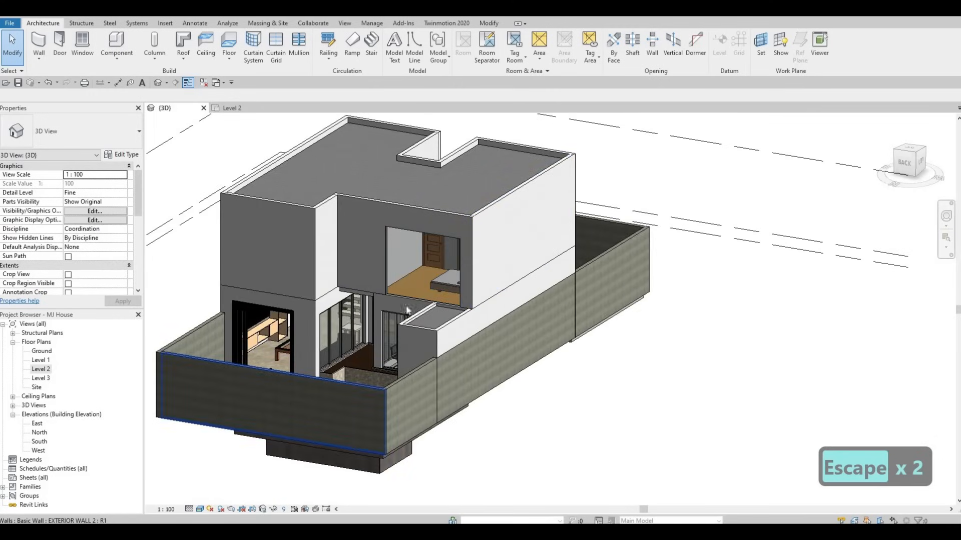
key("ctrl+Tab")
key("Escape")
key("Escape")
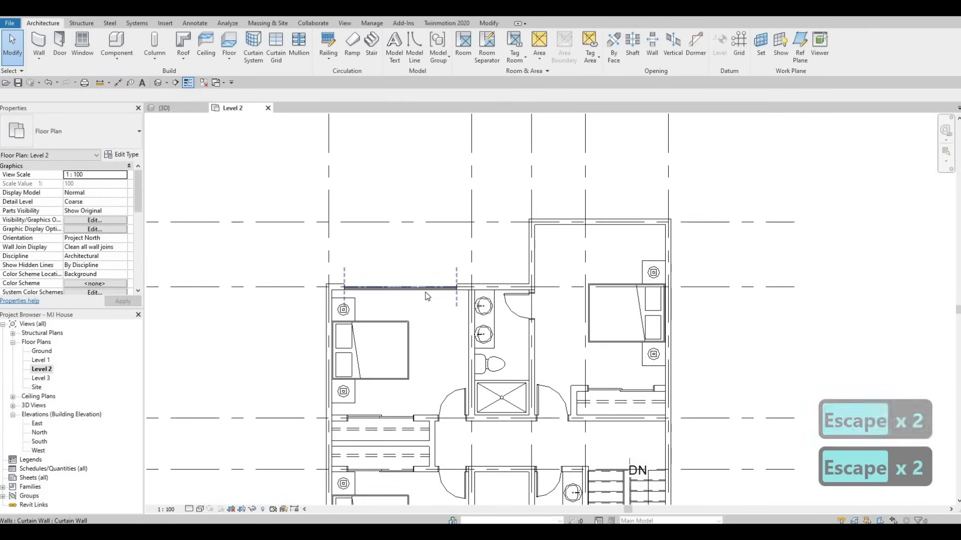
left_click(427, 298)
key("c")
key("s")
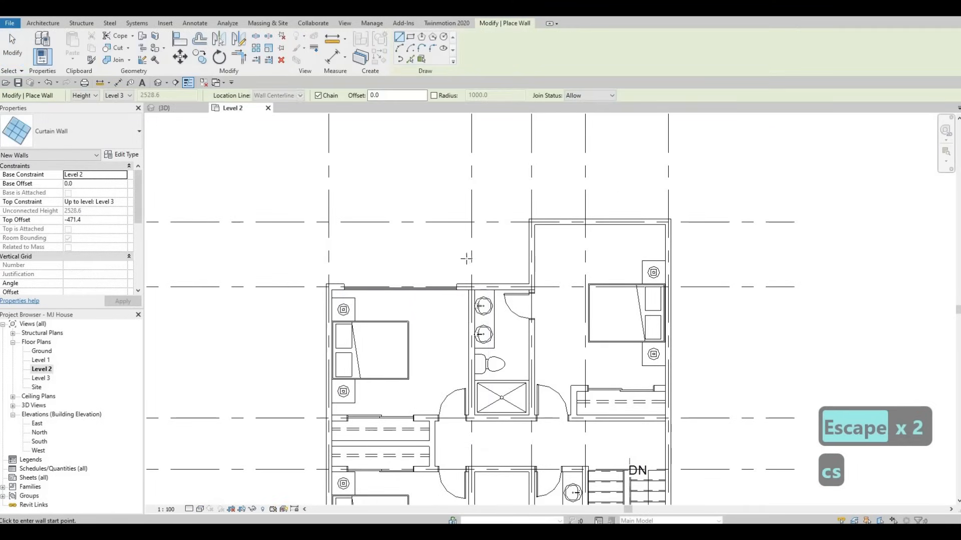
scroll(463, 255, "up", 3)
left_click(458, 253)
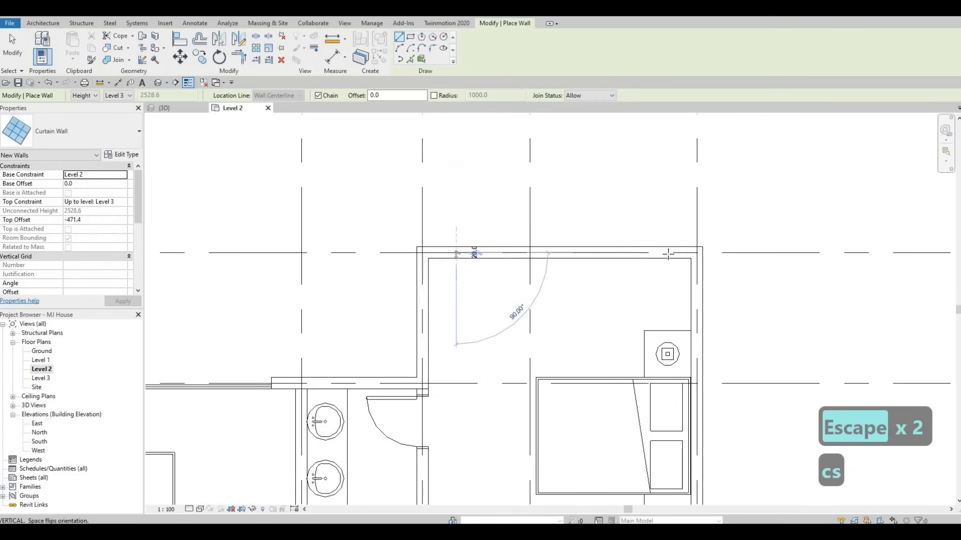
left_click(669, 253)
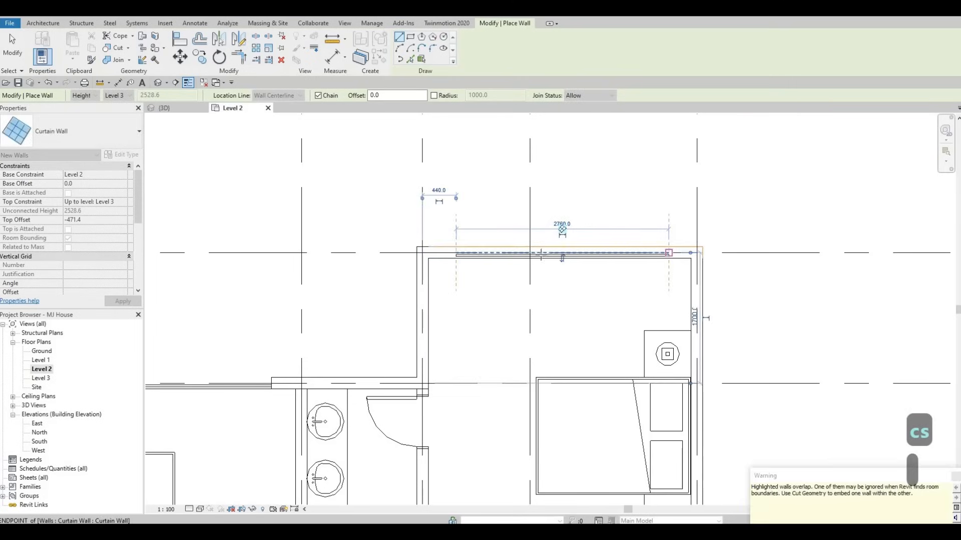
Draw another curtain wall about 2740 mm long along the bottom wall of the lower-left bedroom.
scroll(601, 211, "down", 5)
key("Escape")
middle_click_drag(443, 418, 472, 245)
scroll(472, 246, "up", 6)
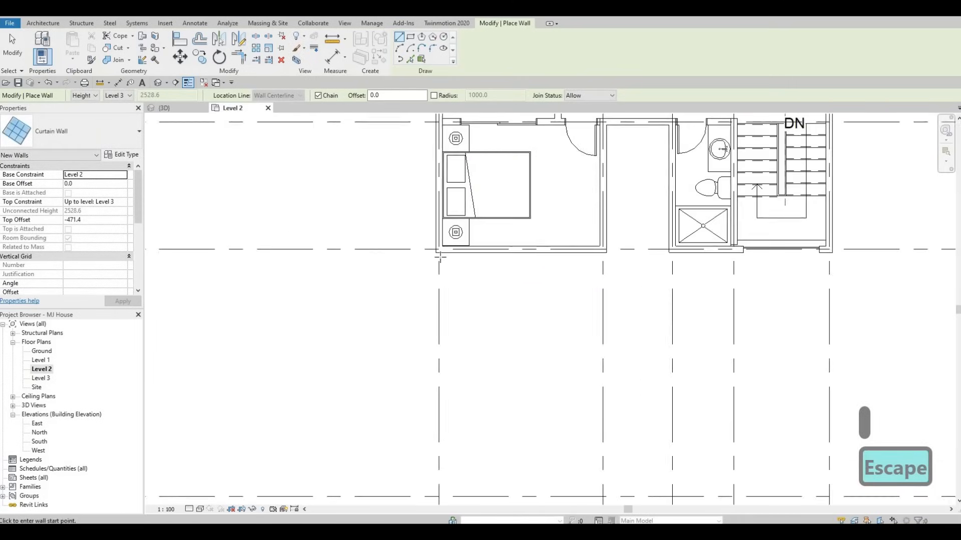
left_click(437, 255)
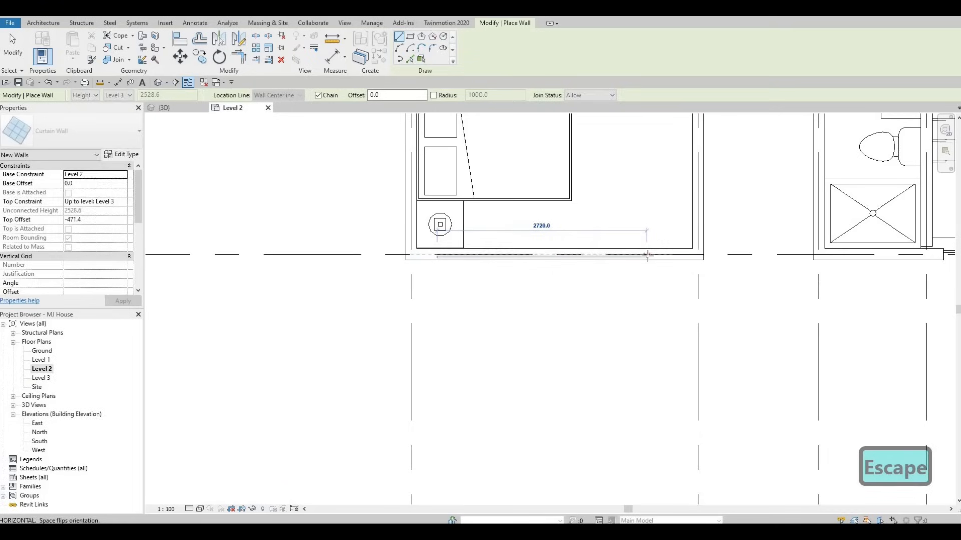
left_click(647, 255)
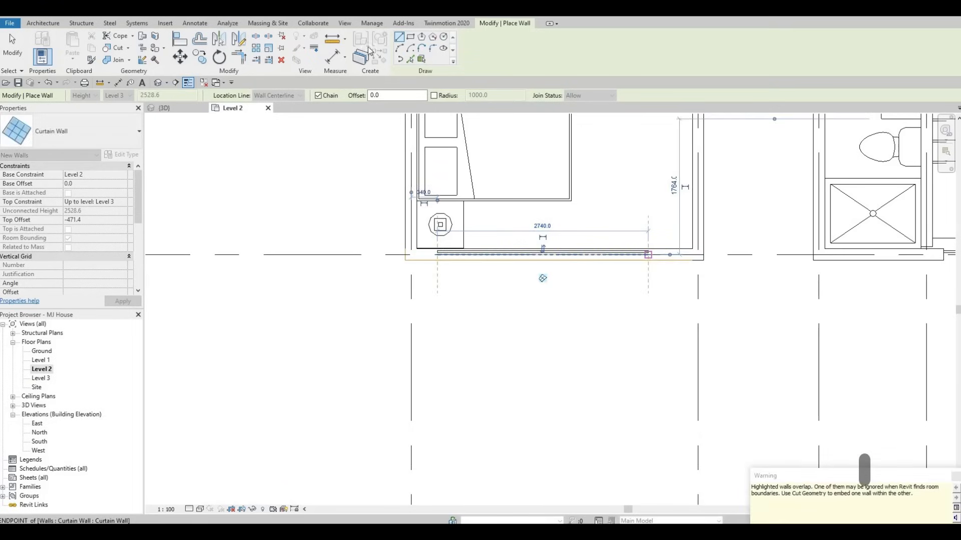
key("Escape")
key("Escape")
Review the Level 2 plan and the 3D view to inspect the curtain walls added around the upper floor.
scroll(650, 245, "down", 3)
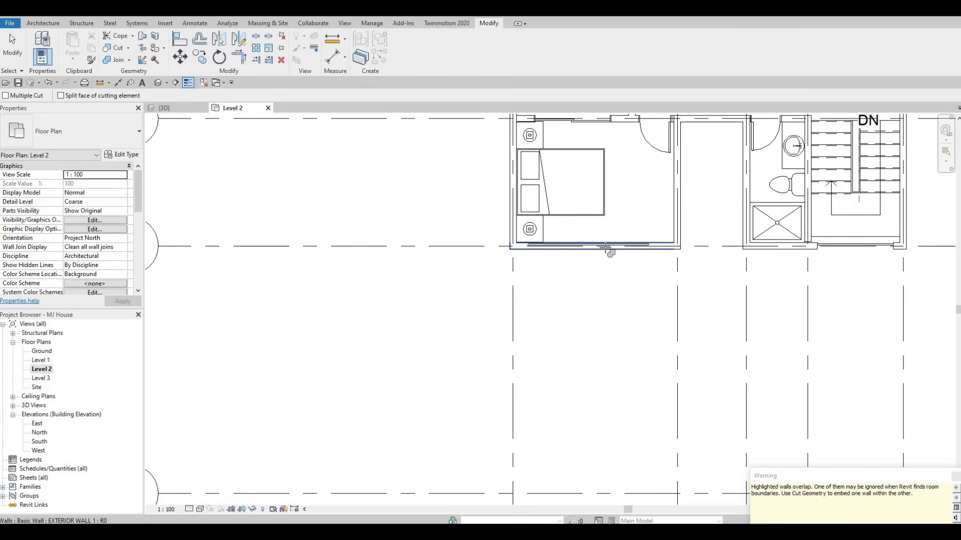
left_click(607, 249)
scroll(625, 203, "down", 1)
middle_click_drag(661, 232, 548, 360)
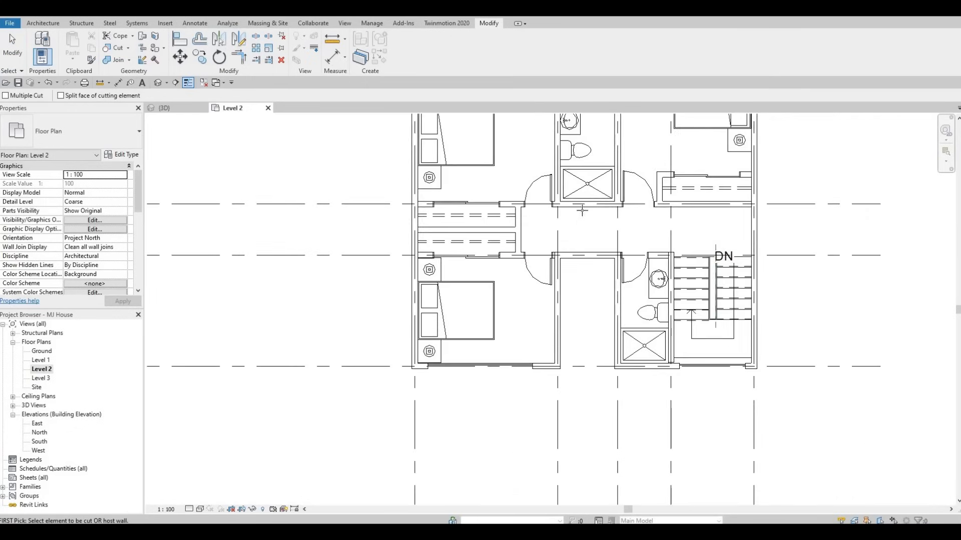
middle_click_drag(581, 208, 460, 365)
scroll(582, 172, "up", 1)
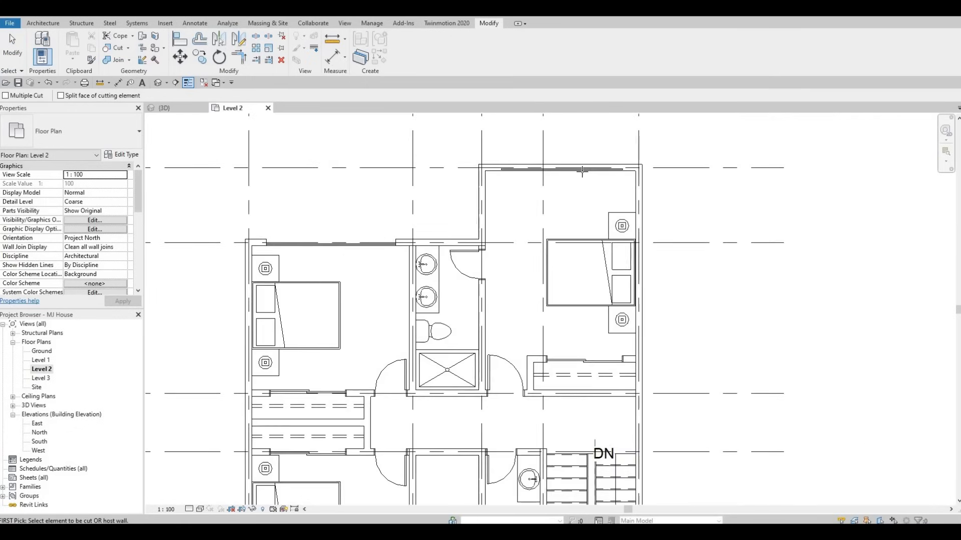
left_click(166, 108)
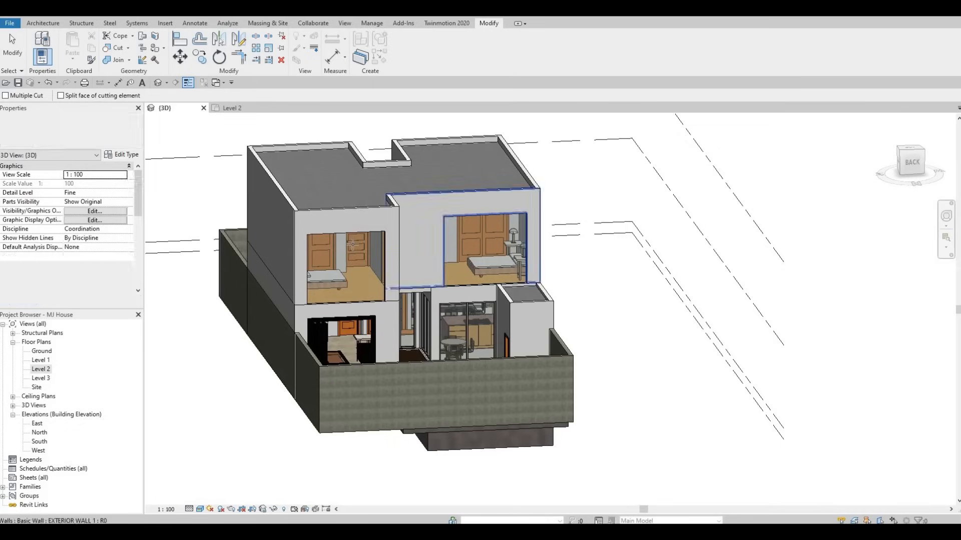
middle_click_drag(352, 245, 296, 285, "shift")
key("Escape")
key("Escape")
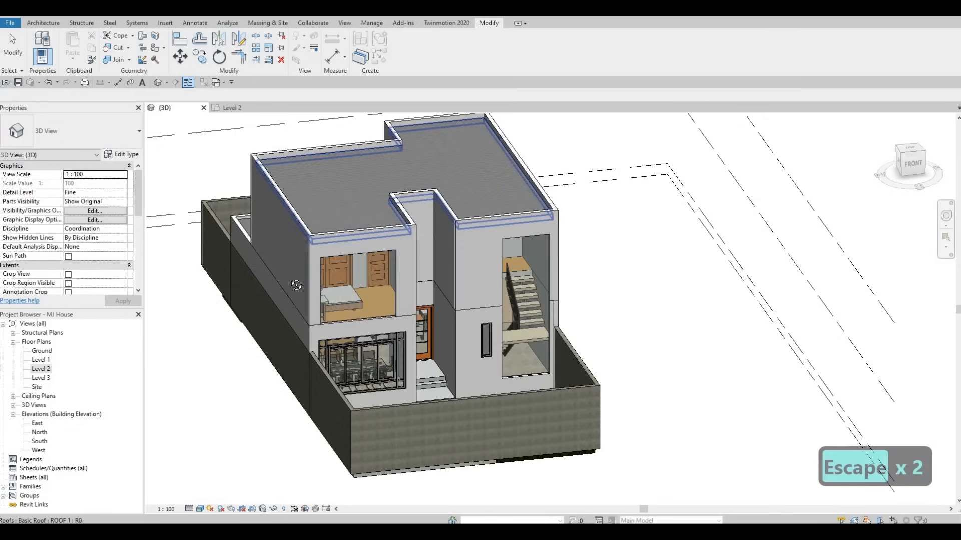
middle_click_drag(526, 278, 501, 281, "shift")
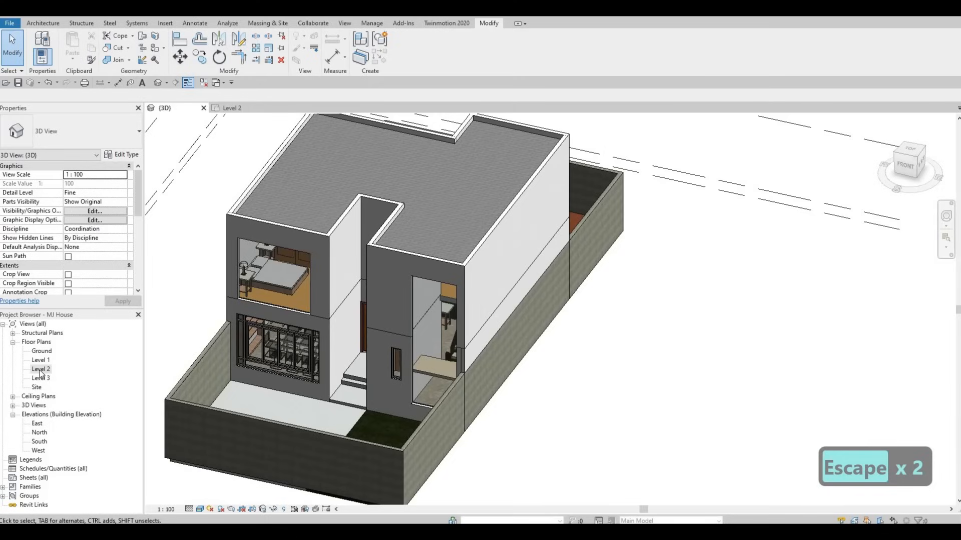
Return to the Level 2 plan and create a similar curtain wall on the hallway wall above the small space beside the lower-left bedroom.
double_click(40, 370)
middle_click_drag(459, 501, 437, 351)
scroll(442, 342, "down", 1)
key("Escape")
key("Escape")
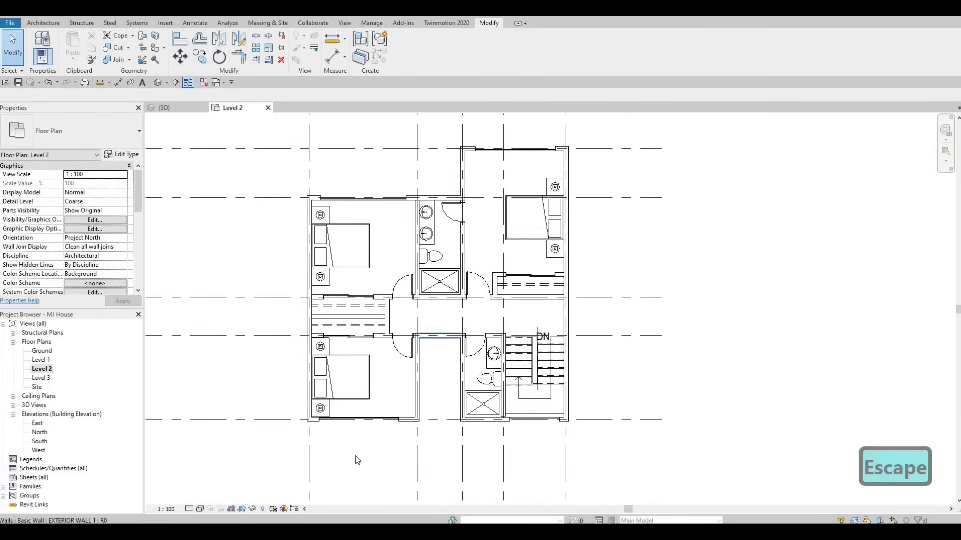
scroll(441, 337, "up", 4)
middle_click_drag(377, 401, 412, 321)
left_click(392, 385)
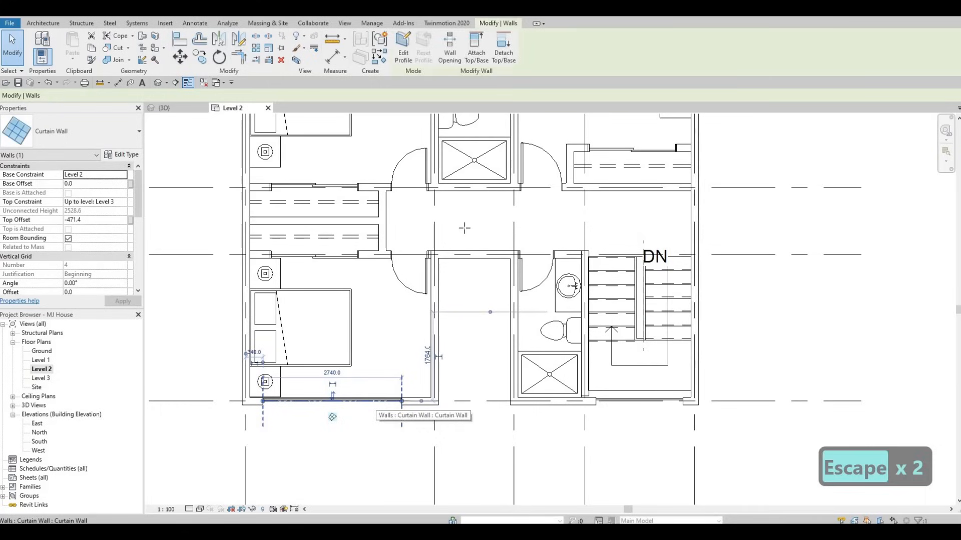
key("c")
key("s")
scroll(460, 250, "up", 3)
left_click(427, 237)
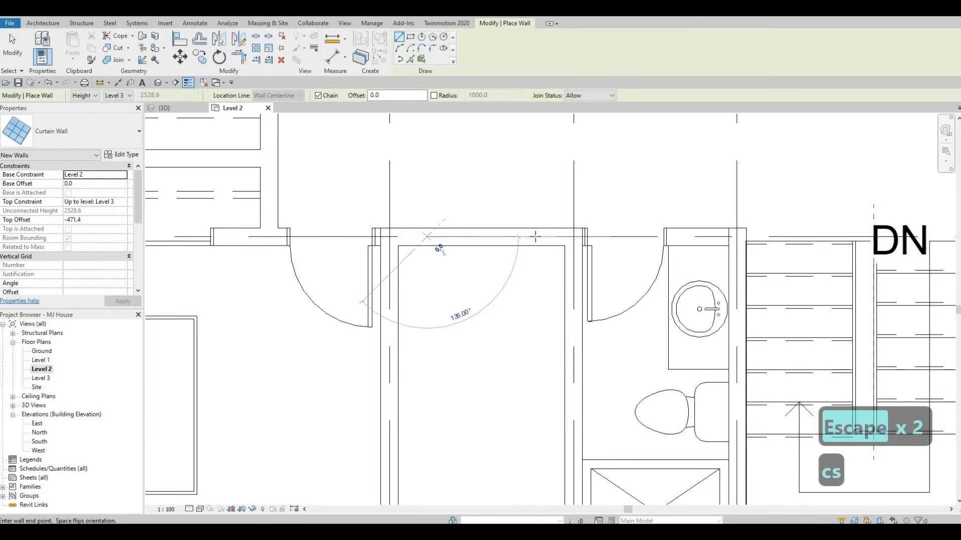
left_click(541, 236)
key("Escape")
key("Escape")
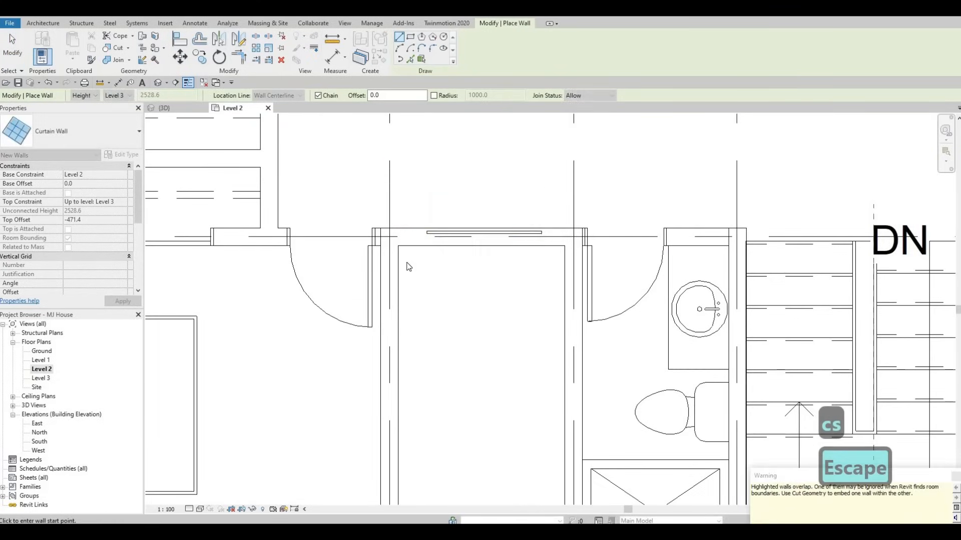
Adjust the end of the curtain wall on the lower-left bedroom's bottom wall.
scroll(407, 286, "down", 4)
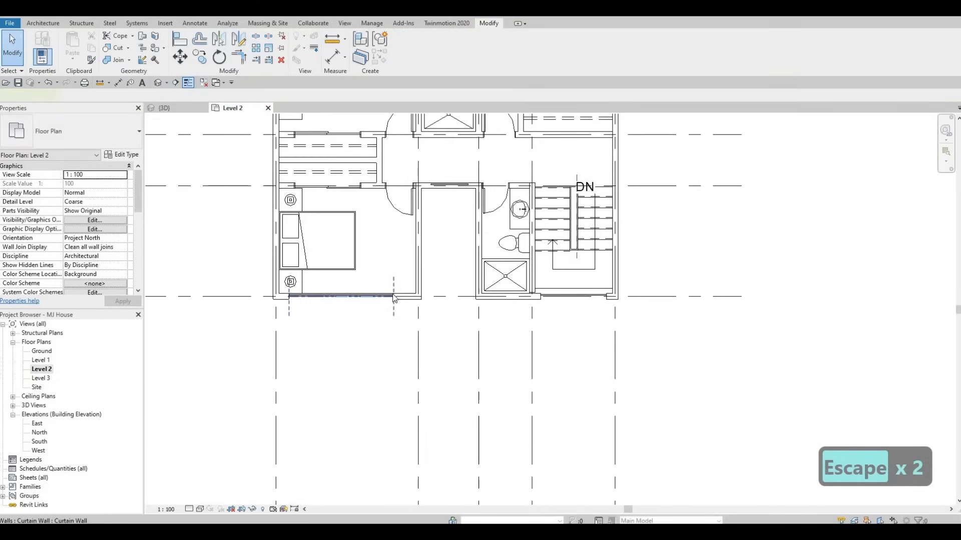
left_click(393, 294)
scroll(392, 294, "up", 2)
left_click_drag(395, 299, 377, 302)
key("Escape")
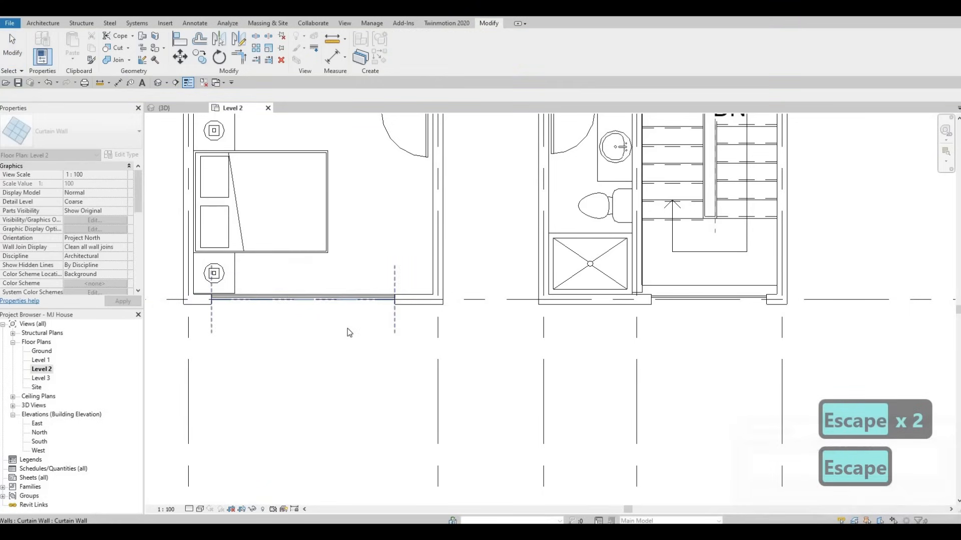
Shorten the curtain wall on the upper-left bedroom's top wall to about 2600 mm.
middle_click_drag(407, 314, 373, 443)
scroll(371, 370, "down", 1)
middle_click_drag(370, 366, 362, 475)
scroll(364, 470, "down", 3)
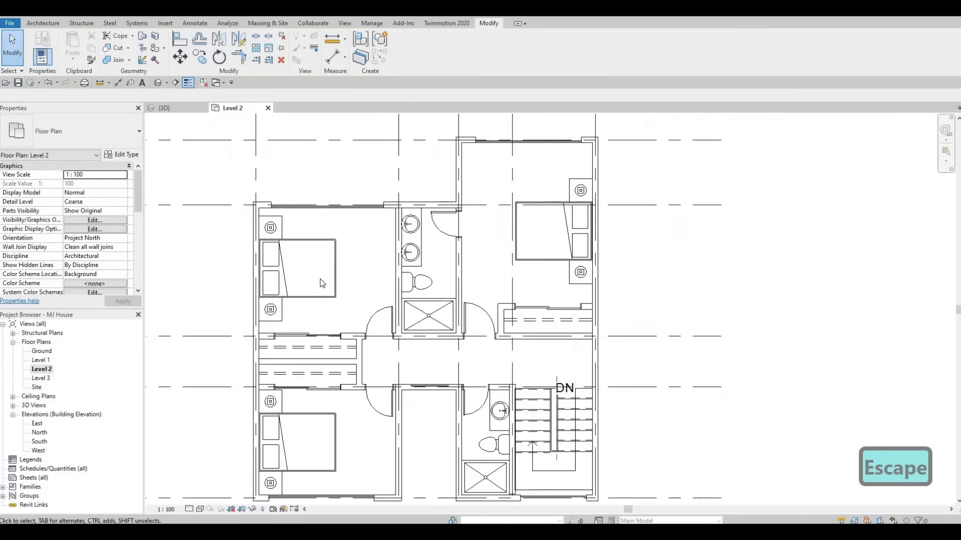
middle_click_drag(318, 222, 315, 298)
scroll(325, 273, "up", 3)
left_click(398, 298)
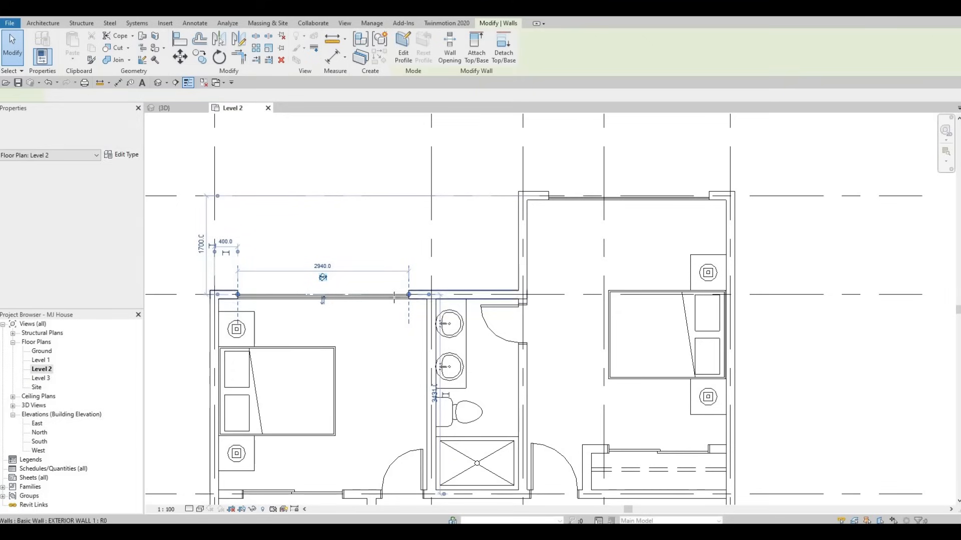
left_click_drag(407, 296, 353, 320)
middle_click_drag(403, 331, 386, 282)
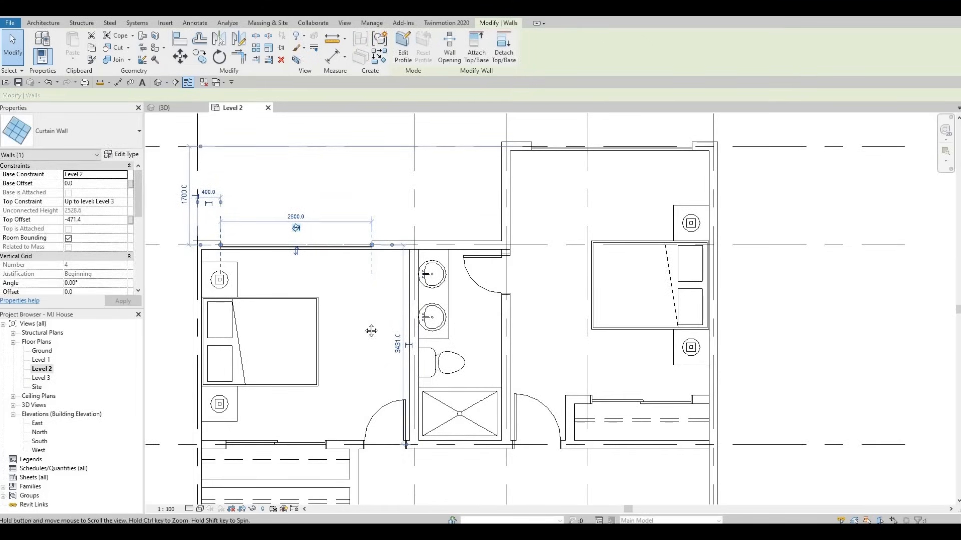
Shorten the curtain wall on the upper-right bedroom's top wall to about 2240 mm.
scroll(372, 331, "down", 1)
middle_click_drag(371, 331, 253, 359)
scroll(364, 242, "up", 2)
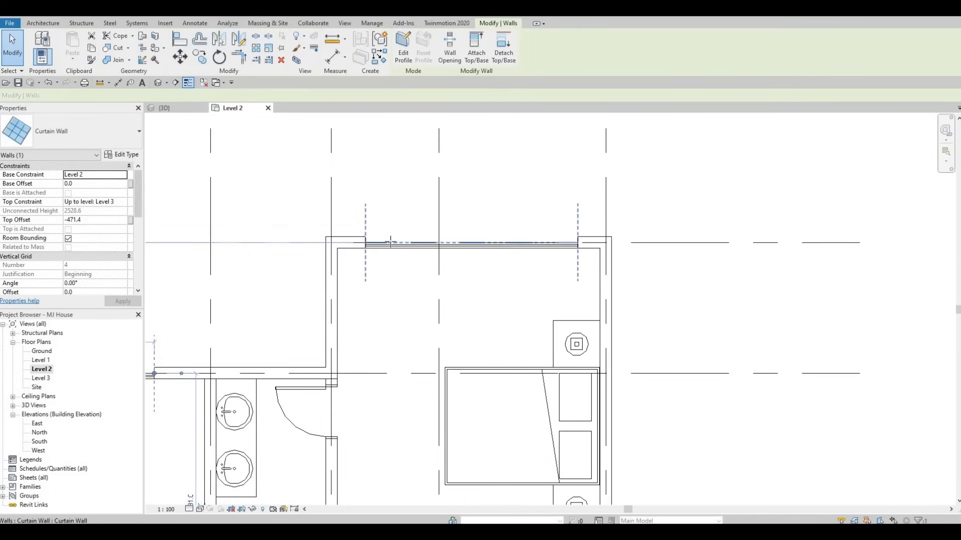
left_click_drag(390, 242, 390, 243)
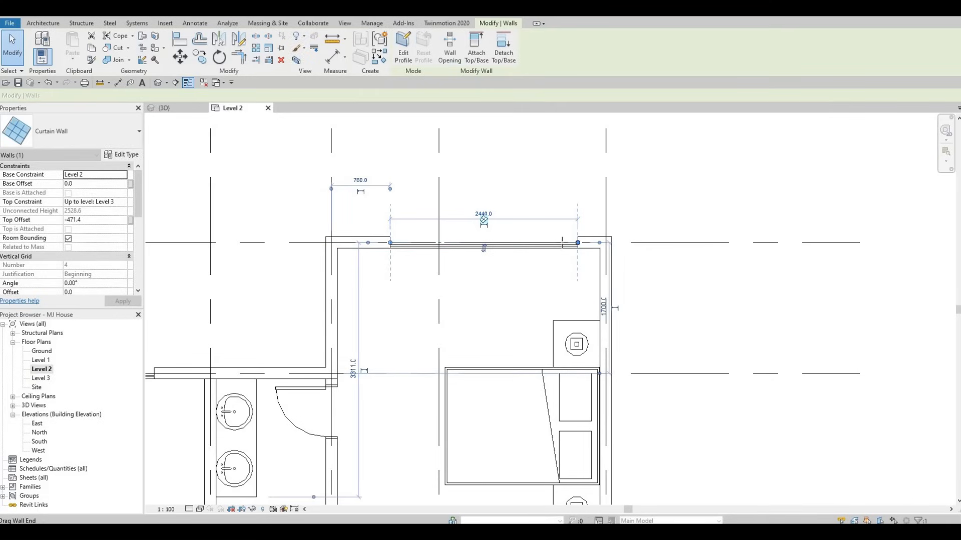
left_click_drag(562, 243, 562, 243)
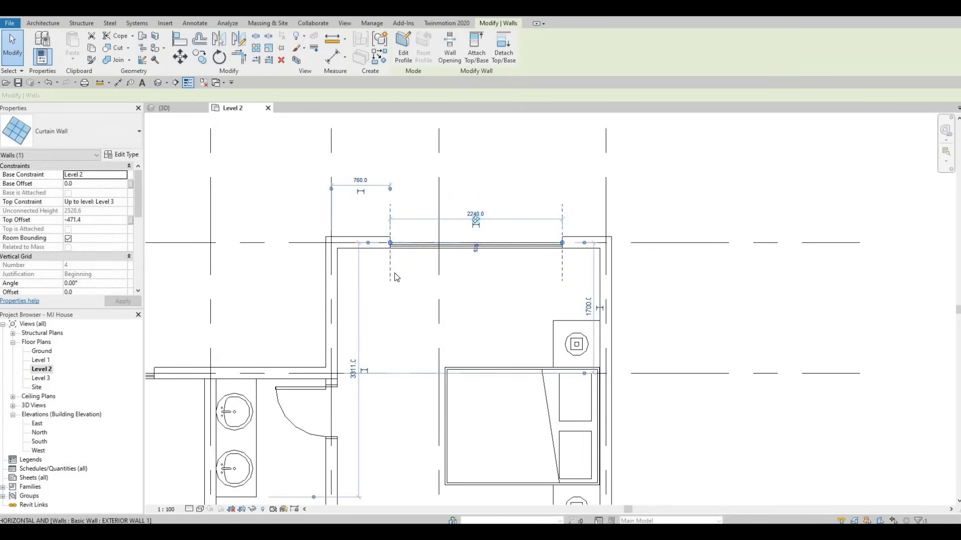
key("Escape")
Move the upper bathroom's door down its wall to about 1400 mm from the top wall.
scroll(440, 230, "down", 5)
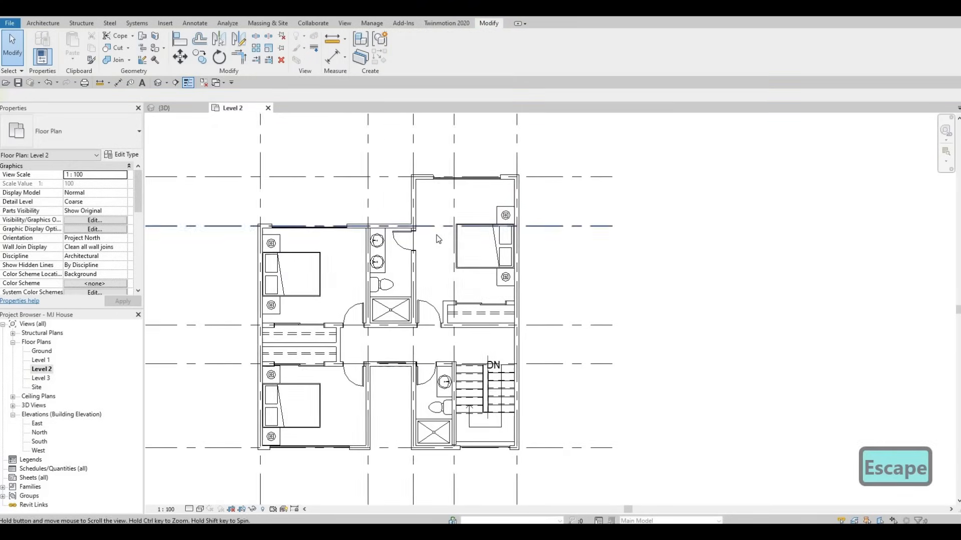
middle_click_drag(434, 278, 453, 263)
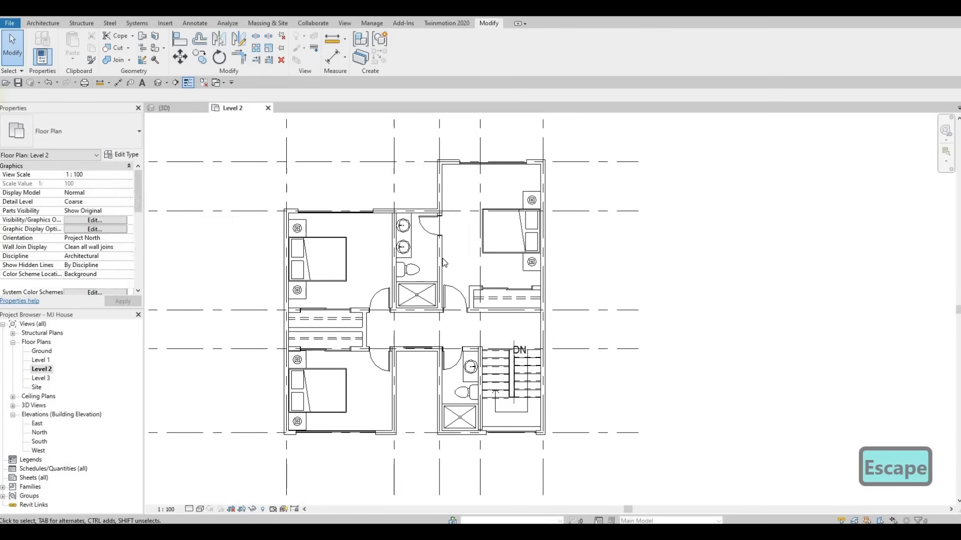
key("Escape")
scroll(425, 245, "up", 2)
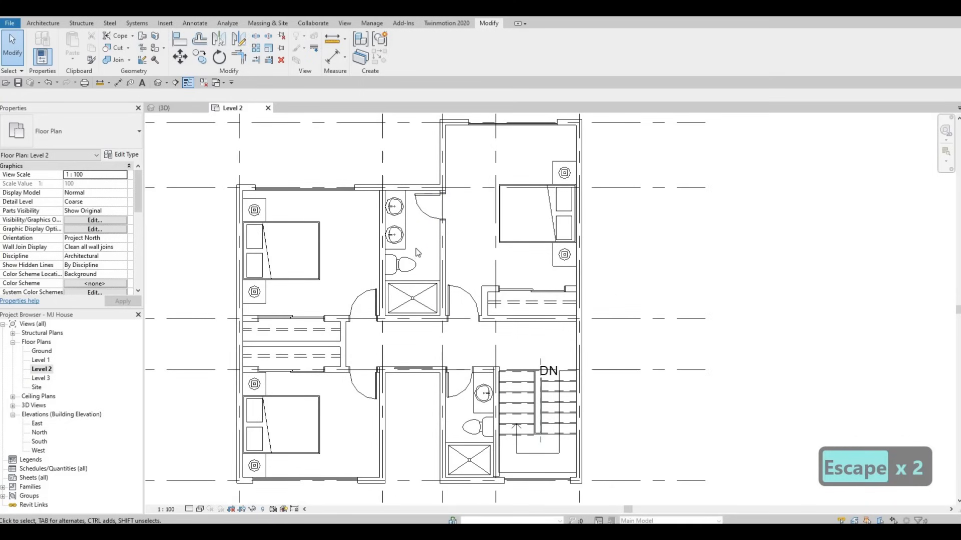
key("Escape")
key("Escape")
middle_click_drag(433, 220, 435, 204)
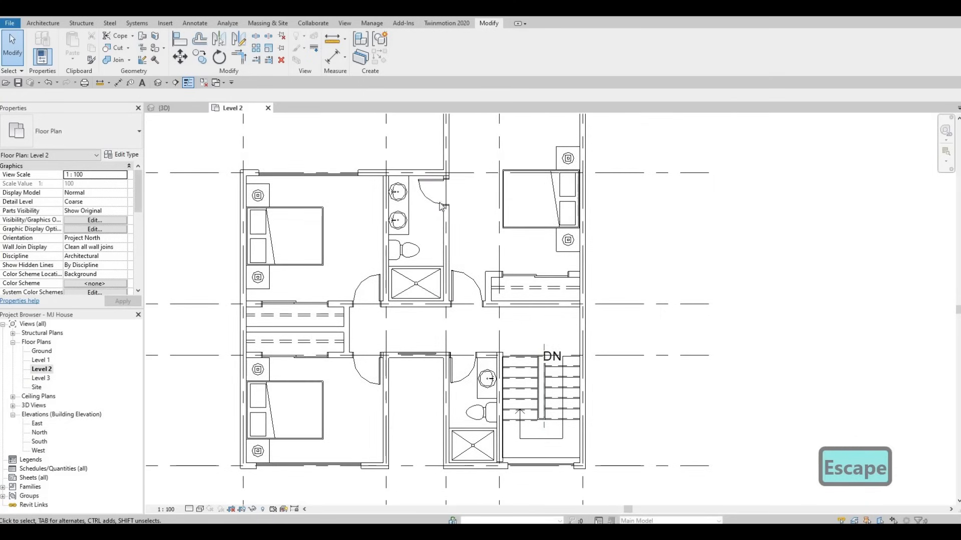
left_click(435, 201)
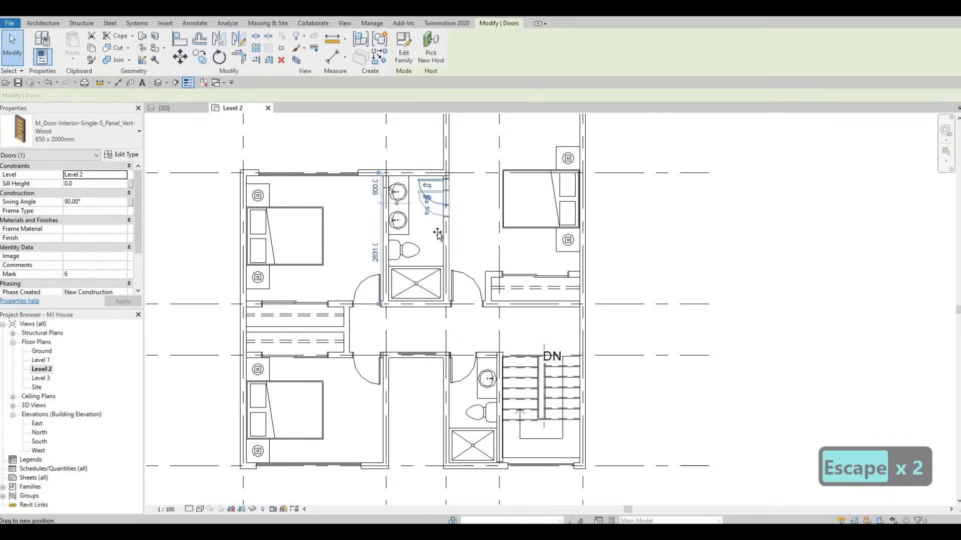
left_click_drag(437, 233, 440, 248)
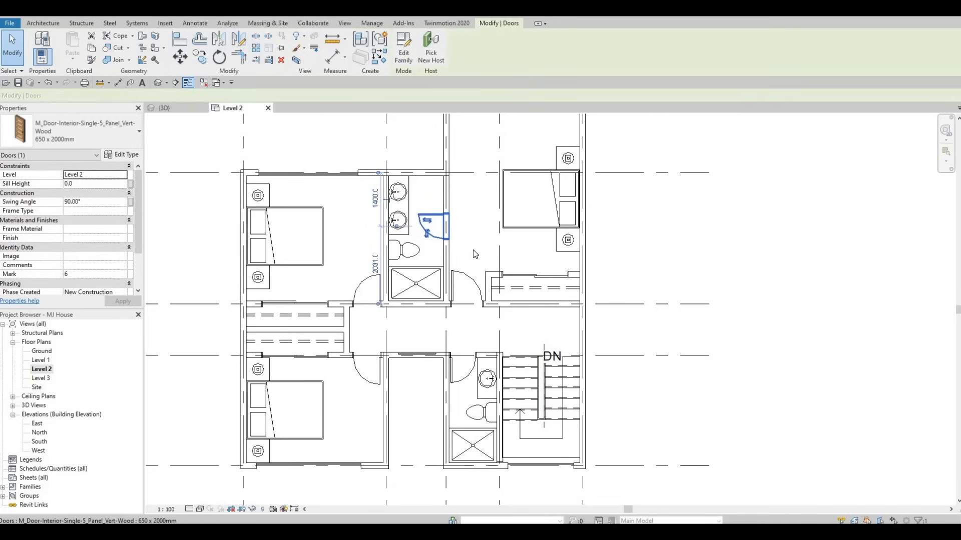
middle_click_drag(473, 254, 467, 298)
key("Escape")
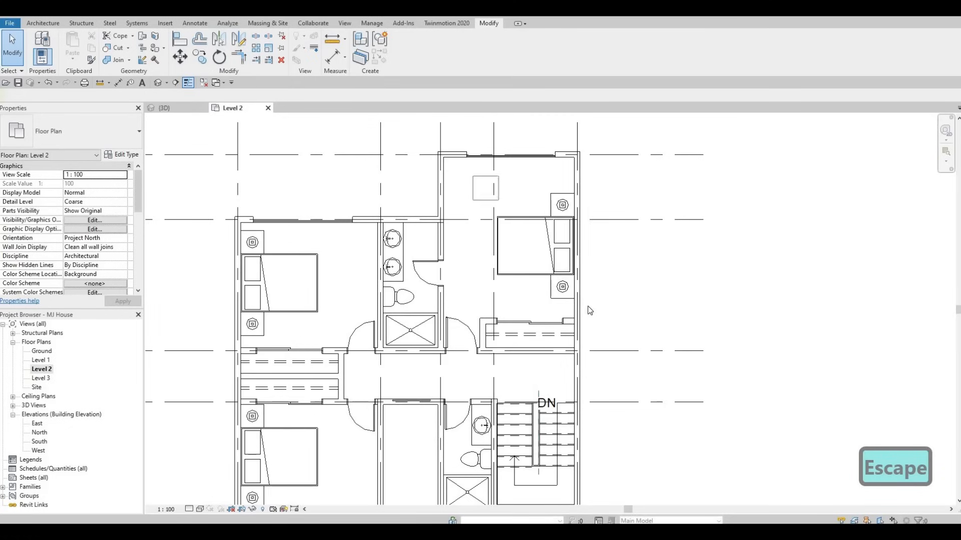
Nudge the upper-right bedroom's bed and nightstands upward.
left_click_drag(635, 304, 636, 303)
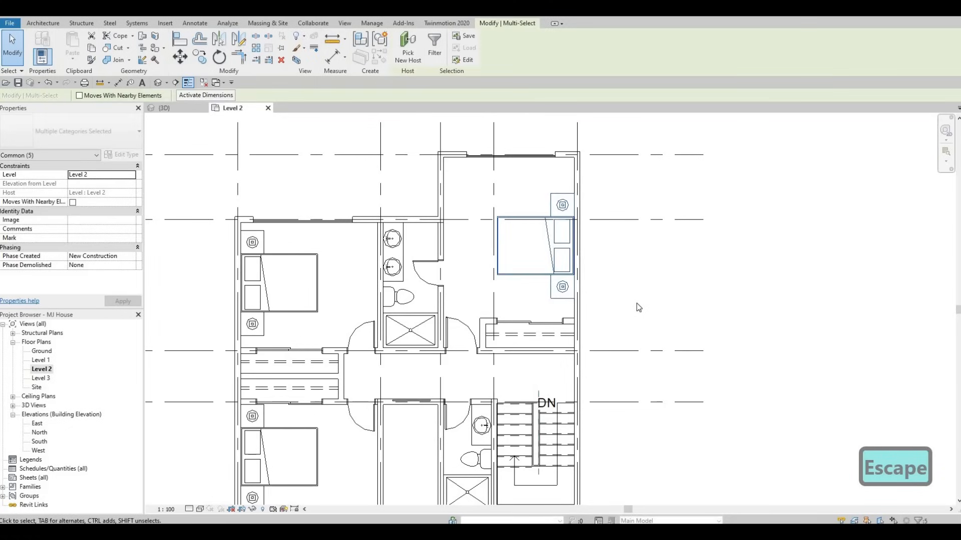
key("Up")
key("Up")
key("Up")
key("Up")
key("Up")
key("Up")
key("Up")
key("Up")
key("Up")
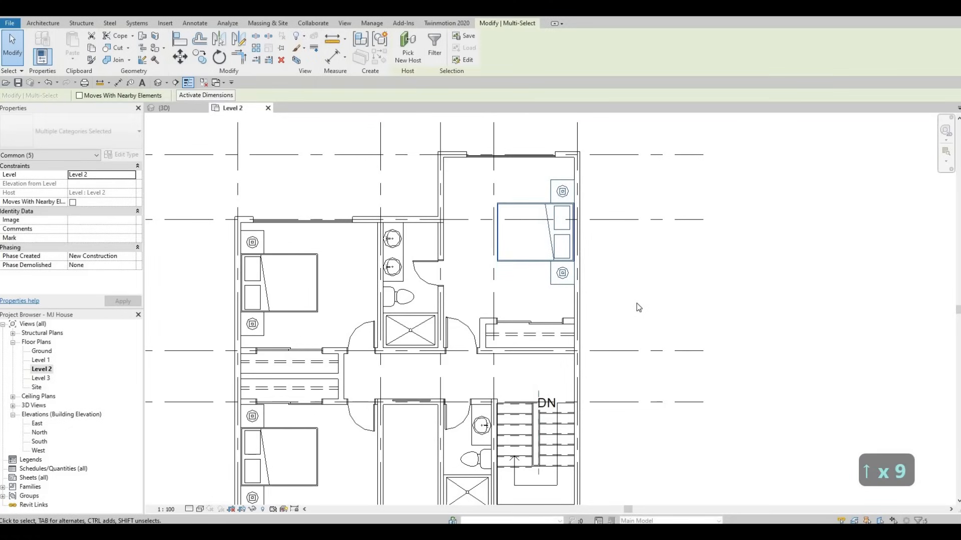
key("Up")
key("Up")
key("Escape")
key("Escape")
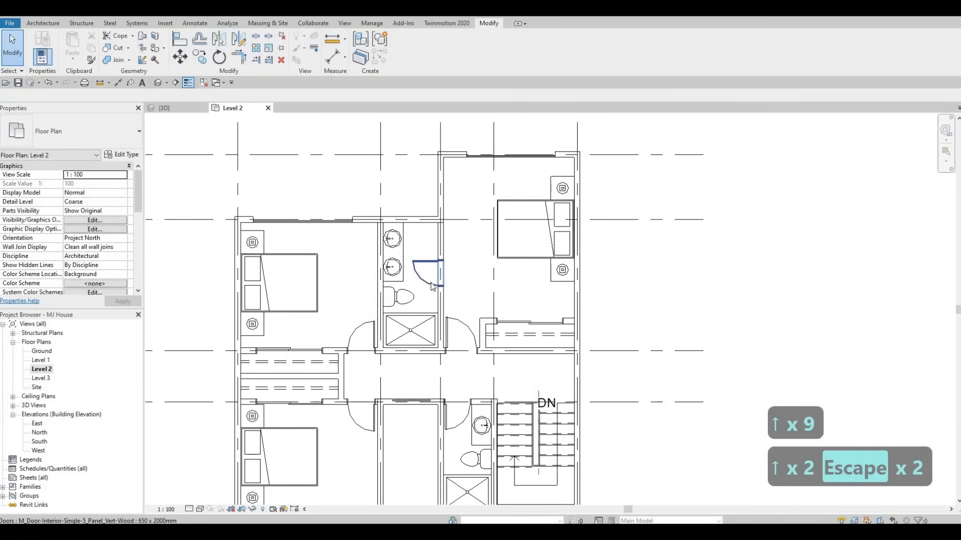
Move the upper bathroom's door to about 1500 mm from the top wall.
left_click(433, 283)
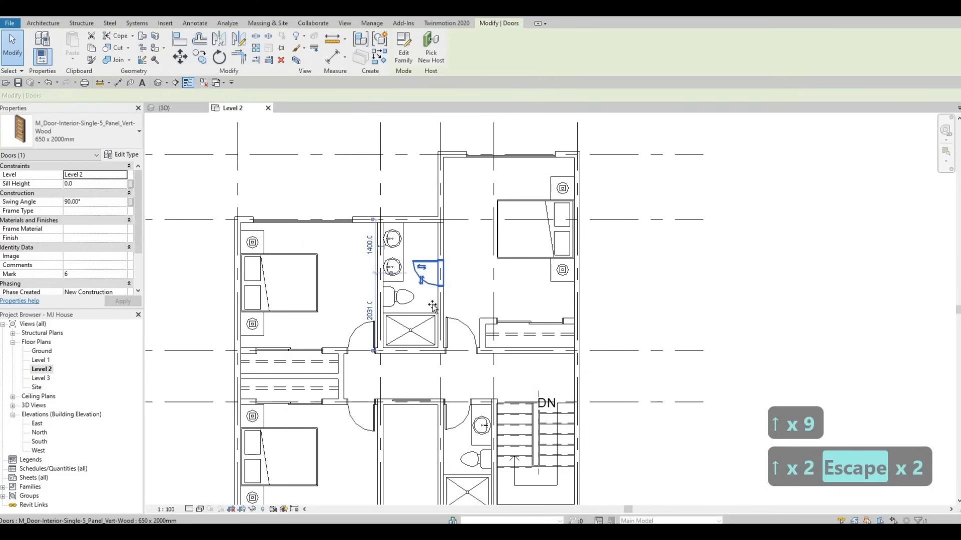
left_click_drag(434, 294, 434, 290)
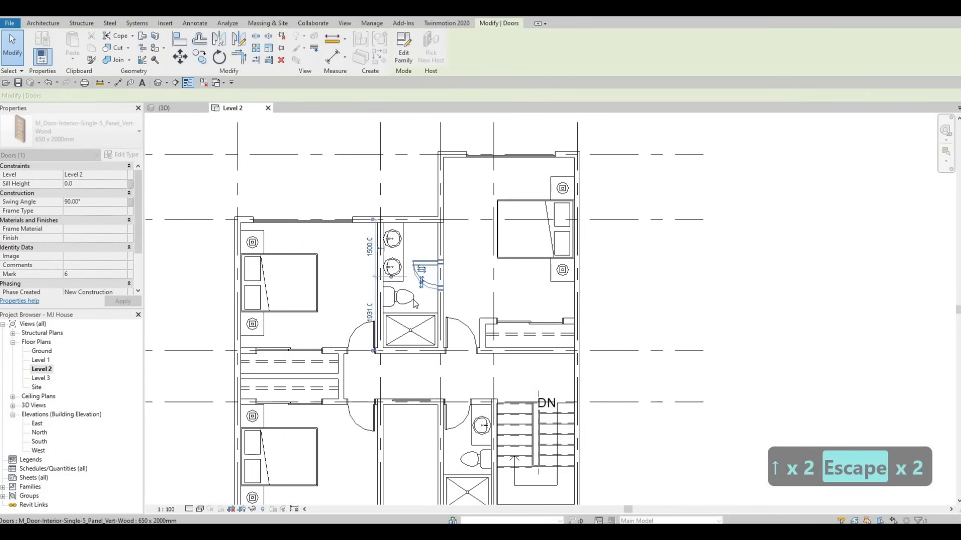
key("Escape")
key("Escape")
Move the upper bathroom's toilet up against the top wall.
left_click(414, 303)
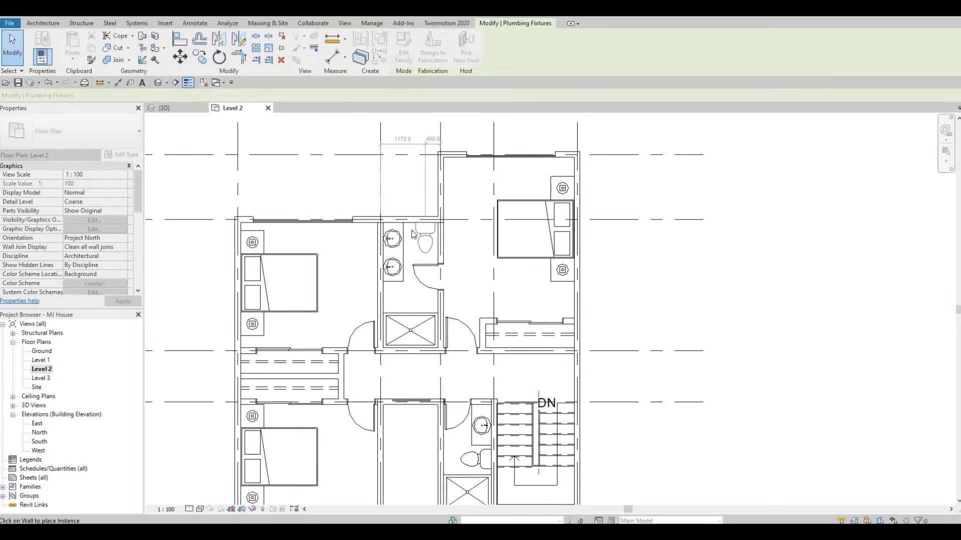
key("Escape")
key("Escape")
Select the bathroom sinks and undo the last two actions.
scroll(410, 231, "up", 3)
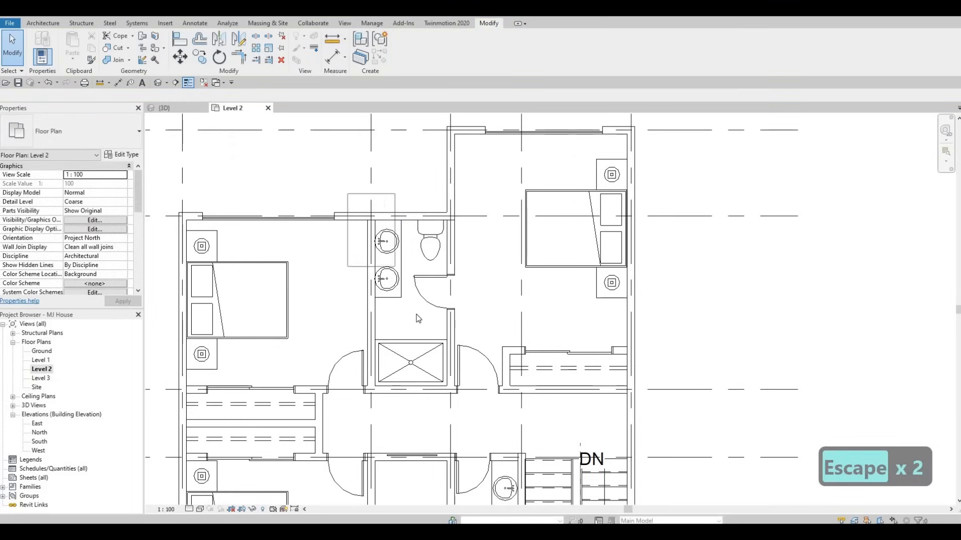
left_click_drag(415, 314, 416, 315)
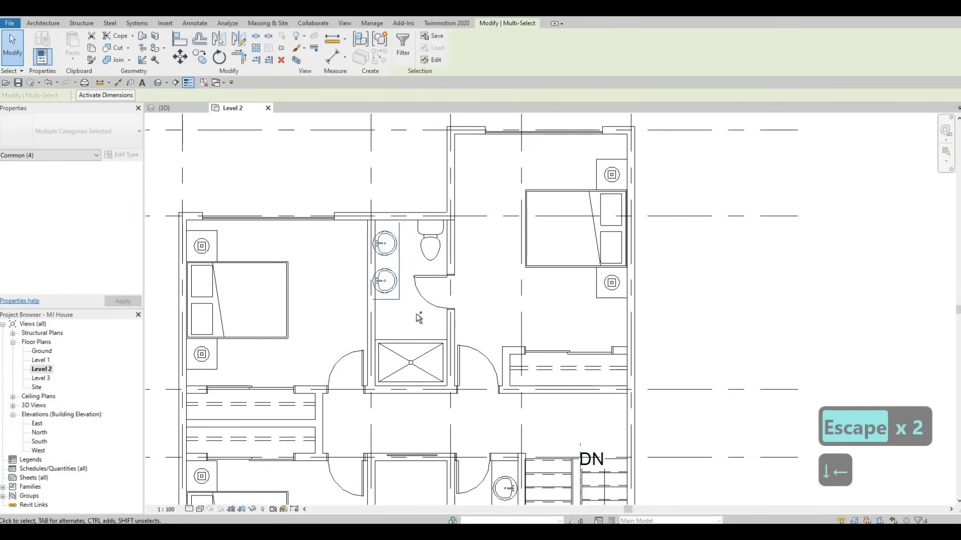
key("ctrl+z")
key("ctrl+z")
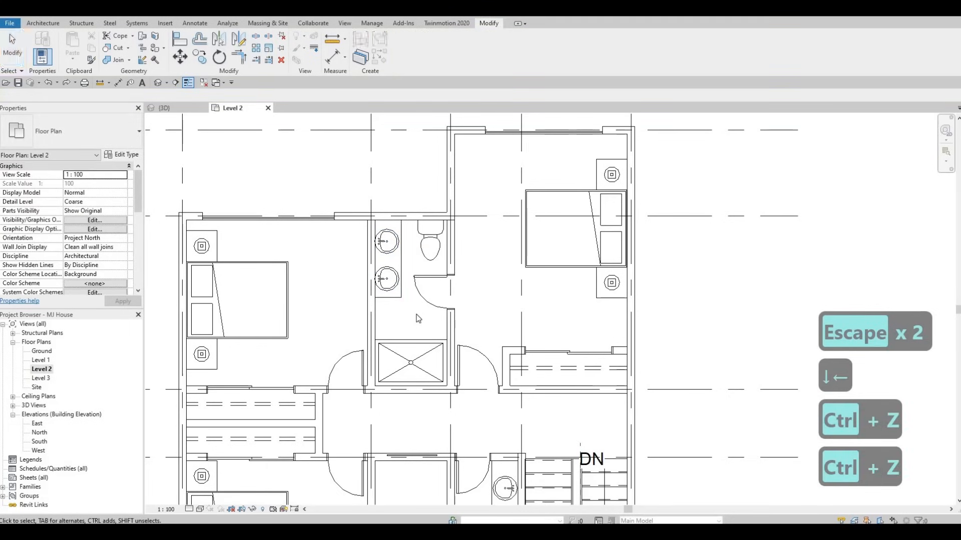
Select the bathroom sinks with their vanity lines and nudge them downward.
left_click_drag(360, 193, 407, 314)
key("Down")
key("Down")
key("Down")
key("Down")
key("Down")
key("Down")
key("Down")
key("Down")
key("Down")
key("Down")
key("Down")
key("Down")
key("Down")
key("Down")
key("Down")
key("Down")
key("Down")
key("Down")
key("Down")
key("Down")
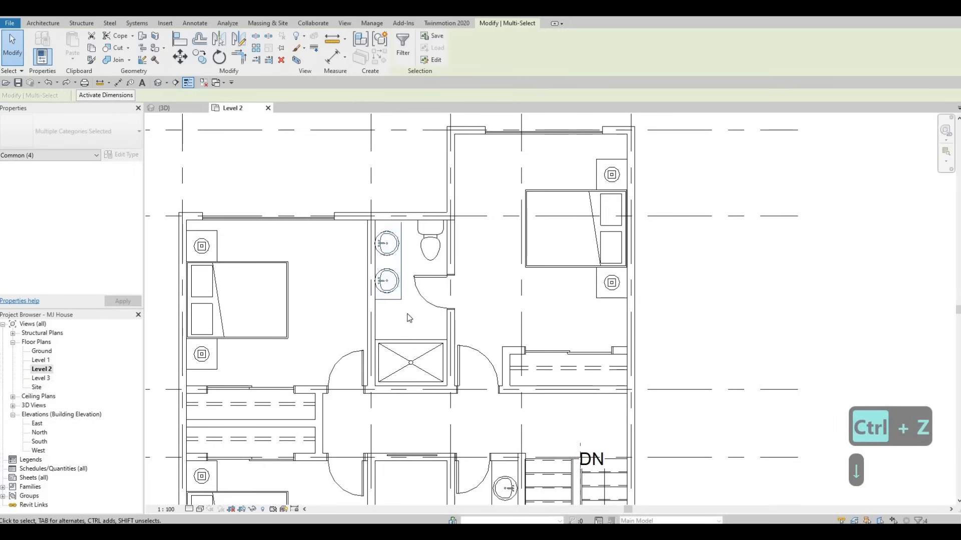
key("Down")
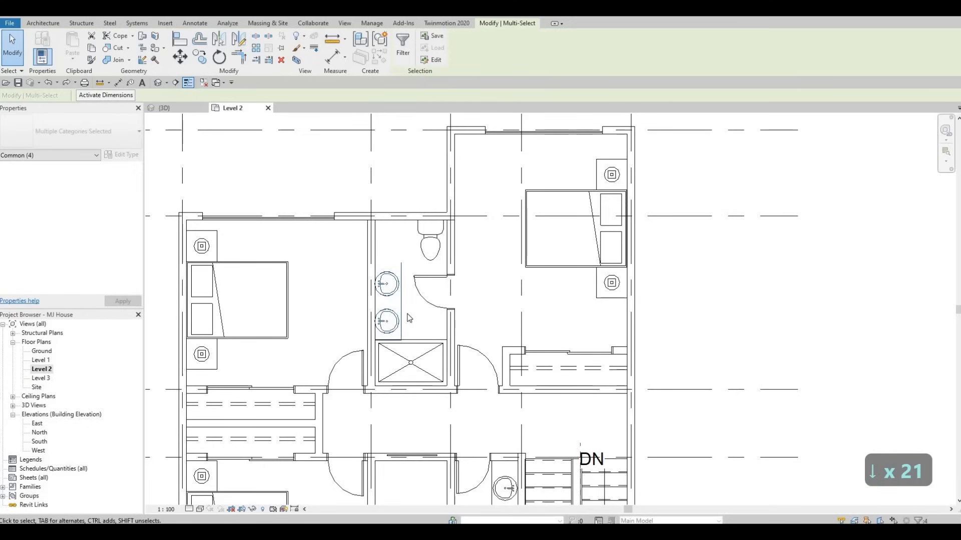
key("Escape")
key("Escape")
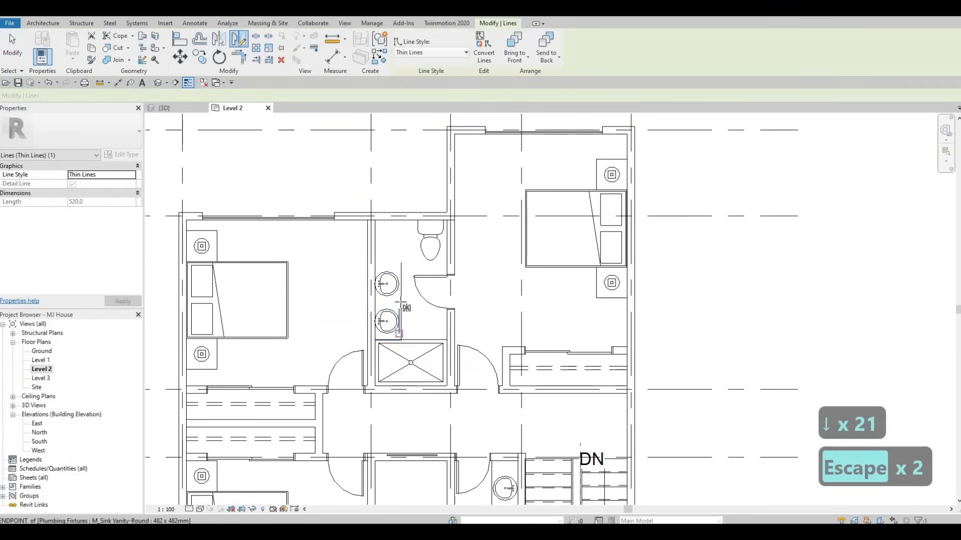
Move the vanity's top edge line down just above the upper sink and delete the extra line at its bottom edge.
left_click(400, 302)
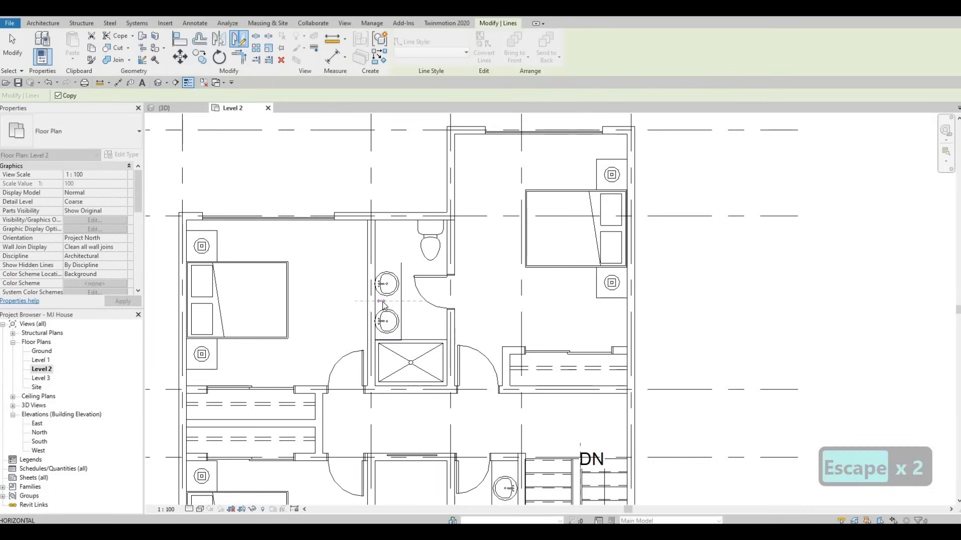
key("Escape")
key("Escape")
scroll(392, 262, "up", 2)
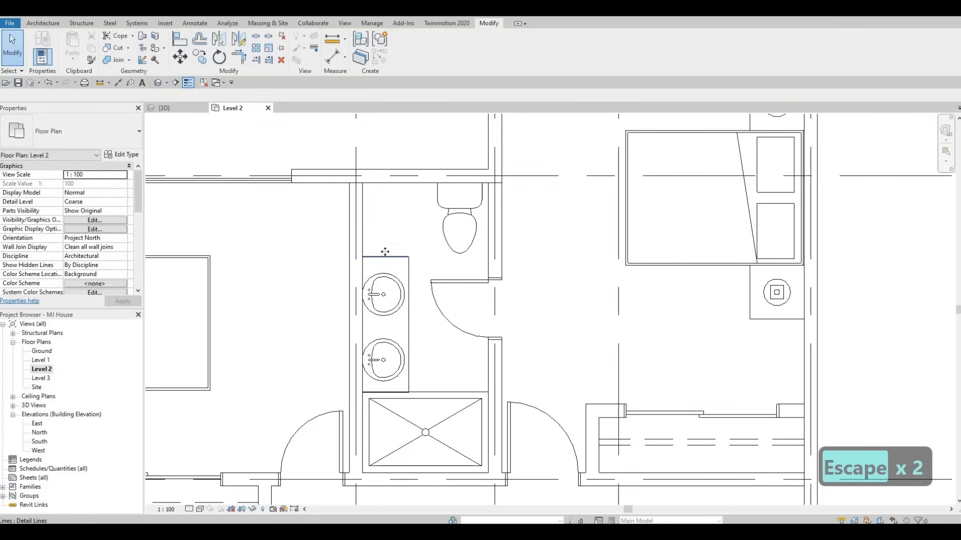
left_click(385, 231)
left_click_drag(386, 224, 384, 254)
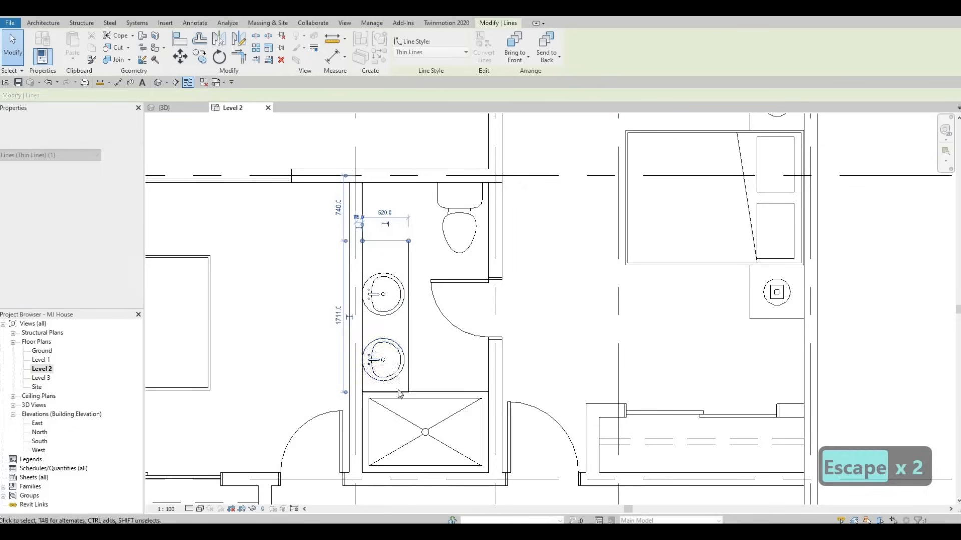
left_click(394, 393)
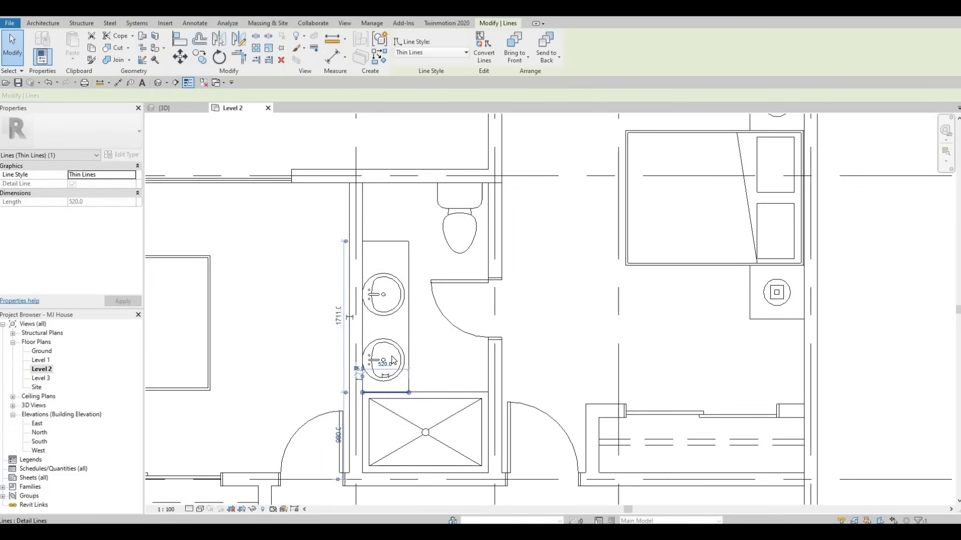
key("Delete")
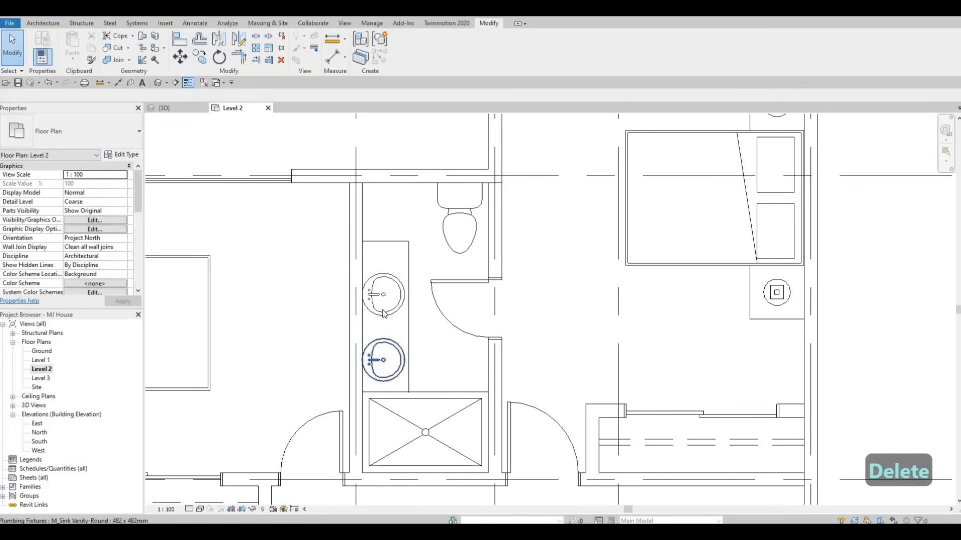
Nudge the bathroom toilet slightly to the left.
key("Escape")
left_click(453, 216)
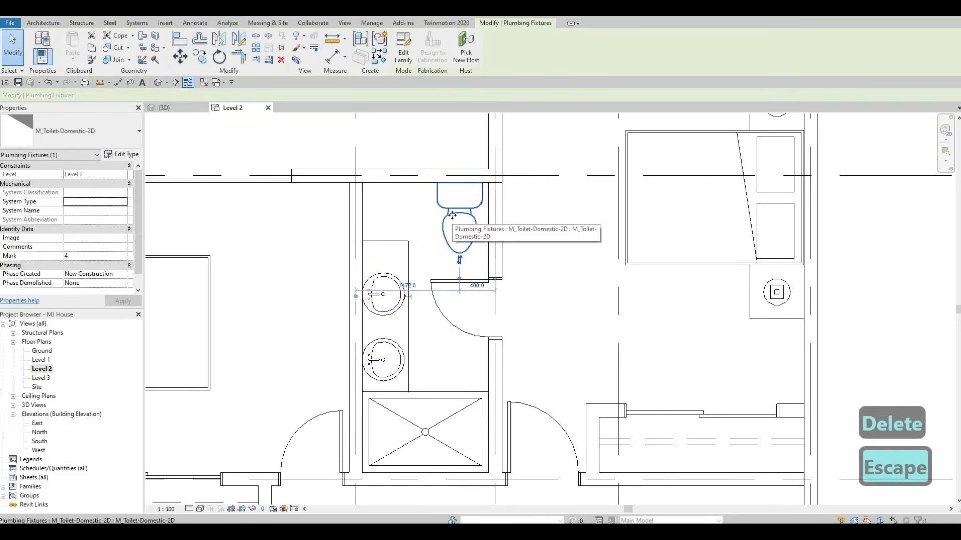
key("Left")
key("Left")
key("Left")
key("Left")
key("Left")
key("Left")
key("Left")
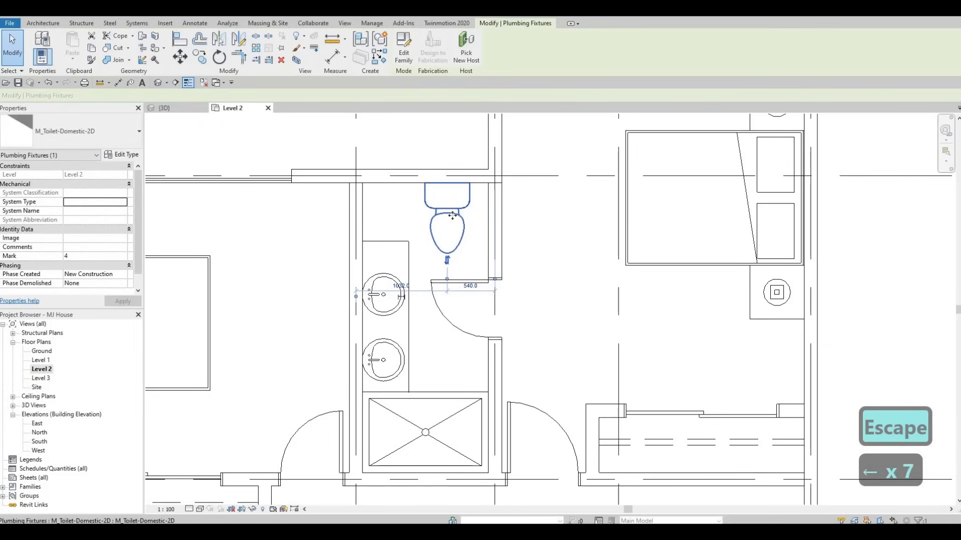
key("Escape")
key("Escape")
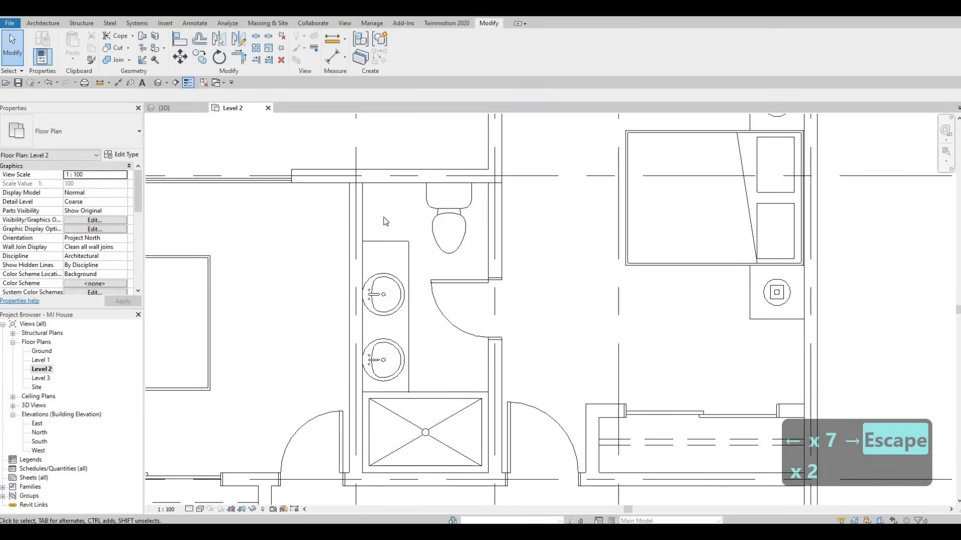
Nudge the vanity's right side line slightly to the left.
left_click(408, 255)
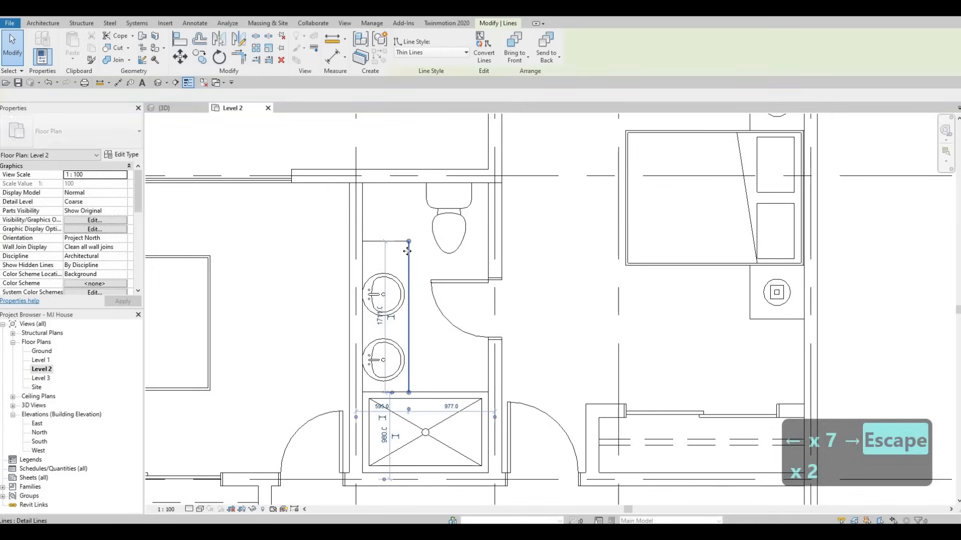
key("Left")
key("Escape")
key("Escape")
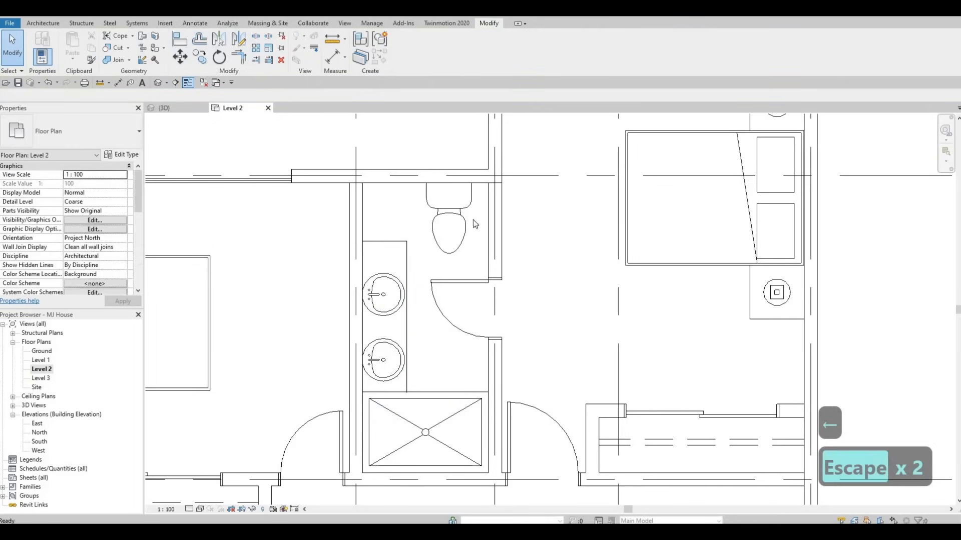
Flip the bathroom door's hinge side and move the door down to about 1960 mm from the top wall.
middle_click_drag(527, 457, 427, 368)
scroll(427, 368, "down", 1)
middle_click_drag(500, 253, 421, 344)
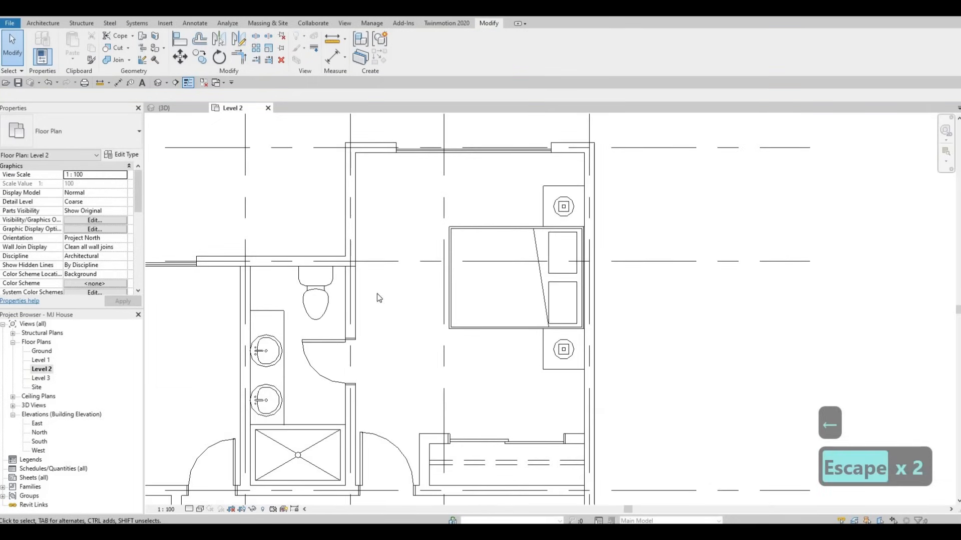
scroll(379, 298, "up", 2)
left_click(339, 414)
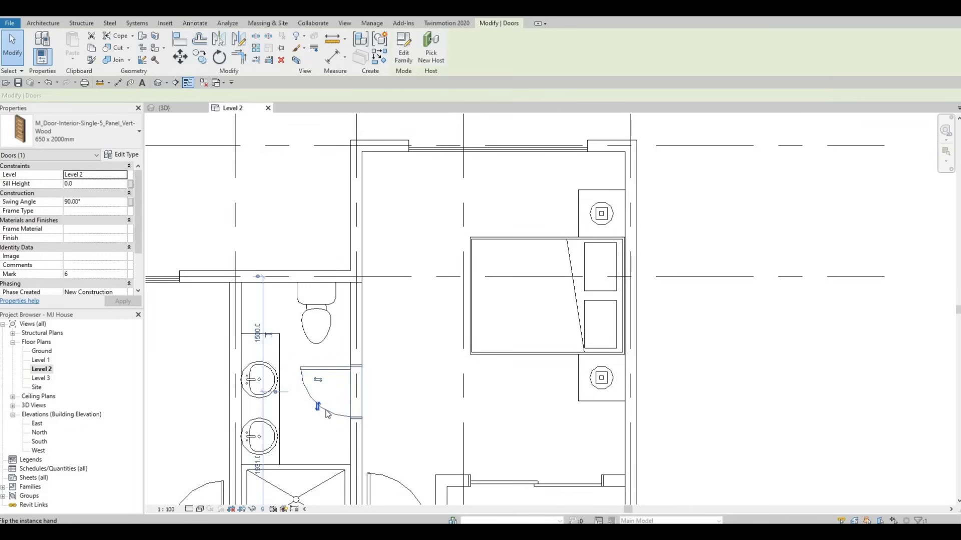
left_click(325, 410)
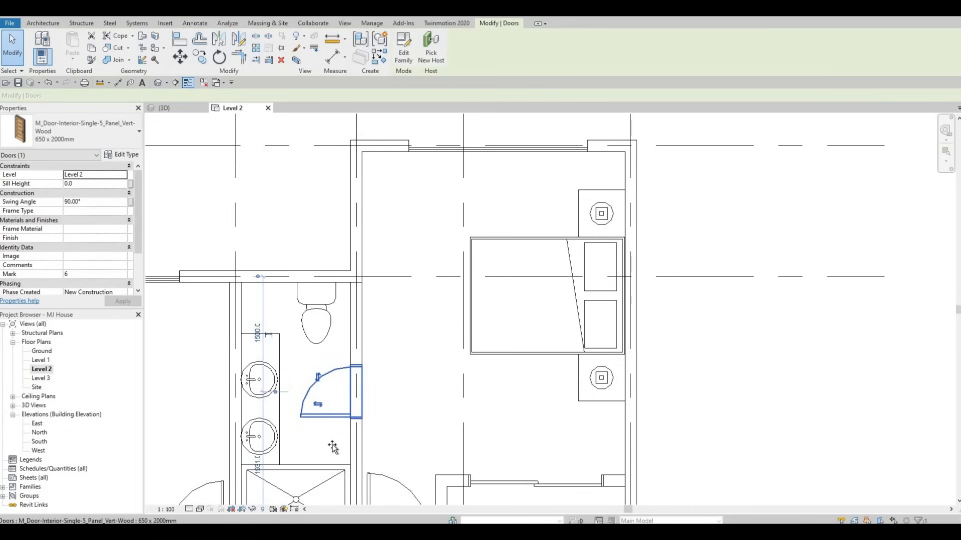
left_click_drag(332, 414, 332, 448)
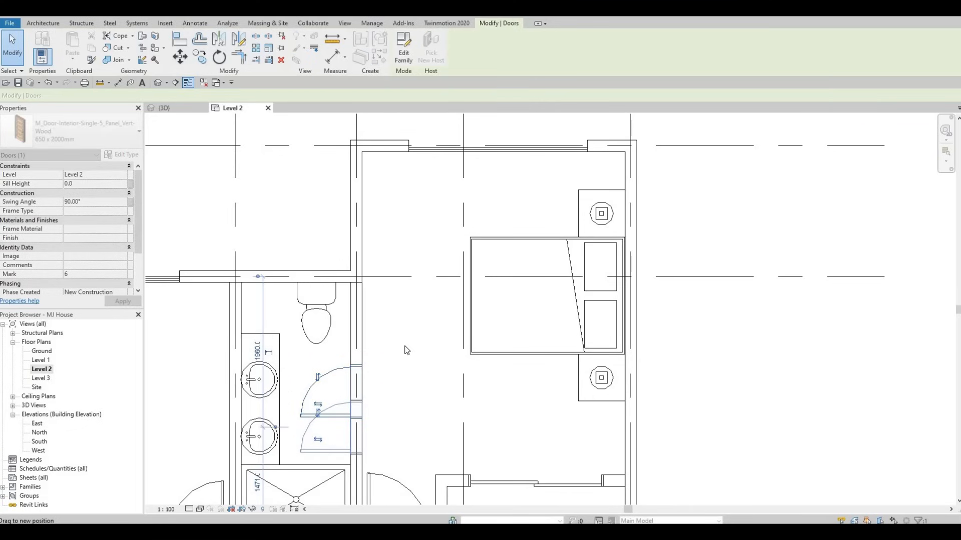
key("Escape")
key("Escape")
Review the rearranged upper floor layout in the plan and in the 3D view.
scroll(438, 258, "up", 2)
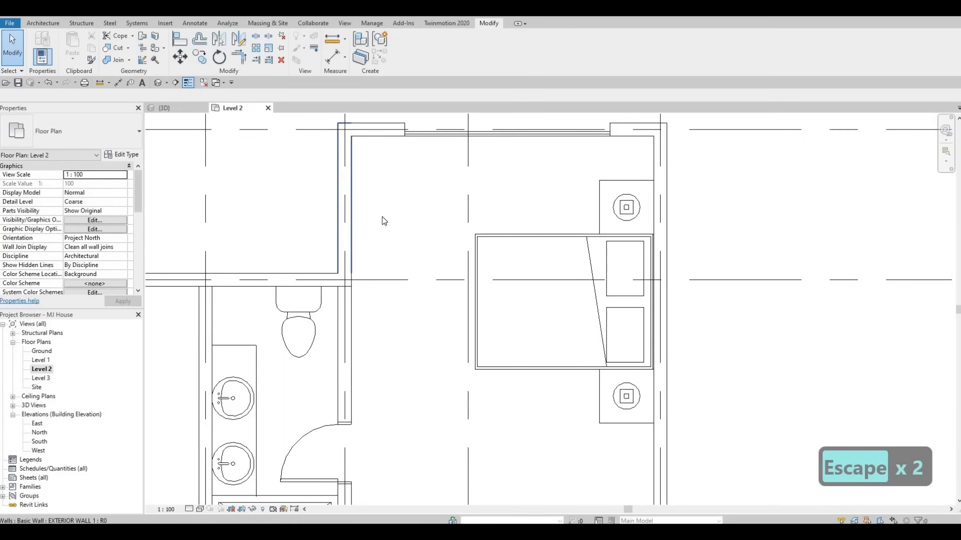
scroll(423, 197, "down", 3)
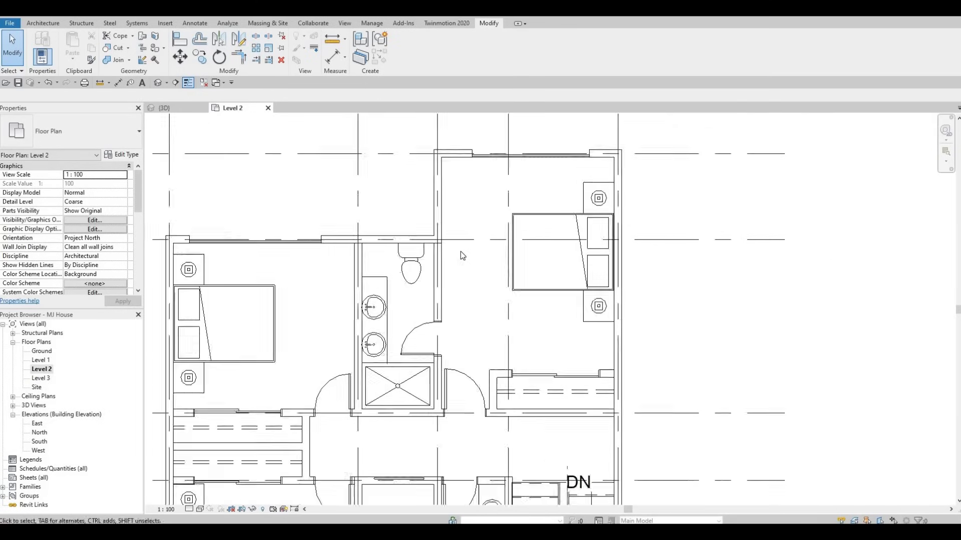
middle_click_drag(460, 251, 518, 241)
scroll(434, 257, "down", 4)
middle_click_drag(425, 261, 425, 238)
scroll(436, 244, "up", 3)
middle_click_drag(428, 375, 421, 268)
scroll(422, 268, "up", 1)
scroll(439, 324, "down", 2)
middle_click_drag(495, 319, 432, 409)
key("Escape")
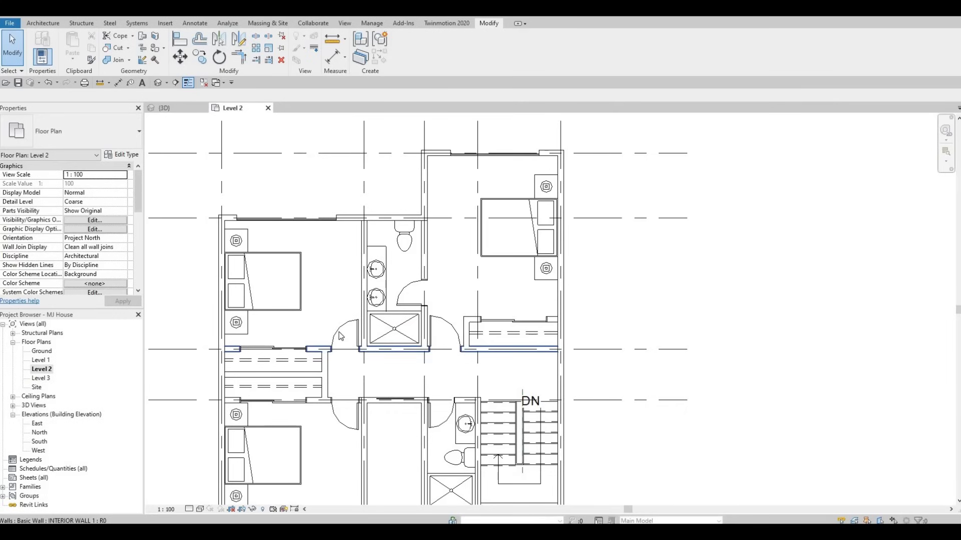
scroll(340, 336, "down", 3)
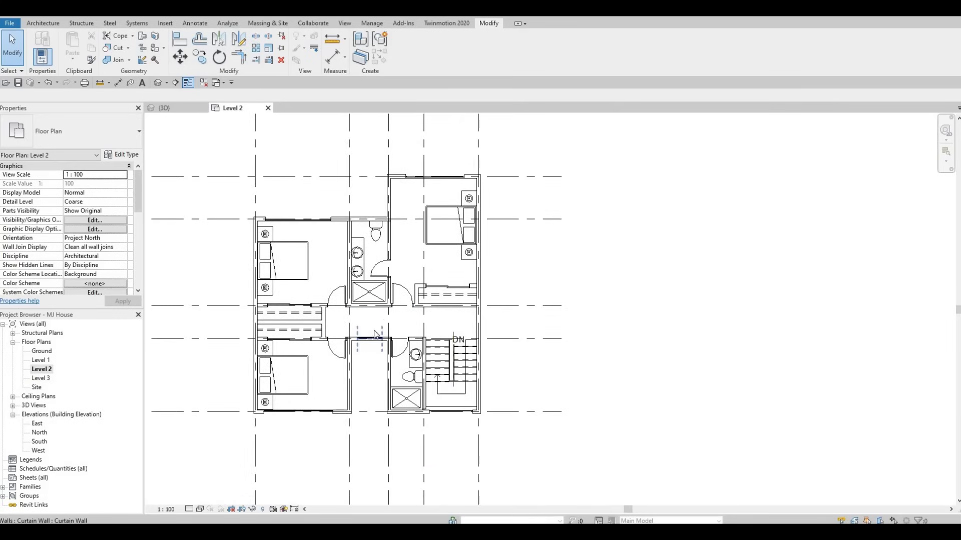
middle_click_drag(406, 312, 400, 339)
middle_click_drag(408, 242, 398, 218)
scroll(390, 287, "down", 1)
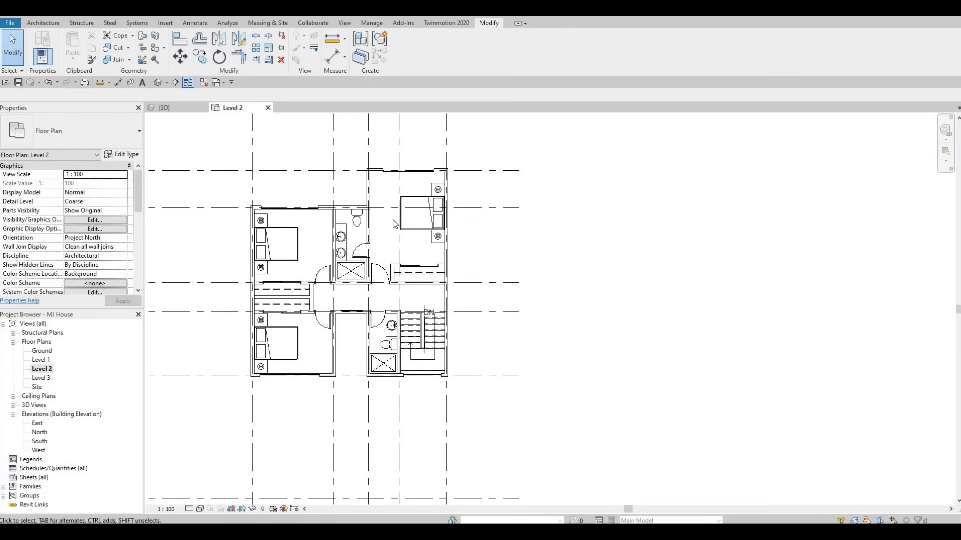
key("ctrl+Tab")
middle_click_drag(482, 295, 494, 289, "shift")
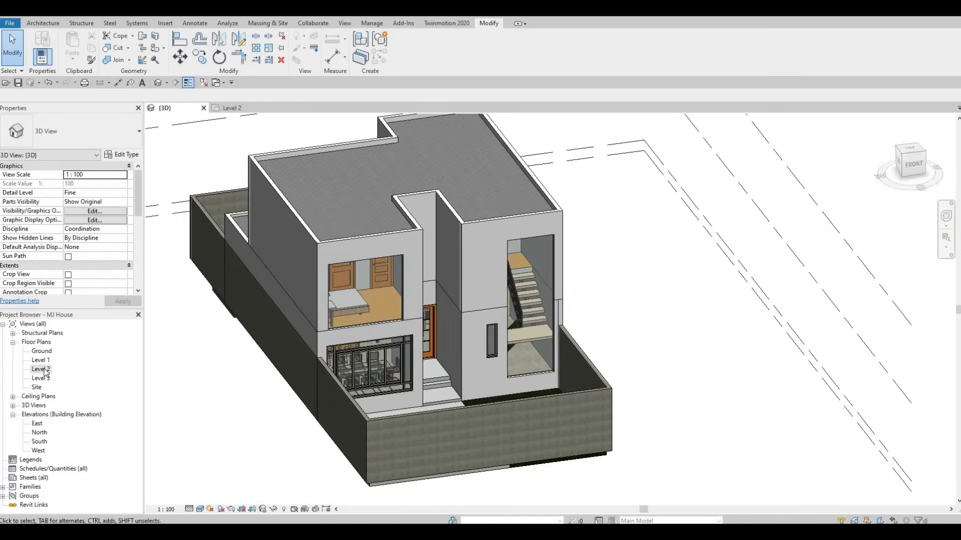
key("ctrl+Tab")
scroll(359, 319, "up", 6)
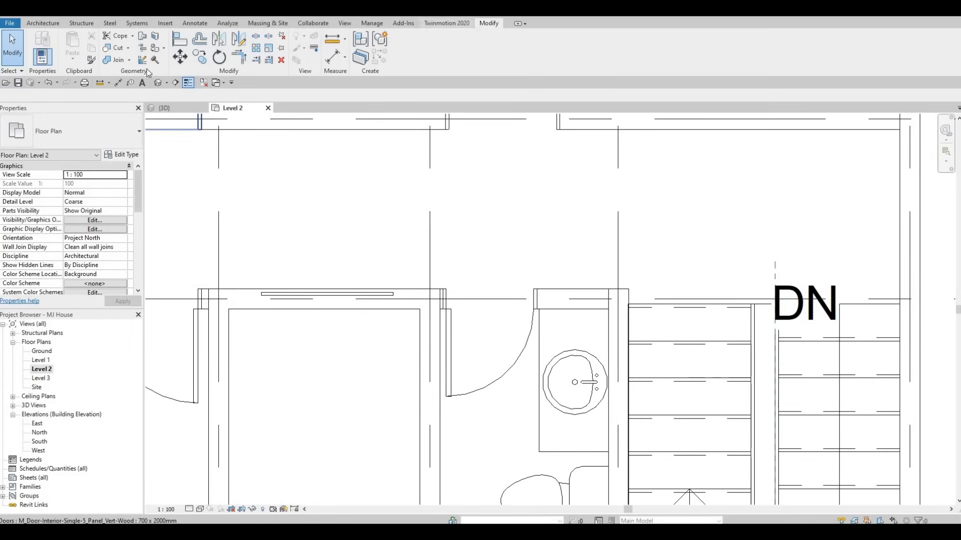
key("c")
key("g")
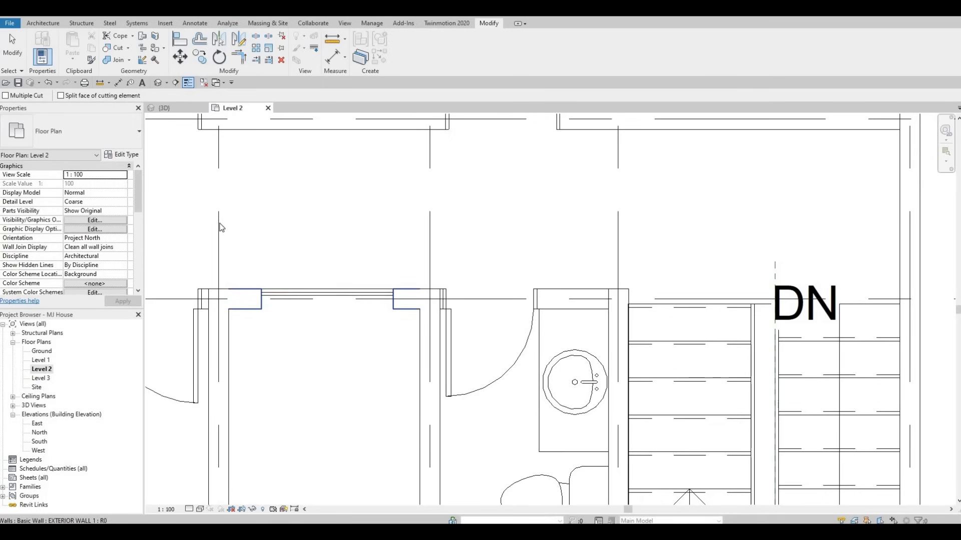
scroll(346, 296, "down", 3)
key("Escape")
key("Escape")
Inspect the curtain wall above the entrance doors in the 3D view.
key("ctrl+Tab")
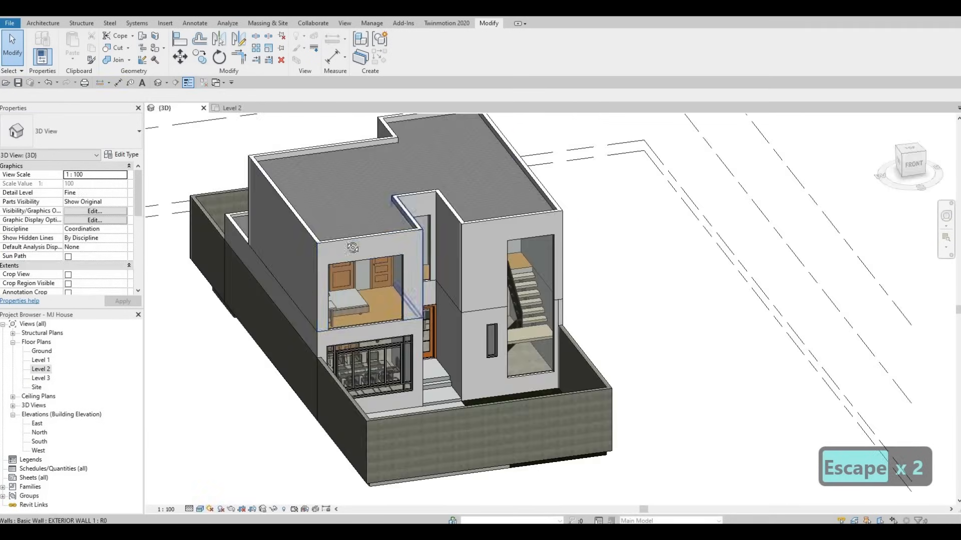
mouse_move(400, 275)
middle_mouse_down("shift")
mouse_move(360, 274)
mouse_move(386, 281)
middle_mouse_up("shift")
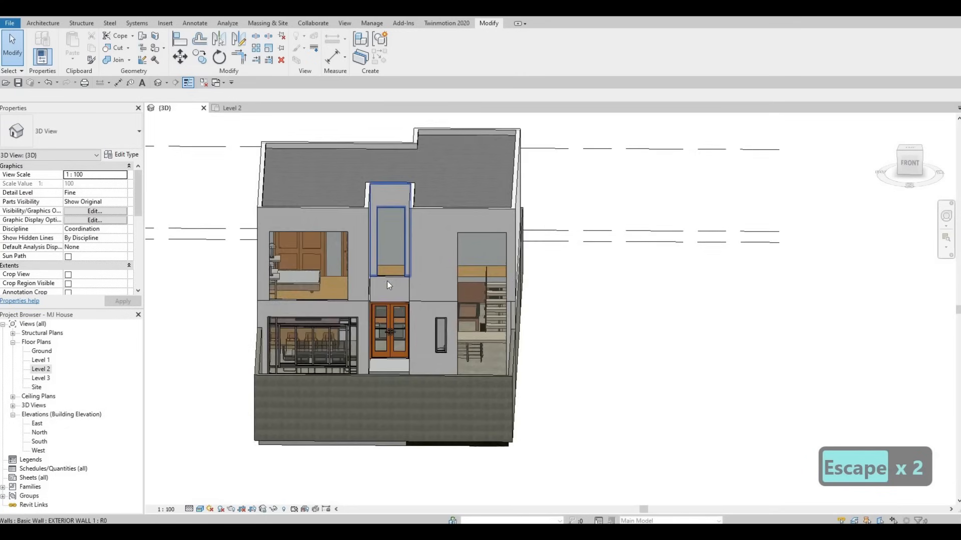
scroll(389, 275, "up", 4)
left_click(394, 273)
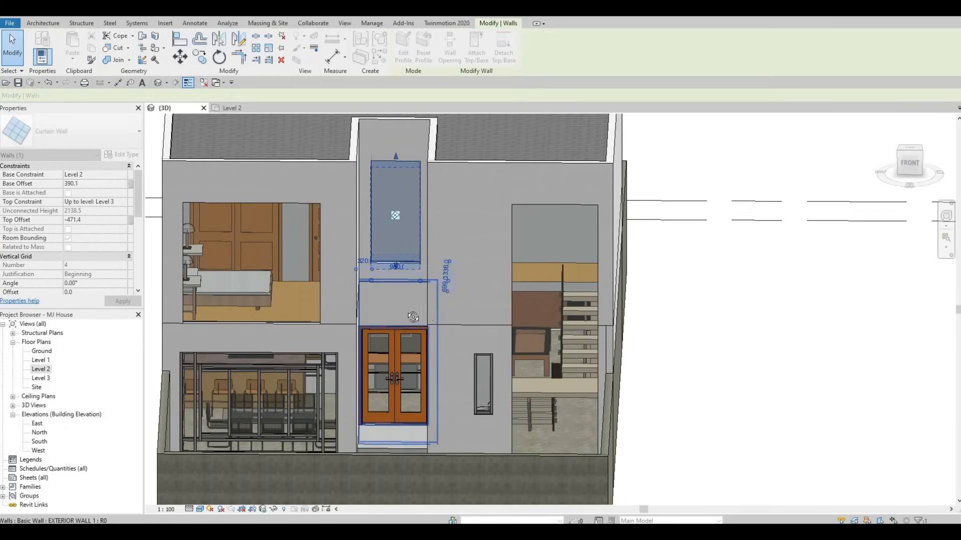
key("Escape")
middle_click_drag(428, 308, 386, 258, "shift")
key("Escape")
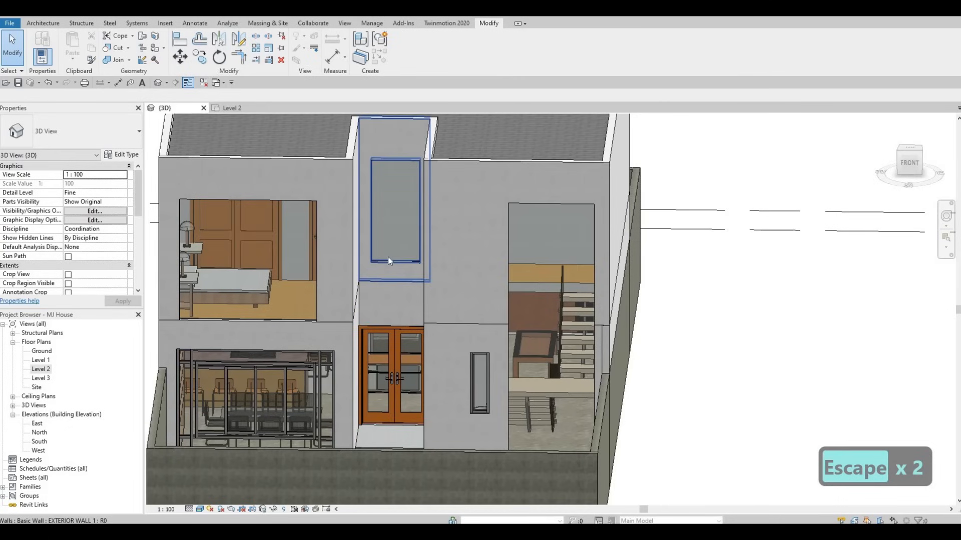
left_click(394, 263)
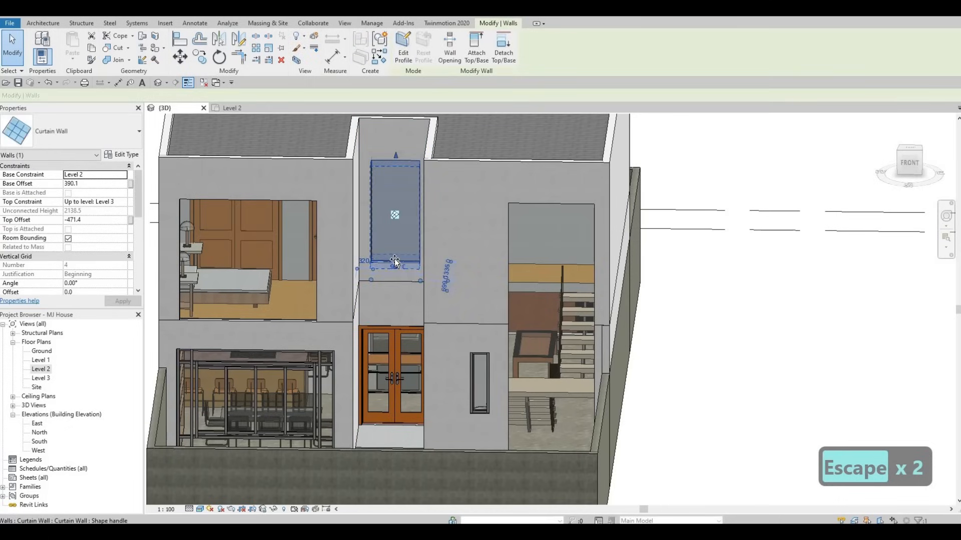
key("Escape")
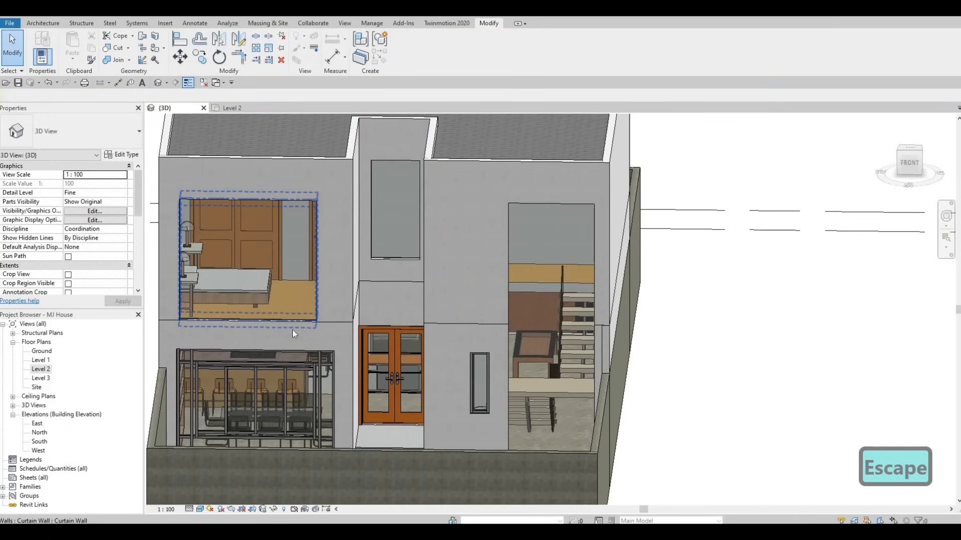
Review the upper floor in the 3D view and in the Level 2 plan.
middle_click_drag(409, 353, 443, 347, "shift")
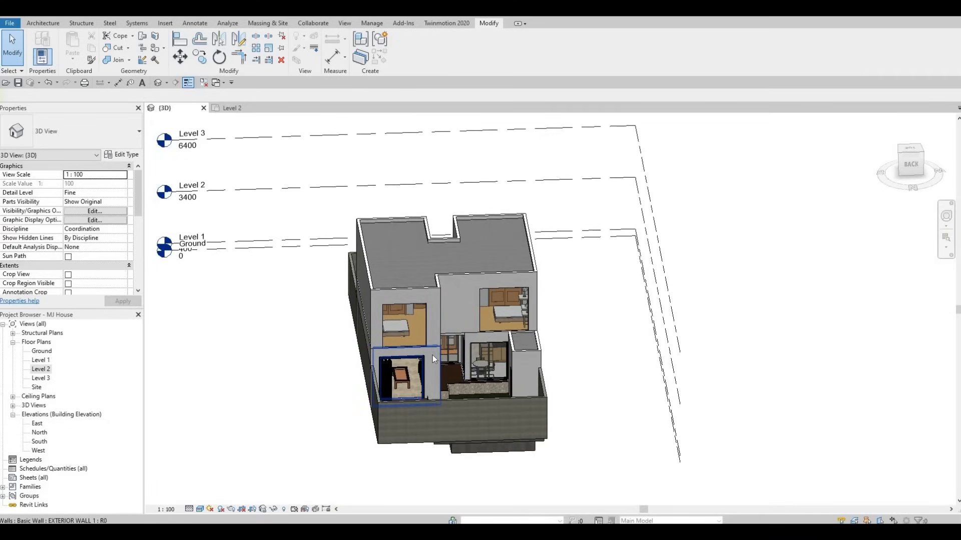
key("F1")
key("F1")
middle_click_drag(383, 372, 429, 347, "shift")
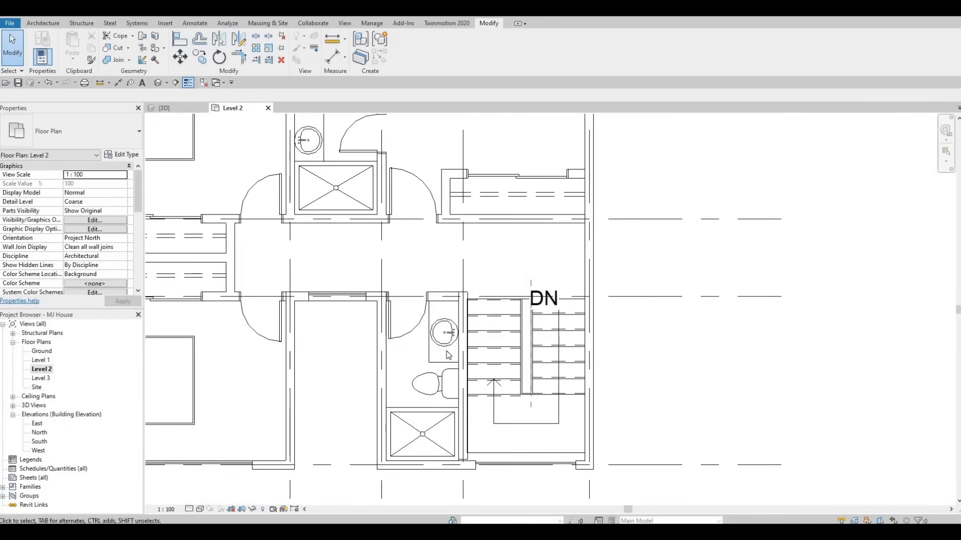
middle_click_drag(426, 335, 444, 353)
scroll(444, 352, "down", 5)
middle_click_drag(398, 326, 400, 342)
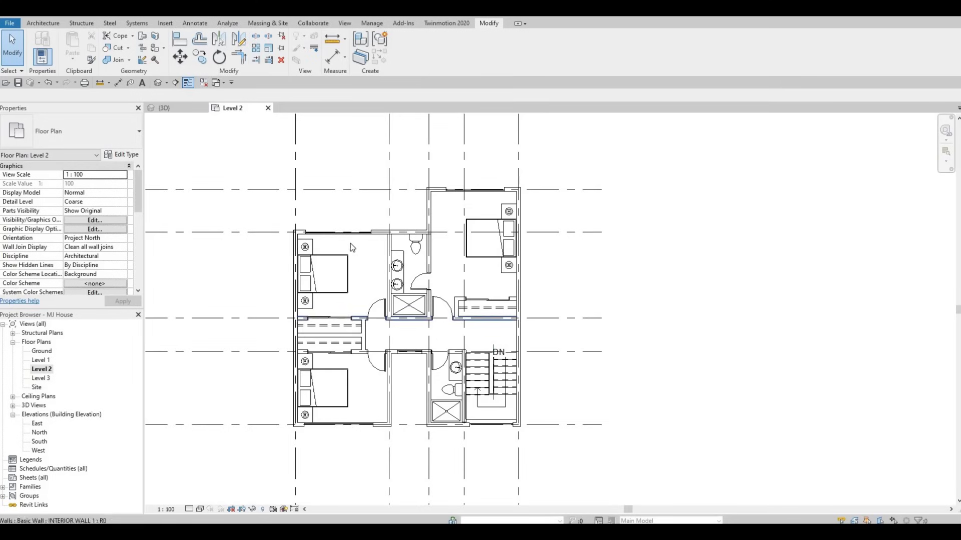
middle_click_drag(351, 247, 351, 253)
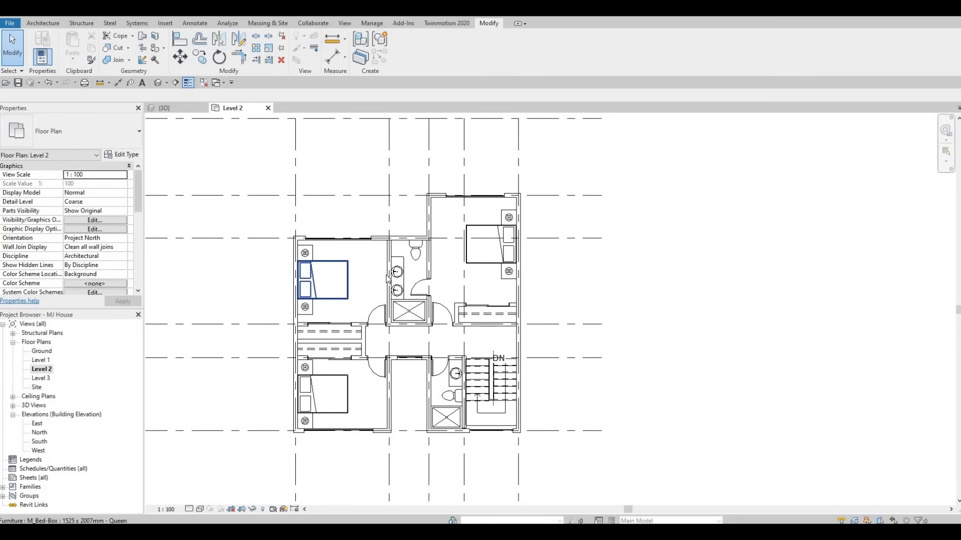
middle_click_drag(391, 243, 395, 277)
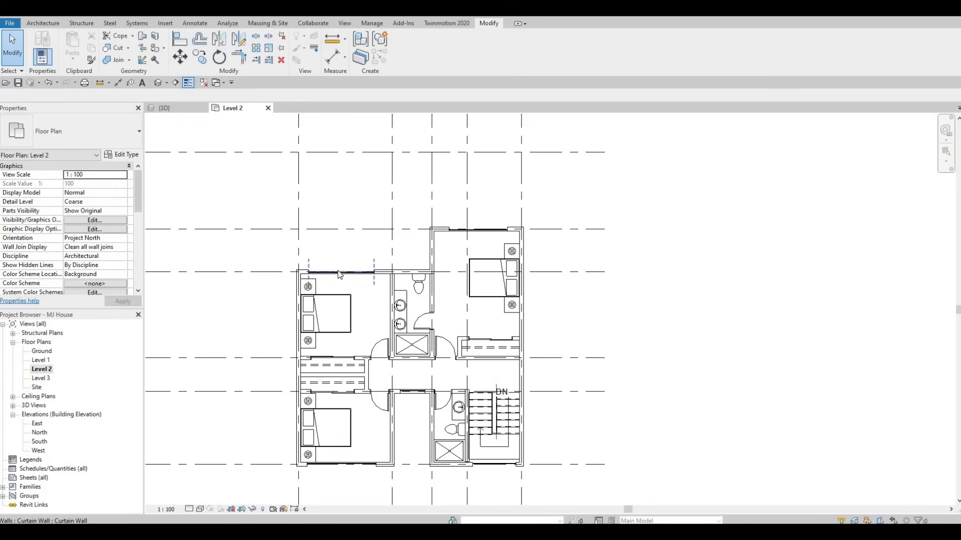
Examine the curtain wall and exterior wall segments along the upper-left bedroom's top edge in the Level 2 plan.
left_click(373, 273)
scroll(373, 273, "up", 3)
mouse_move(407, 285)
left_mouse_down()
mouse_move(396, 282)
mouse_move(409, 281)
left_mouse_up()
left_click_drag(180, 281, 230, 280)
key("Escape")
key("Escape")
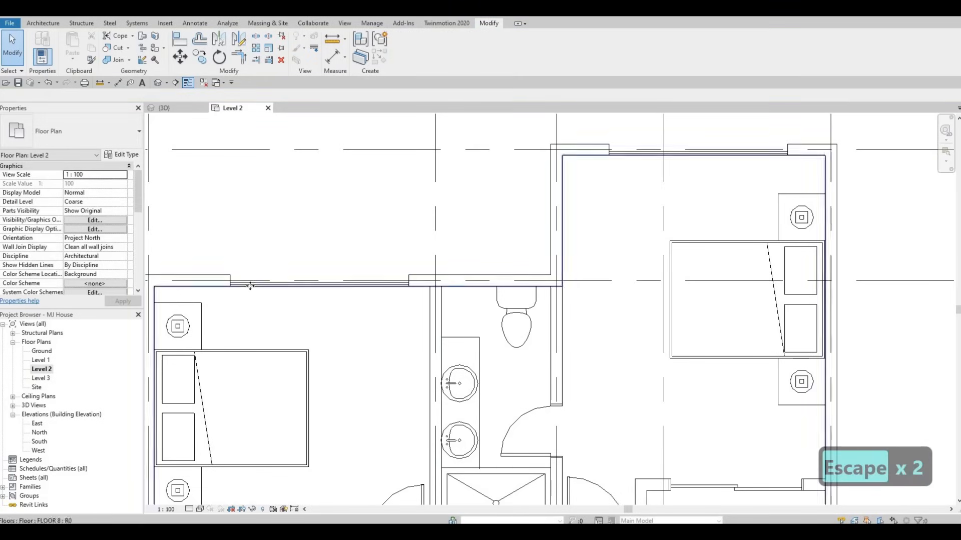
left_click(347, 283)
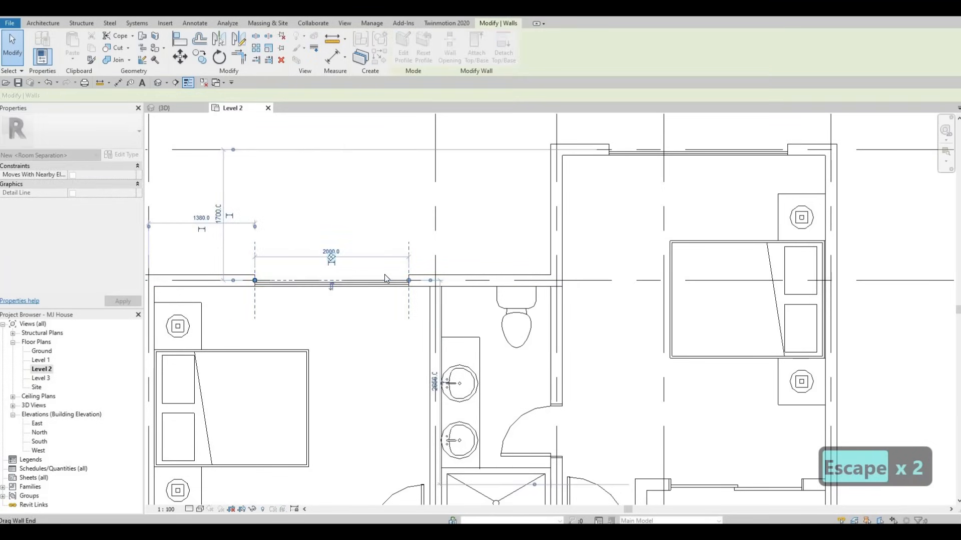
key("Escape")
key("Escape")
scroll(423, 262, "down", 2)
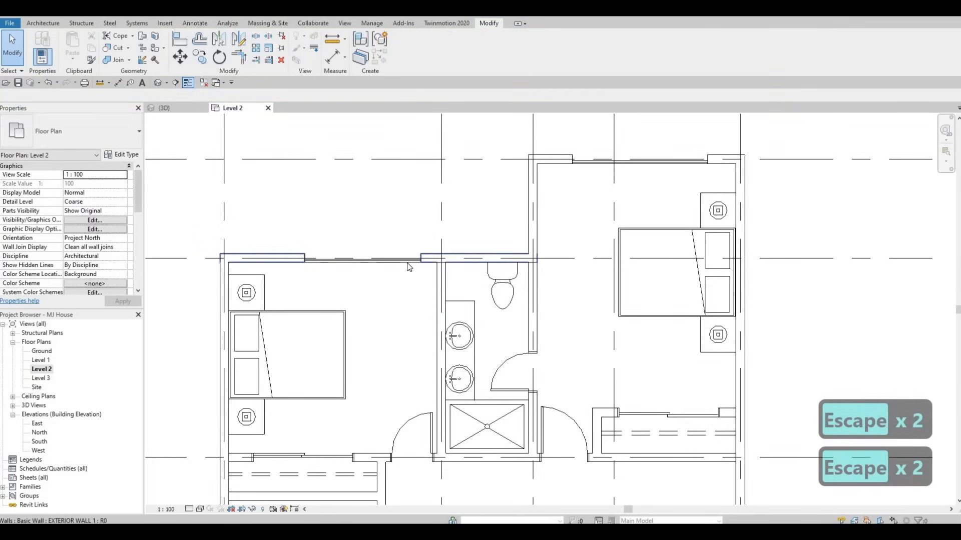
left_click(422, 260)
key("Escape")
left_click(431, 259)
mouse_move(421, 259)
left_mouse_down()
mouse_move(429, 290)
mouse_move(440, 260)
mouse_move(424, 263)
left_mouse_up()
key("Escape")
middle_click_drag(420, 272, 442, 274)
scroll(442, 275, "down", 1)
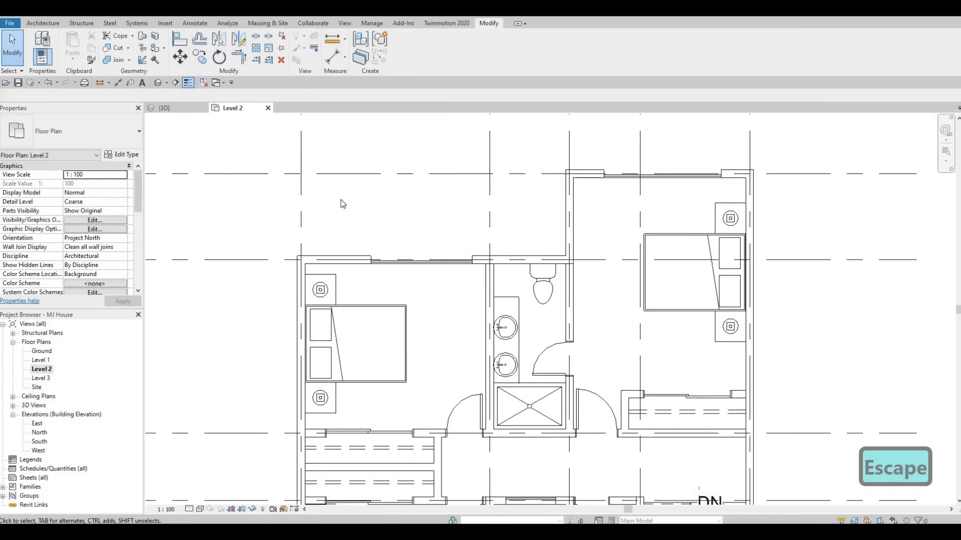
Inspect the Level 2 bedroom curtain walls from outside in the 3D view.
left_click(158, 83)
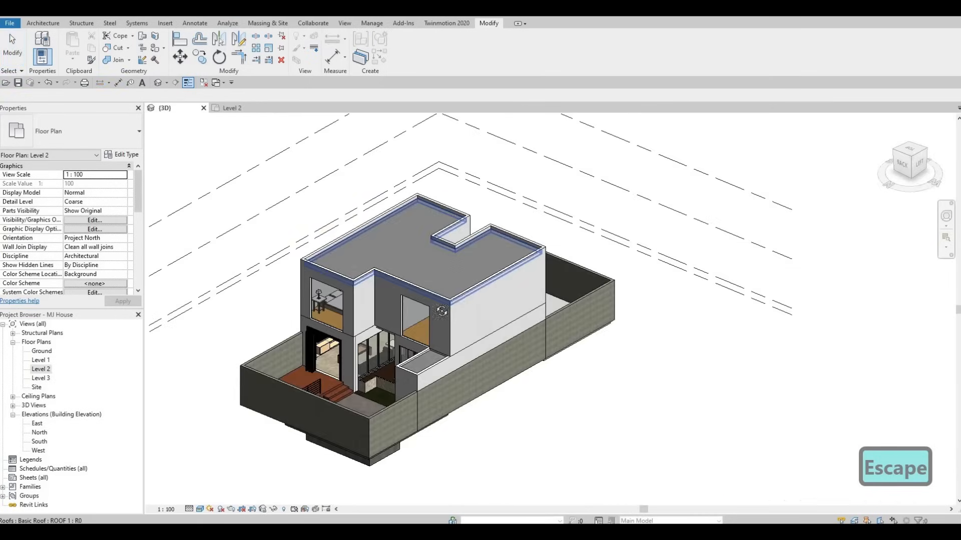
middle_click_drag(450, 303, 519, 334, "shift")
scroll(518, 330, "up", 5)
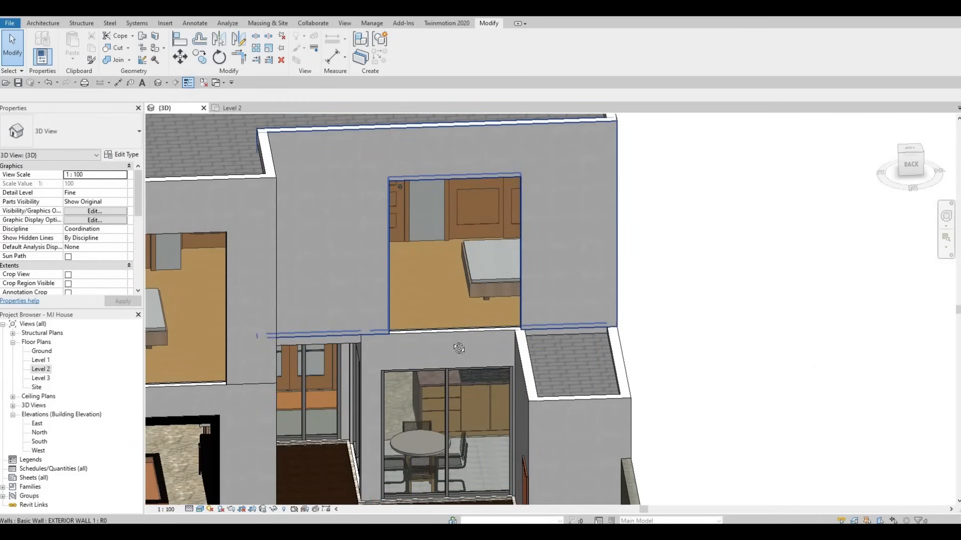
middle_click_drag(490, 305, 476, 291, "shift")
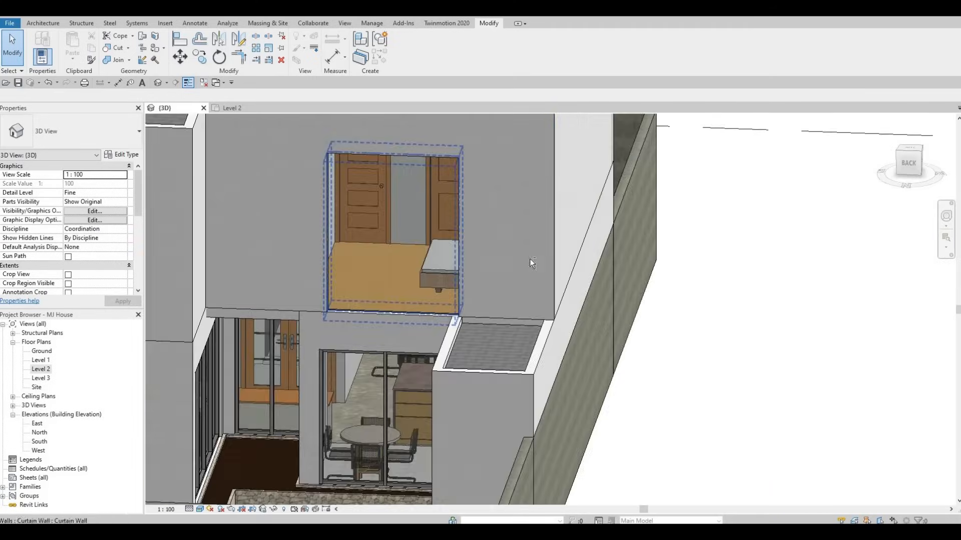
scroll(530, 259, "down", 2)
middle_click_drag(530, 259, 716, 194)
middle_click_drag(543, 325, 417, 278, "shift")
scroll(478, 220, "down", 2)
middle_click_drag(550, 246, 580, 172)
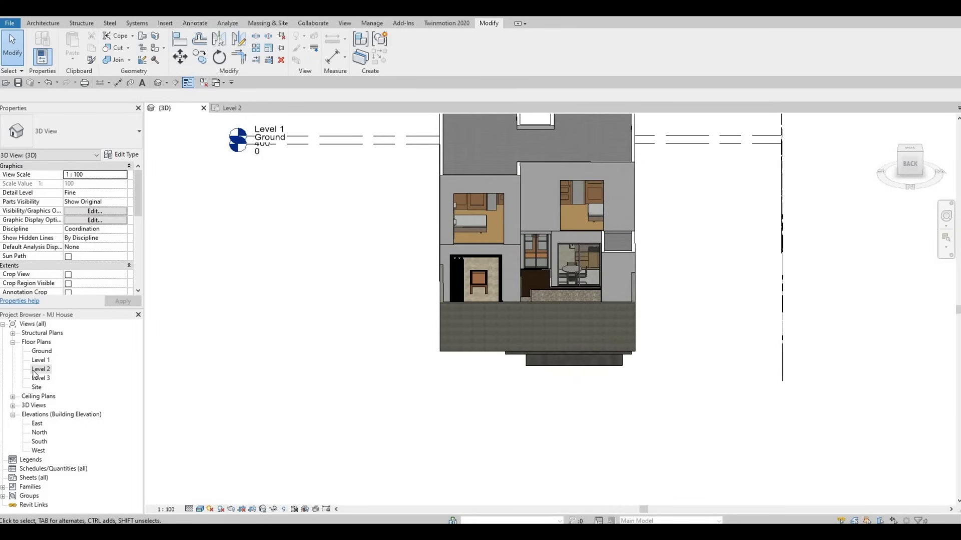
Start a new floor on Level 2 and check its floor type's properties.
double_click(40, 370)
scroll(414, 352, "down", 2)
scroll(414, 352, "up", 2)
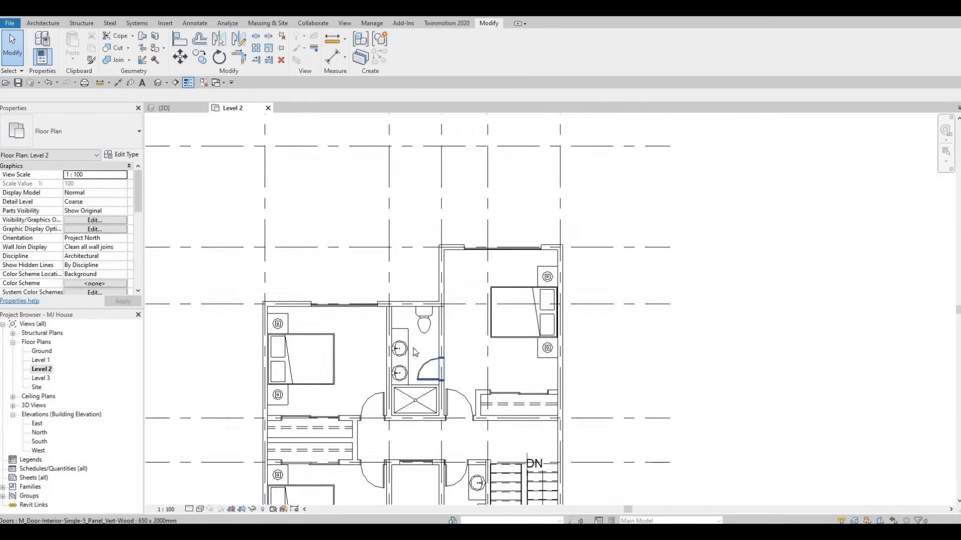
scroll(415, 353, "down", 1)
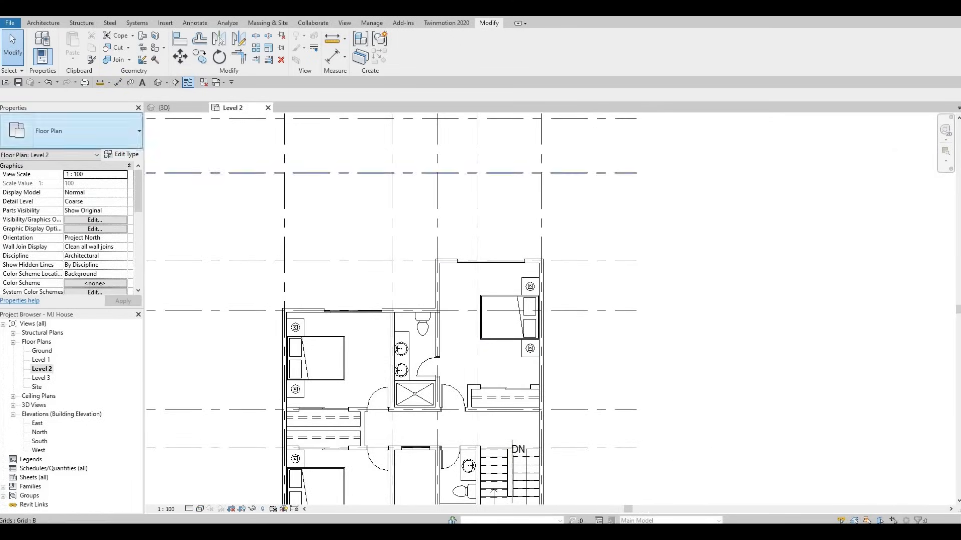
left_click(42, 23)
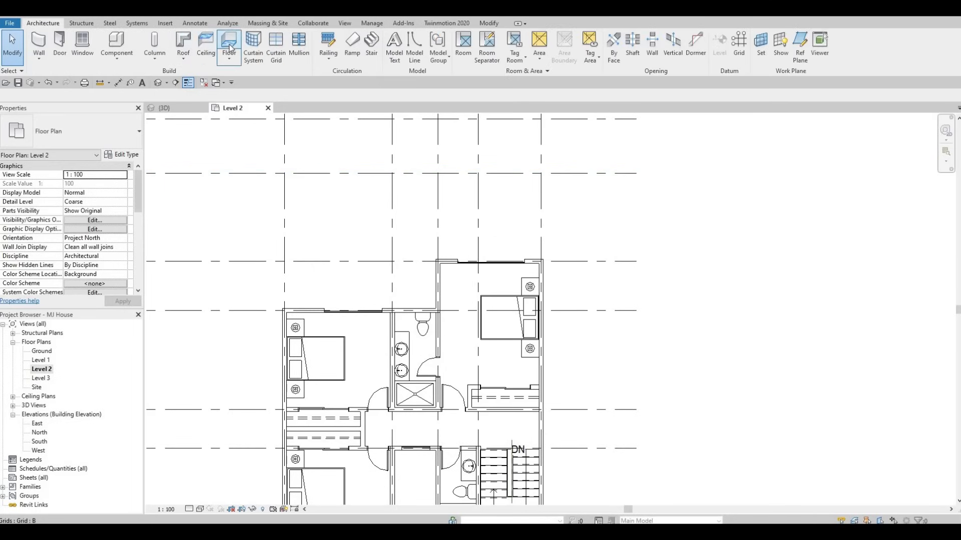
left_click(126, 155)
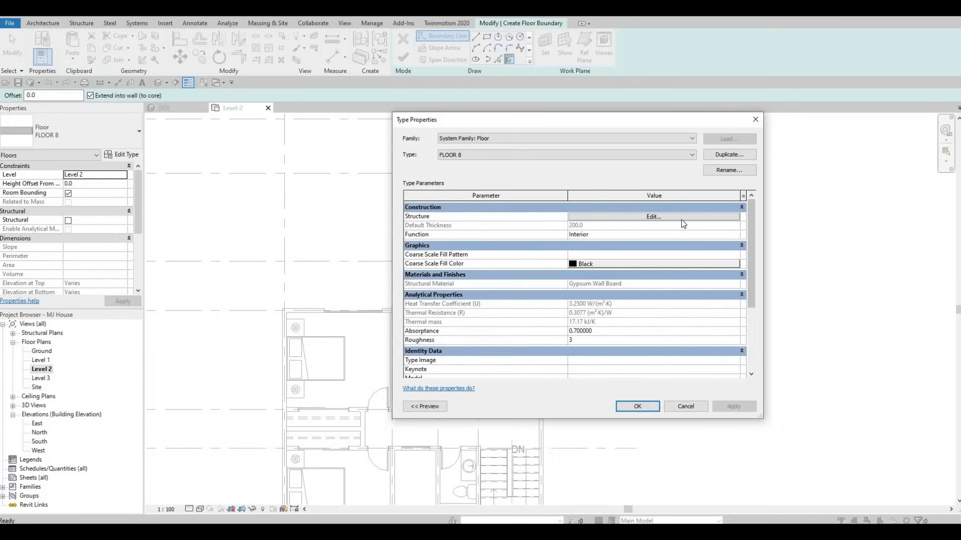
left_click(682, 218)
key("Escape")
key("Escape")
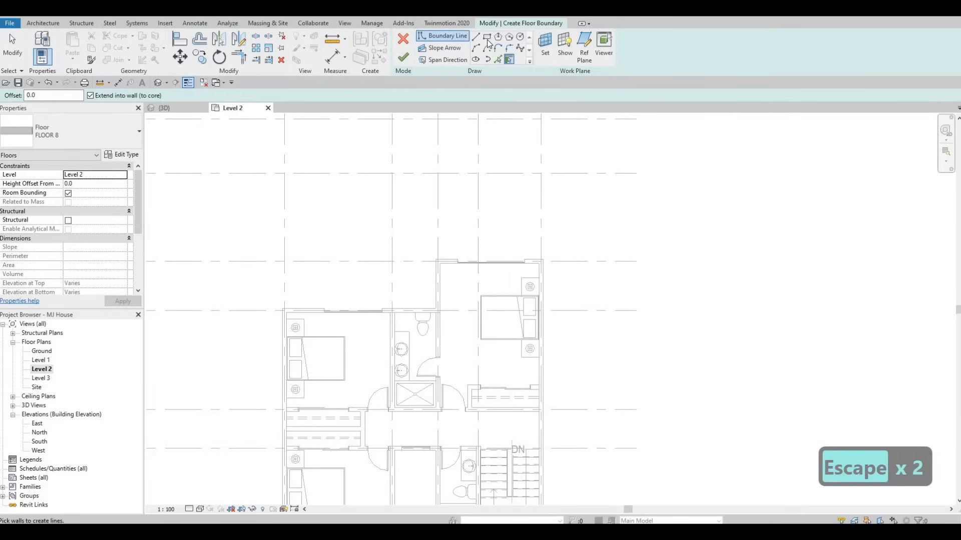
Sketch a rectangular floor boundary outside the upper-right bedroom's top wall and set its depth to 1200 mm.
scroll(388, 266, "up", 5)
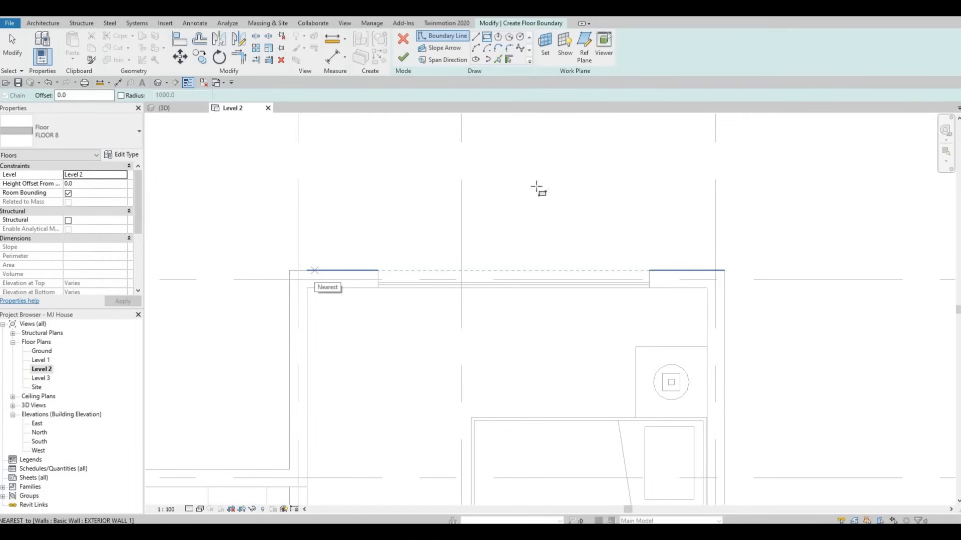
left_click(314, 270)
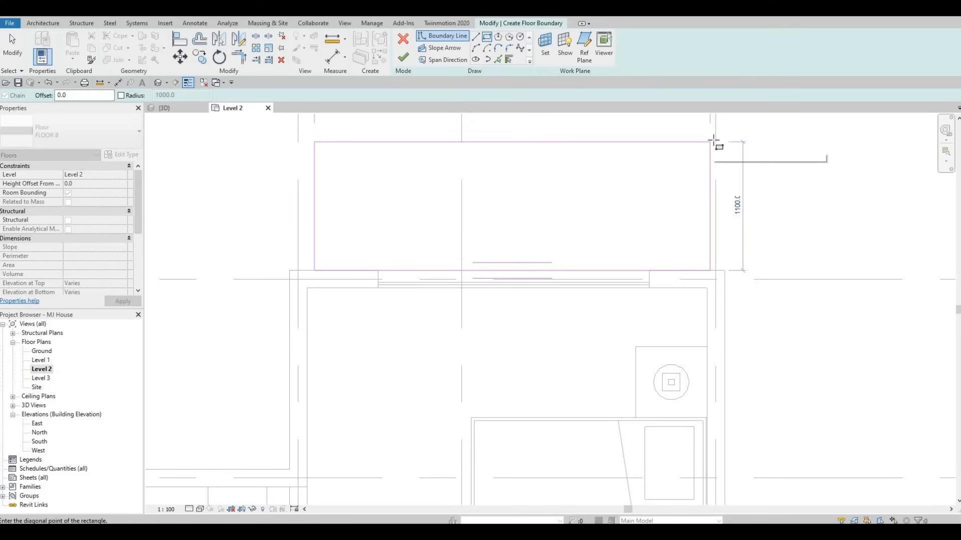
left_click(715, 141)
key("Escape")
middle_click_drag(589, 175, 557, 250)
key("Escape")
scroll(562, 216, "down", 1)
middle_click_drag(562, 216, 556, 249)
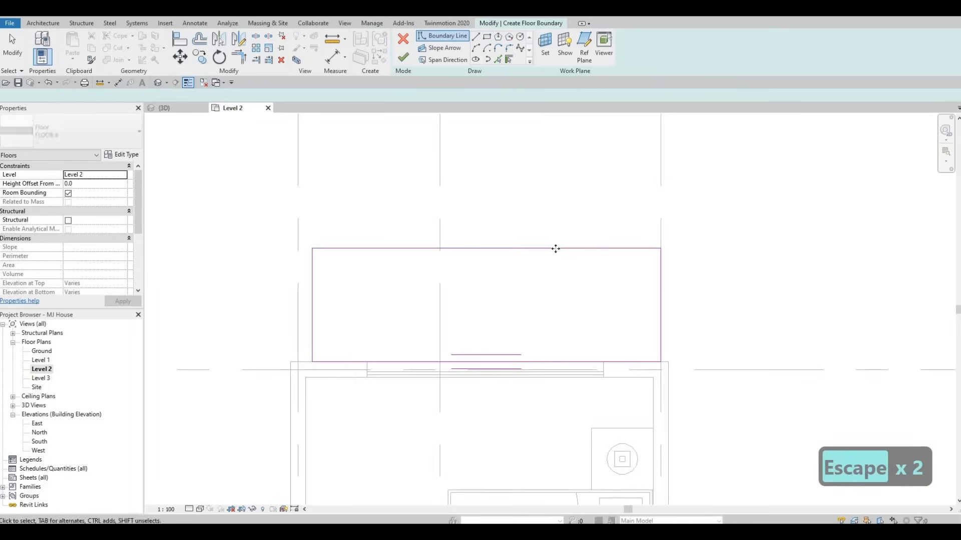
left_click(555, 249)
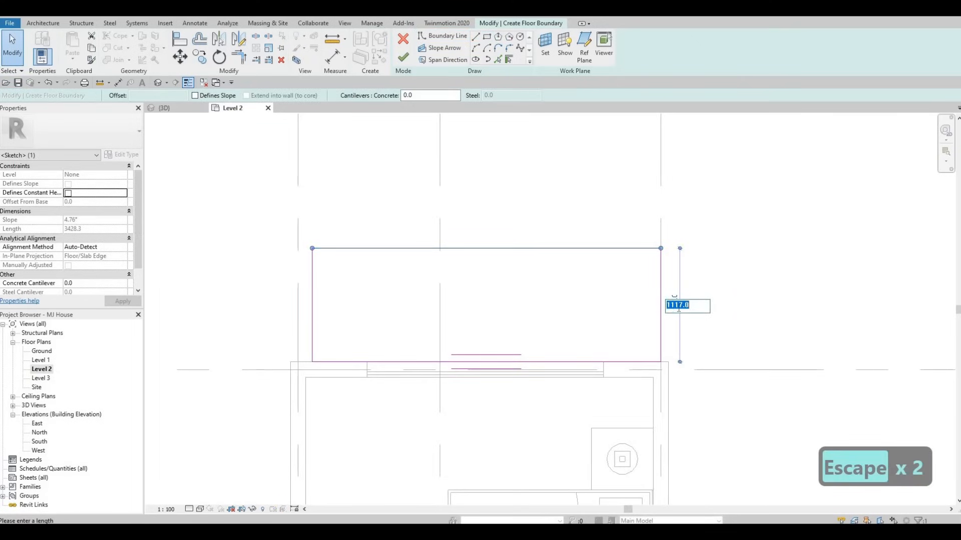
type("1200")
key("Return")
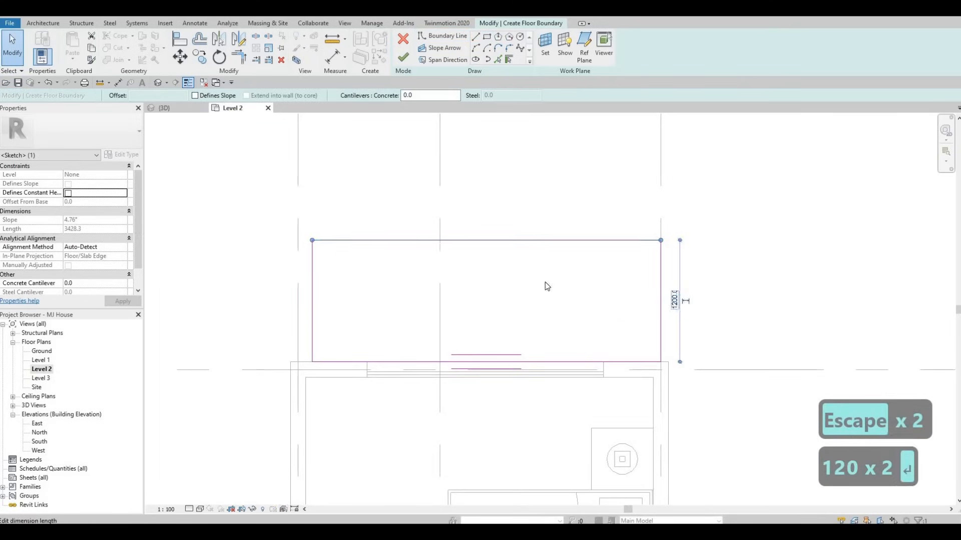
Align the rectangle's left and right edges with the wall ends.
key("Escape")
scroll(550, 293, "down", 2)
scroll(596, 311, "up", 1)
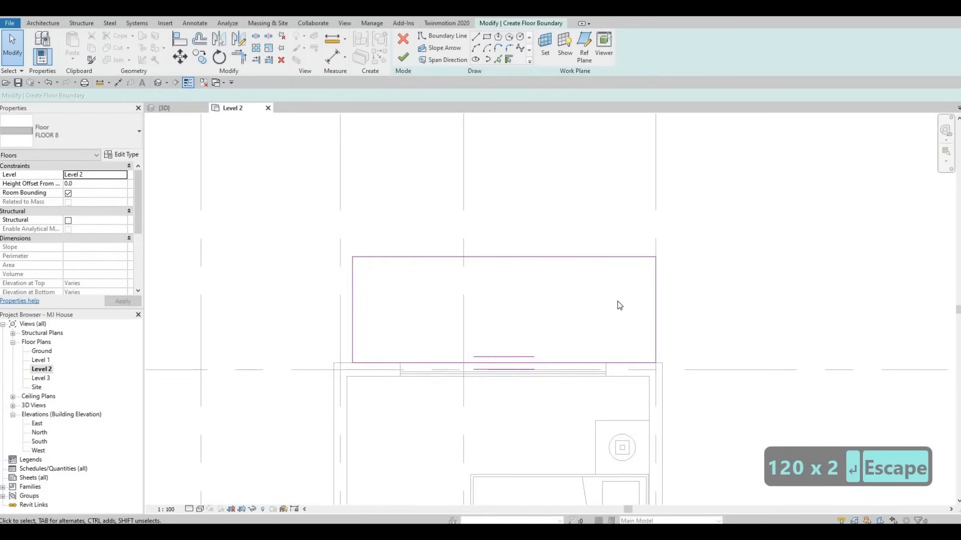
mouse_move(655, 291)
left_mouse_down()
mouse_move(624, 299)
mouse_move(649, 296)
left_mouse_up()
key("Escape")
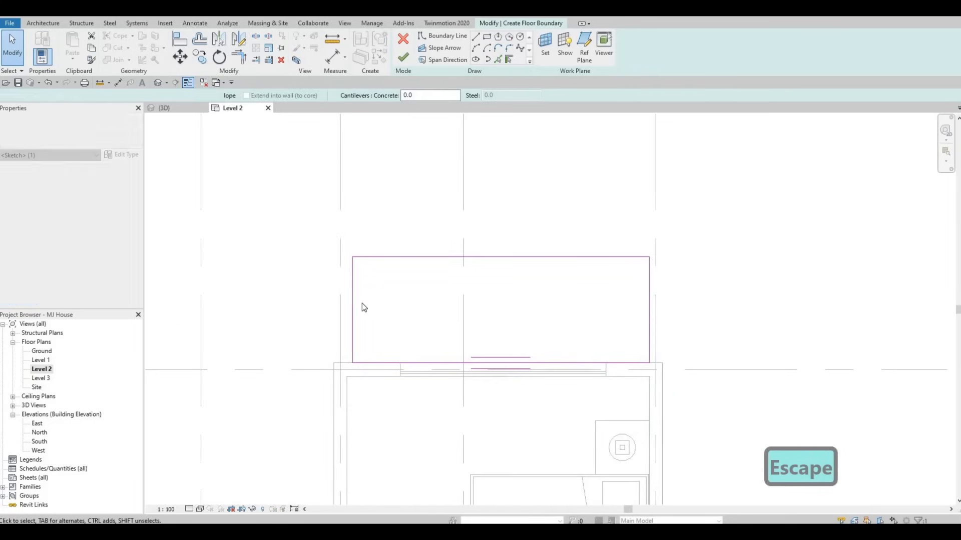
left_click_drag(348, 294, 347, 295)
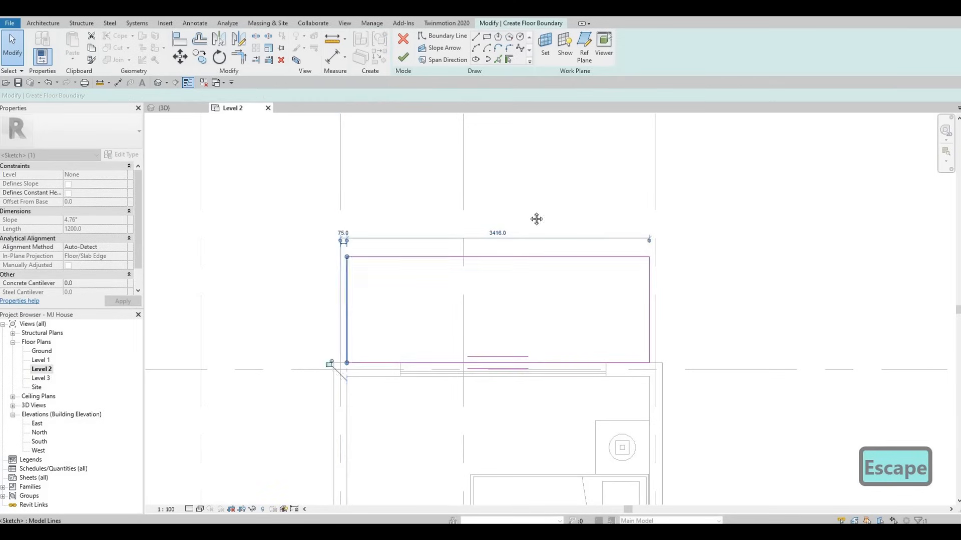
key("Escape")
scroll(403, 257, "down", 3)
scroll(322, 186, "down", 2)
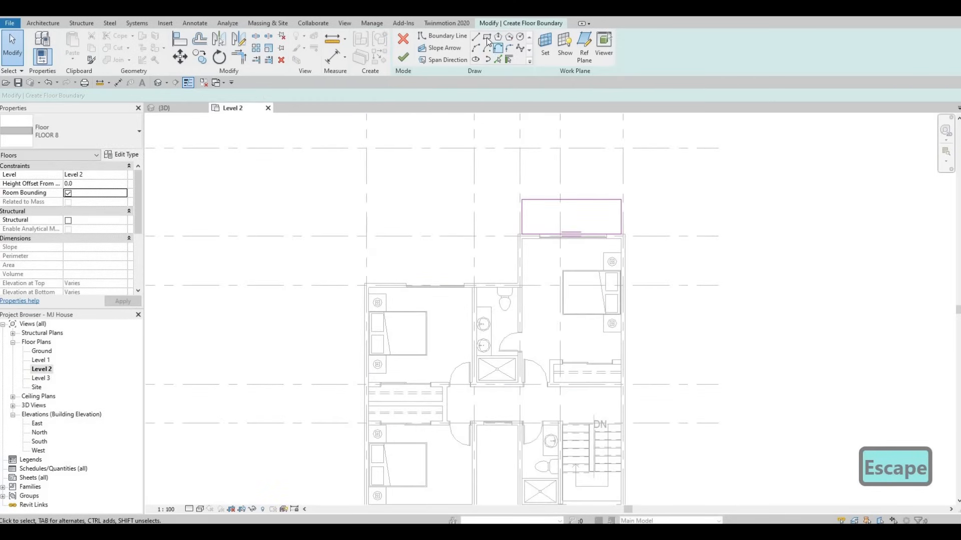
scroll(391, 281, "up", 4)
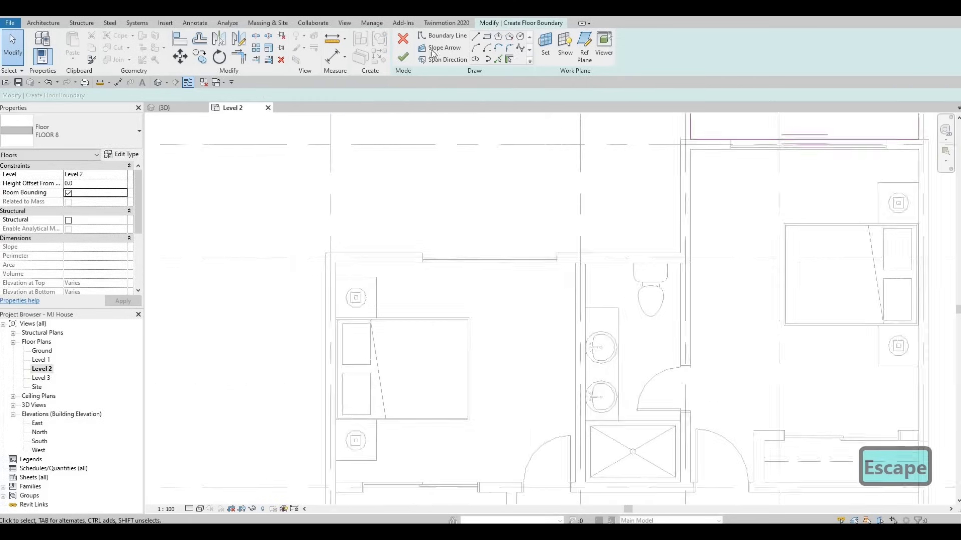
Sketch a second rectangular boundary outside the upper-left bedroom's top wall and set its depth to 1200 mm.
left_click(490, 38)
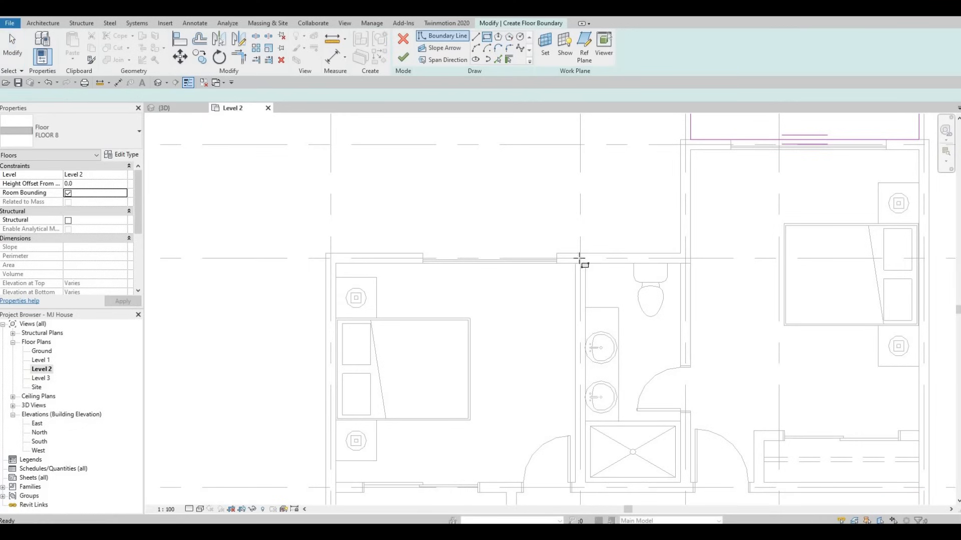
left_click(577, 254)
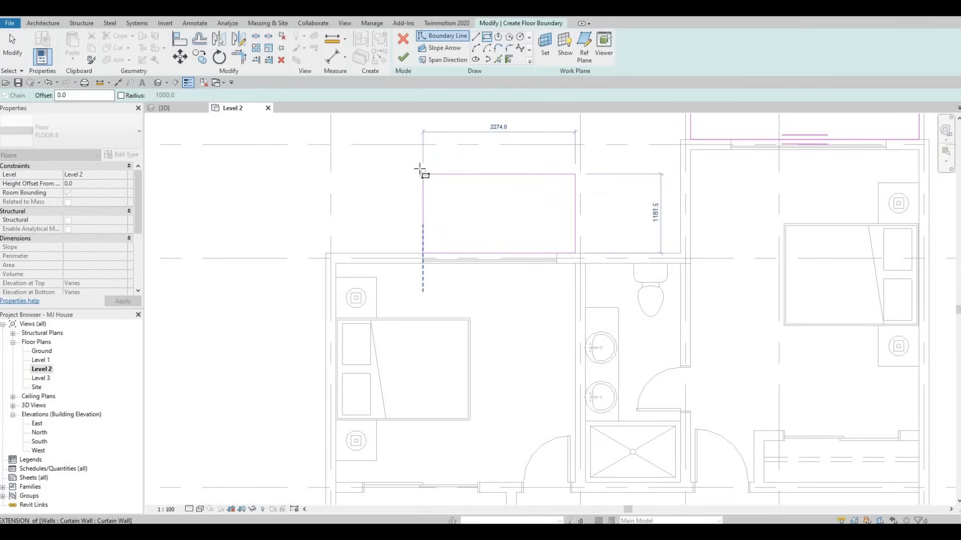
key("Escape")
key("Escape")
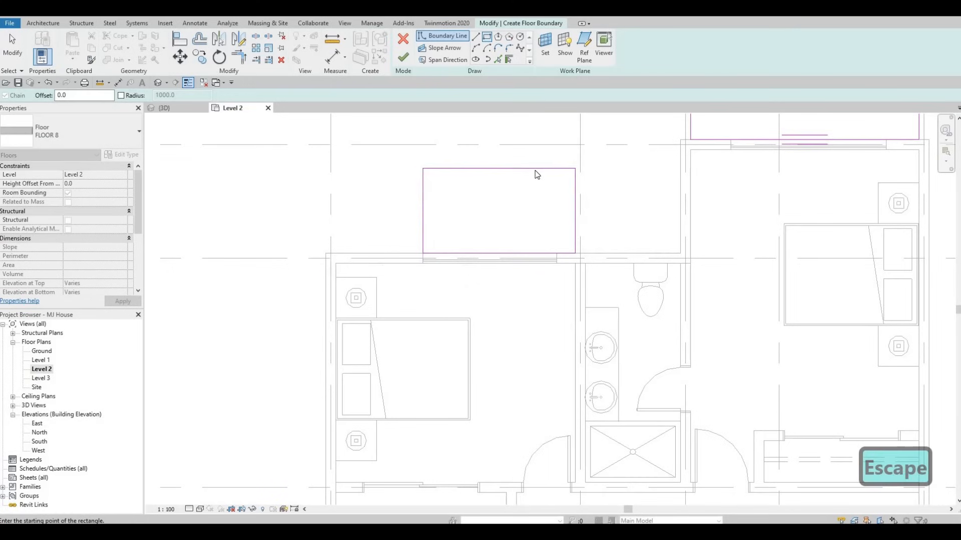
left_click(423, 211)
left_click(410, 212)
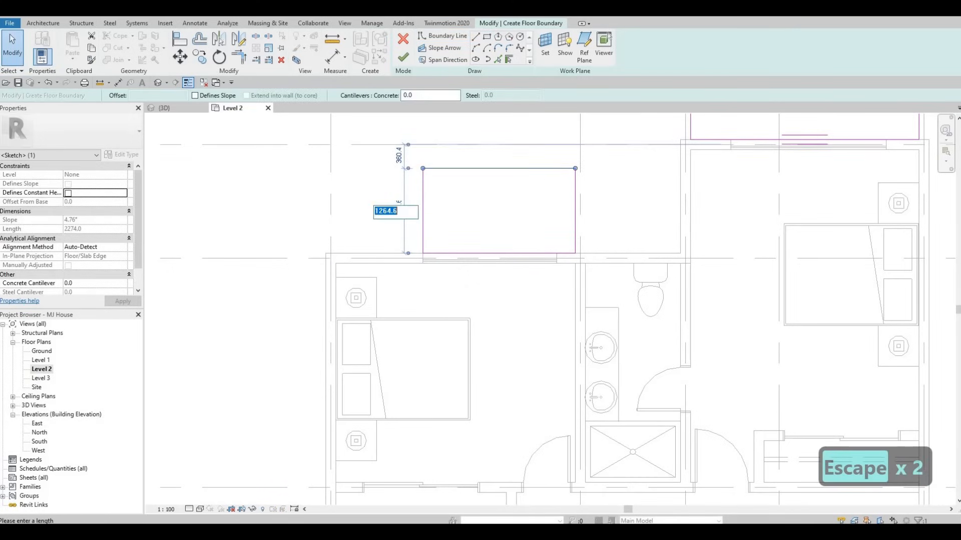
type("1200")
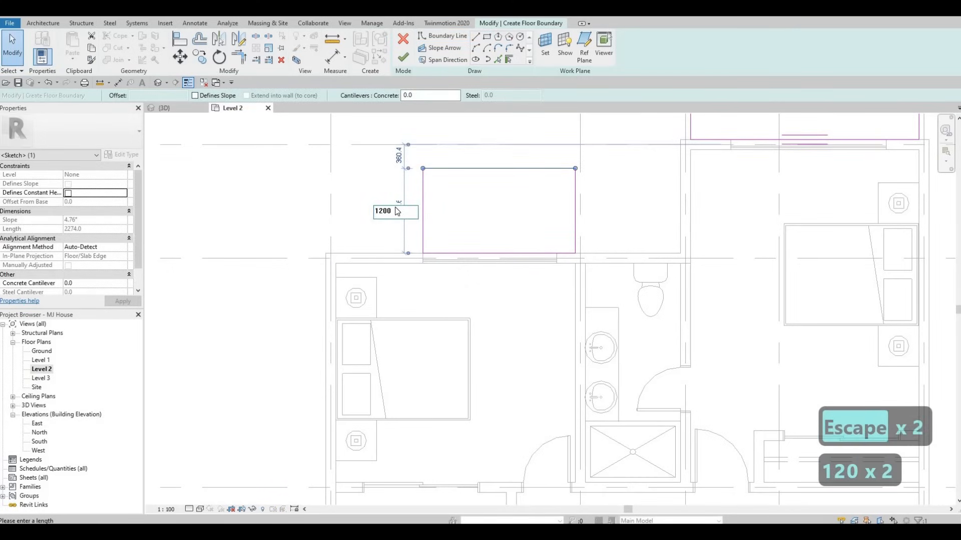
key("Return")
key("Escape")
key("Escape")
scroll(455, 266, "down", 2)
middle_click_drag(455, 266, 435, 112)
scroll(451, 116, "down", 1)
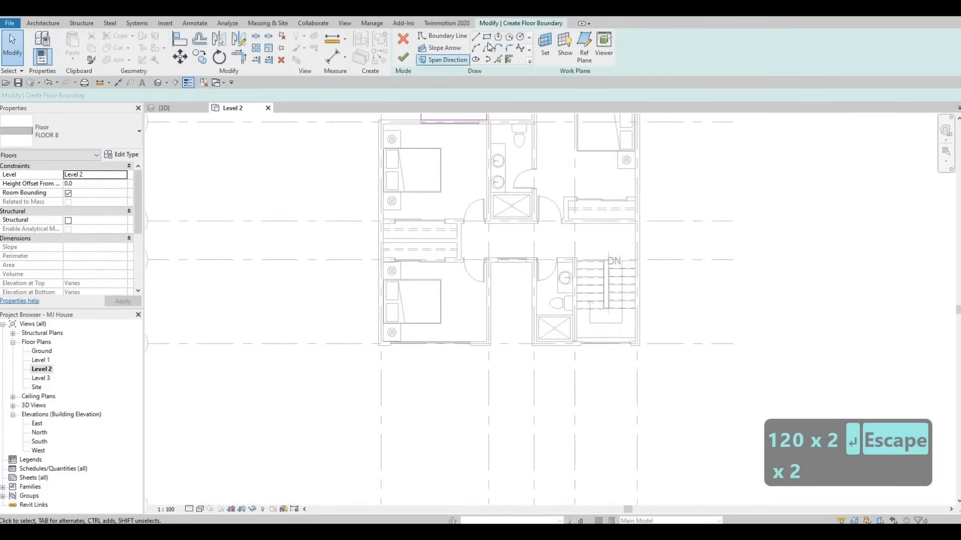
scroll(371, 305, "up", 3)
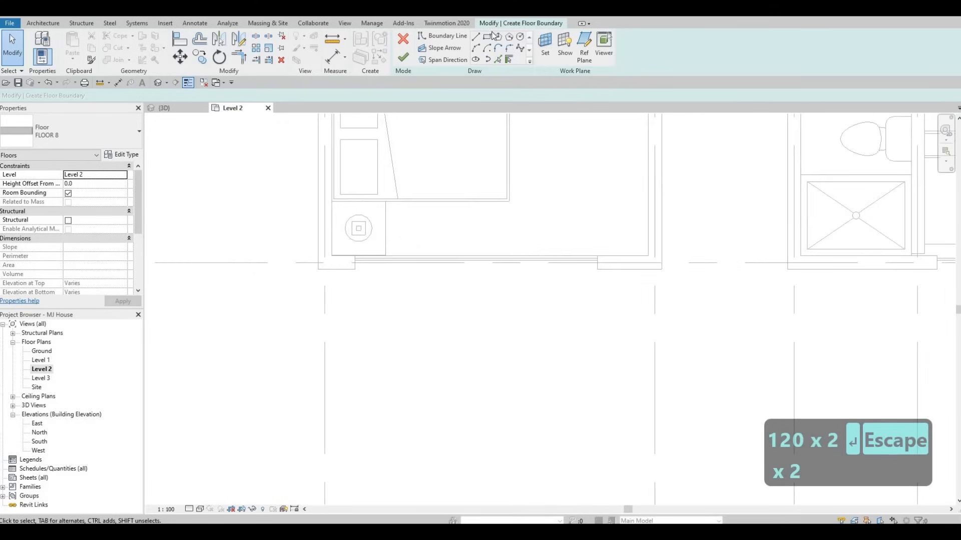
Sketch another rectangular floor boundary along the bedroom's exterior wall between the wall ends and set its depth to 1200 mm.
left_click(332, 269)
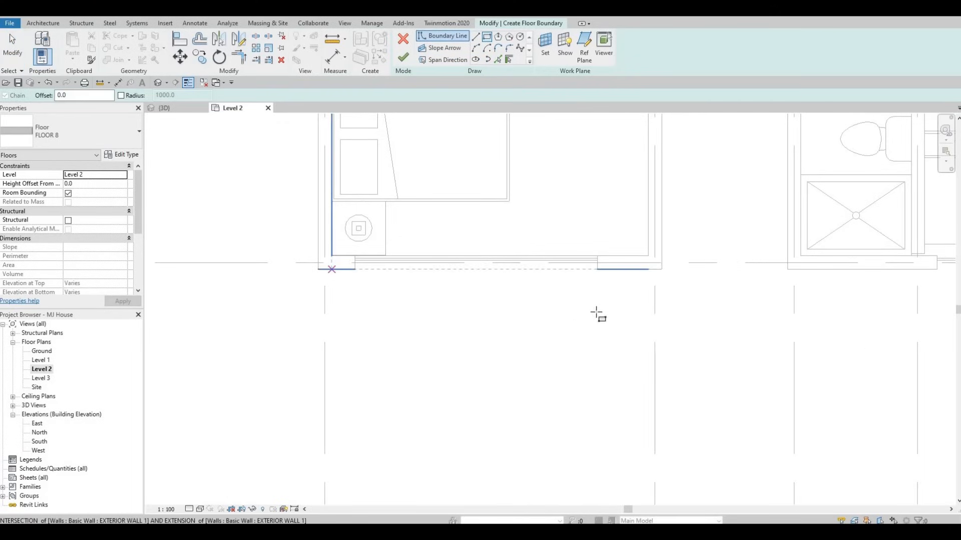
left_click(648, 305)
left_click(648, 321)
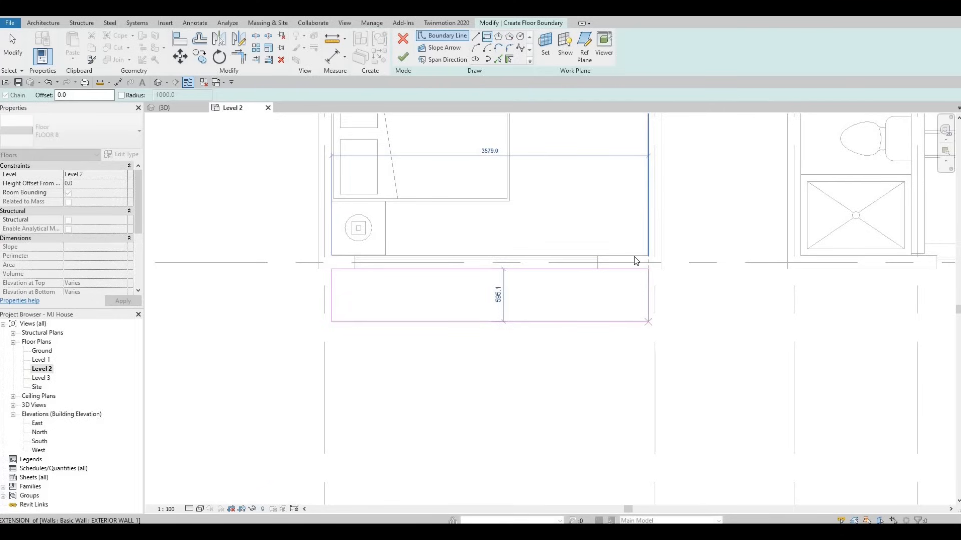
key("Escape")
key("Escape")
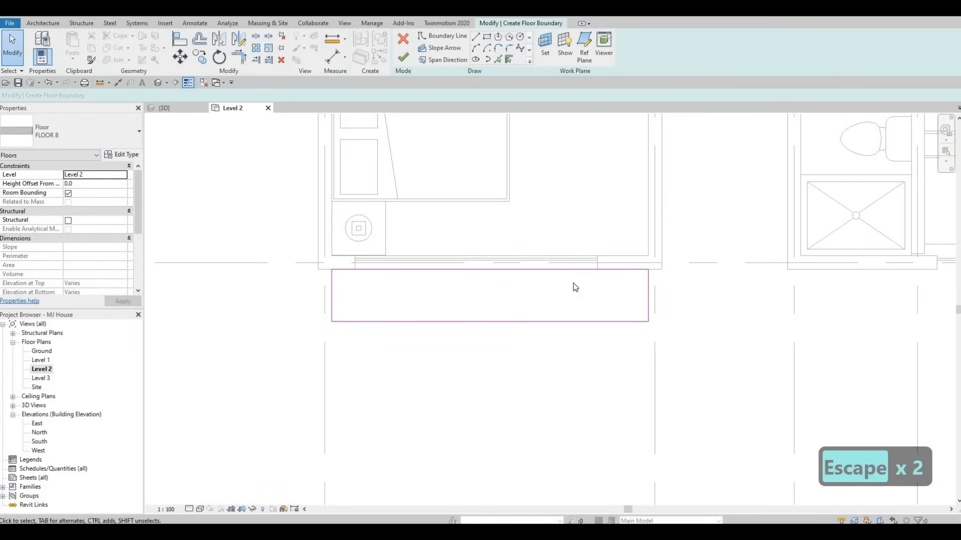
left_click(515, 321)
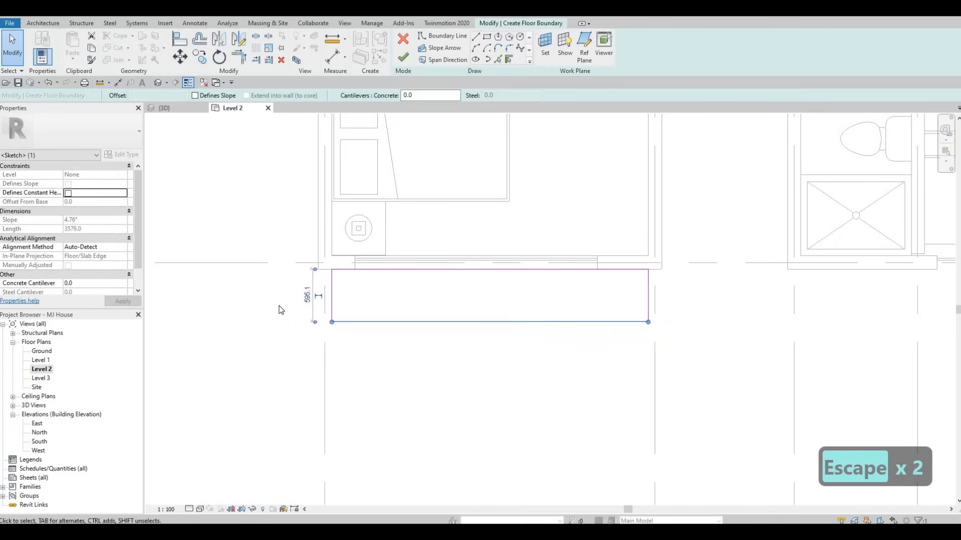
left_click(307, 297)
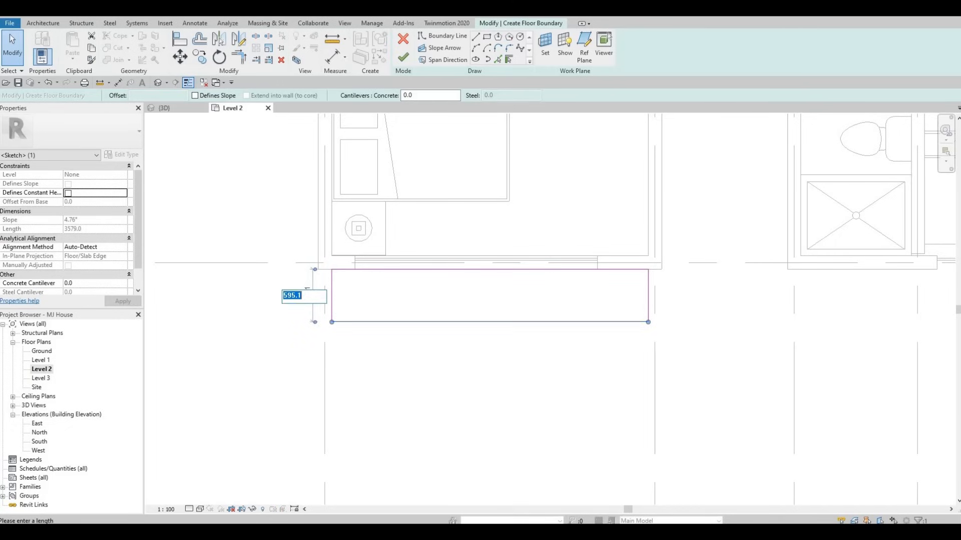
type("1200")
key("Return")
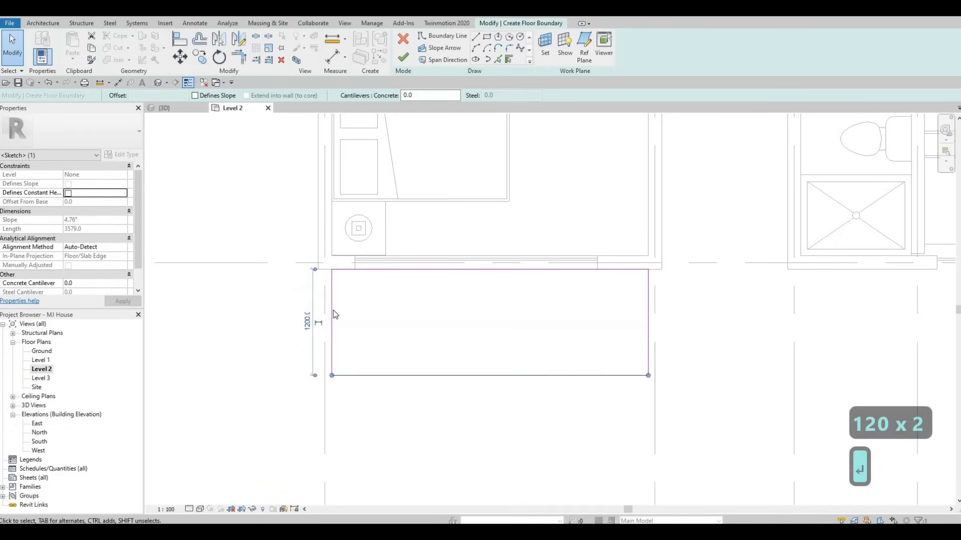
Finish the floor sketch and decline attaching walls to the floor.
scroll(390, 297, "down", 3)
key("Escape")
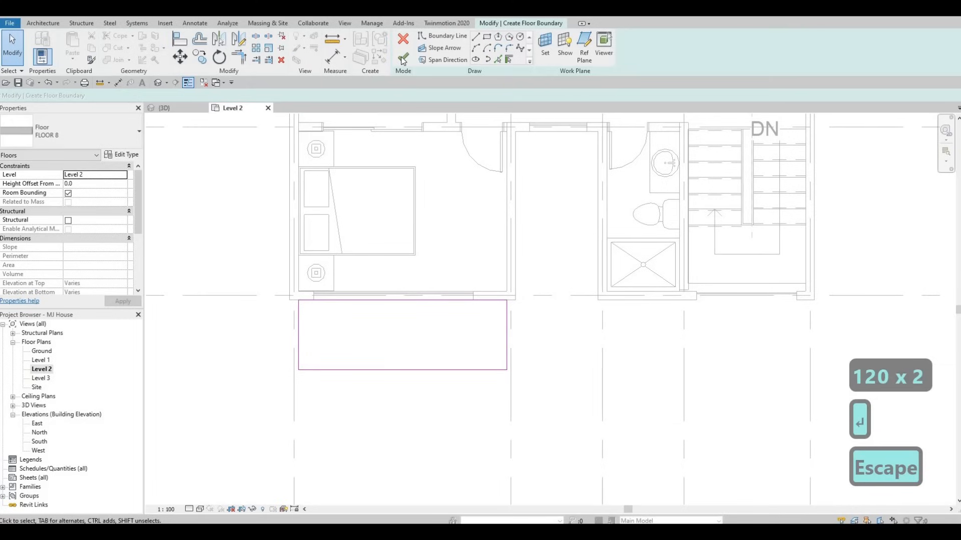
left_click(403, 57)
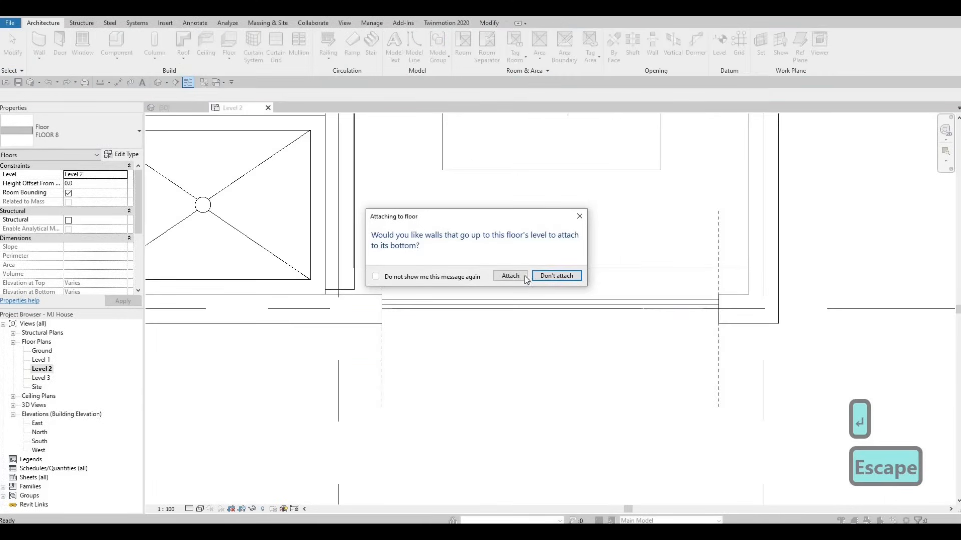
left_click(543, 277)
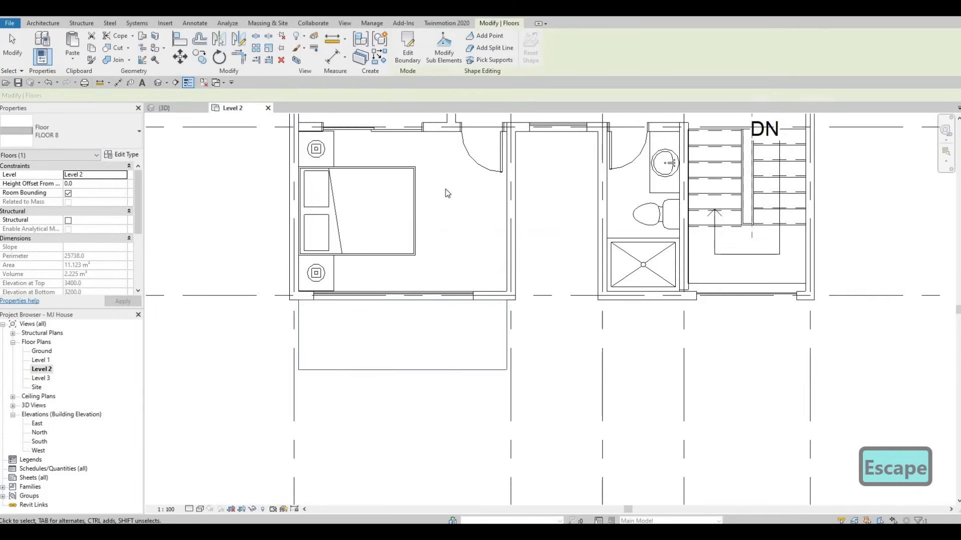
Switch to the 3D view and orbit around to inspect the new balcony floor slabs.
key("ctrl+Tab")
scroll(499, 233, "down", 1)
middle_click_drag(646, 310, 580, 254, "shift")
key("Escape")
middle_click_drag(510, 236, 569, 241, "shift")
scroll(569, 241, "up", 8)
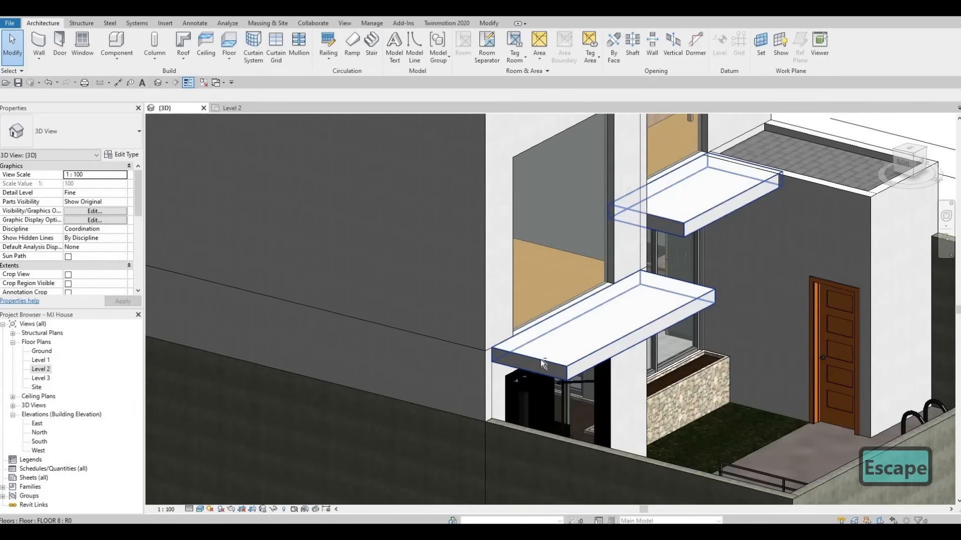
middle_click_drag(540, 359, 619, 356, "shift")
scroll(619, 355, "up", 2)
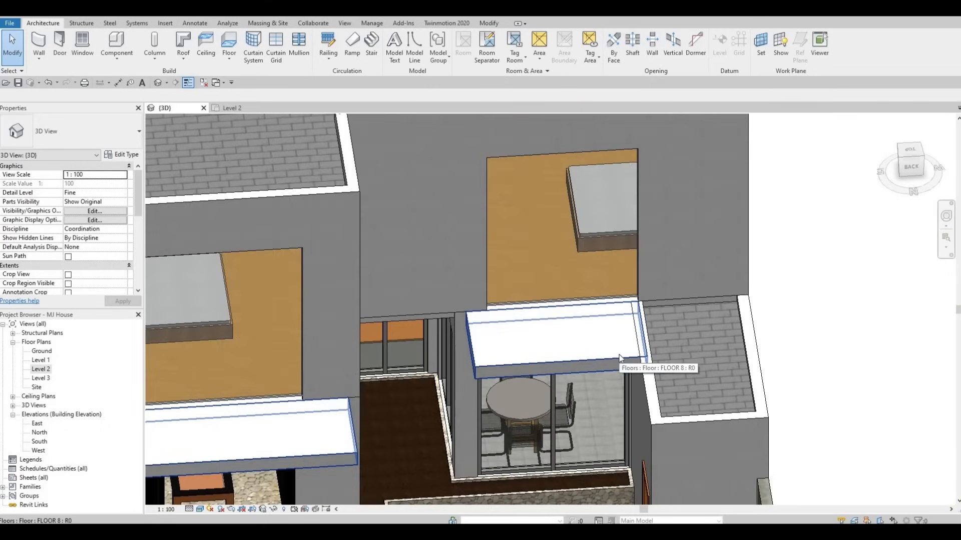
left_click(614, 332)
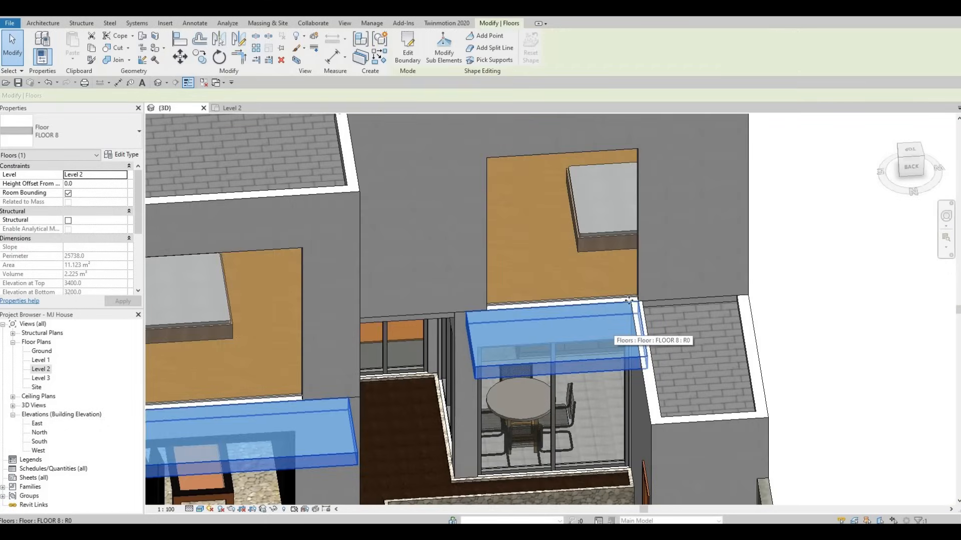
left_click(406, 65)
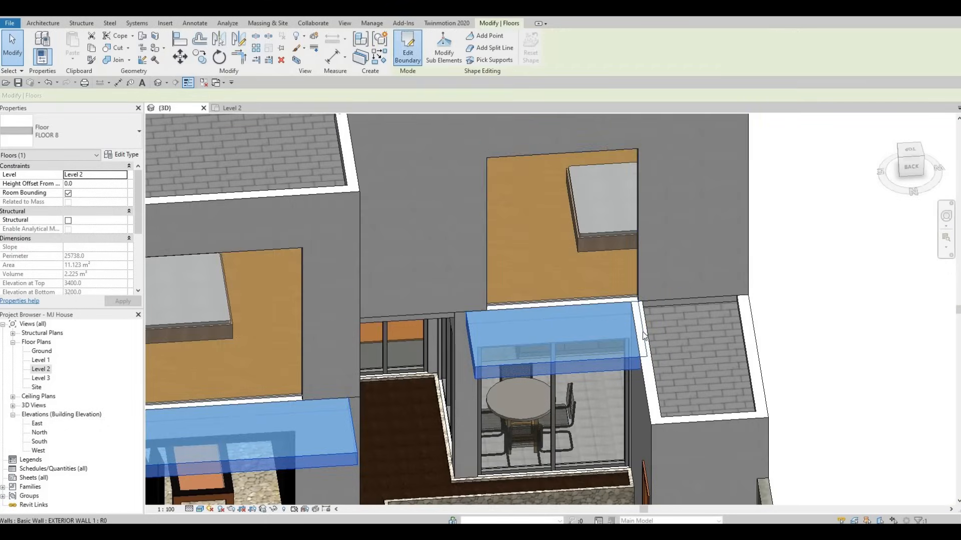
scroll(639, 330, "up", 3)
left_click(639, 331)
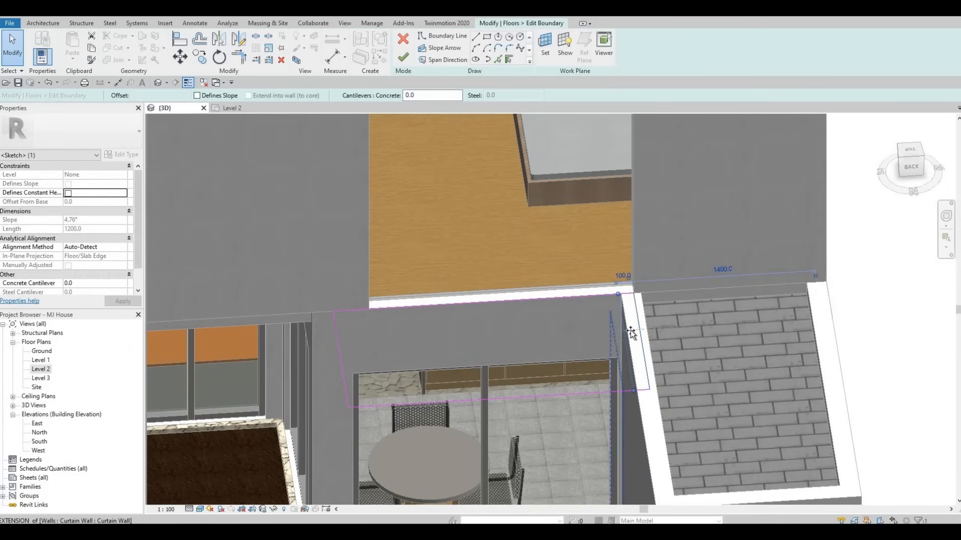
key("Escape")
key("Escape")
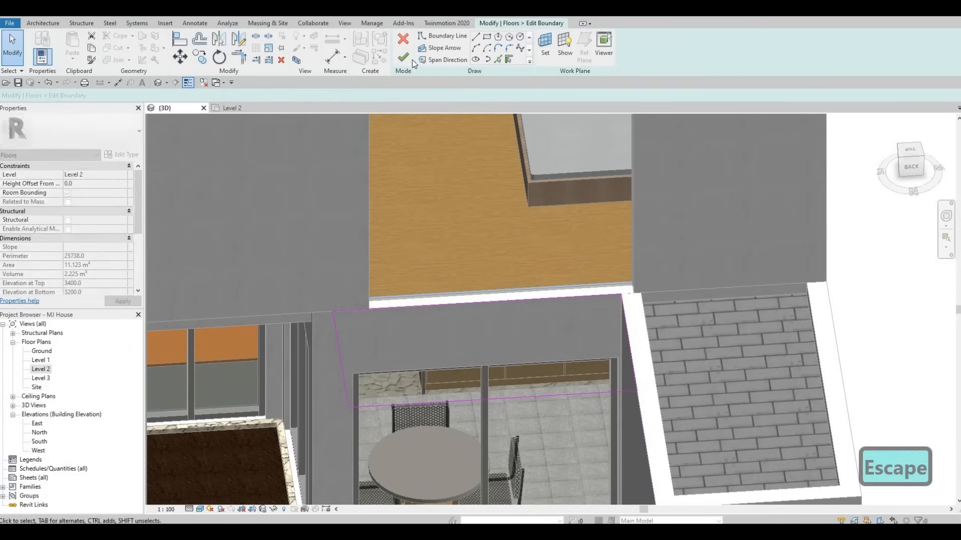
scroll(488, 251, "down", 8)
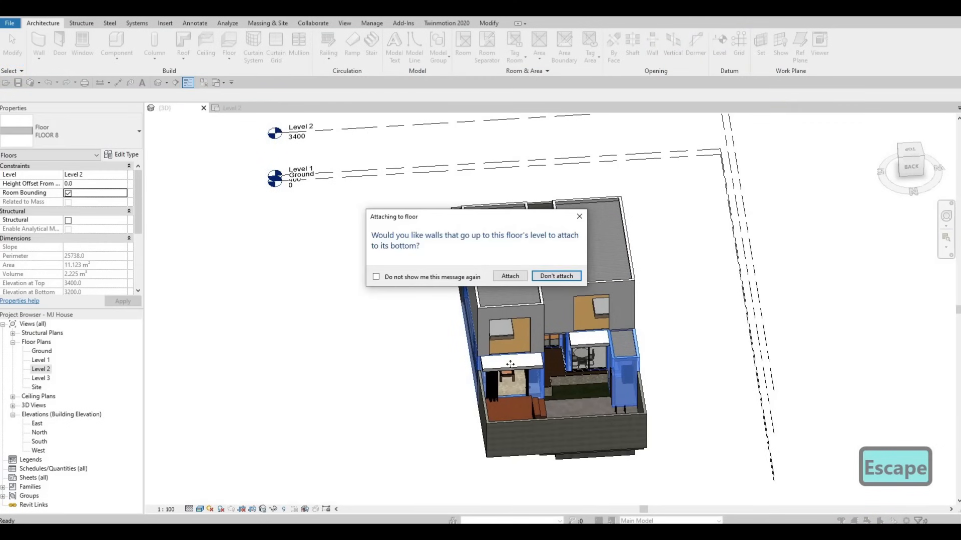
key("Escape")
scroll(546, 330, "up", 5)
key("Escape")
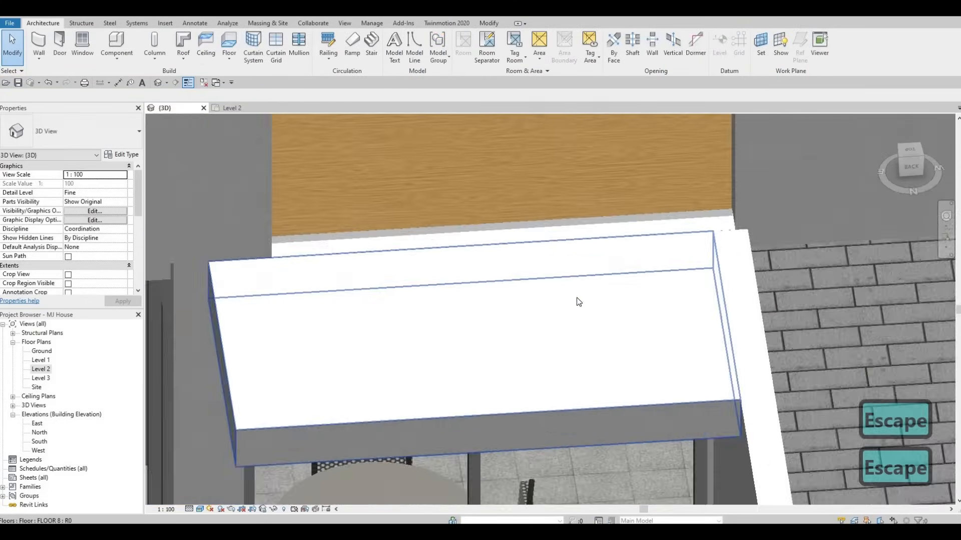
scroll(579, 301, "down", 5)
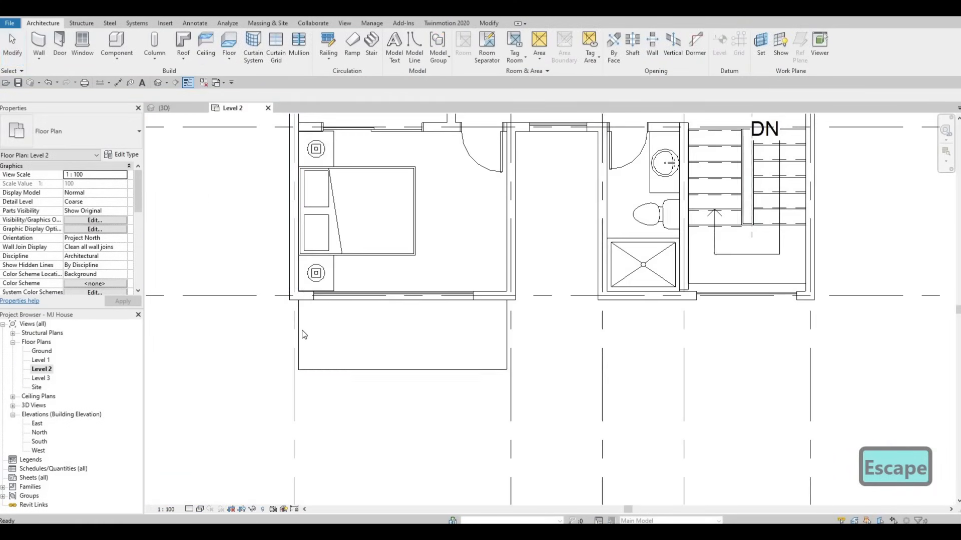
In the Level 2 plan, drag the left end of the curtain wall in the upper-left bedroom's top wall slightly right.
middle_click_drag(350, 143, 295, 381)
scroll(311, 231, "down", 4)
middle_click_drag(315, 162, 314, 275)
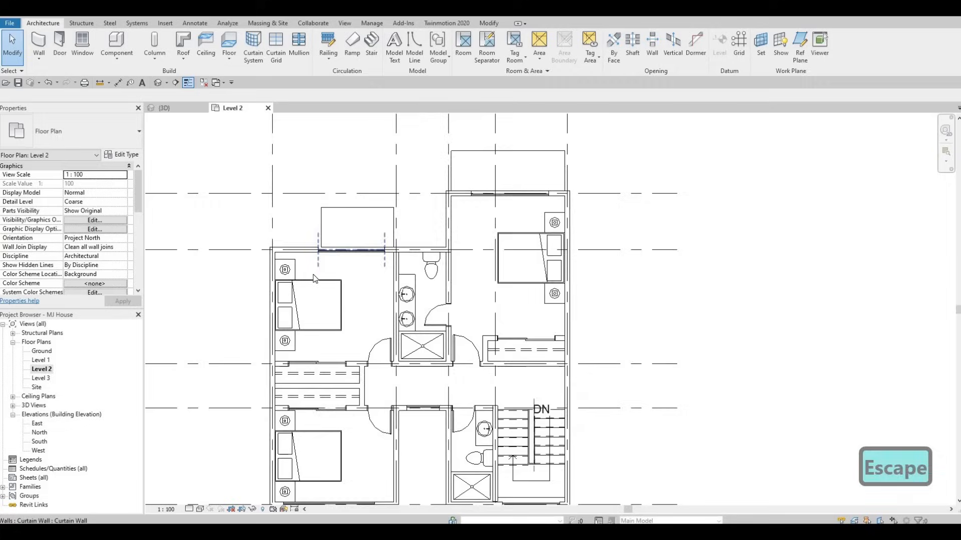
scroll(316, 280, "up", 4)
left_click(335, 294)
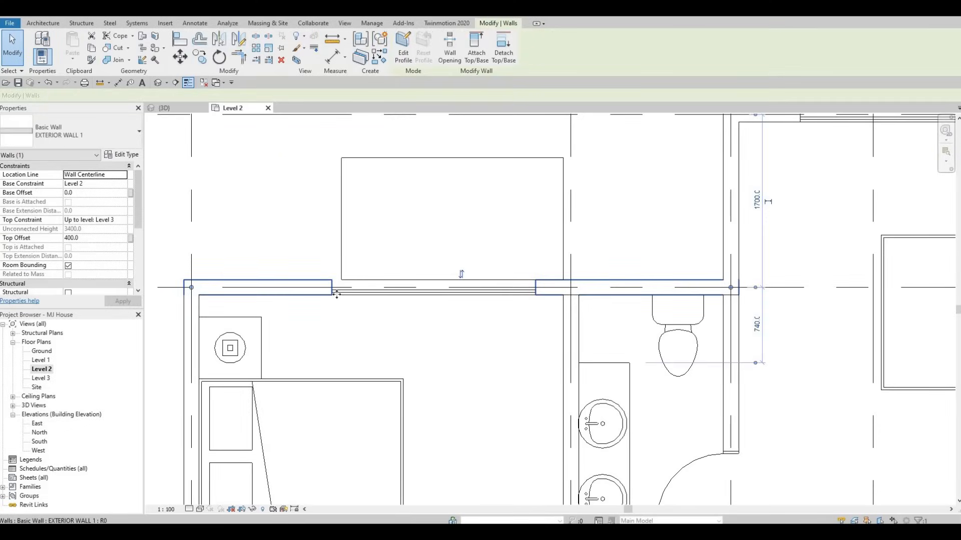
key("Escape")
left_click(350, 292)
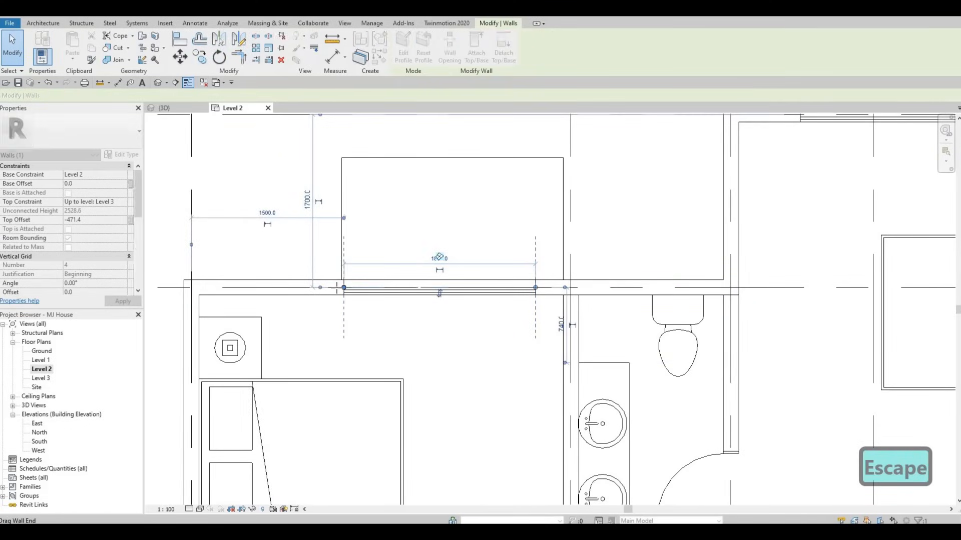
left_click_drag(343, 287, 356, 288)
key("Escape")
key("Escape")
Orbit the 3D view to review the balconies and curtain walls.
scroll(344, 299, "down", 1)
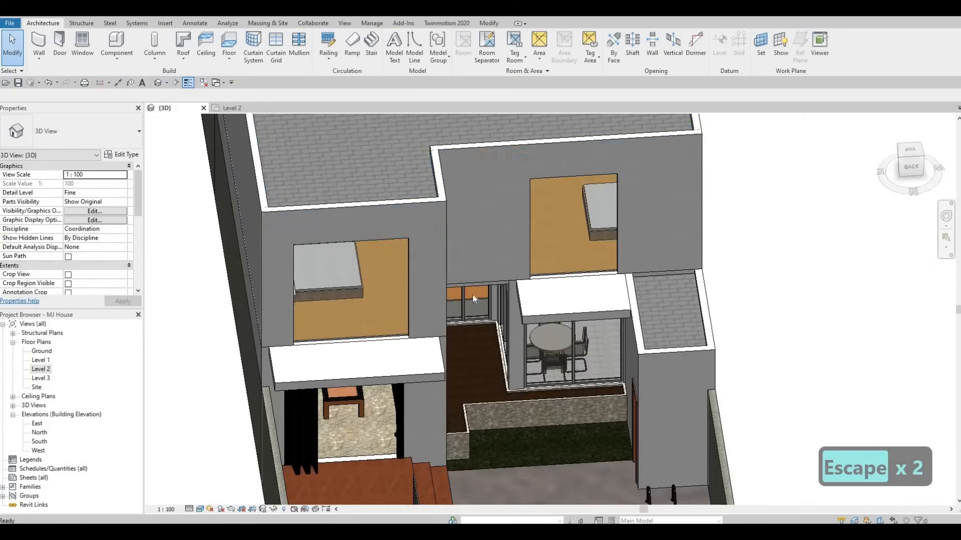
scroll(401, 281, "down", 2)
scroll(365, 287, "up", 1)
middle_click_drag(366, 287, 363, 288, "shift")
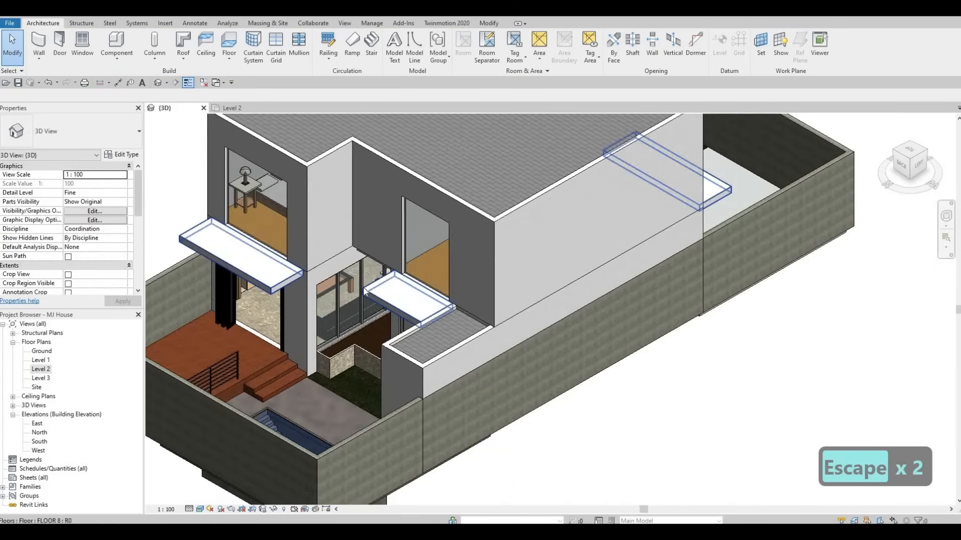
middle_click_drag(234, 367, 190, 368, "shift")
Open the South elevation and drag the small upper curtain wall's left edge outward to about 1040 mm wide.
double_click(40, 442)
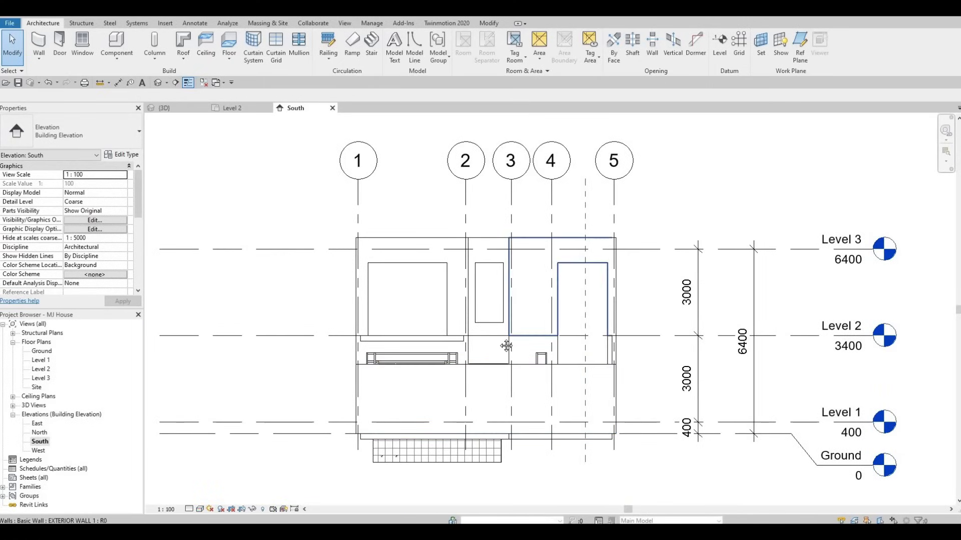
scroll(507, 345, "up", 2)
middle_click_drag(506, 345, 475, 332)
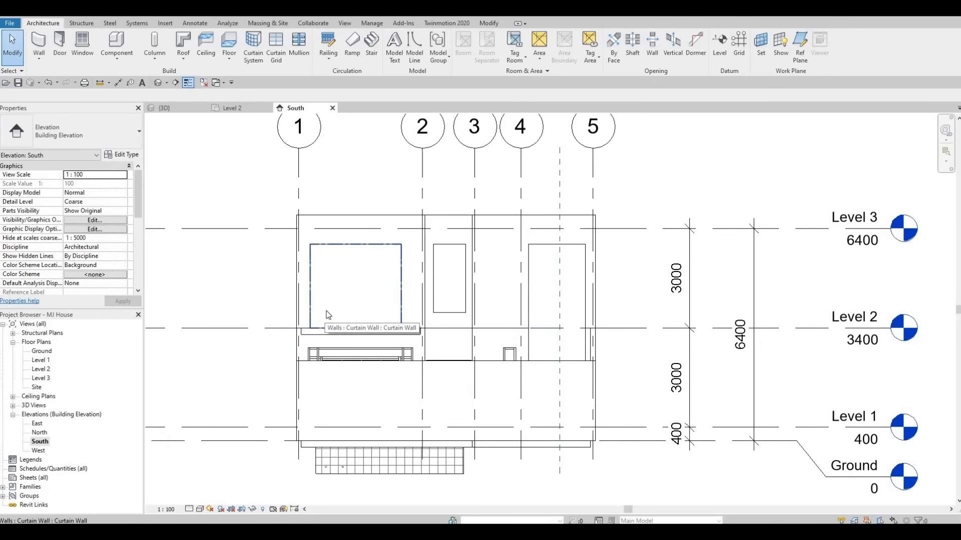
scroll(454, 299, "up", 4)
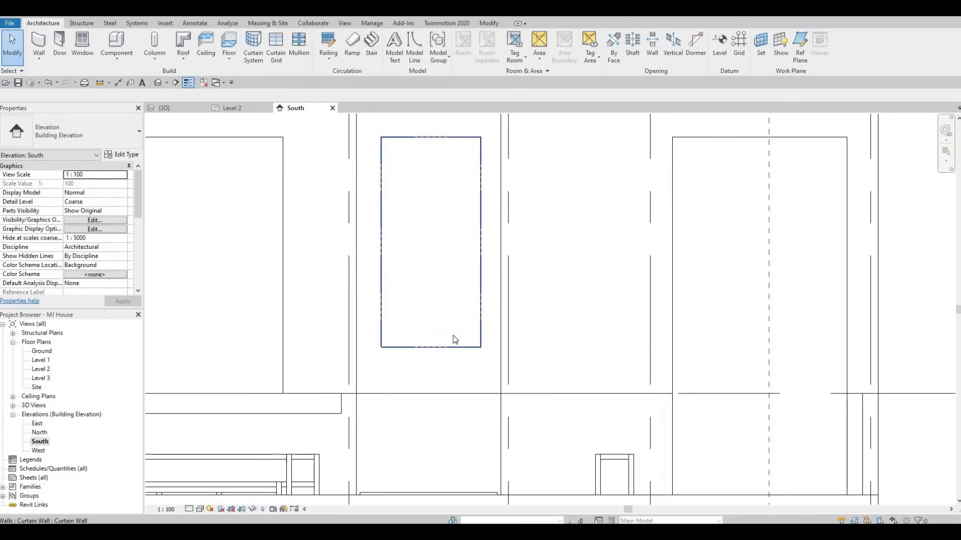
left_click(381, 249)
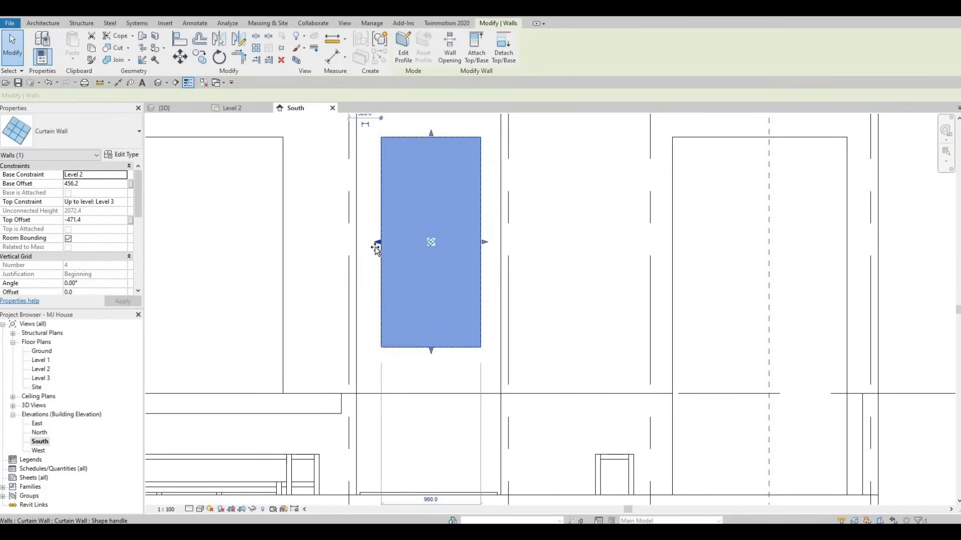
left_click_drag(376, 245, 375, 248)
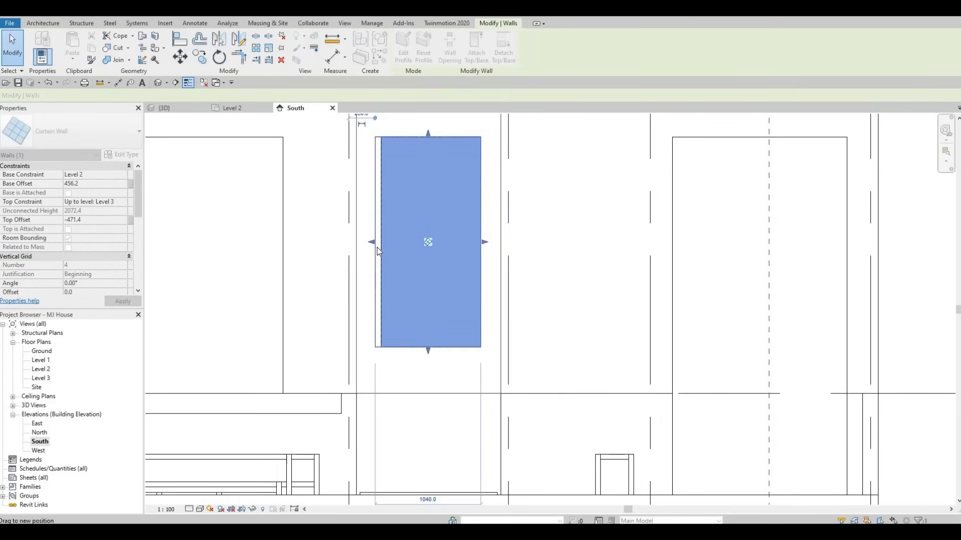
scroll(380, 230, "up", 2)
key("Escape")
key("Escape")
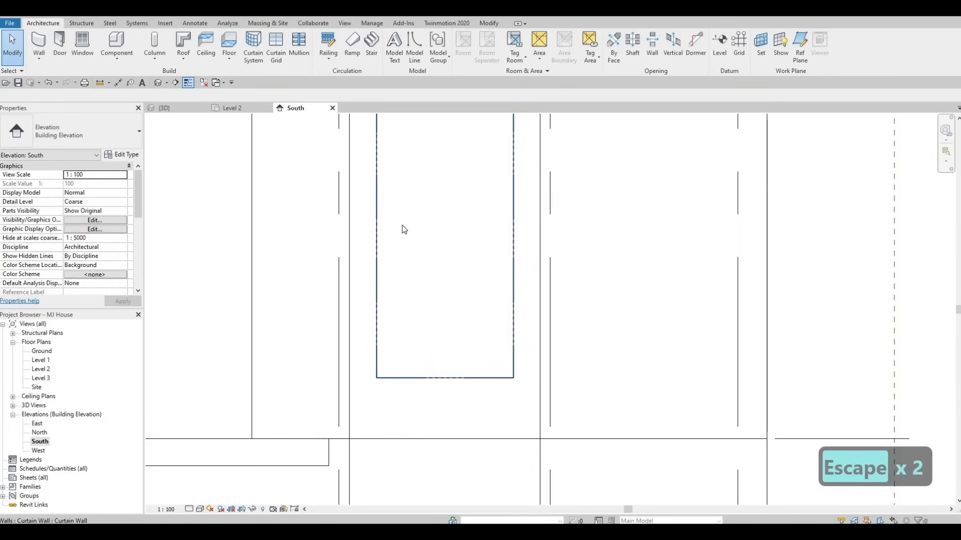
Drag the same curtain wall's right edge slightly inward.
scroll(404, 229, "down", 3)
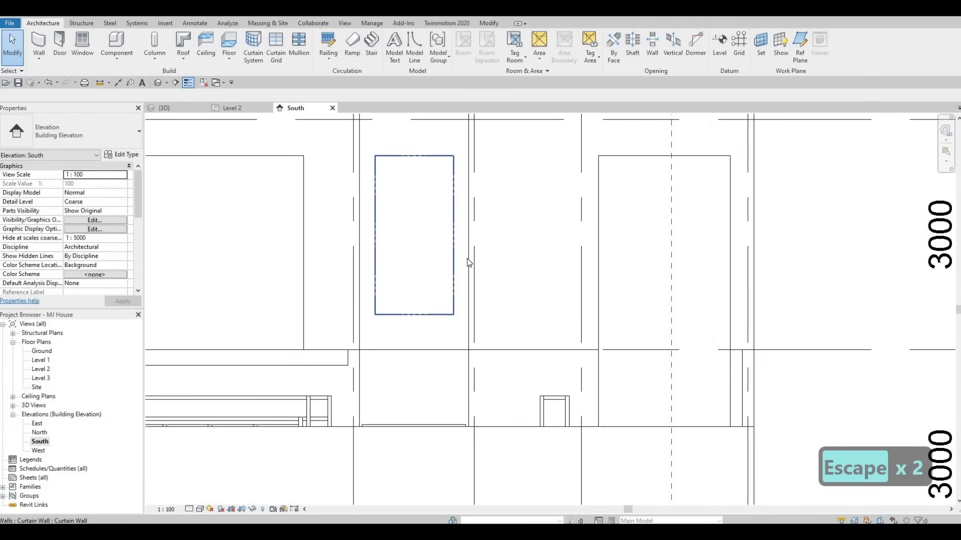
left_click(453, 246)
scroll(450, 245, "up", 5)
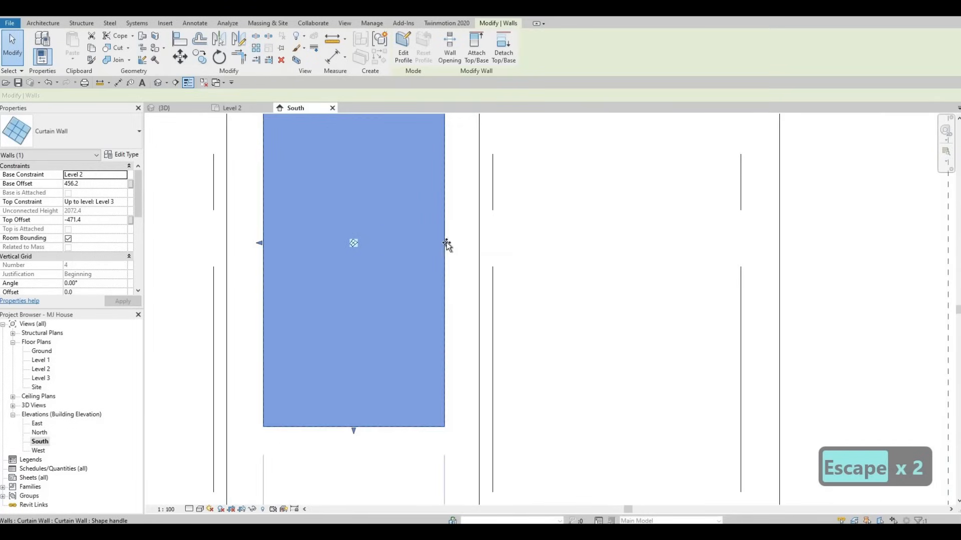
left_click_drag(446, 242, 439, 242)
key("Escape")
scroll(360, 306, "down", 6)
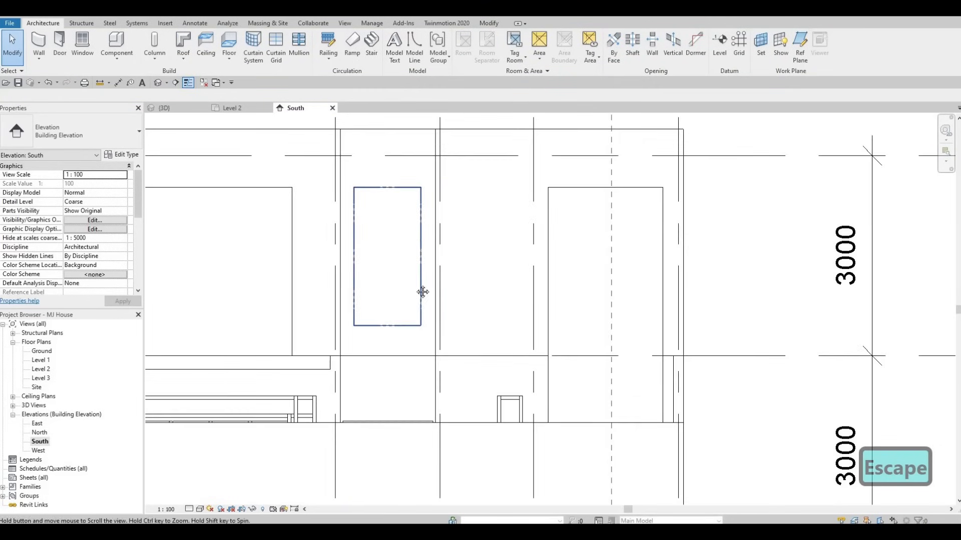
key("Escape")
Start an in-place Generic Models component and pick the exterior wall's face in the South elevation as its work plane.
scroll(422, 292, "down", 5)
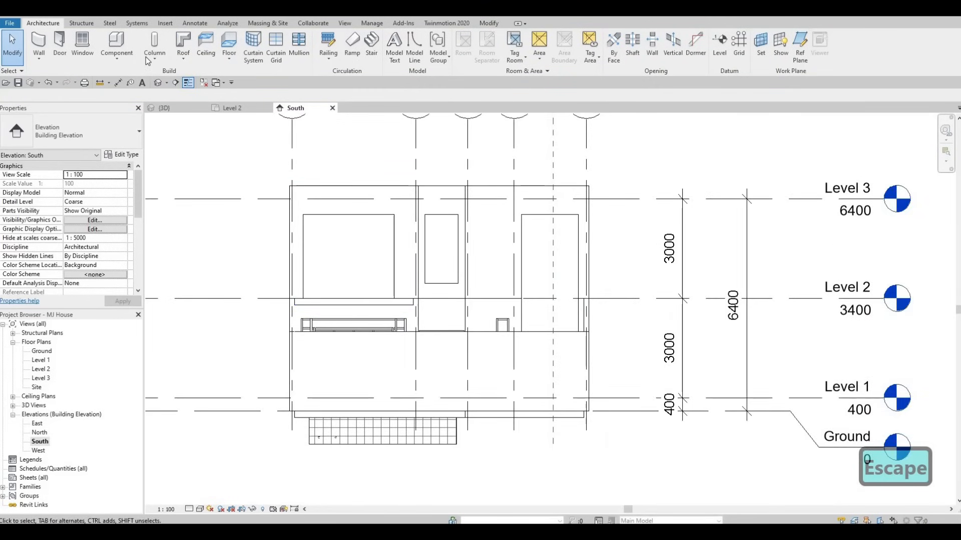
left_click(123, 60)
left_click(129, 100)
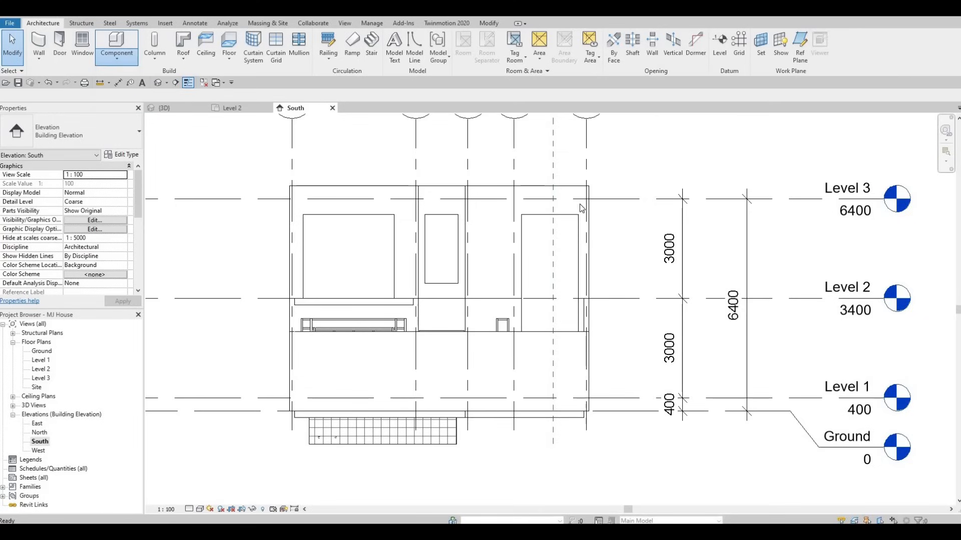
scroll(466, 240, "down", 4)
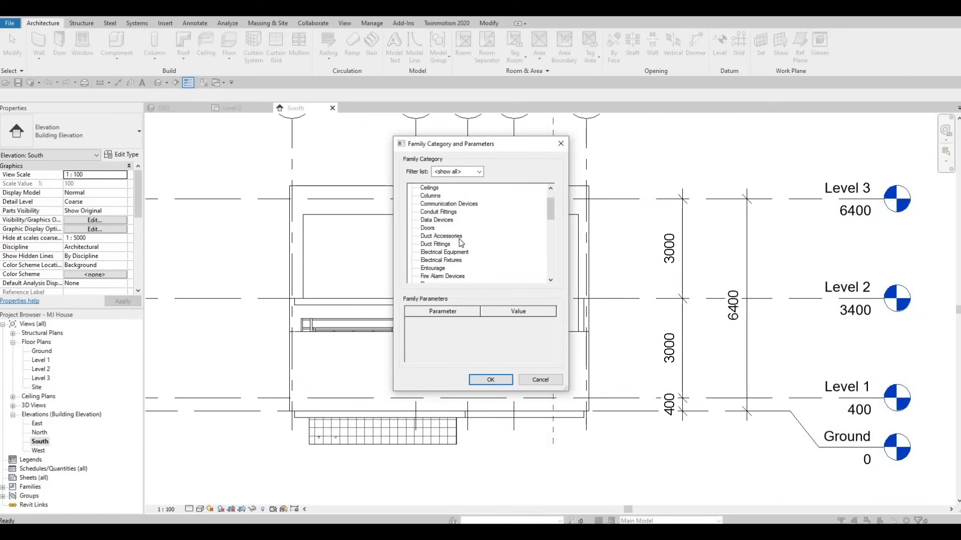
left_click(492, 379)
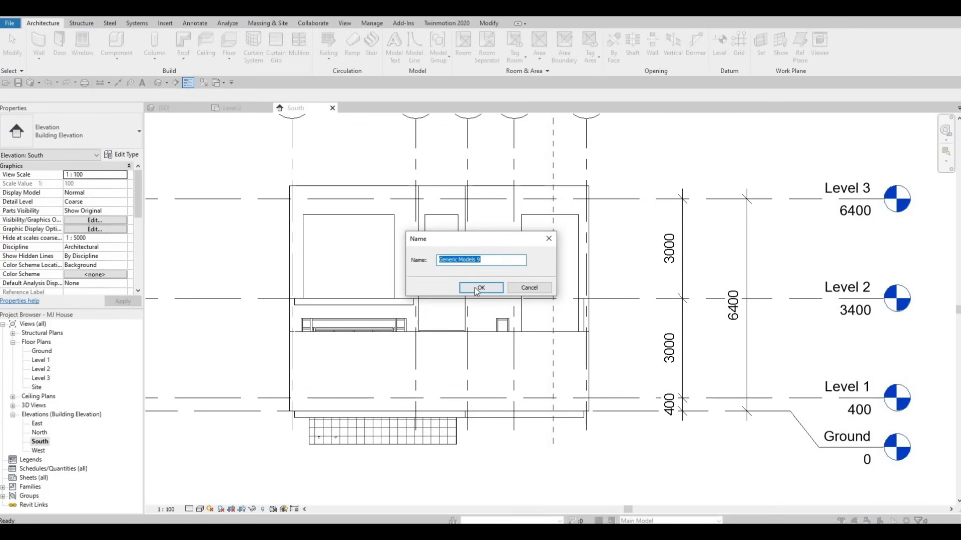
left_click(475, 290)
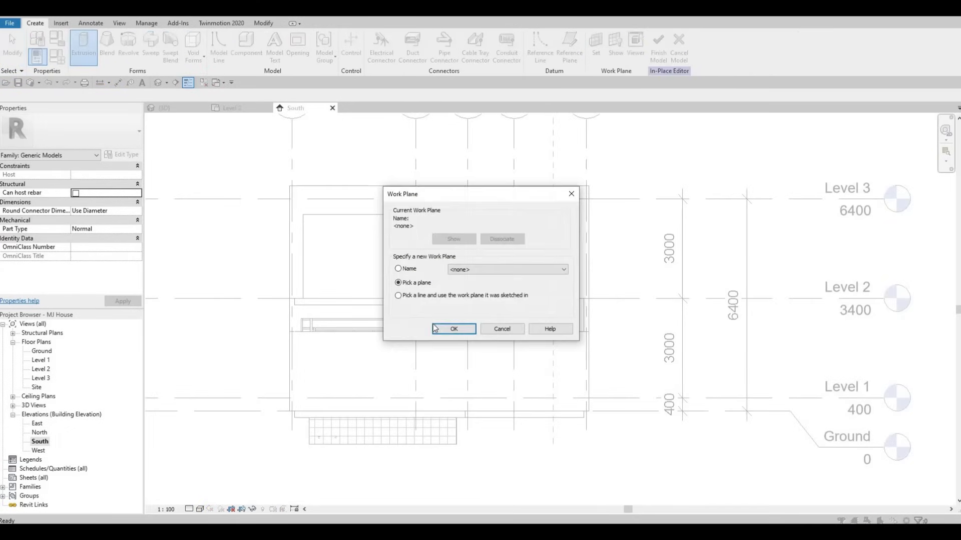
key("Return")
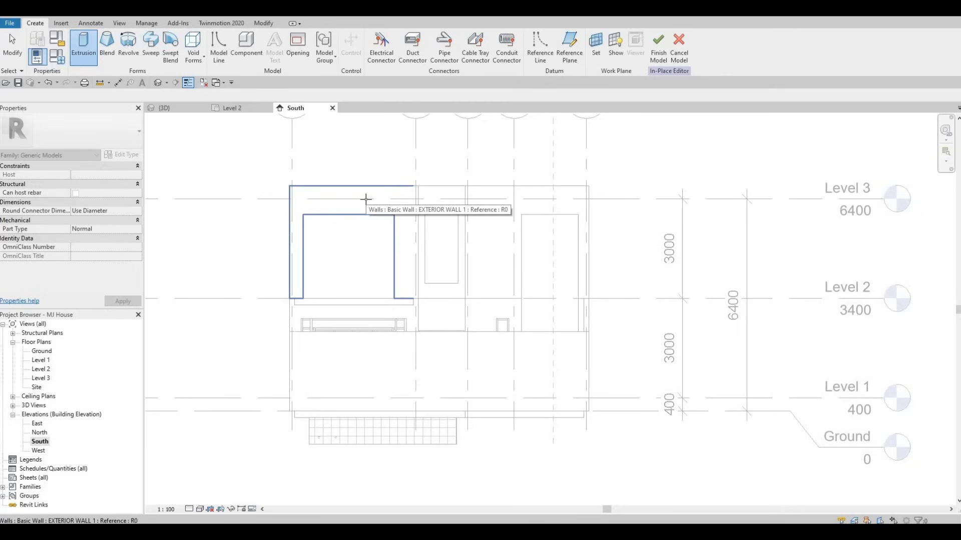
left_click(366, 199)
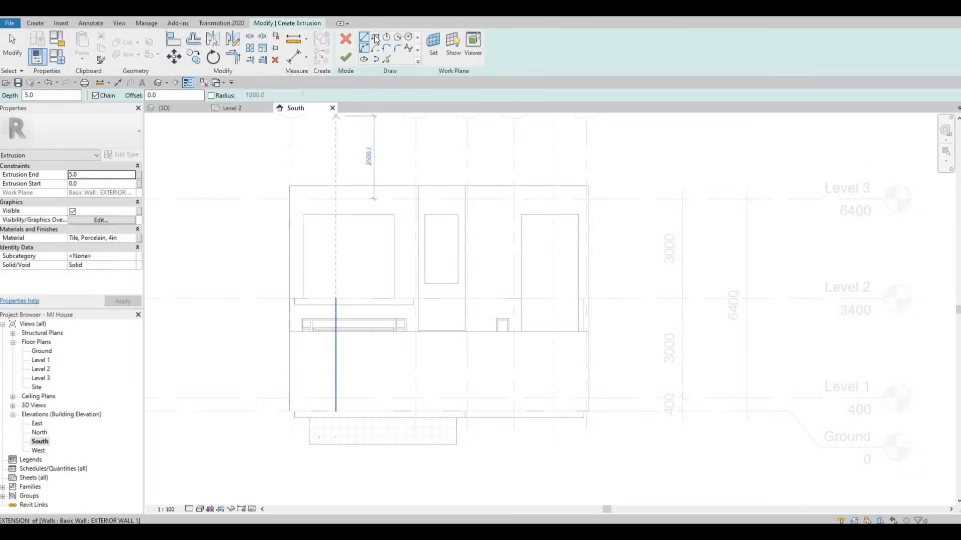
Sketch a thin rectangle about 2800 mm long along the top of the left bedroom's curtain wall opening.
left_click(375, 37)
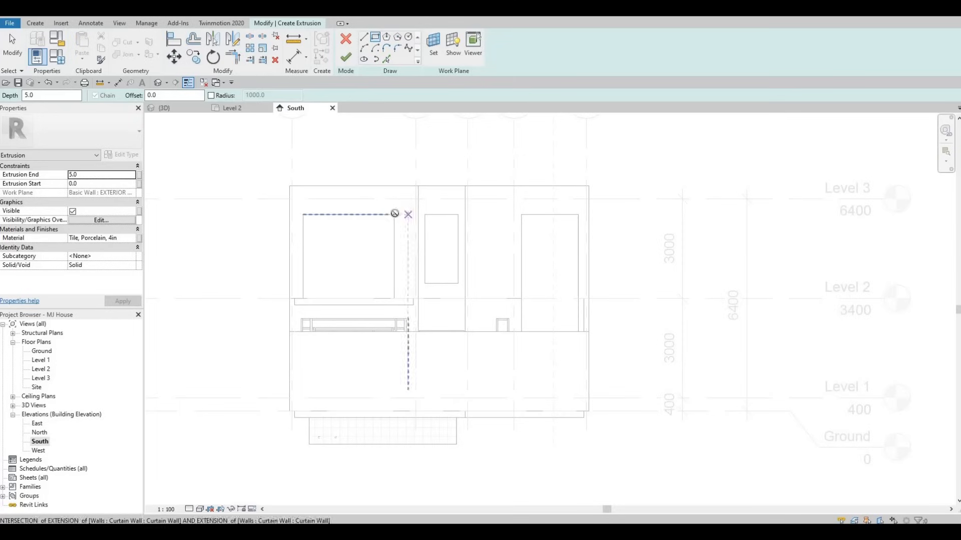
left_click(334, 205)
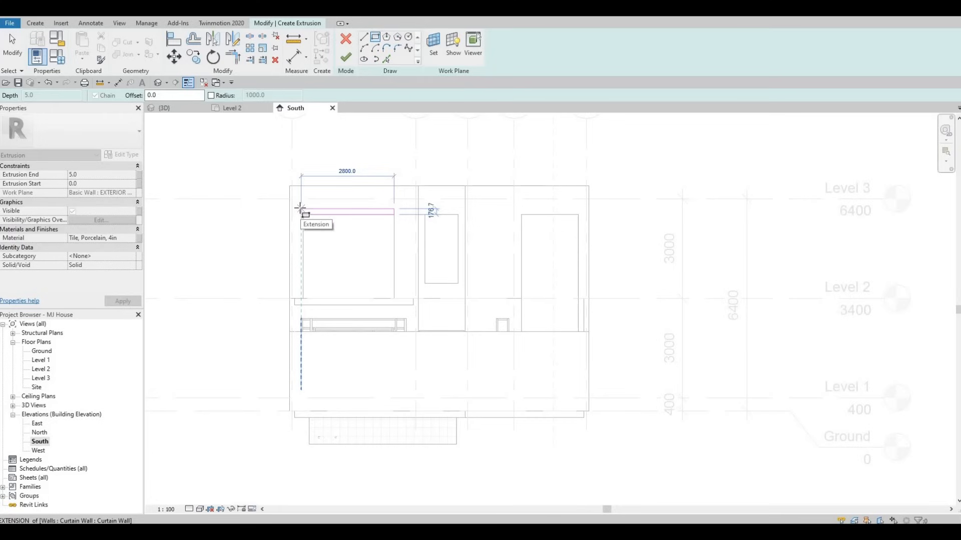
left_click(300, 210)
key("Escape")
Sketch a narrow rectangle about 1000 mm tall at the lower left side of the same opening.
scroll(293, 229, "up", 3)
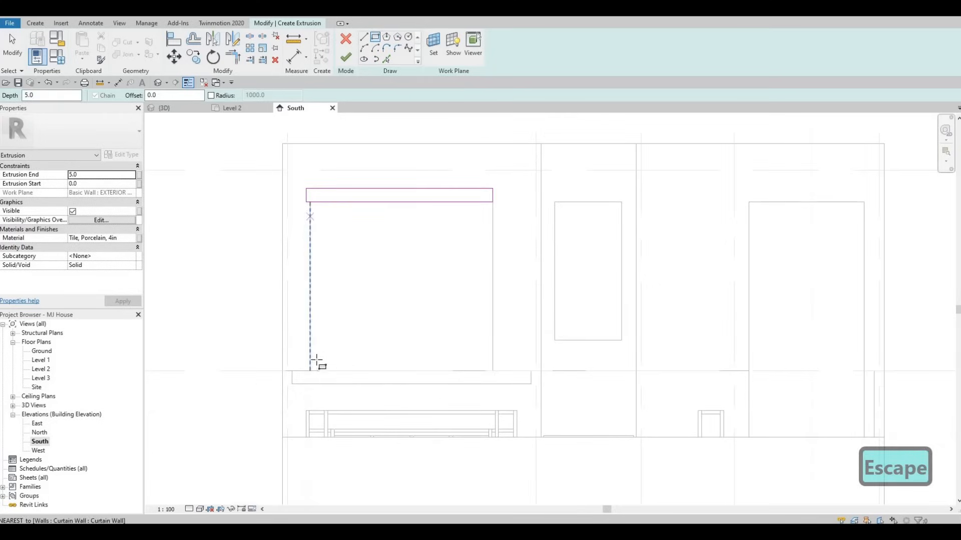
left_click(310, 371)
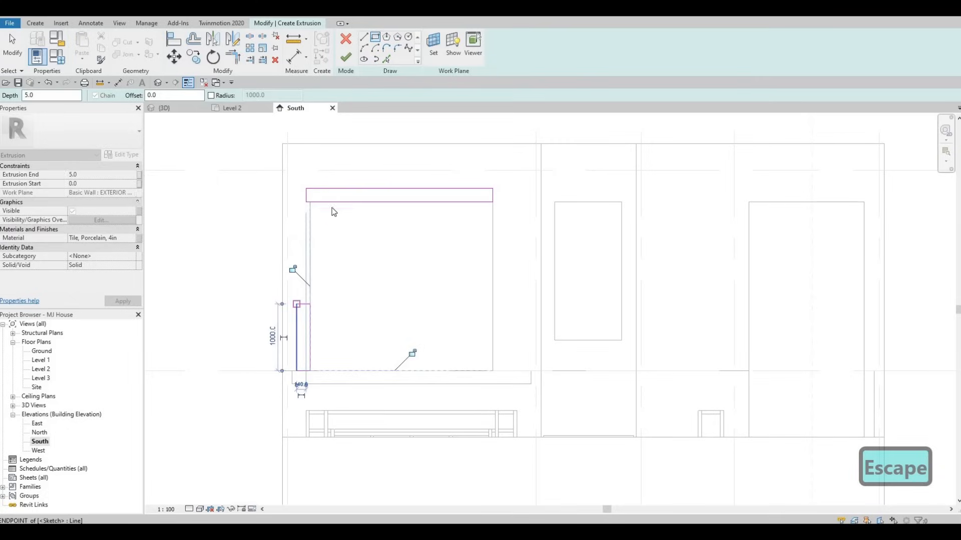
key("Escape")
key("Escape")
Select the top rectangle's upper edge and enter 2020 for its temporary dimension.
left_click(340, 190)
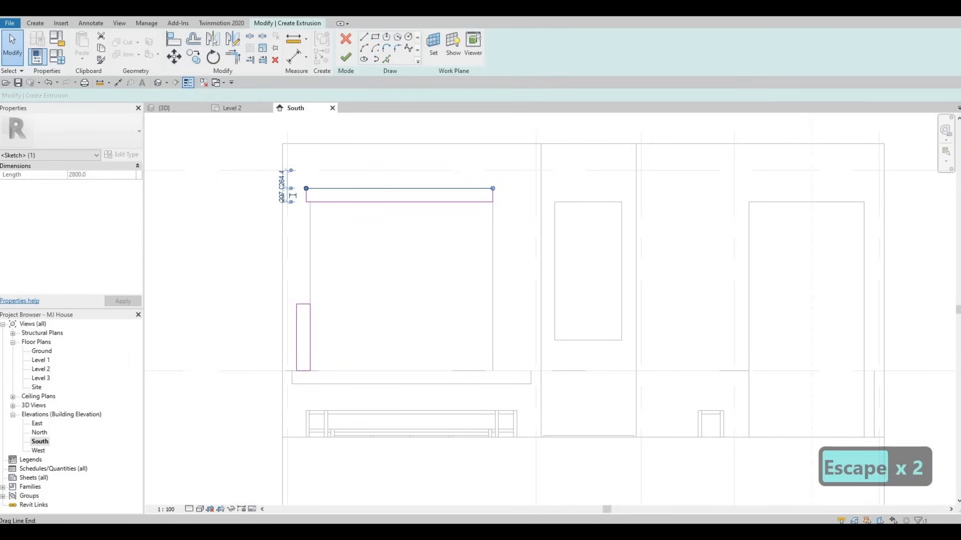
type("2020")
key("Return")
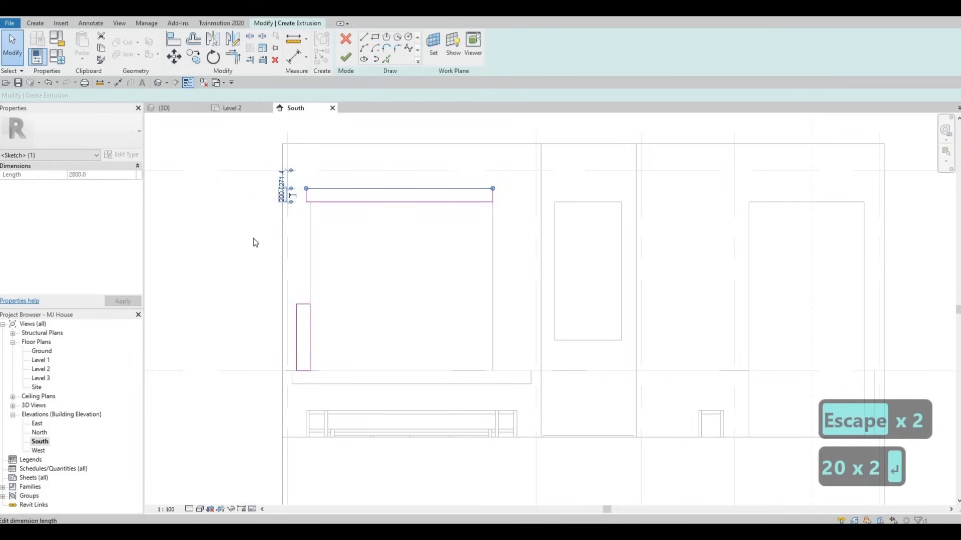
key("Escape")
key("Escape")
key("Escape")
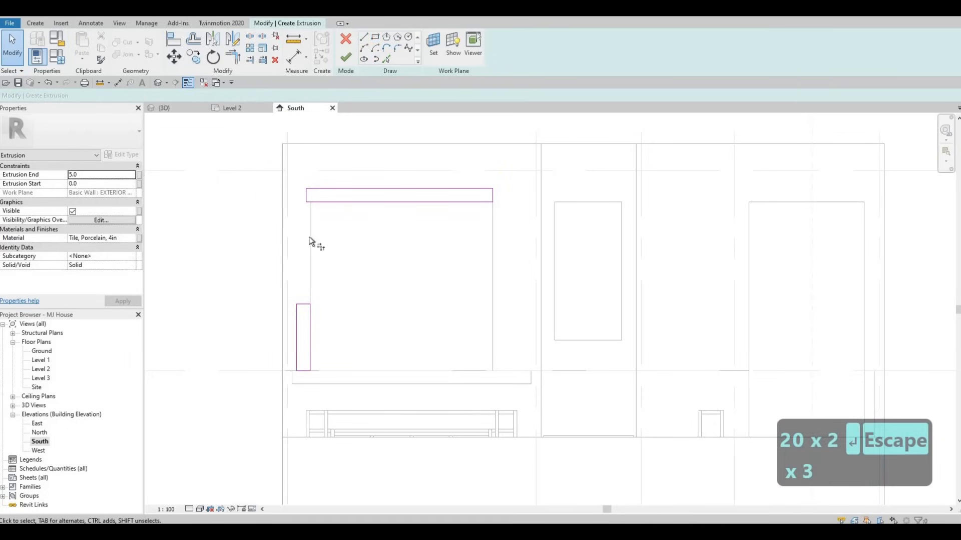
Trim/Extend the small rectangle's outer edge up to meet the top band's line.
key("t")
key("r")
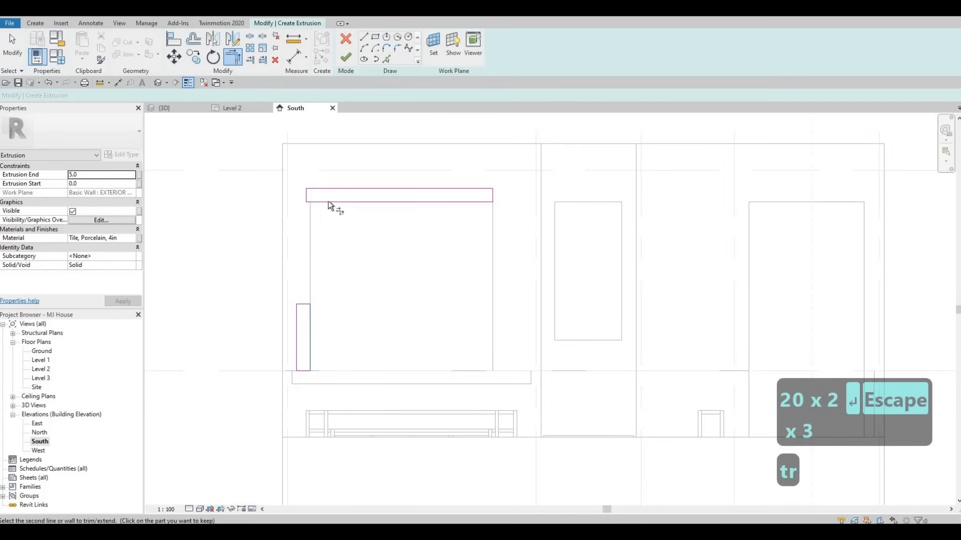
left_click(298, 319)
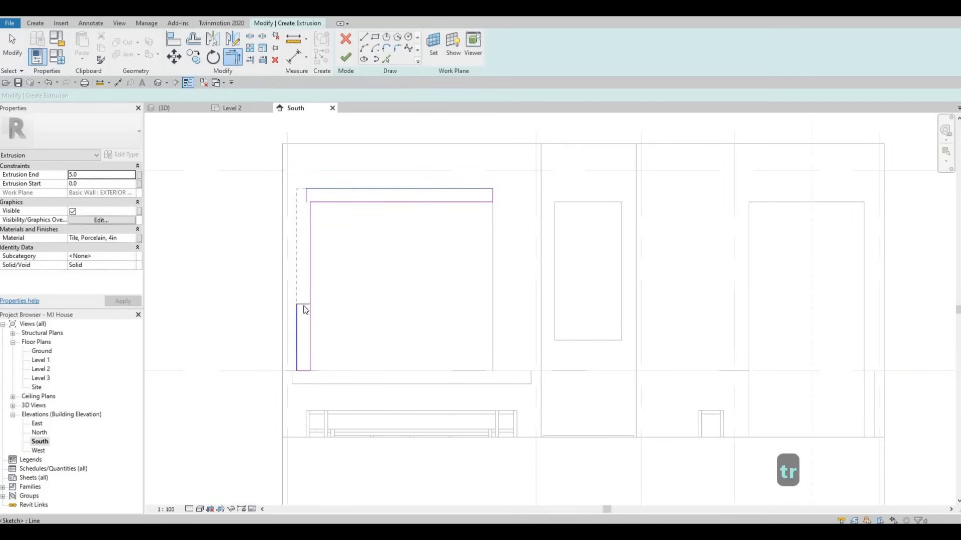
key("Escape")
key("Escape")
Delete the leftover short sketch lines between the two rectangles to form one L-shaped frame profile.
left_click(307, 305)
key("Delete")
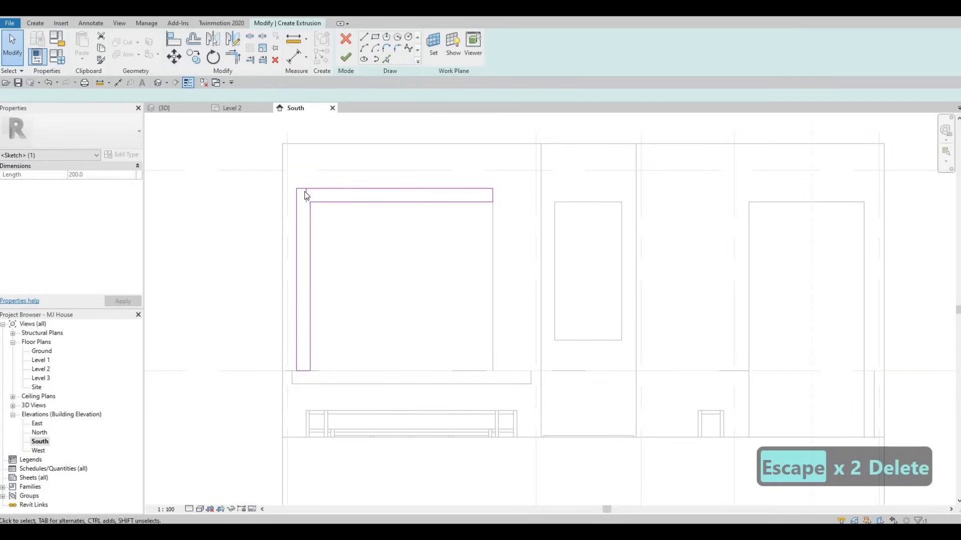
left_click(302, 227)
key("Delete")
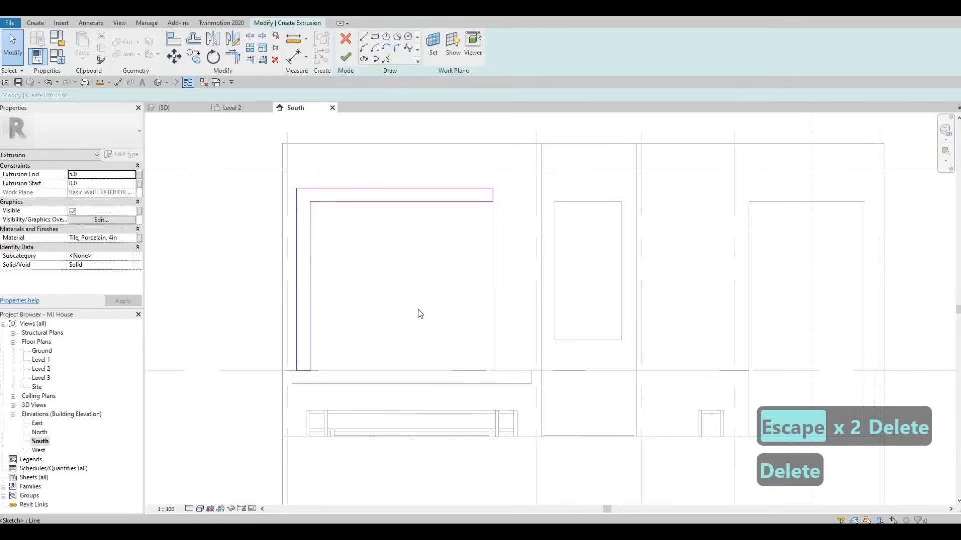
key("F1")
scroll(362, 328, "down", 3)
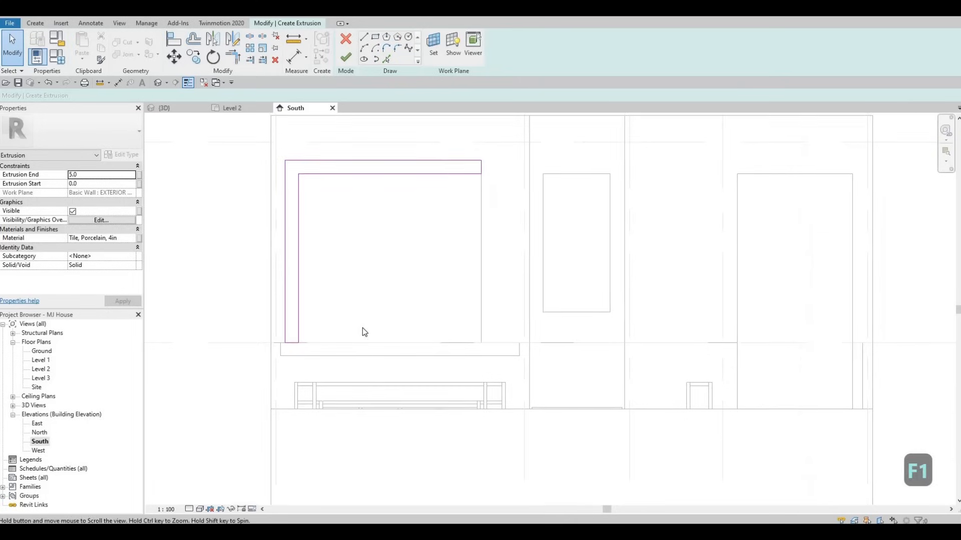
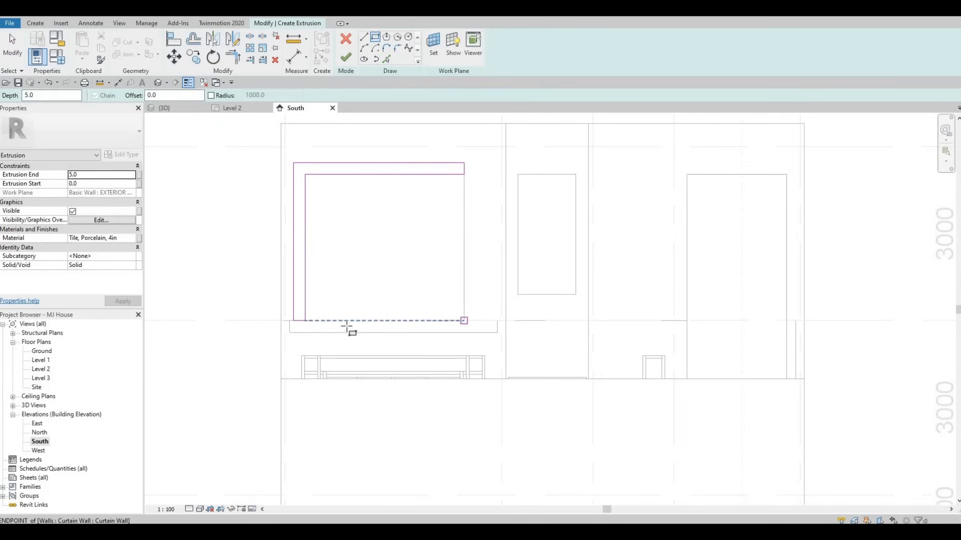
Sketch the bottom band of the frame profile along the opening's lower edge.
left_click(464, 321)
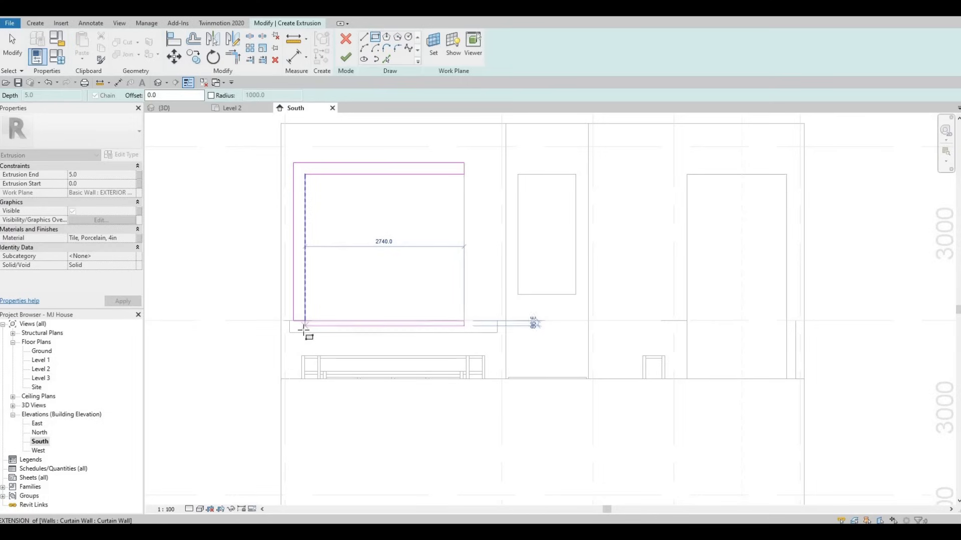
scroll(303, 331, "up", 1)
left_click(321, 332)
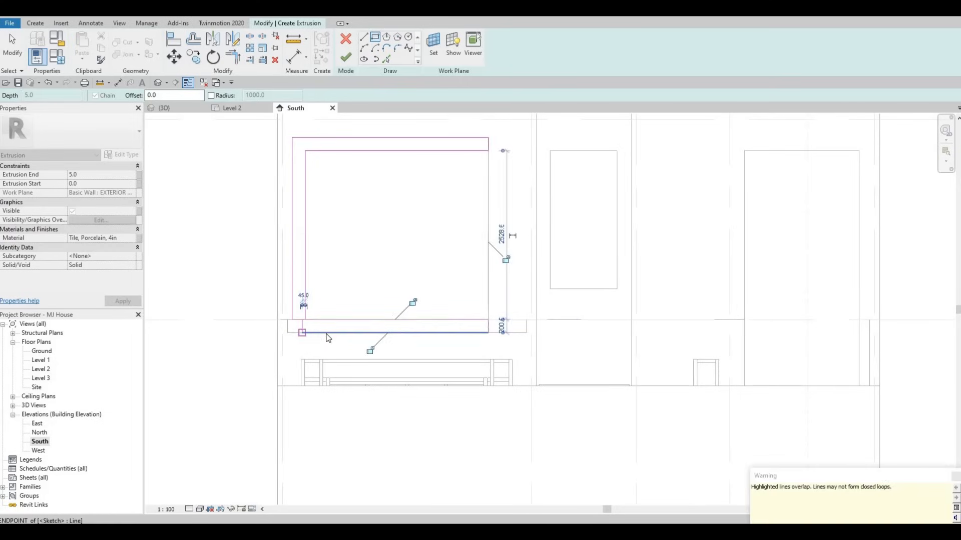
key("Escape")
key("Escape")
key("Escape")
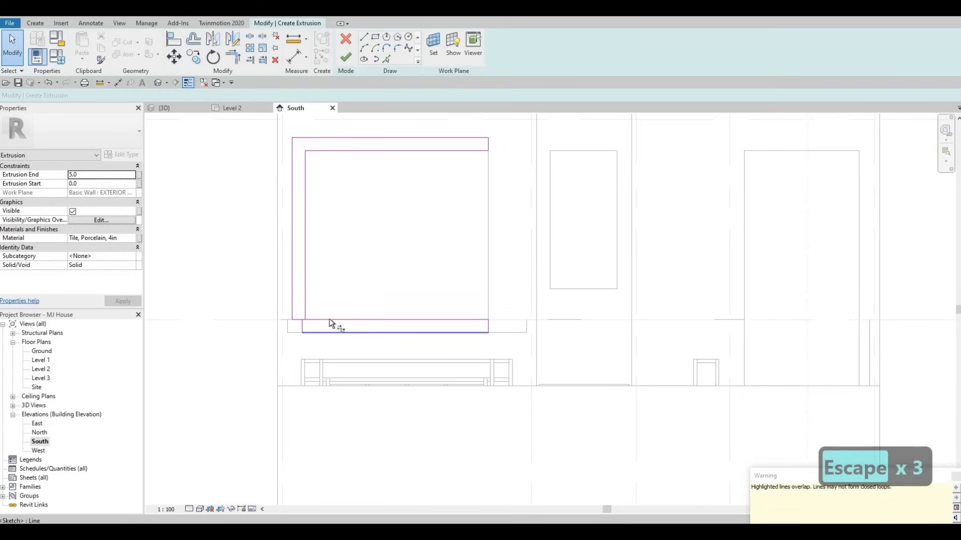
Trim/Extend the left outer edge of the profile down to meet the bottom band's line.
key("t")
key("r")
left_click(313, 332)
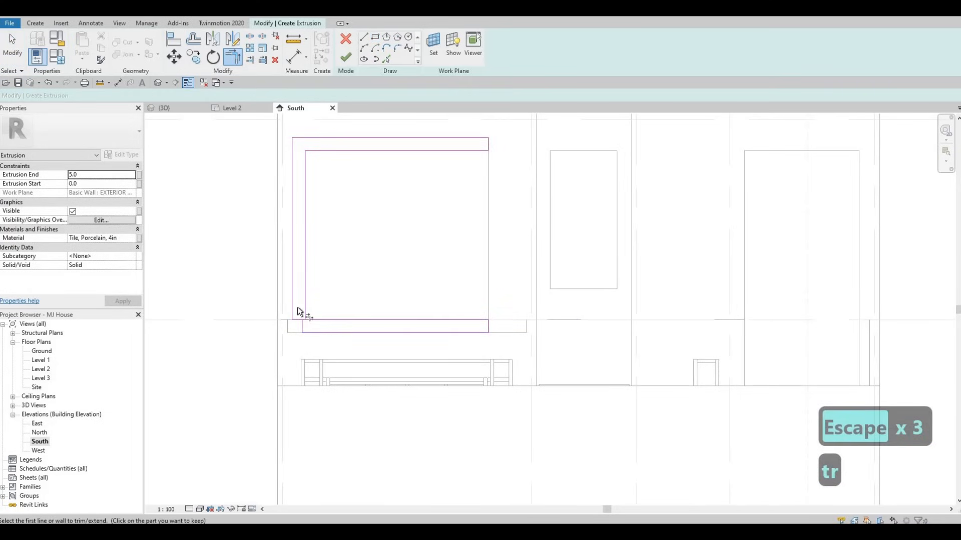
key("Escape")
key("Escape")
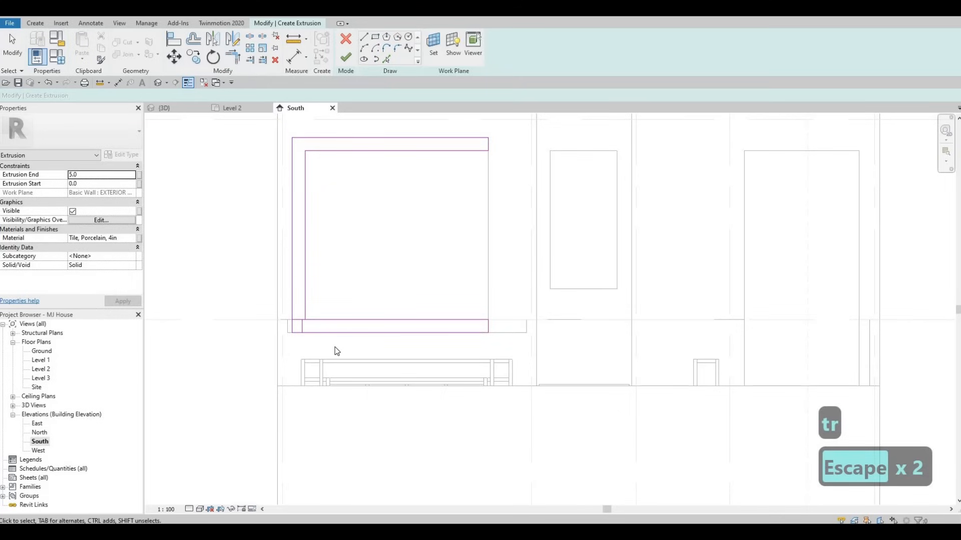
Delete the leftover sketch lines at the lower left corner so the frame profile forms one closed loop.
left_click_drag(252, 292, 335, 345)
key("Delete")
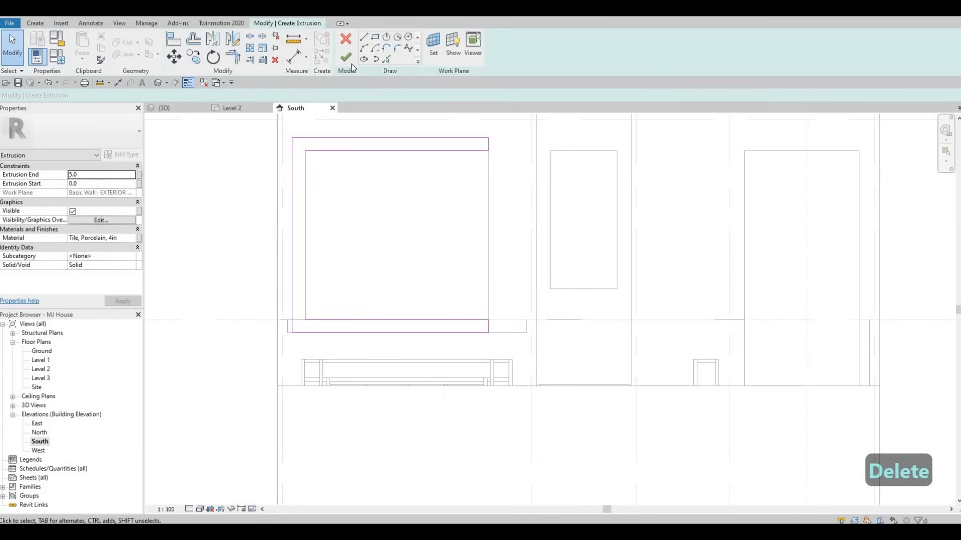
Set the extrusion end to 600 and assign the Glulam 28c material from the AEC Wood materials library.
left_click(92, 175)
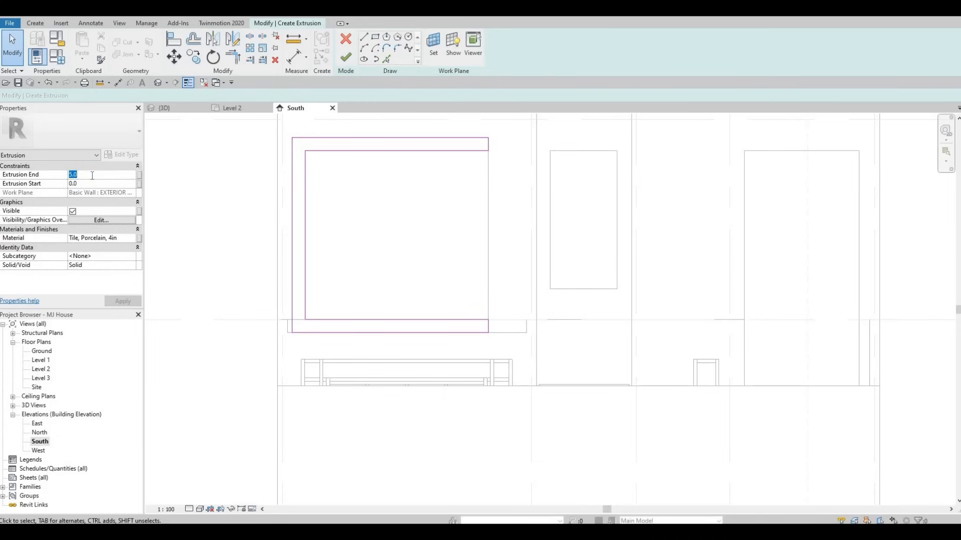
type("600")
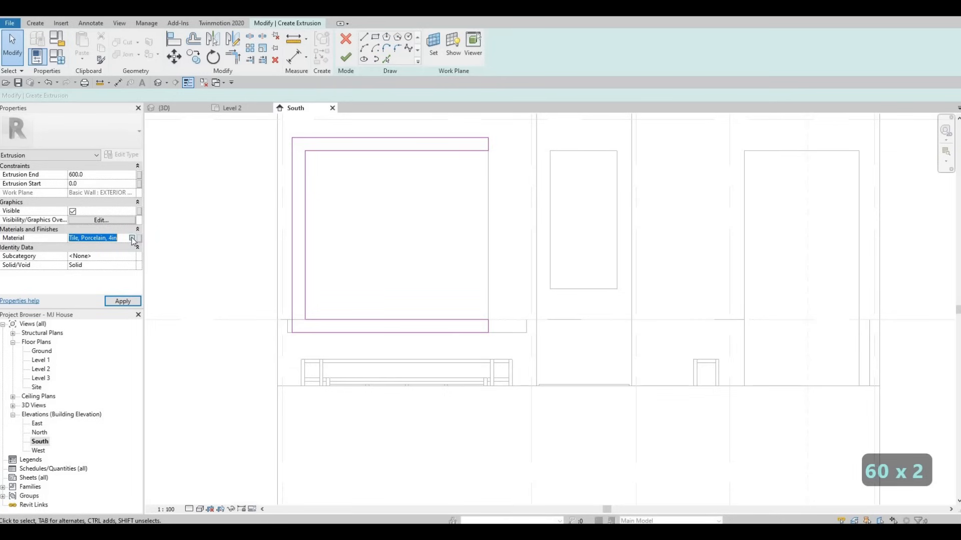
left_click(132, 239)
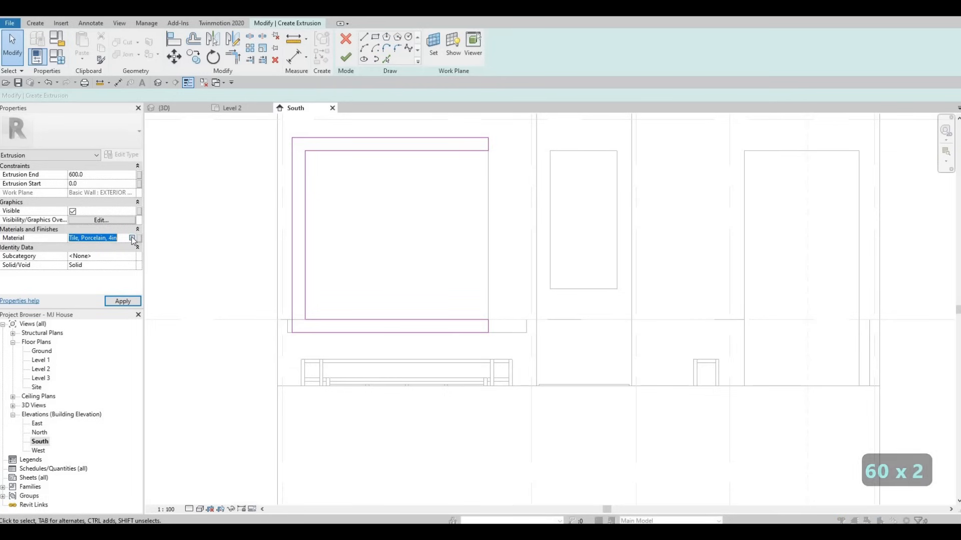
scroll(304, 150, "up", 1)
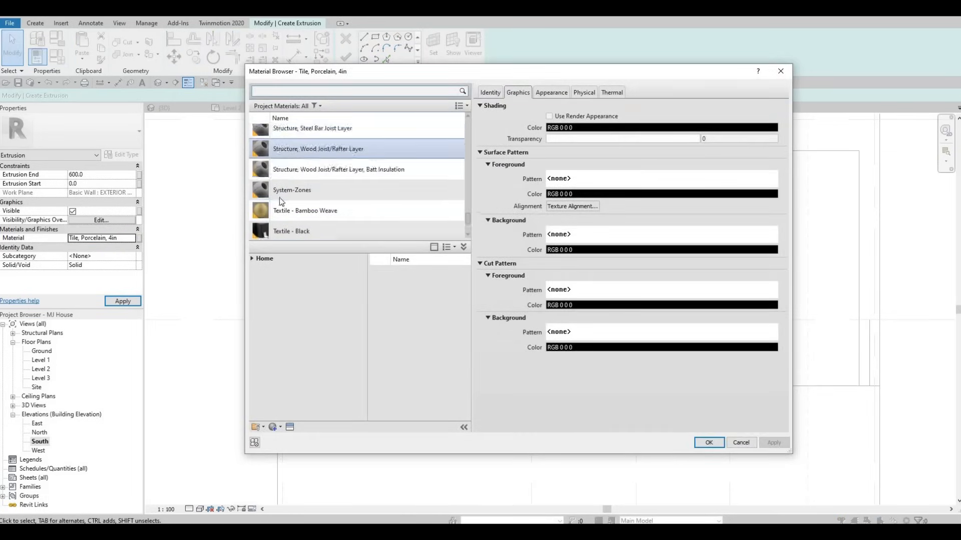
scroll(305, 194, "down", 1)
scroll(310, 190, "down", 4)
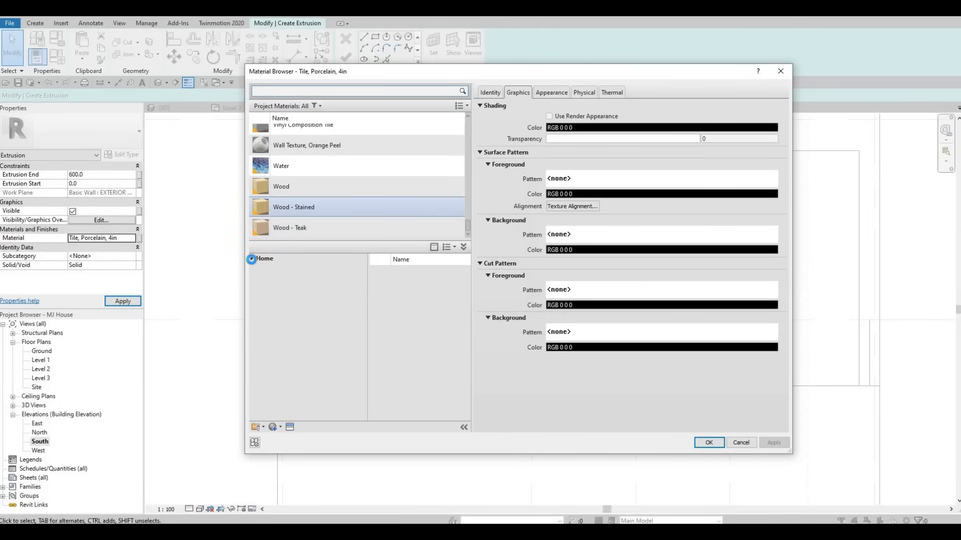
left_click(251, 259)
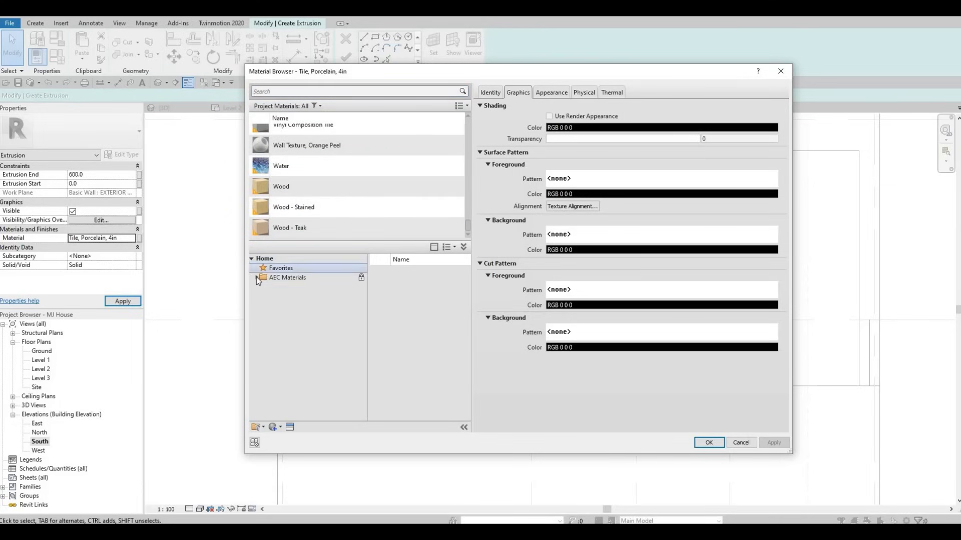
double_click(263, 277)
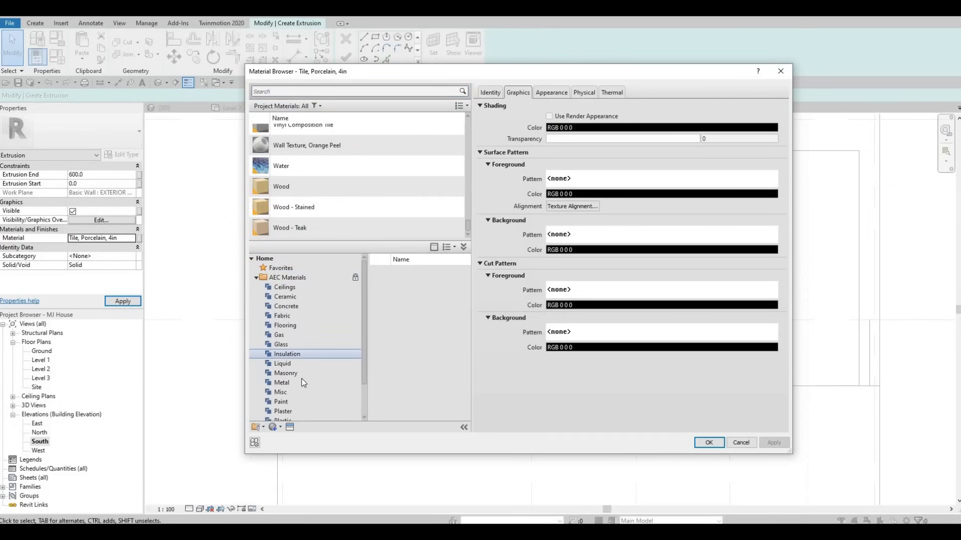
scroll(301, 378, "down", 2)
left_click(280, 411)
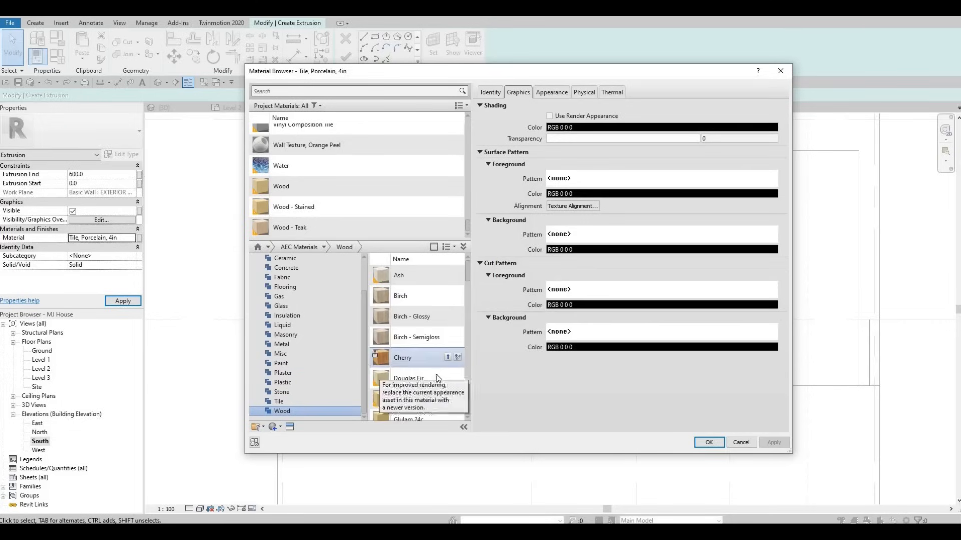
scroll(435, 375, "down", 5)
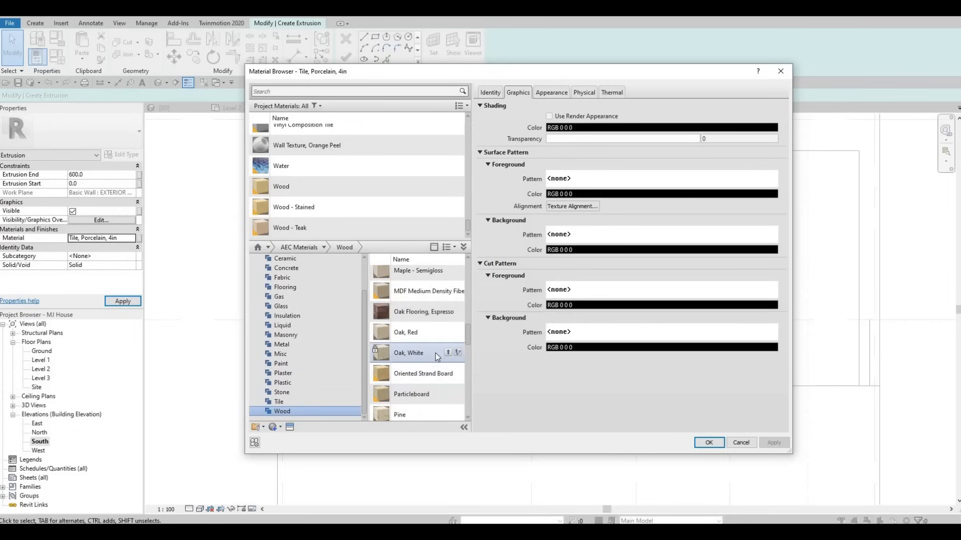
scroll(436, 350, "up", 3)
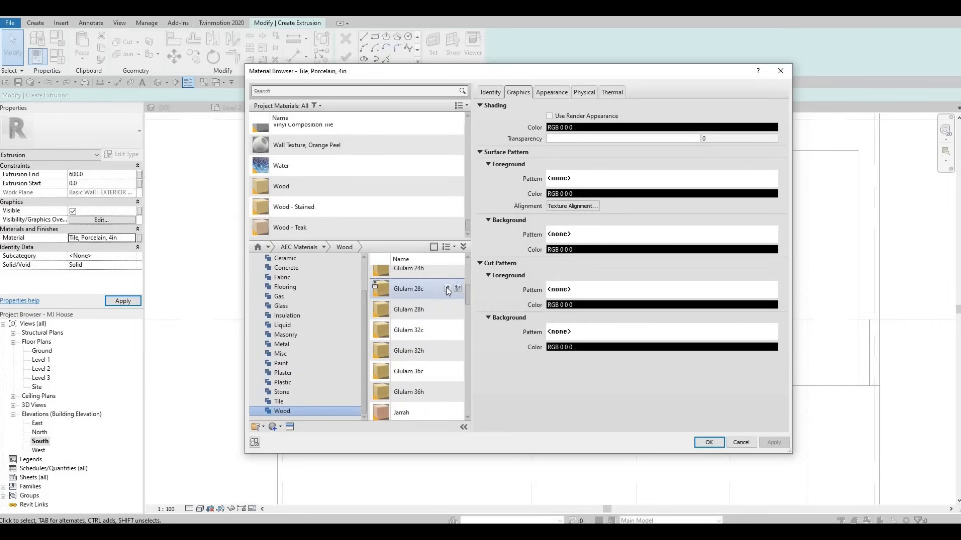
left_click(708, 442)
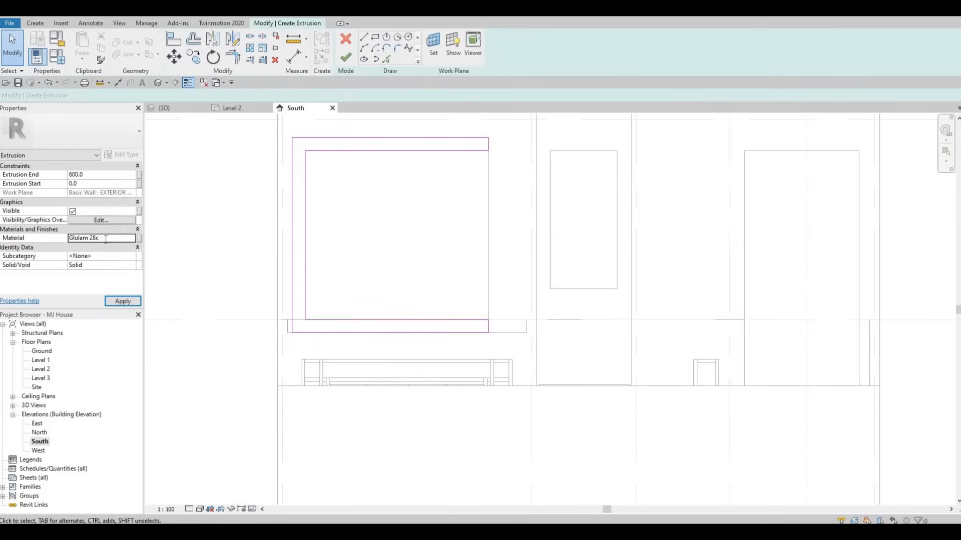
Copy the Glulam 28c material name, then finish the extrusion sketch and the in-place model.
left_click(107, 239)
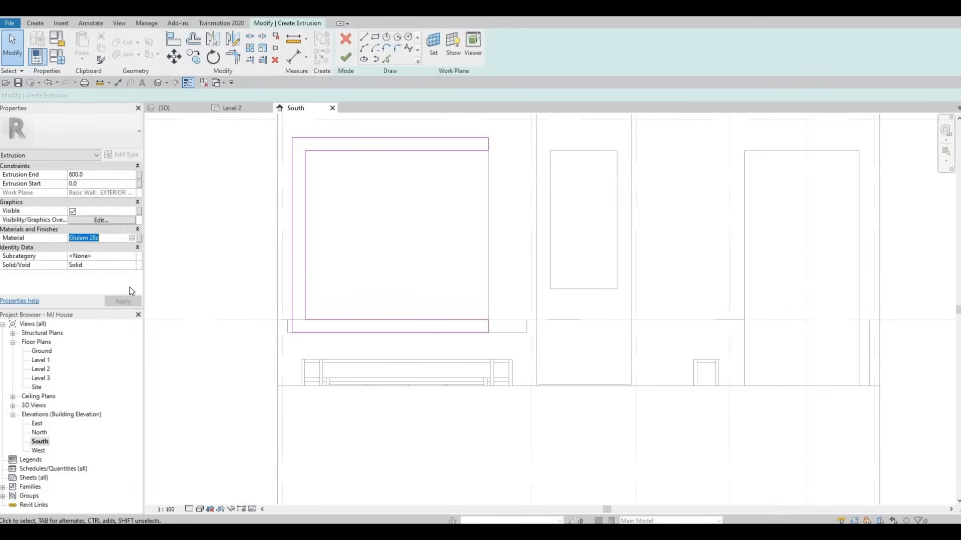
key("ctrl+c")
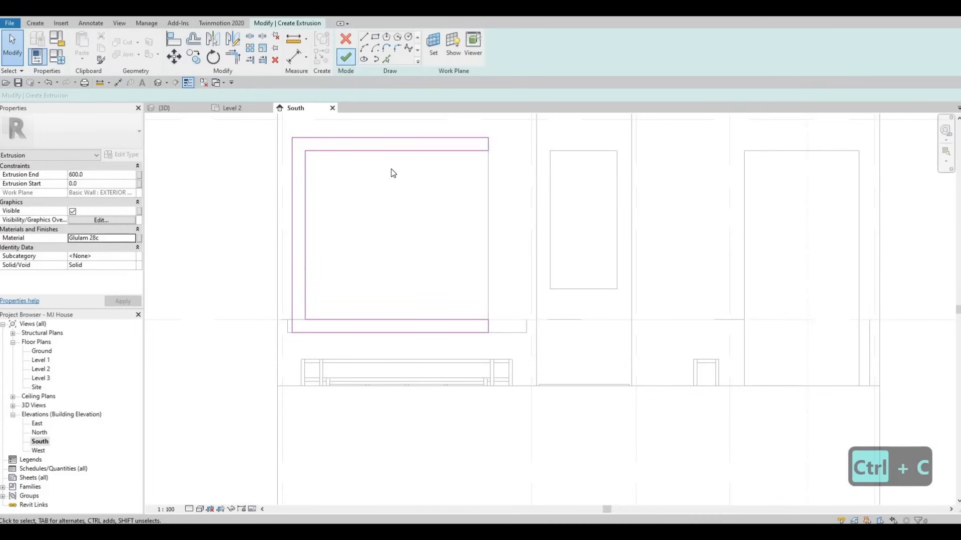
left_click(345, 57)
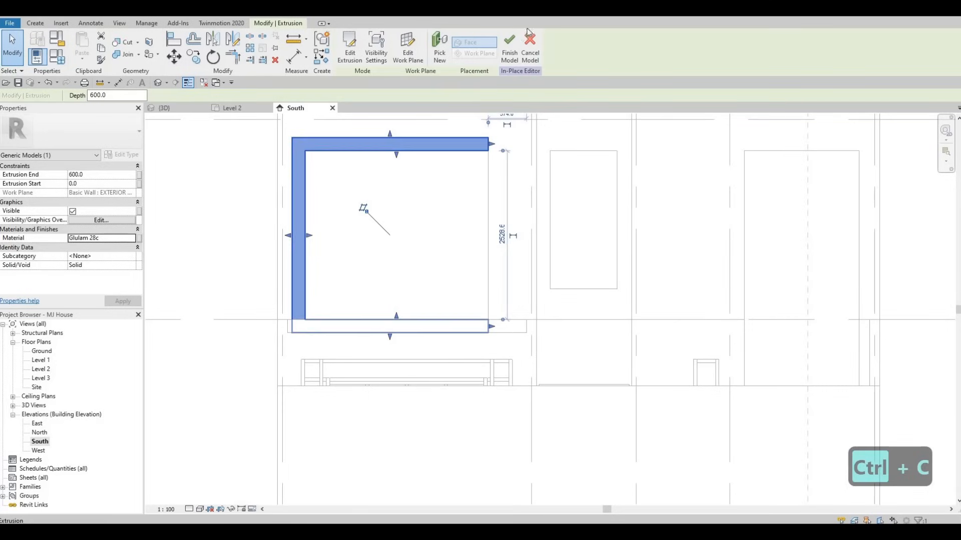
left_click(515, 45)
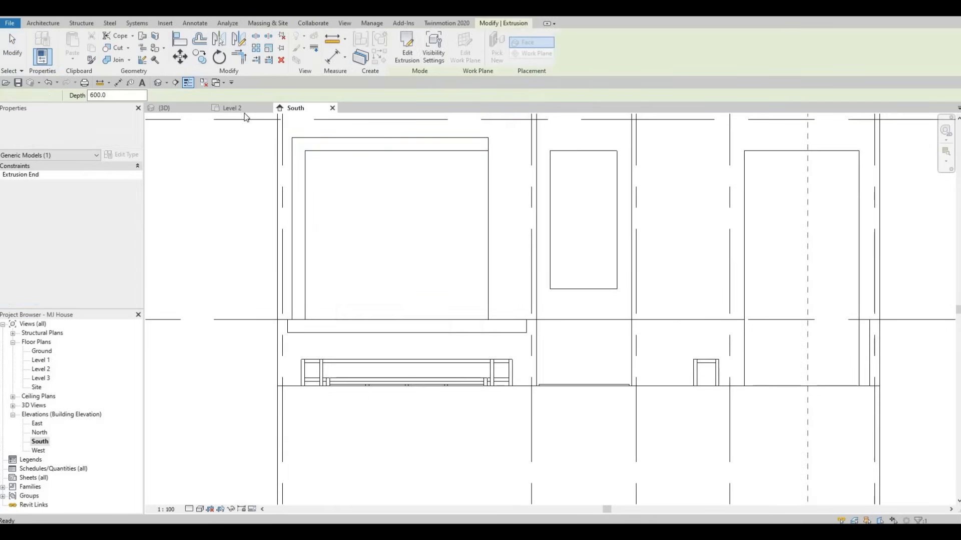
In the Level 2 plan, delete the rectangular element outside the upper-left bedroom wall.
left_click(224, 109)
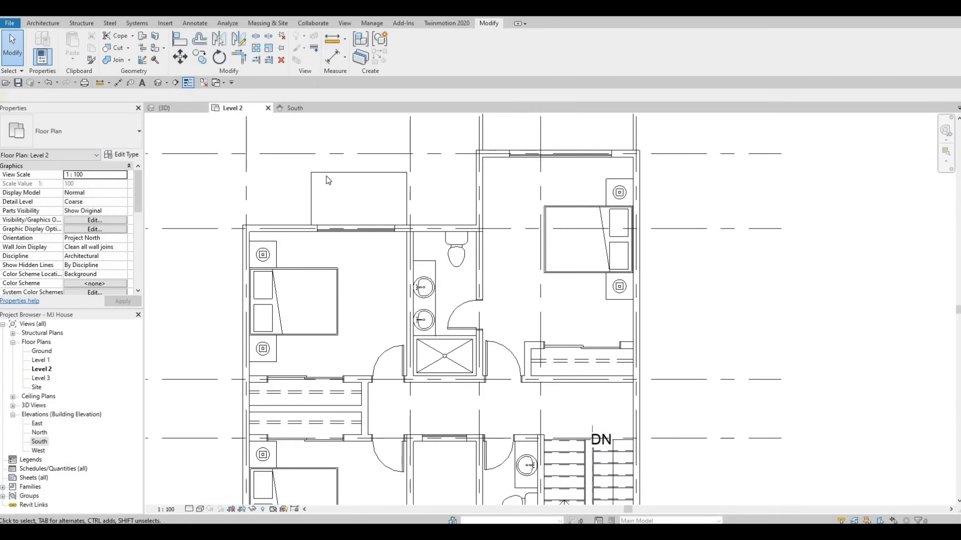
left_click(325, 175)
key("Delete")
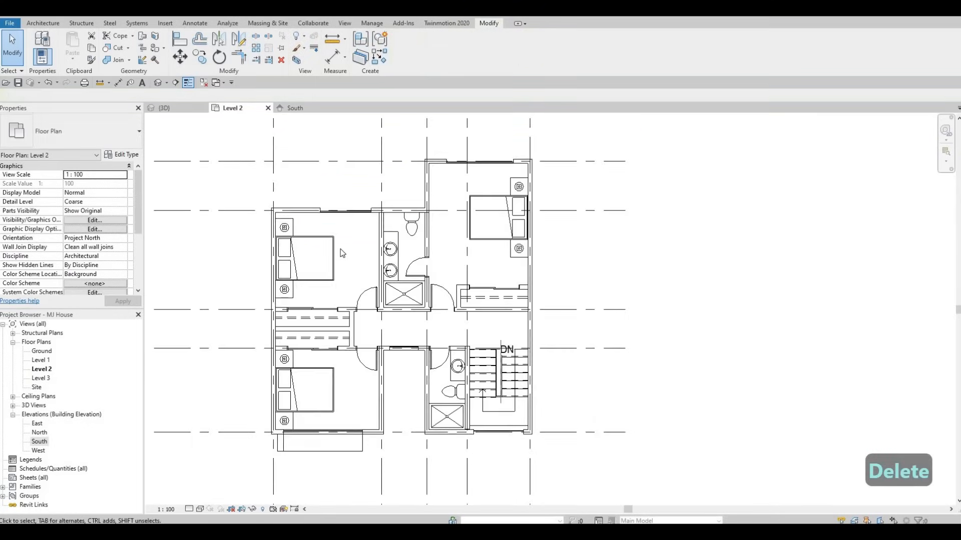
Inspect the new frame around the Level 2 bedroom curtain wall in the 3D view.
scroll(364, 300, "down", 5)
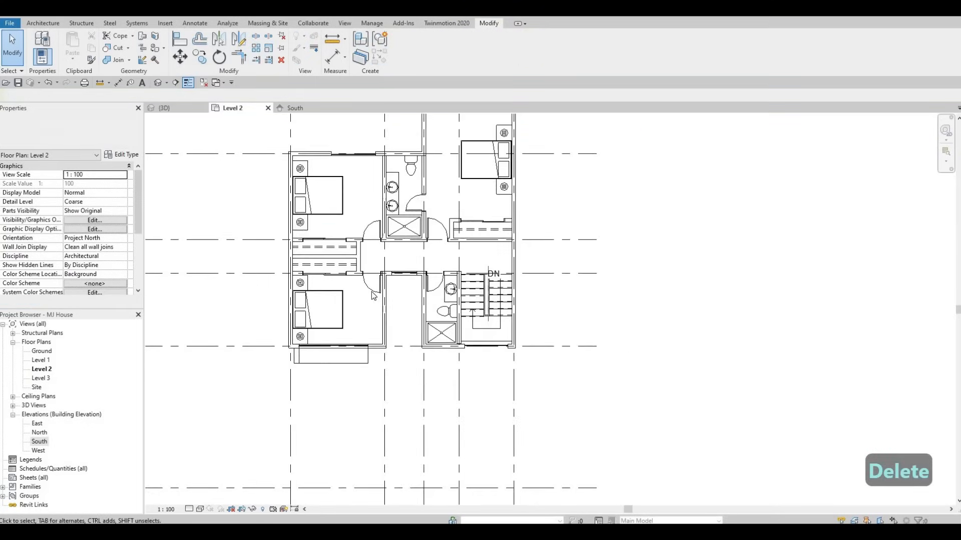
left_click(165, 107)
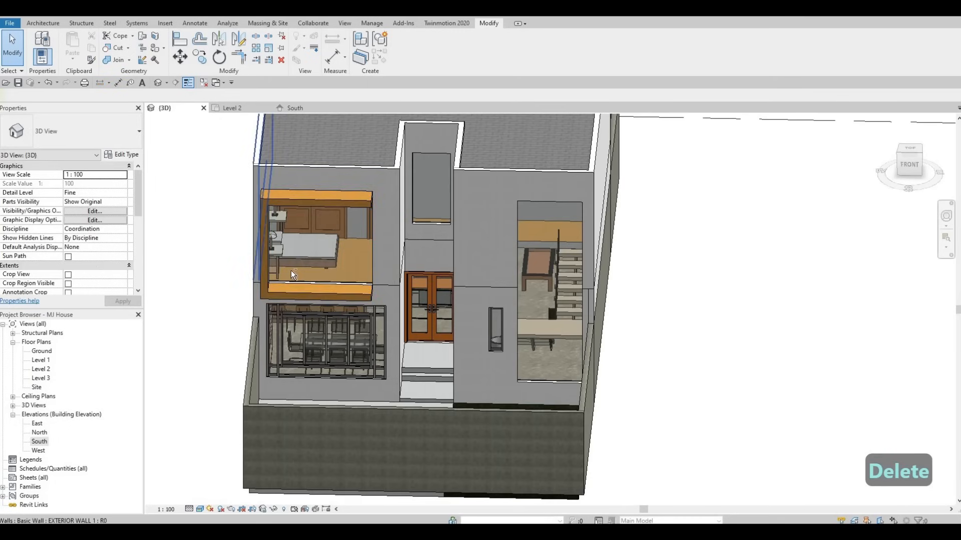
middle_click_drag(428, 272, 416, 270, "shift")
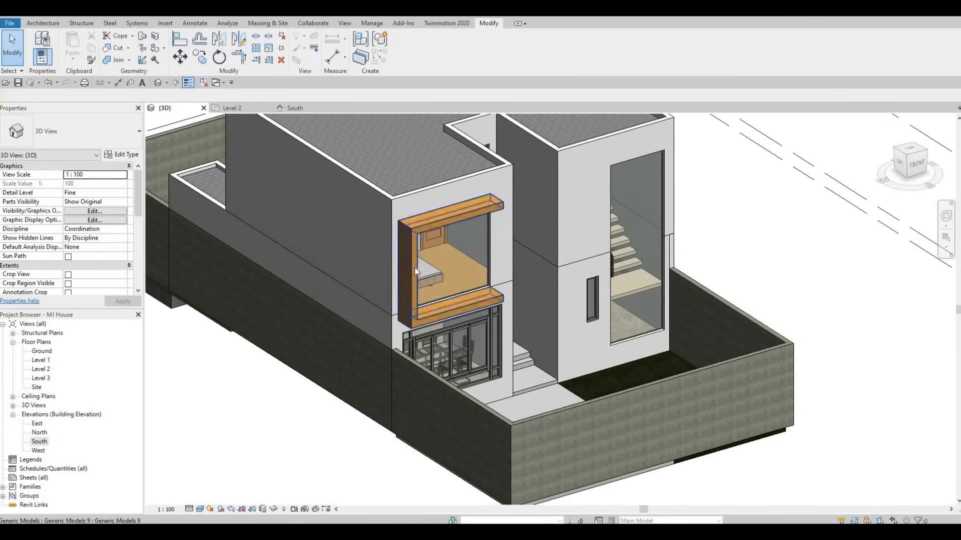
left_click(461, 273)
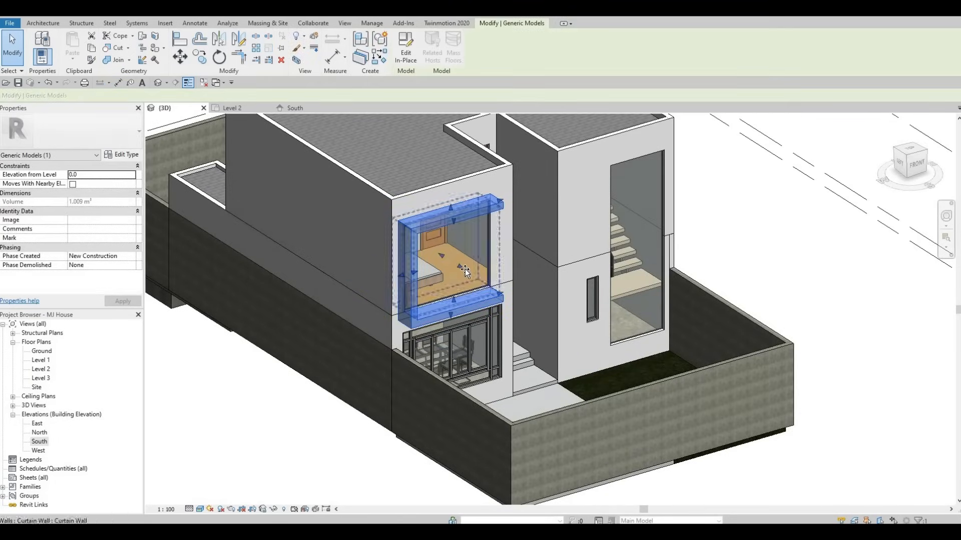
left_click_drag(463, 269, 472, 275)
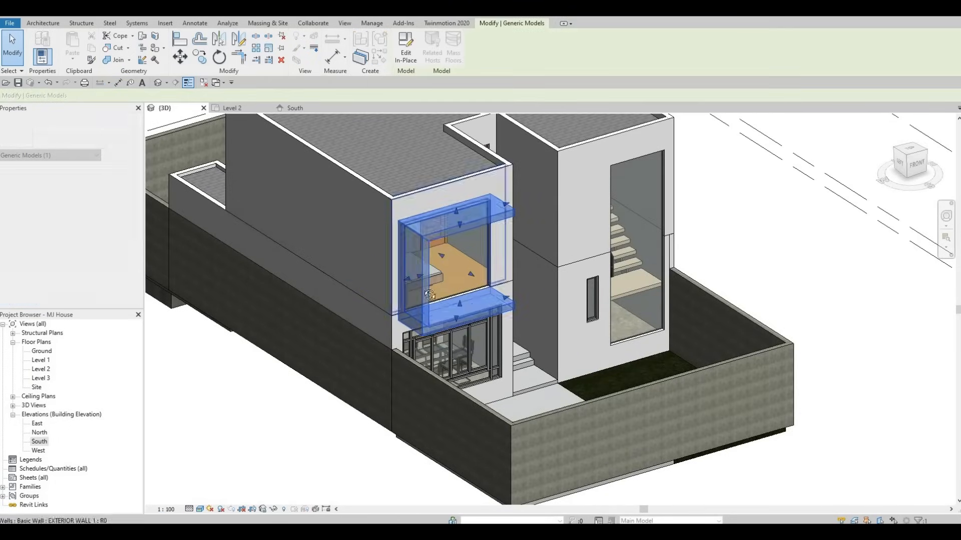
middle_click_drag(430, 294, 532, 264, "shift")
key("Escape")
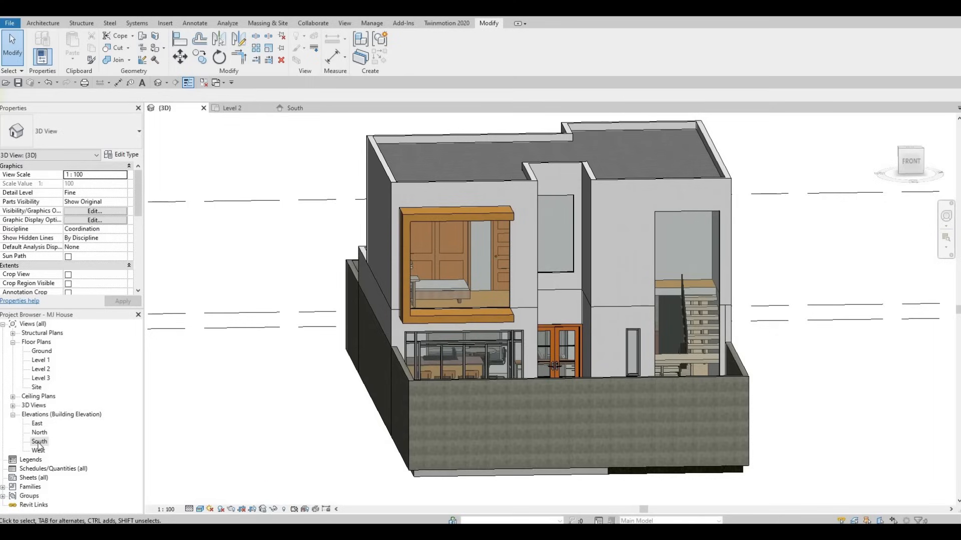
In the South elevation, stretch the frame's bands past the curtain wall's right edge.
key("Escape")
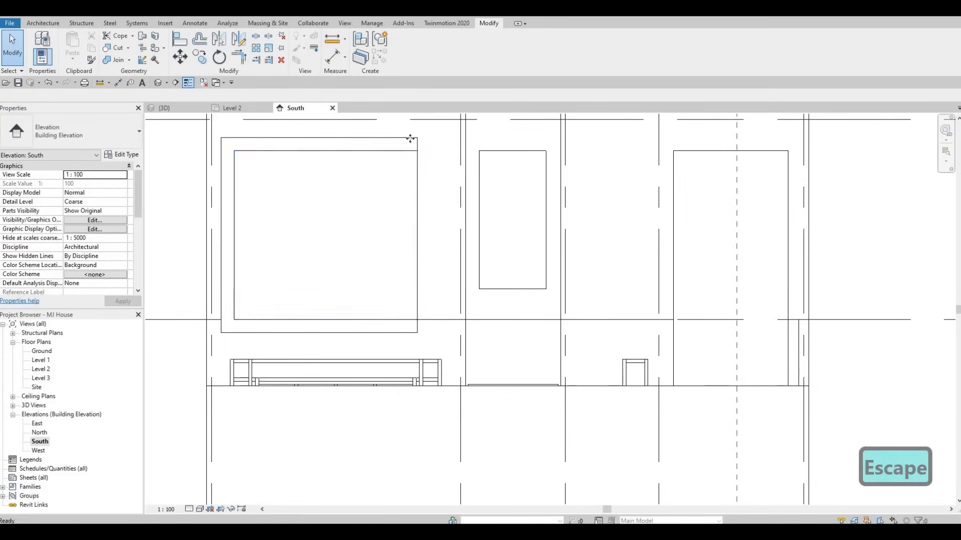
left_click(425, 147)
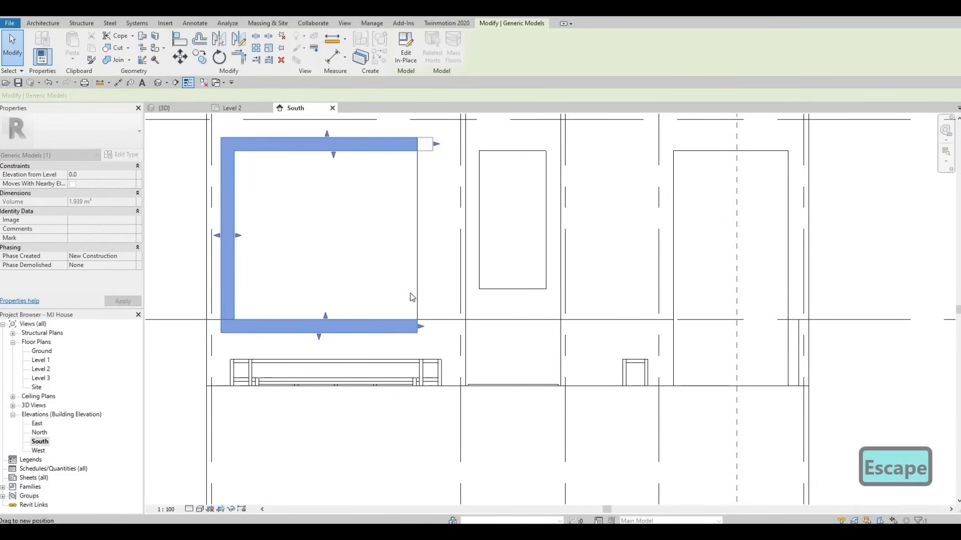
left_click_drag(423, 331, 446, 309)
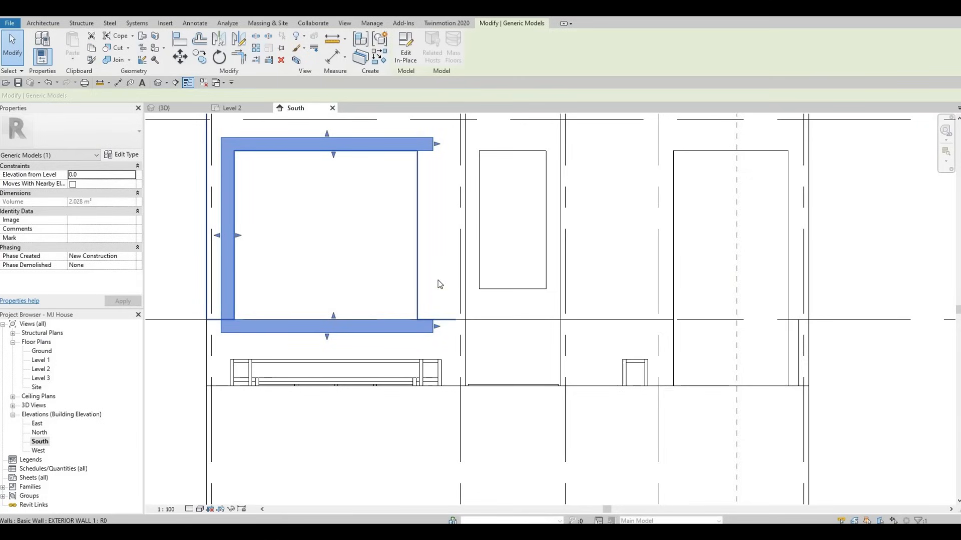
Align the end of the frame's bottom band with the end of its top band.
key("a")
key("l")
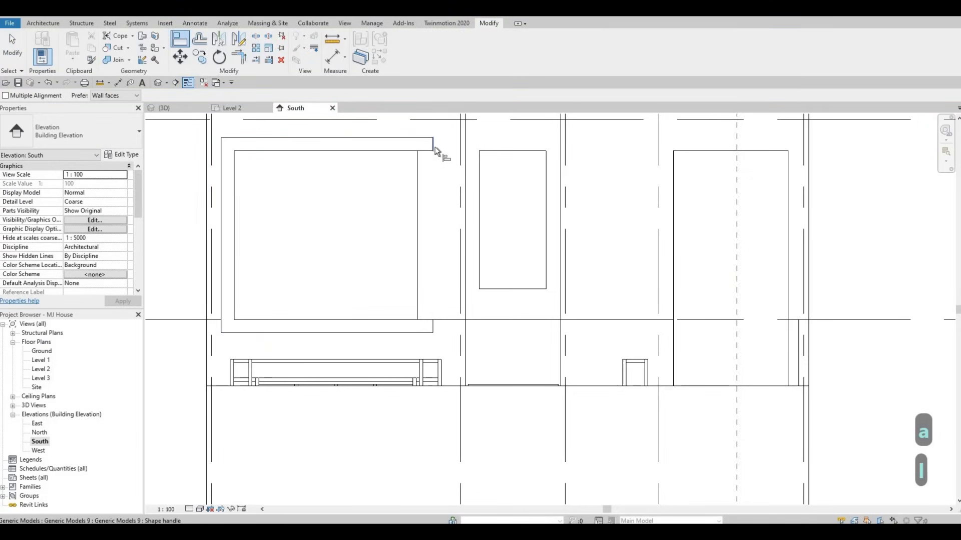
left_click(433, 146)
left_click(434, 326)
key("Escape")
key("Escape")
scroll(378, 260, "down", 3)
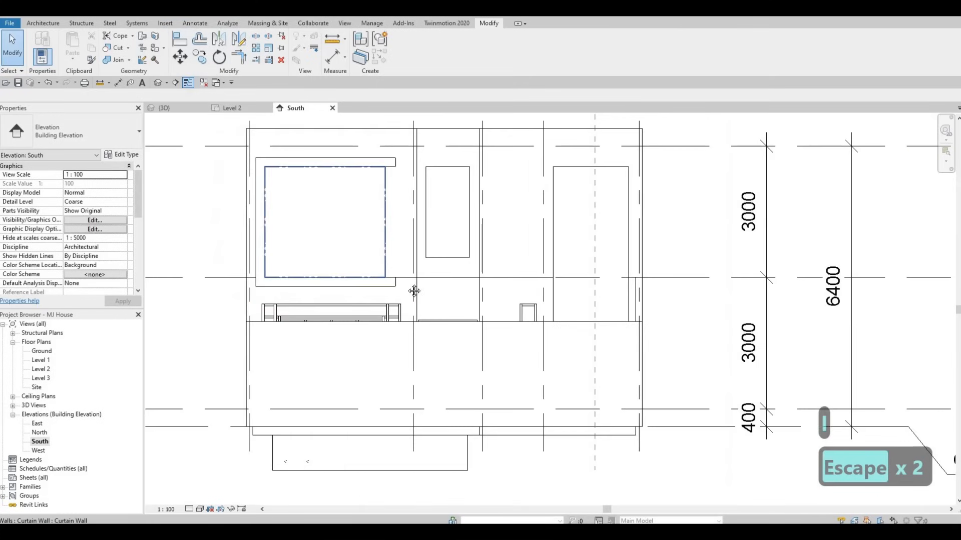
middle_click_drag(480, 217, 507, 196)
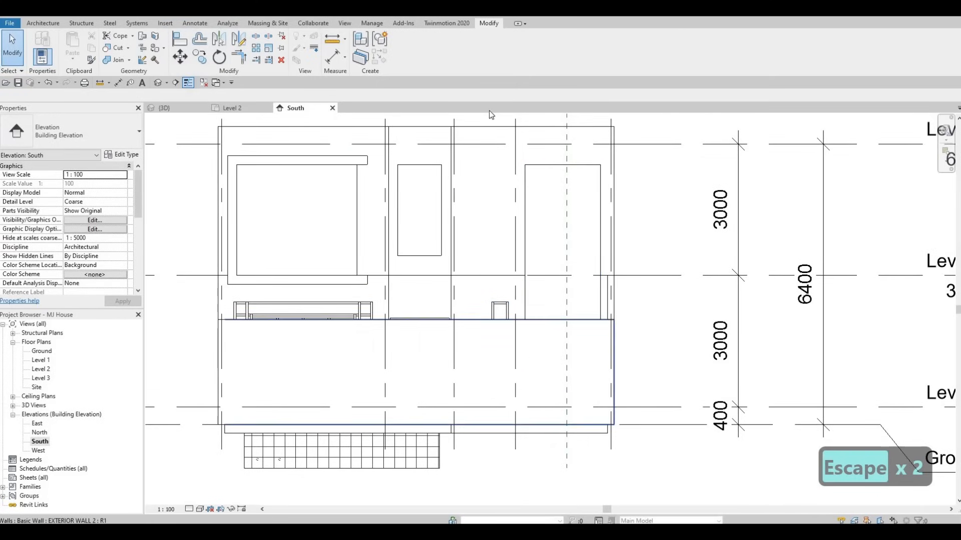
Start a new extrusion in the frame's in-place model on the wall face and sketch a rectangle along the right curtain wall opening.
left_click(365, 161)
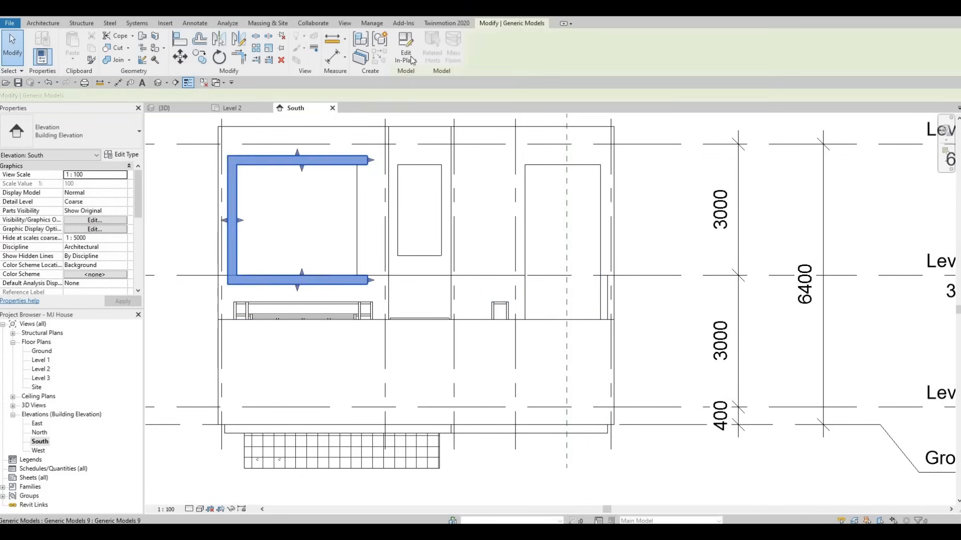
left_click(406, 60)
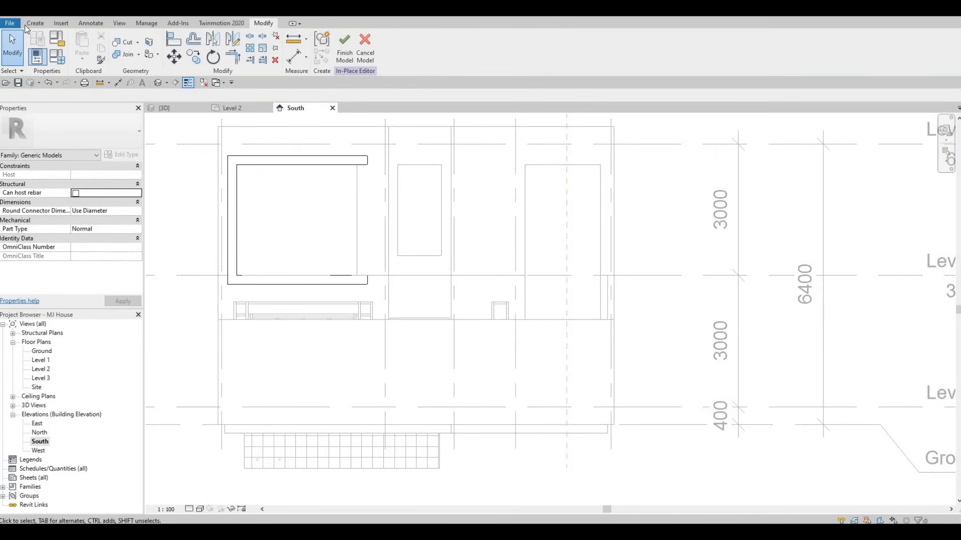
left_click(80, 47)
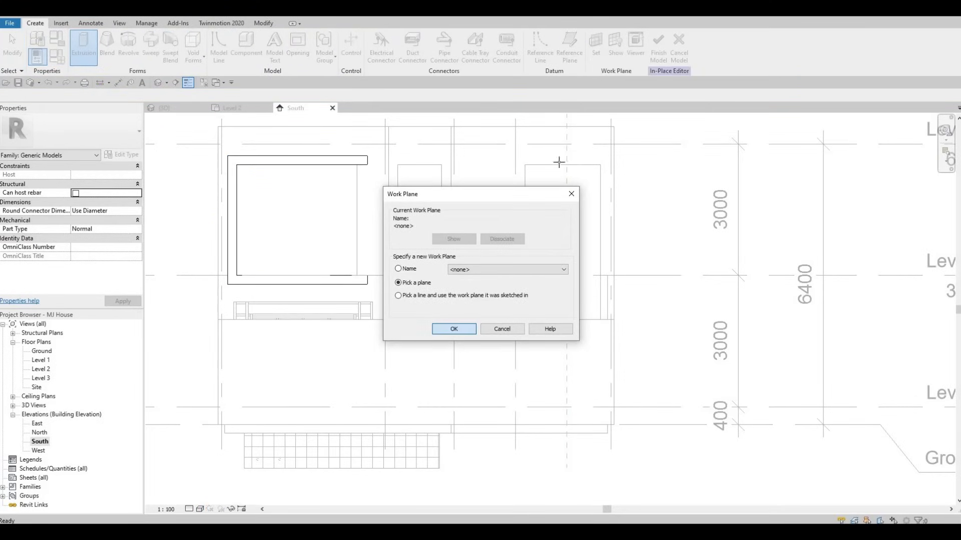
key("Return")
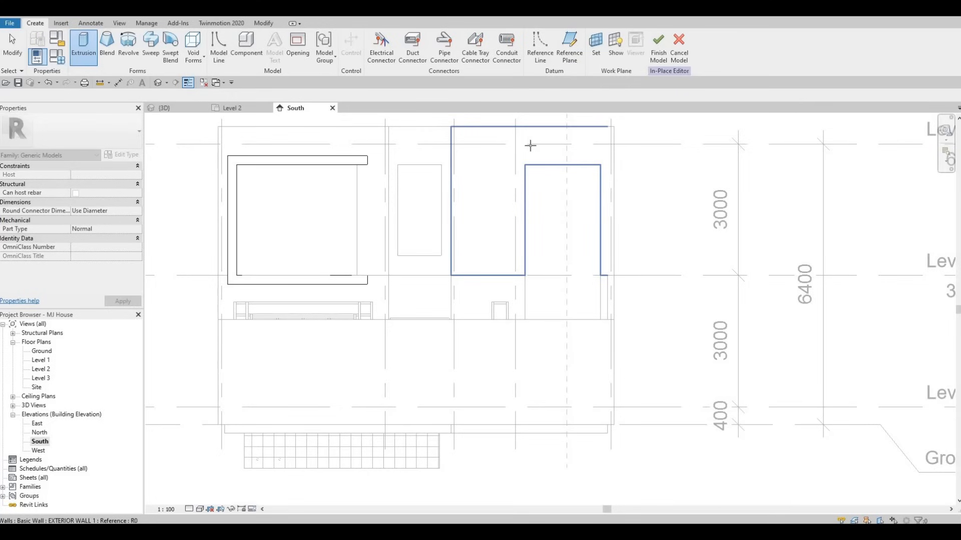
left_click(193, 128)
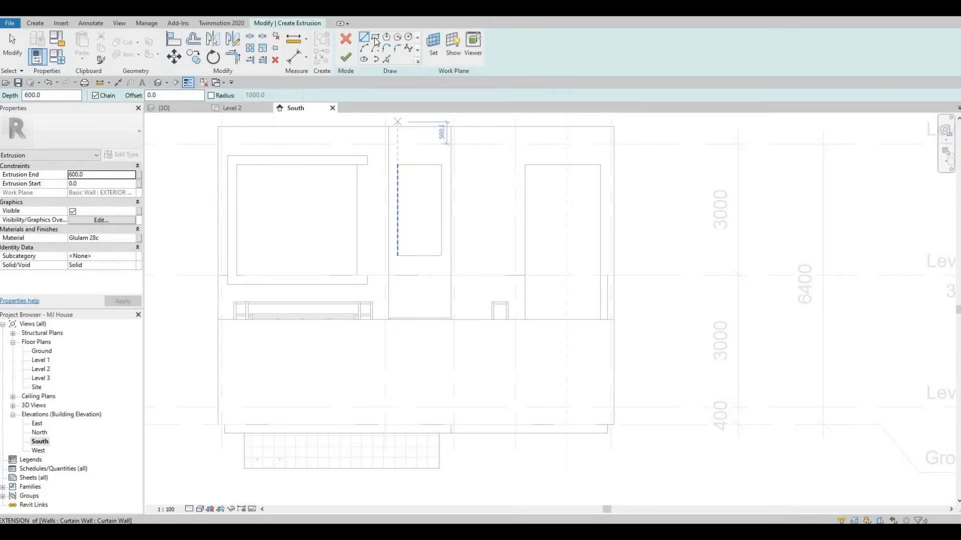
left_click(526, 167)
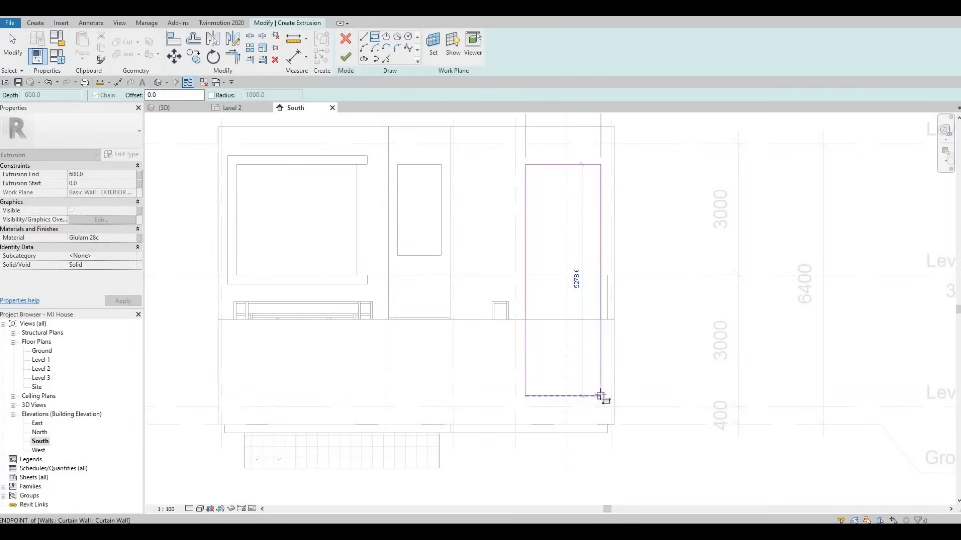
left_click(600, 395)
key("Escape")
key("Escape")
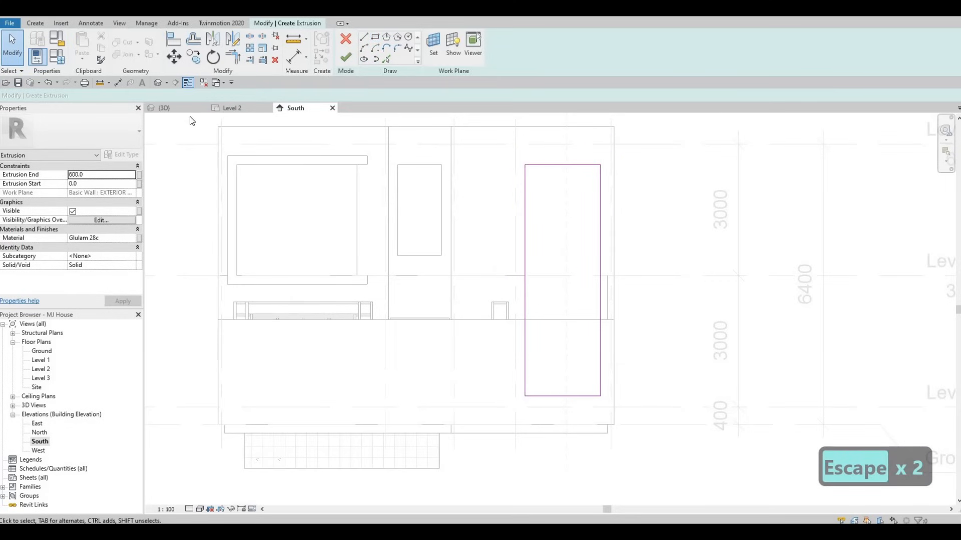
Sketch an outer rectangle offset 200 mm around the first rectangle in the South elevation.
left_click(175, 111)
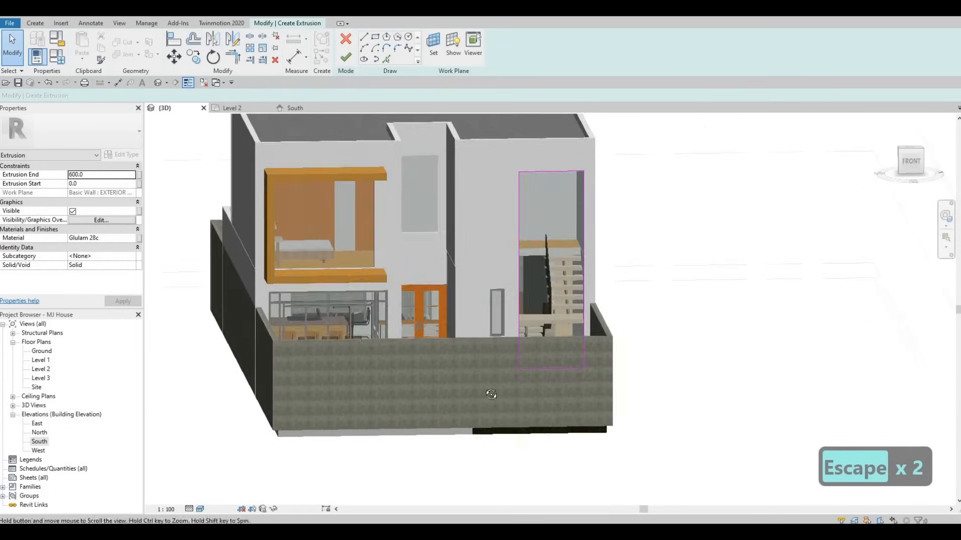
mouse_move(491, 395)
middle_mouse_down("shift")
mouse_move(552, 302)
mouse_move(557, 268)
middle_mouse_up("shift")
scroll(563, 254, "up", 6)
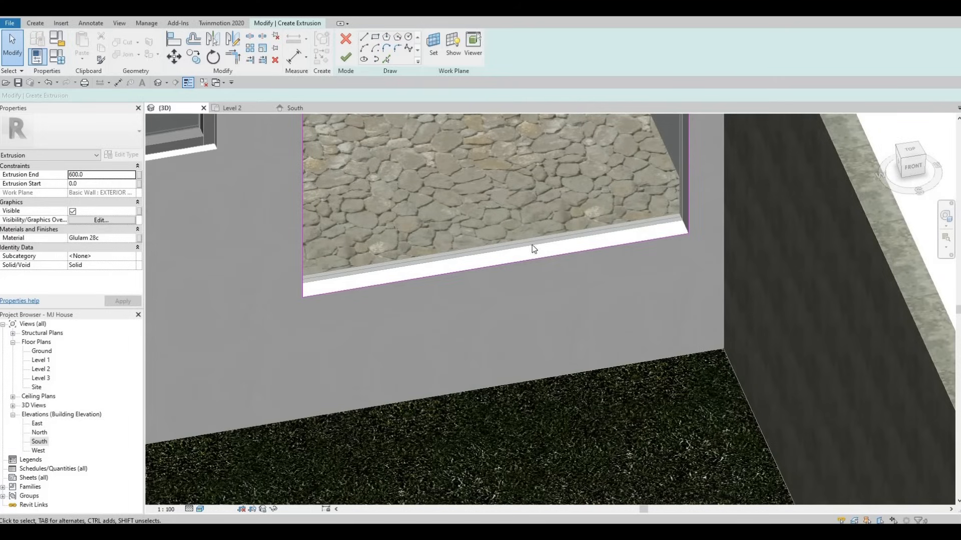
scroll(534, 248, "down", 3)
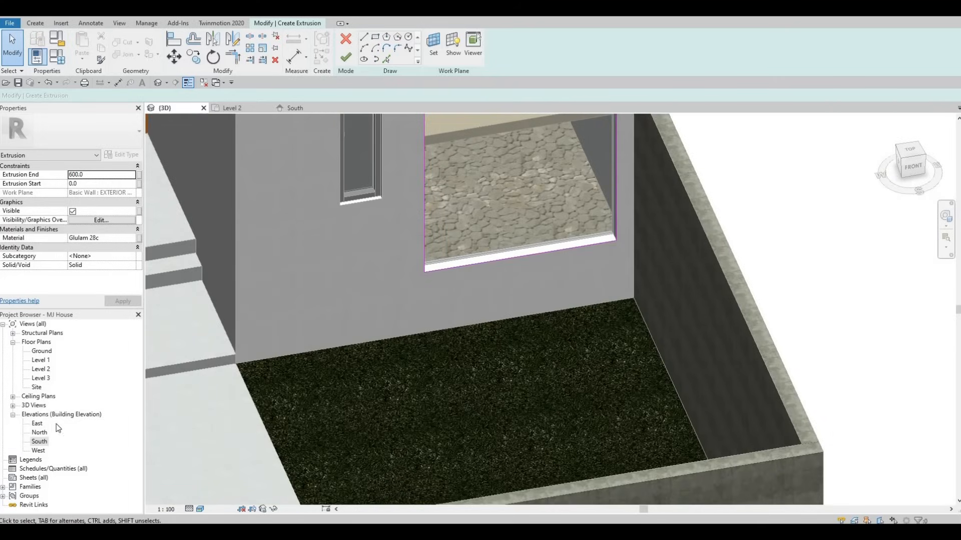
double_click(39, 441)
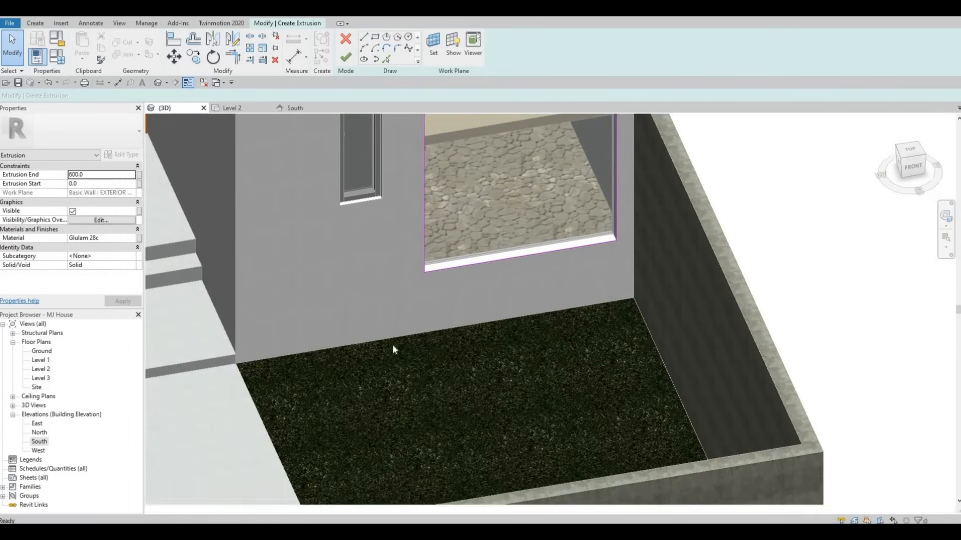
scroll(377, 332, "up", 4)
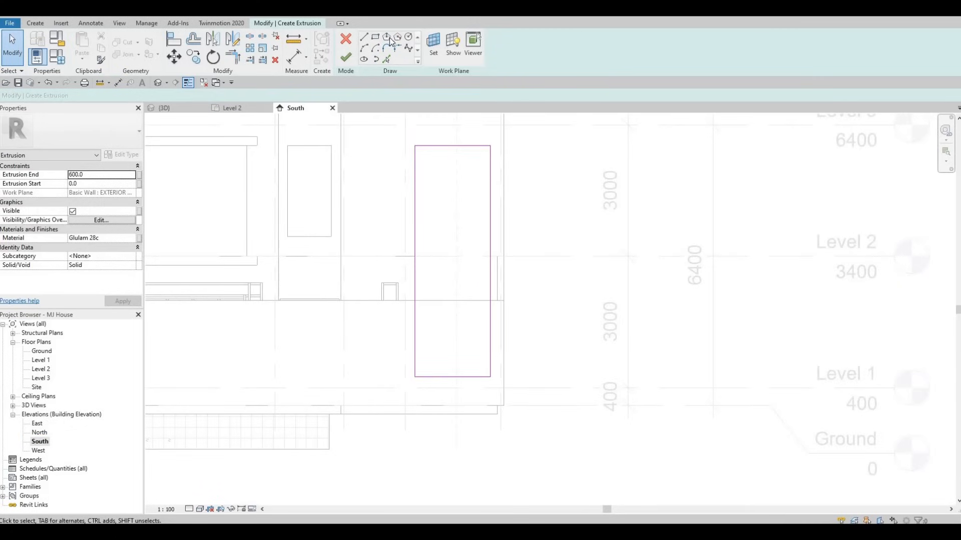
left_click(375, 36)
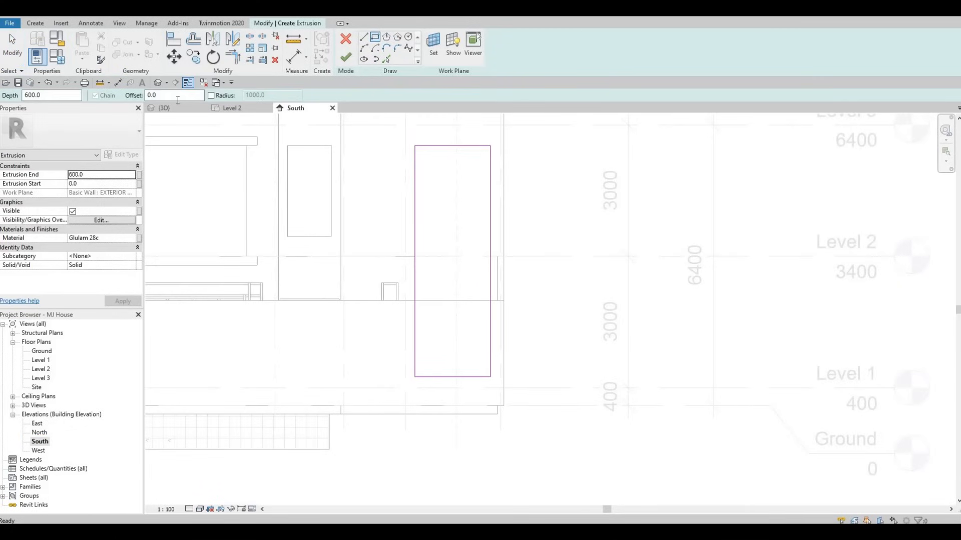
double_click(152, 95)
type("20")
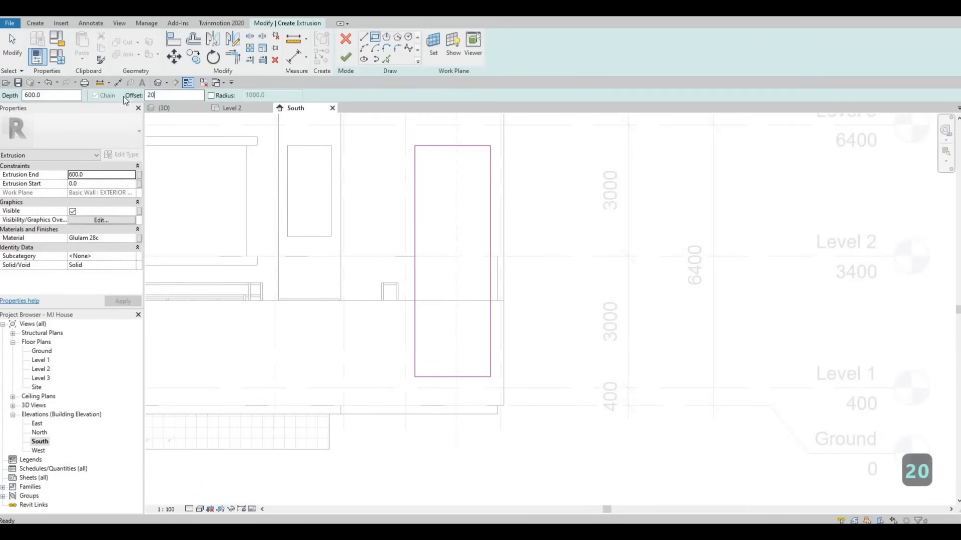
type("0")
left_click(415, 145)
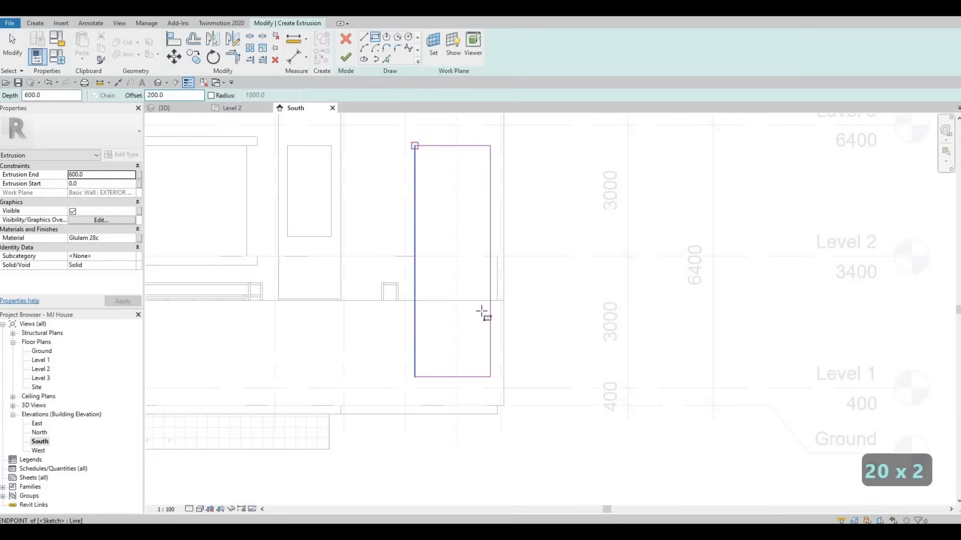
left_click(491, 377)
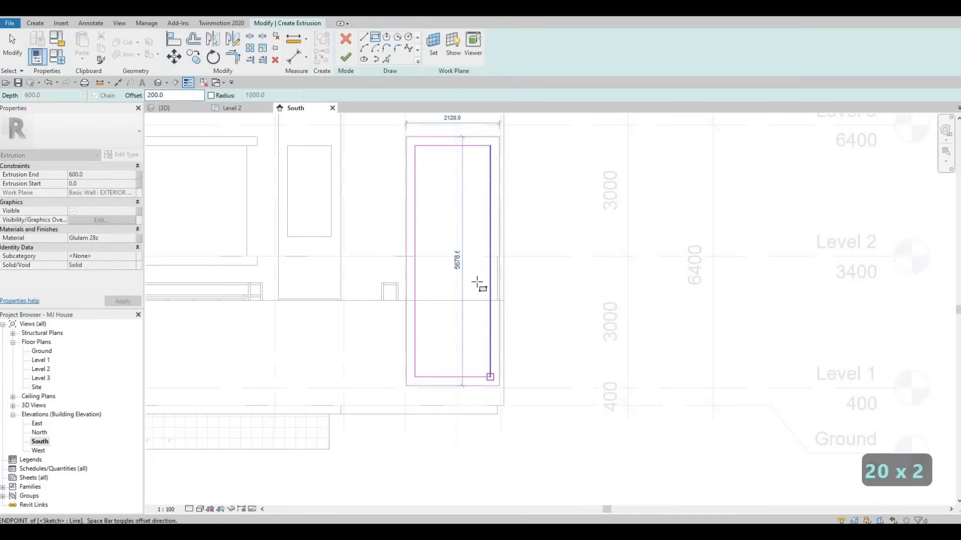
key("Escape")
Finish the new Glulam frame extrusion.
scroll(440, 288, "down", 2)
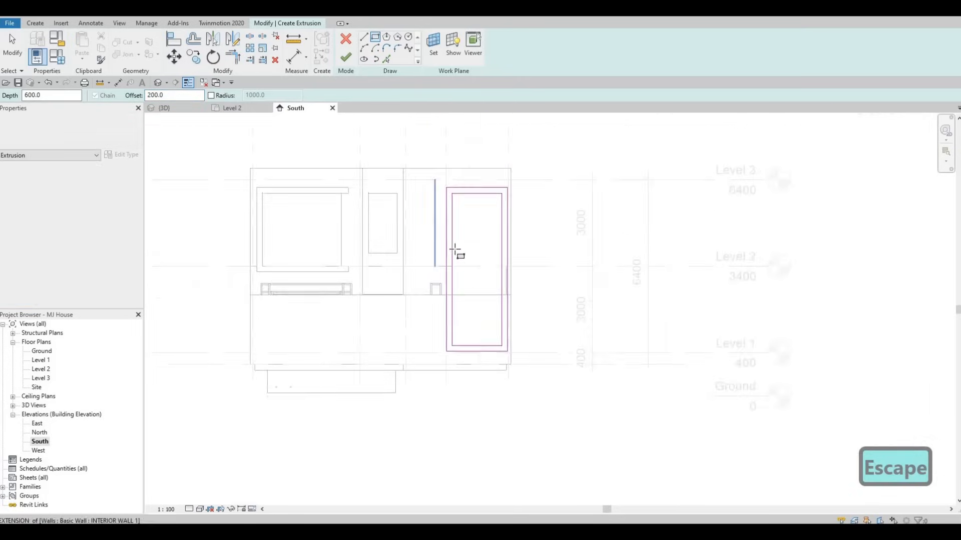
key("Escape")
middle_click_drag(499, 258, 554, 353)
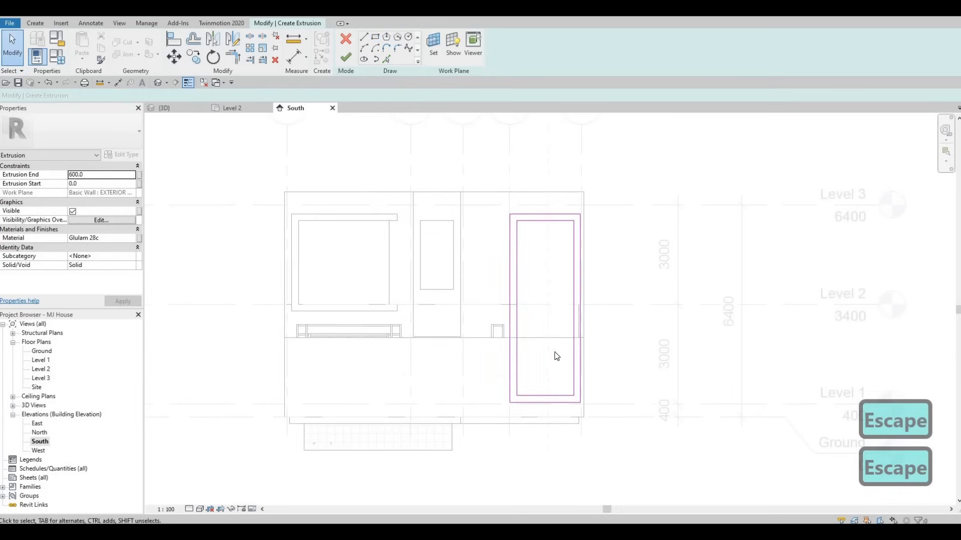
left_click(345, 56)
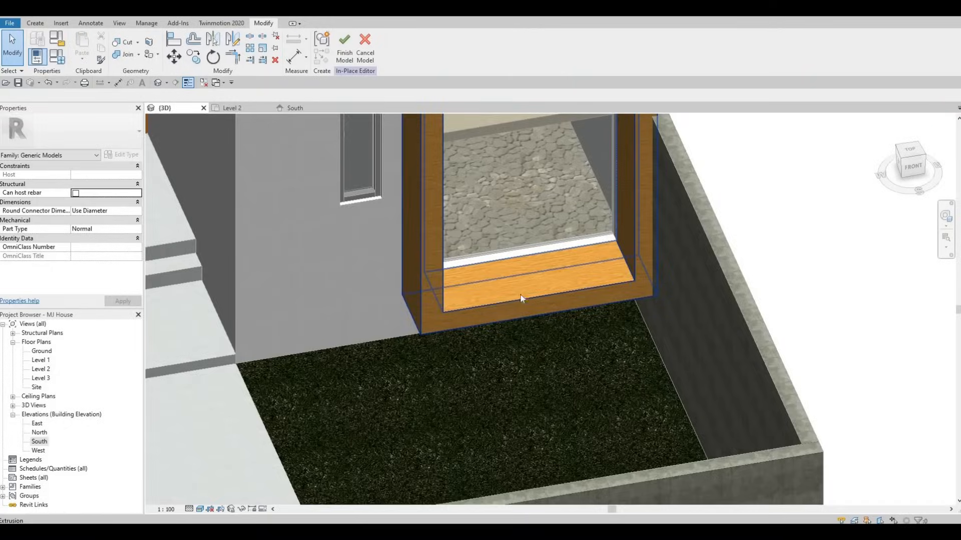
Inspect the new frame around the right curtain wall in the 3D view.
scroll(440, 259, "down", 5)
scroll(440, 258, "up", 3)
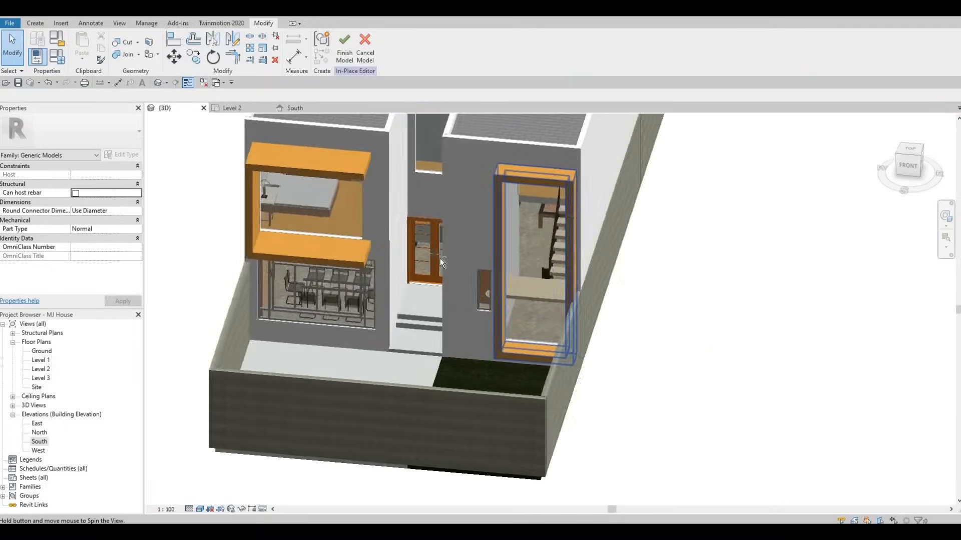
middle_click_drag(440, 258, 661, 278, "shift")
middle_click_drag(536, 275, 673, 225)
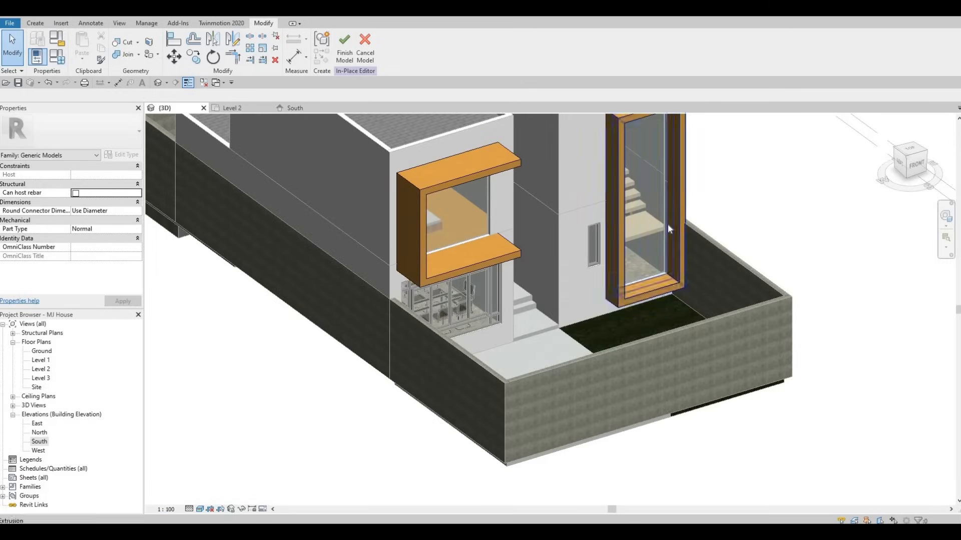
Finish the in-place frame model.
double_click(41, 361)
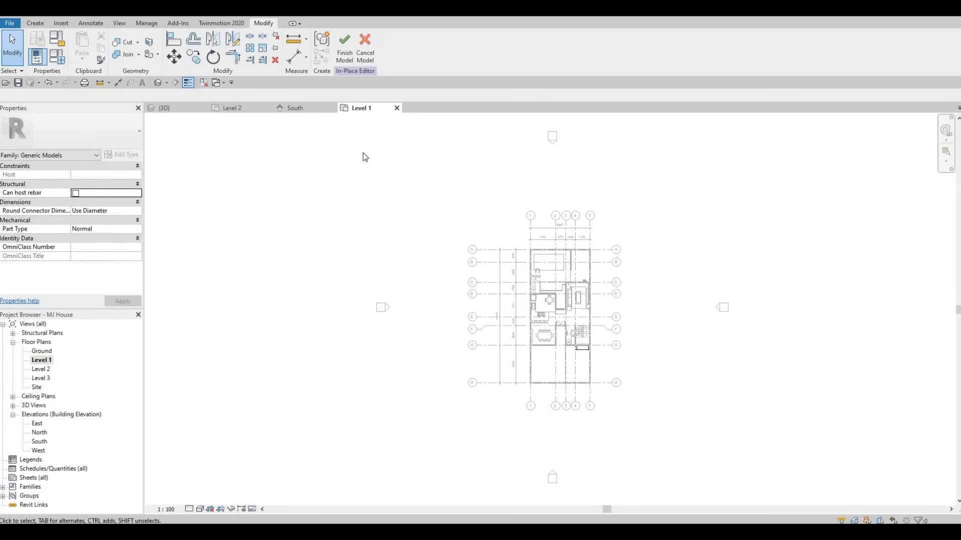
scroll(591, 366, "up", 10)
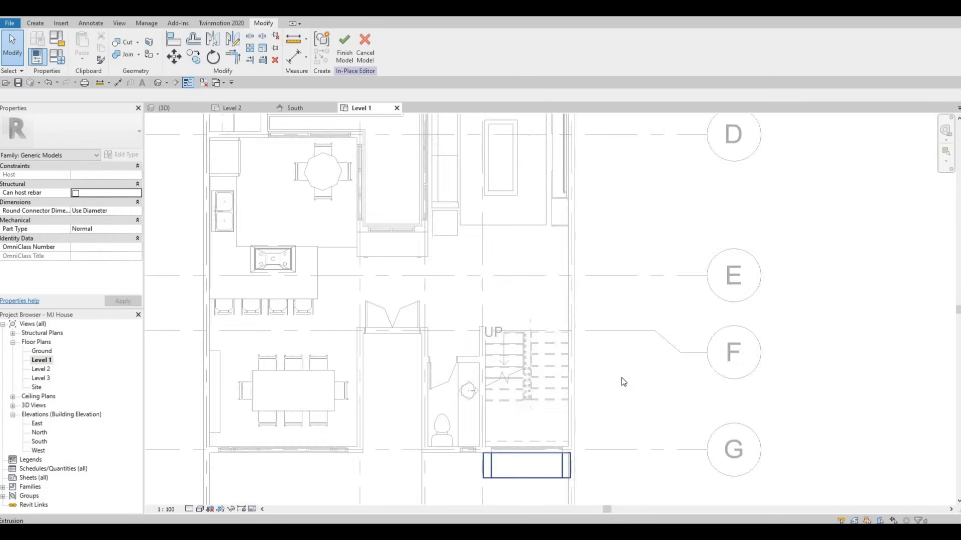
key("Escape")
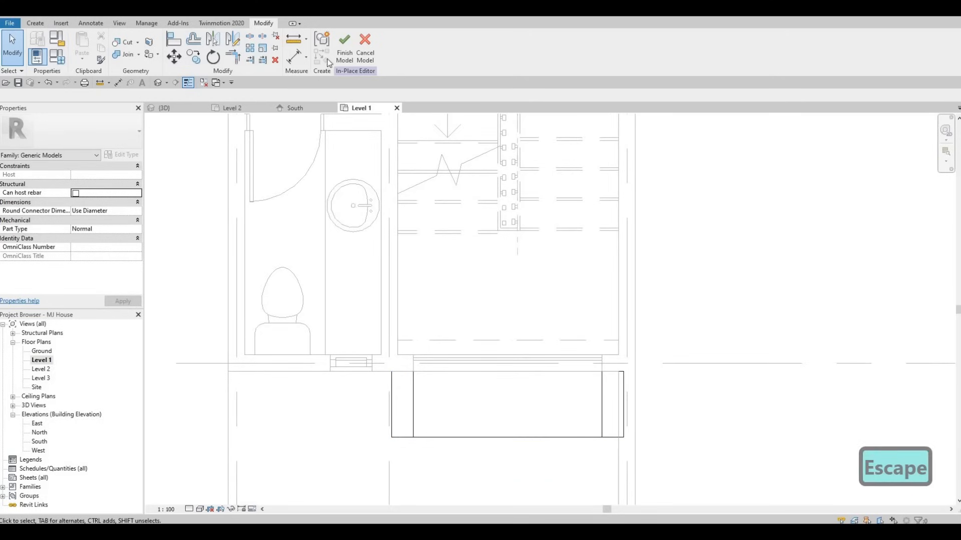
key("Escape")
left_click(344, 45)
In the Level 1 plan, shorten the curtain wall by pulling both ends inward to about 1560 mm long.
key("Escape")
scroll(608, 347, "up", 3)
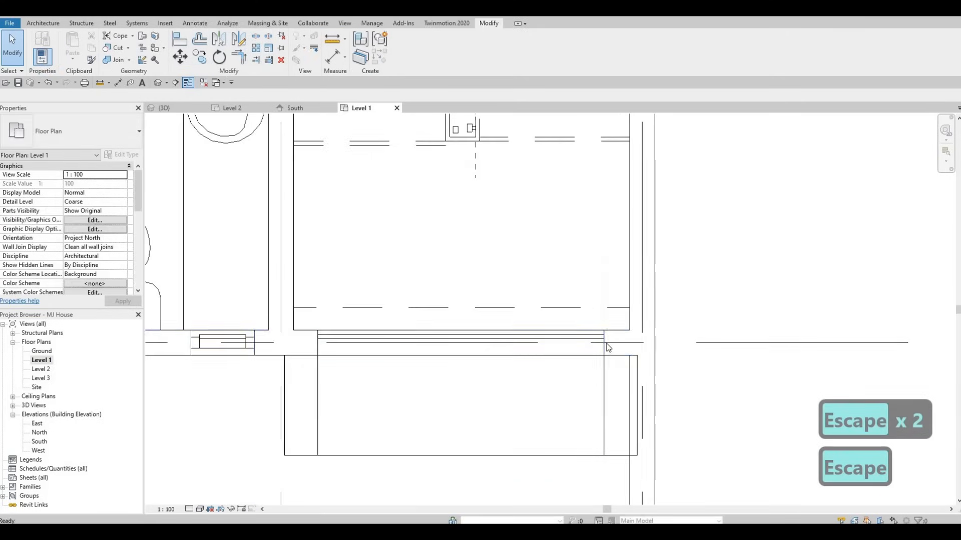
left_click(606, 345)
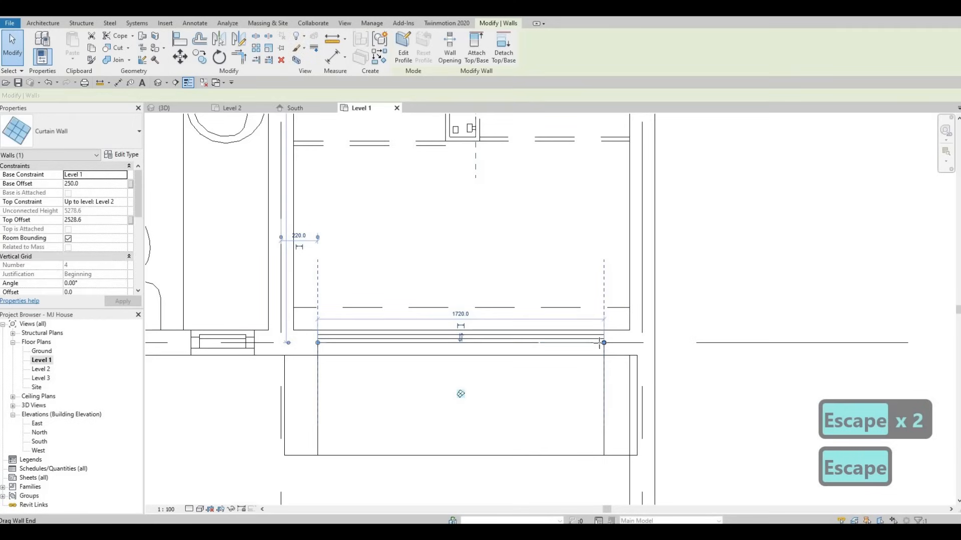
left_click_drag(600, 343, 591, 343)
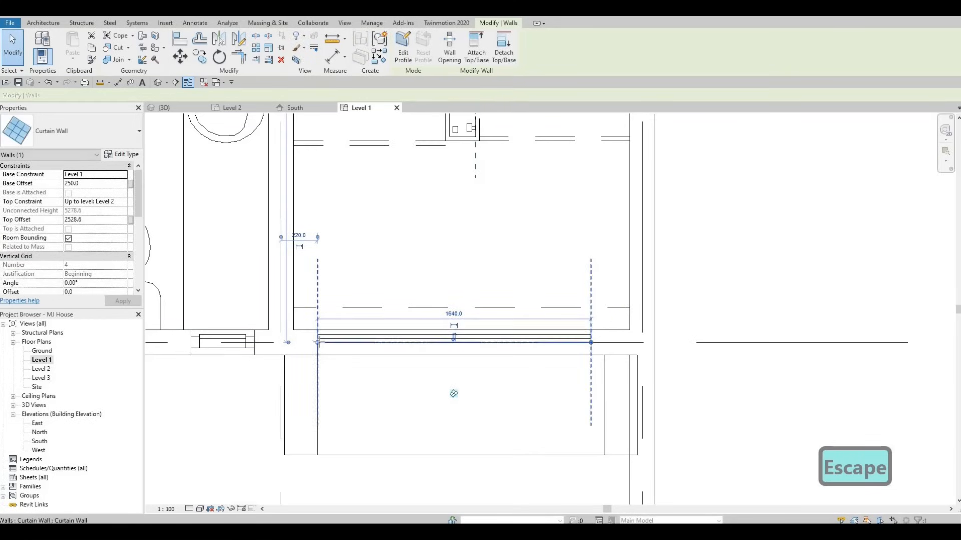
left_click_drag(317, 343, 330, 343)
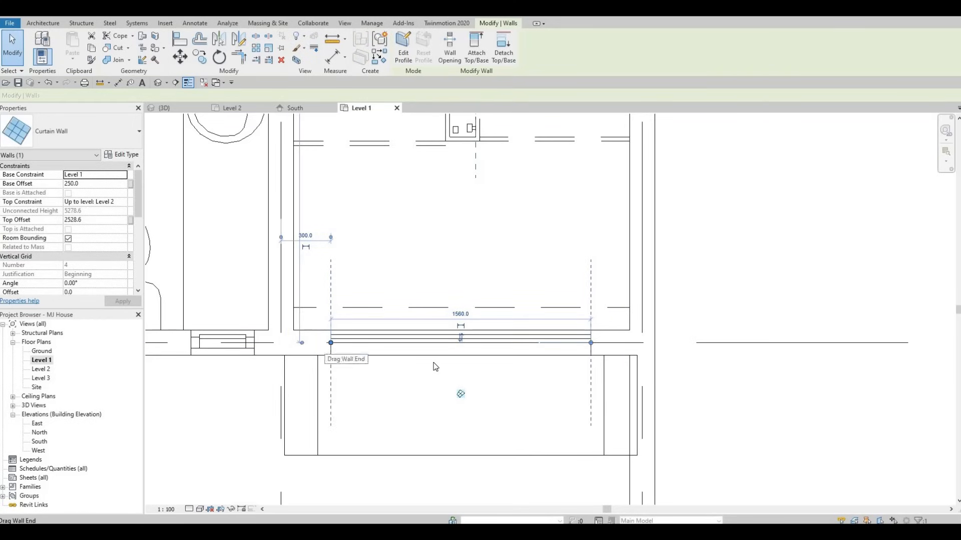
key("Escape")
key("Escape")
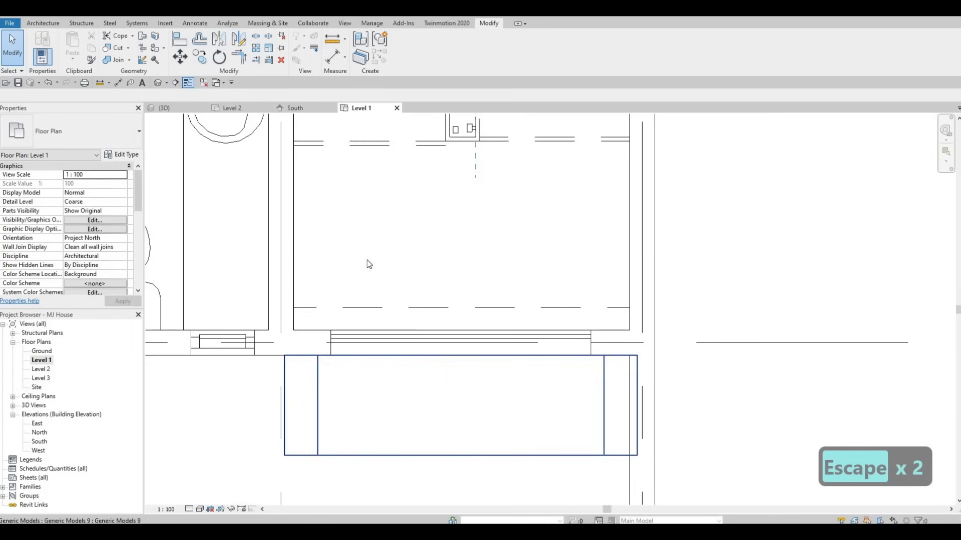
Switch to the South elevation and open the right curtain wall's Glulam frame model for in-place editing.
left_click(298, 106)
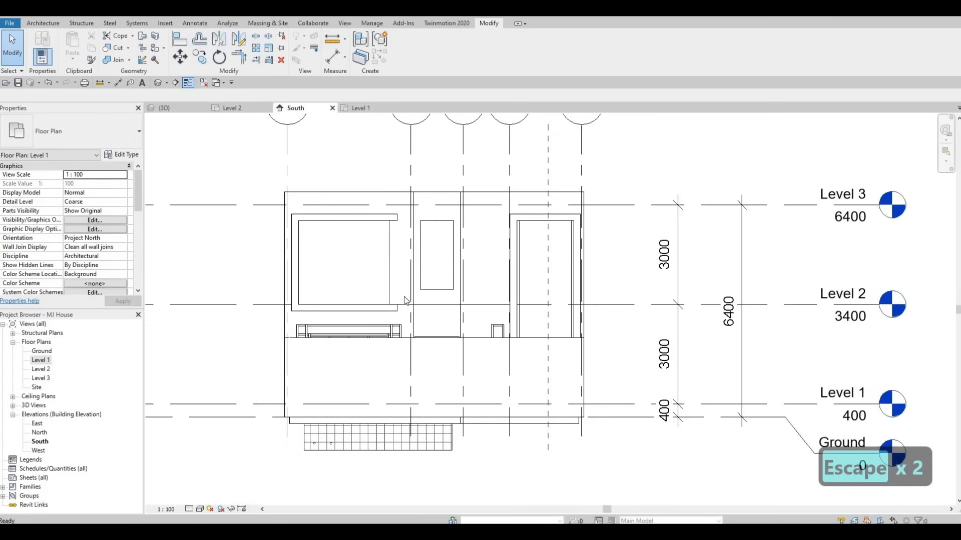
key("F1")
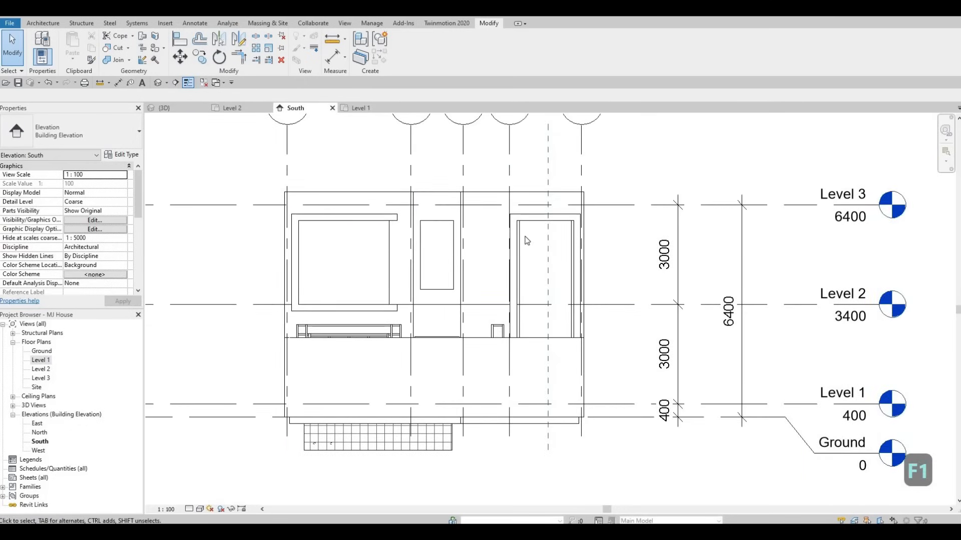
left_click(301, 216)
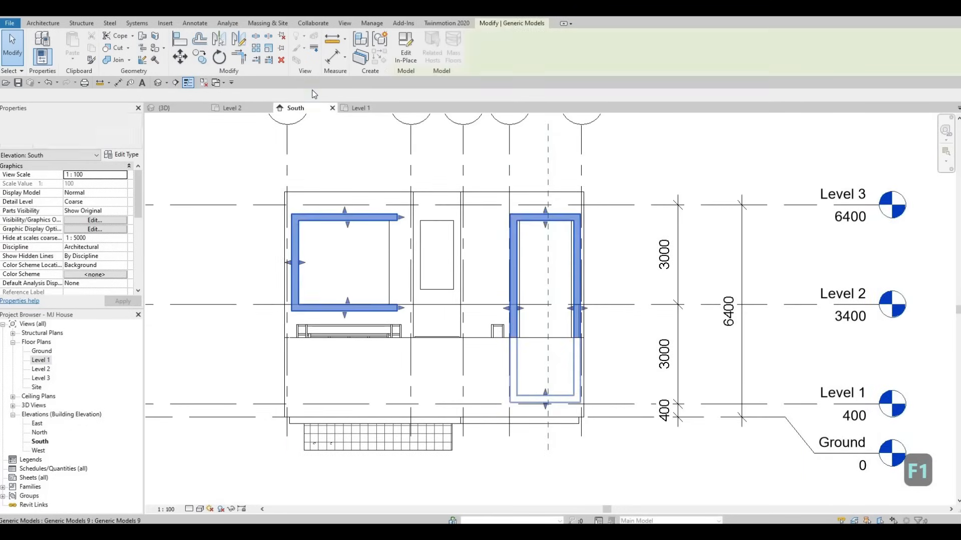
double_click(577, 291)
scroll(573, 285, "up", 2)
key("Escape")
key("Escape")
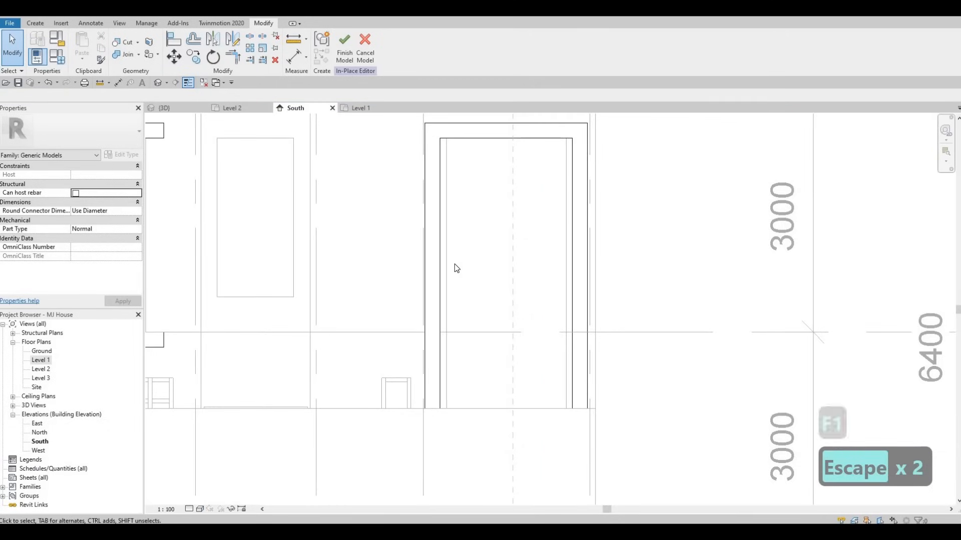
Edit the frame extrusion's sketch and set the right side's frame width to 200 mm.
left_click(440, 252)
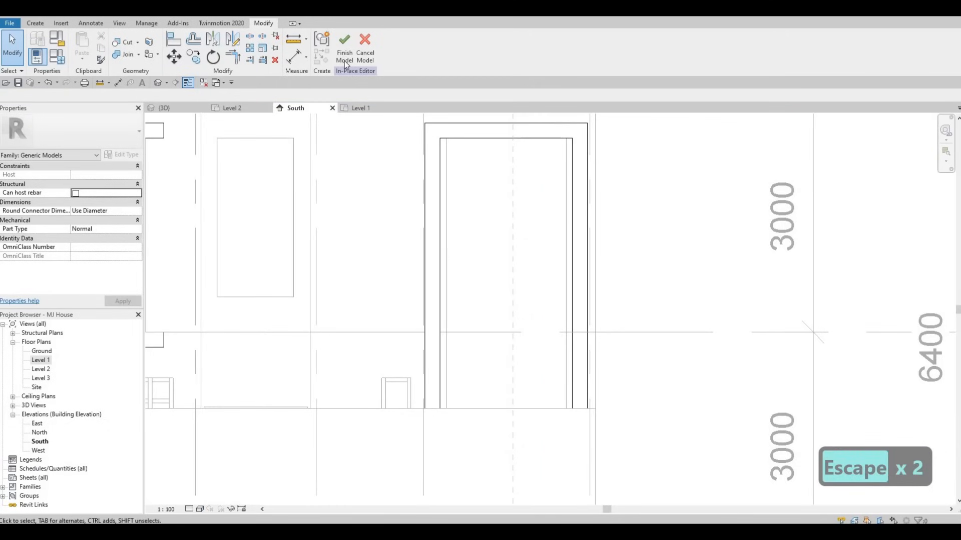
double_click(452, 209)
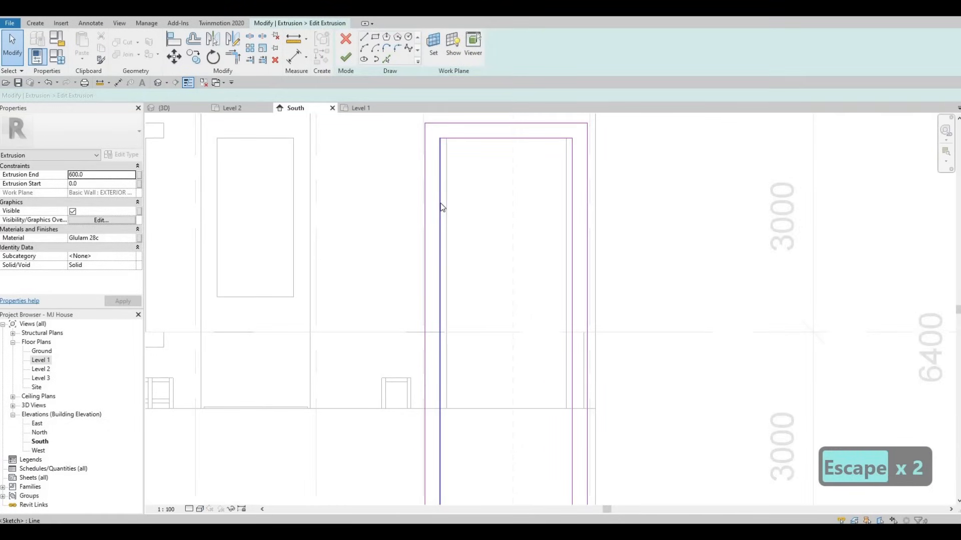
left_click(446, 203)
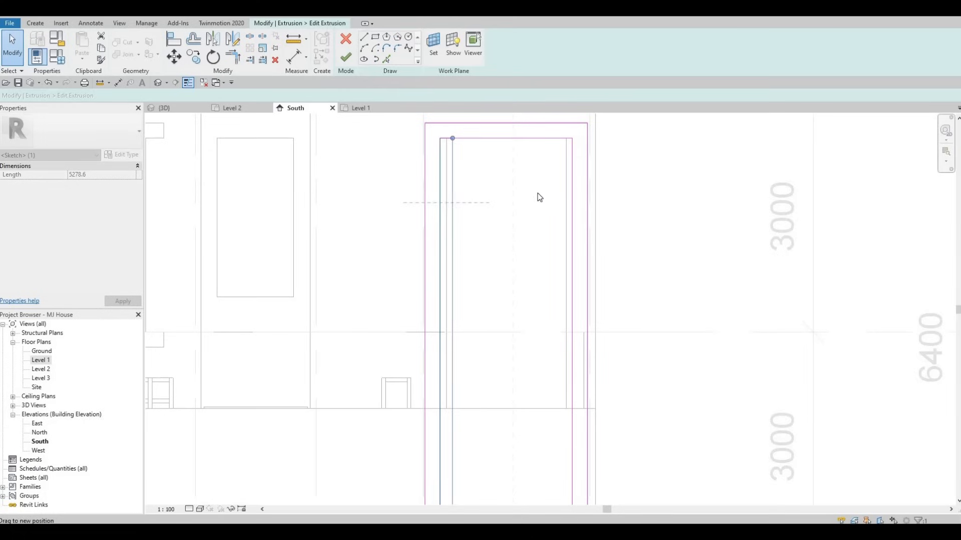
left_click(572, 180)
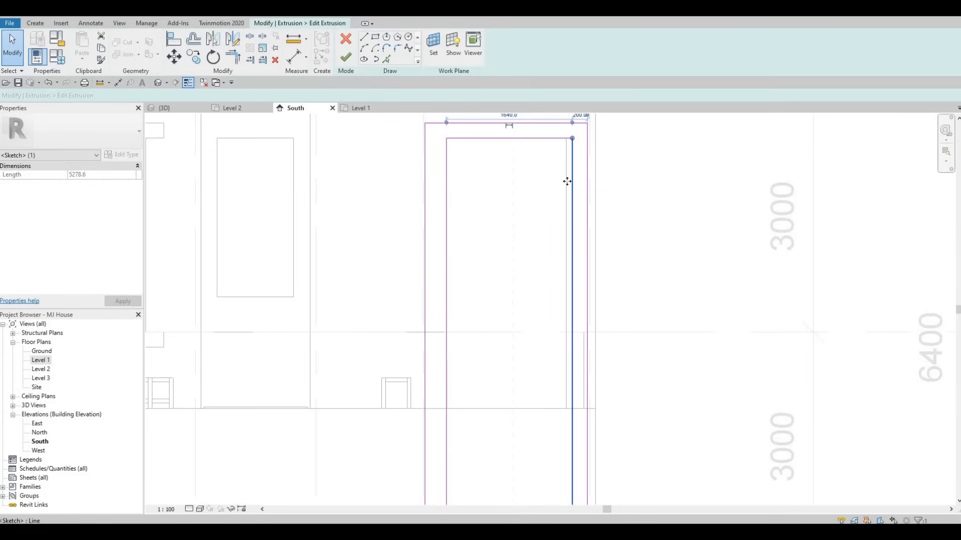
left_click_drag(566, 181, 560, 179)
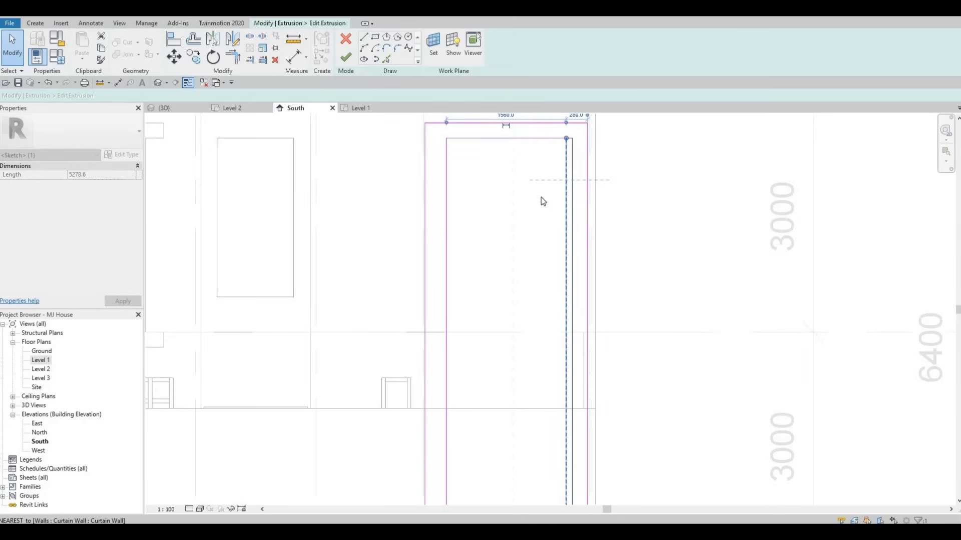
middle_click_drag(564, 144, 547, 180)
left_click(559, 151)
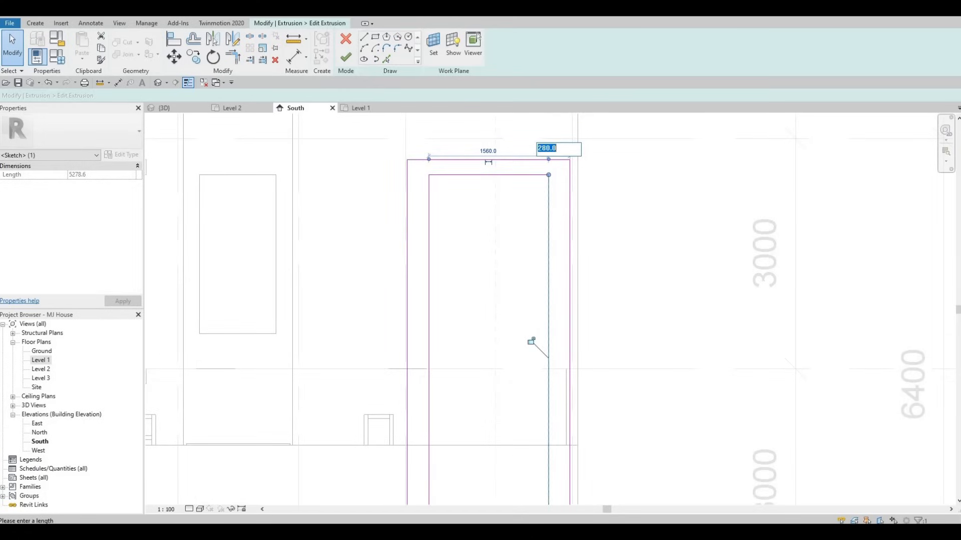
type("800")
key("BackSpace")
key("BackSpace")
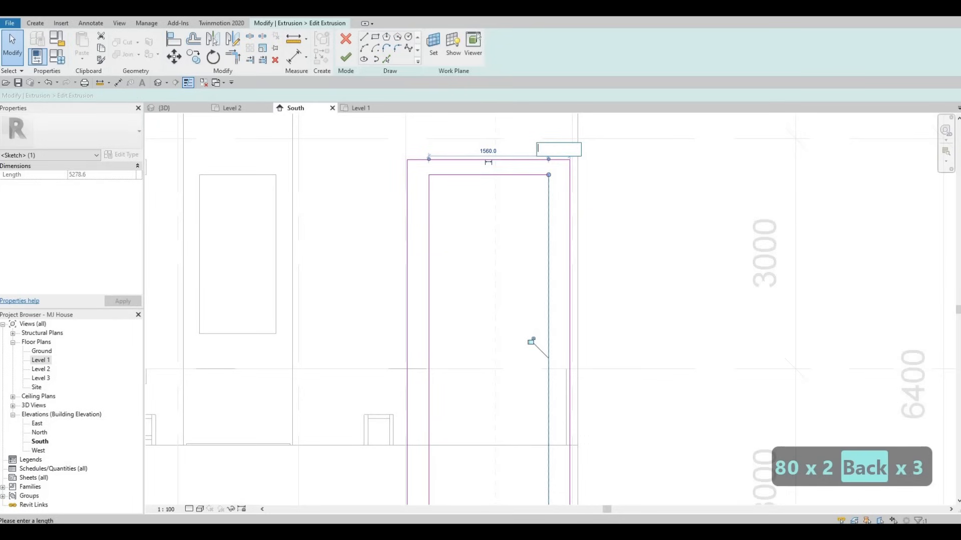
type("200")
key("Escape")
key("Escape")
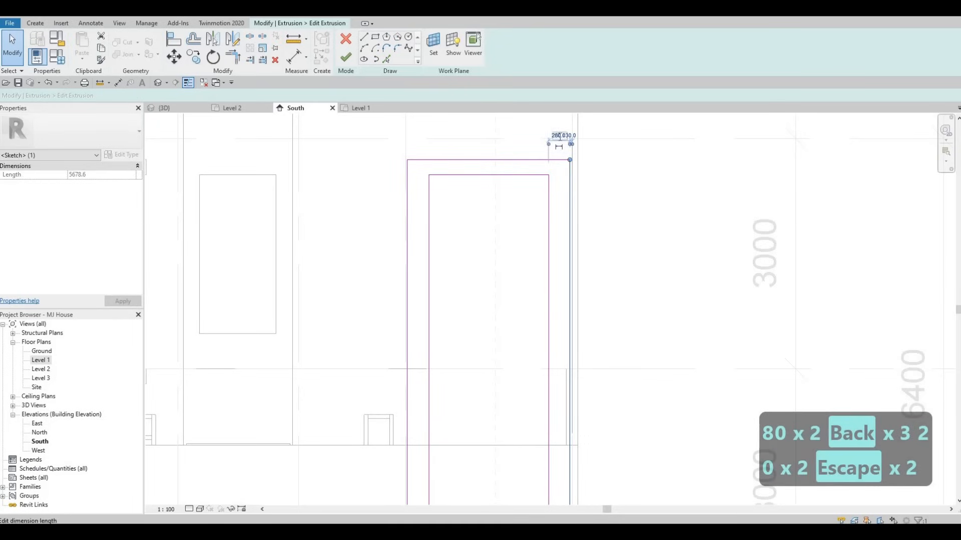
type("200")
key("Return")
key("Escape")
key("Escape")
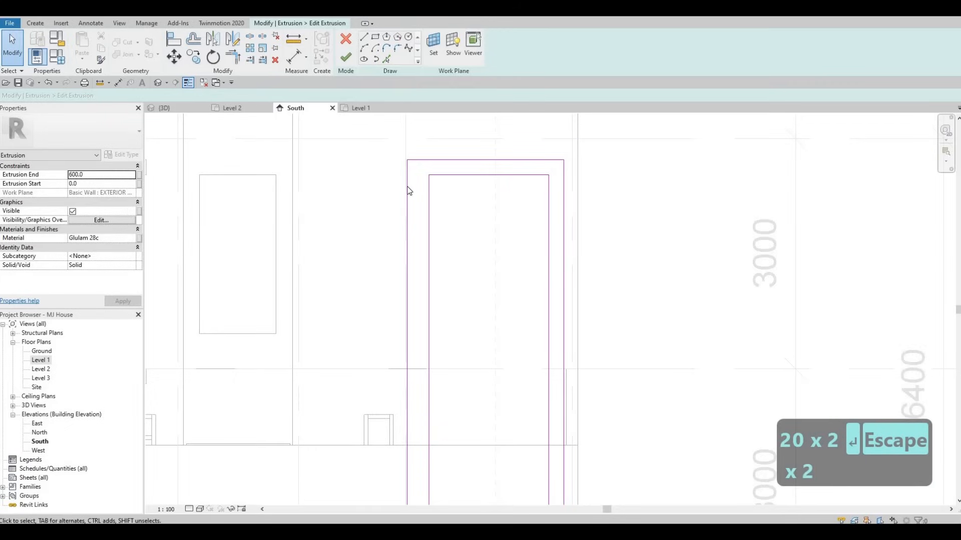
Set the left side's frame width in the extrusion sketch to 200 mm.
left_click(407, 220)
scroll(403, 300, "down", 5)
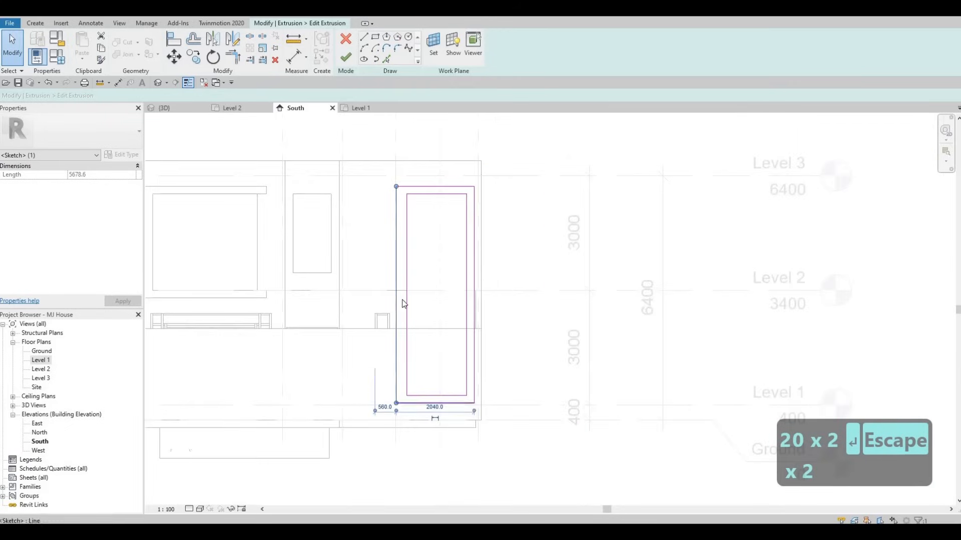
scroll(378, 293, "up", 3)
scroll(378, 293, "up", 2)
left_click(379, 292)
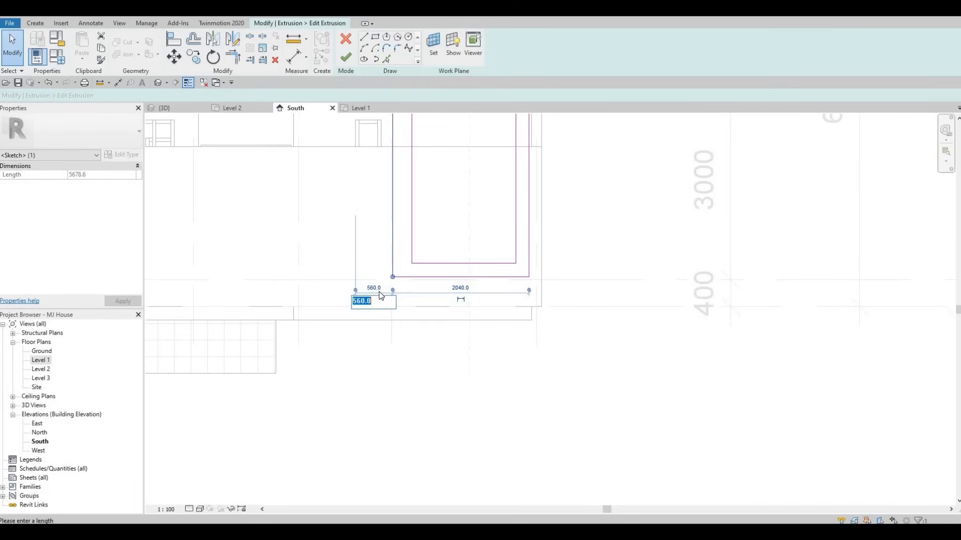
key("Escape")
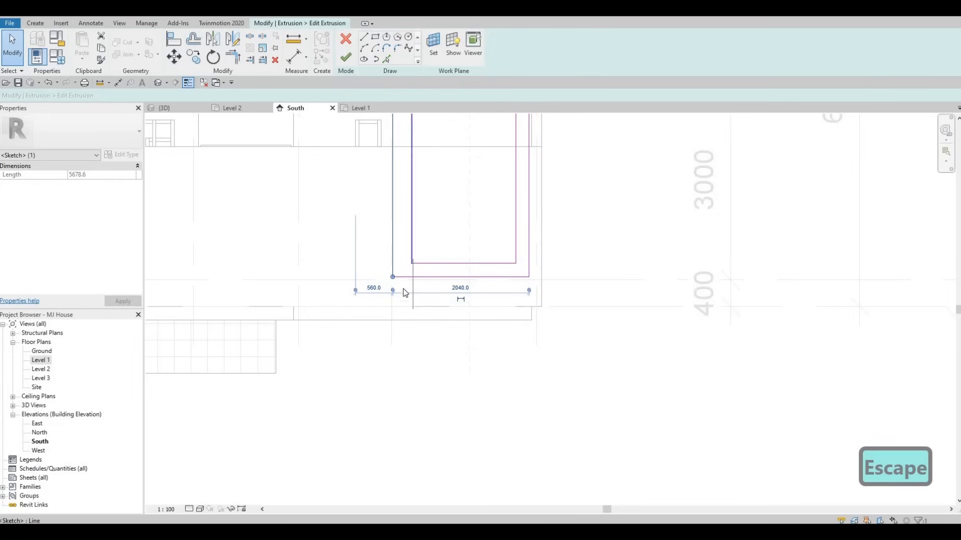
left_click_drag(403, 290, 402, 289)
type("200")
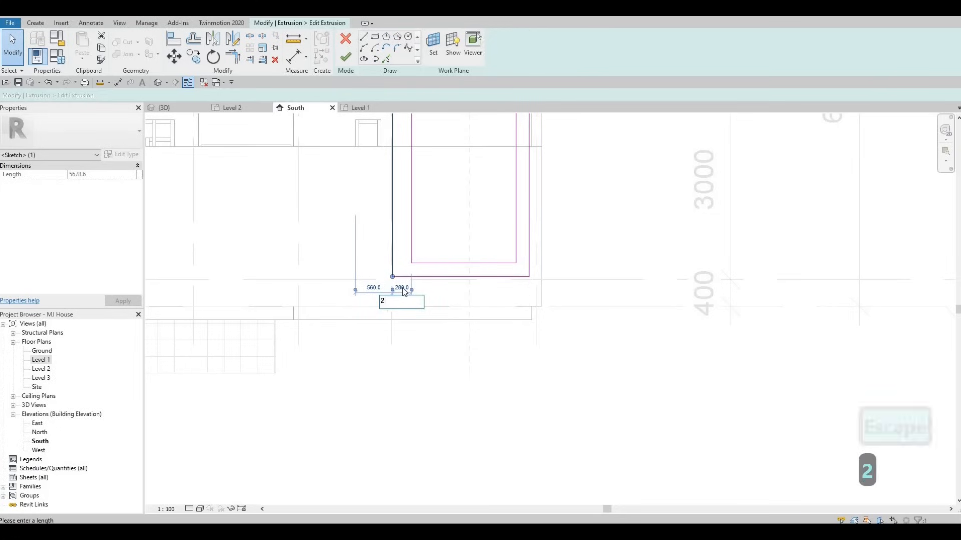
key("Return")
key("Escape")
key("Escape")
Finish editing the frame extrusion sketch.
scroll(414, 210, "down", 5)
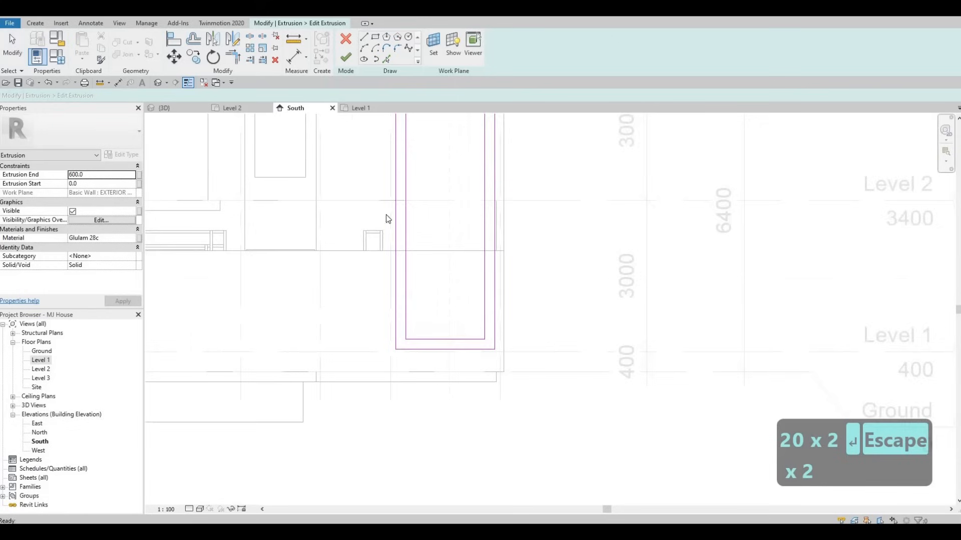
left_click(346, 59)
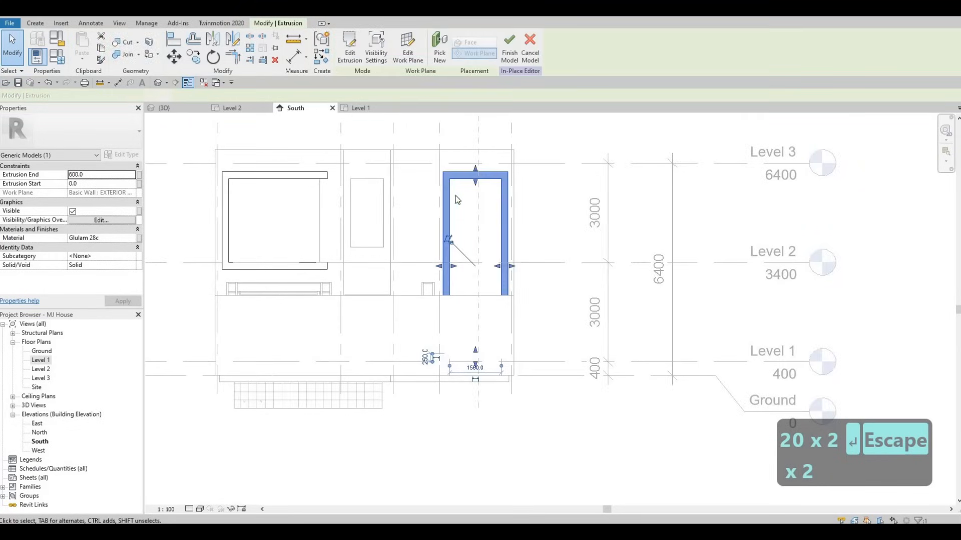
key("Escape")
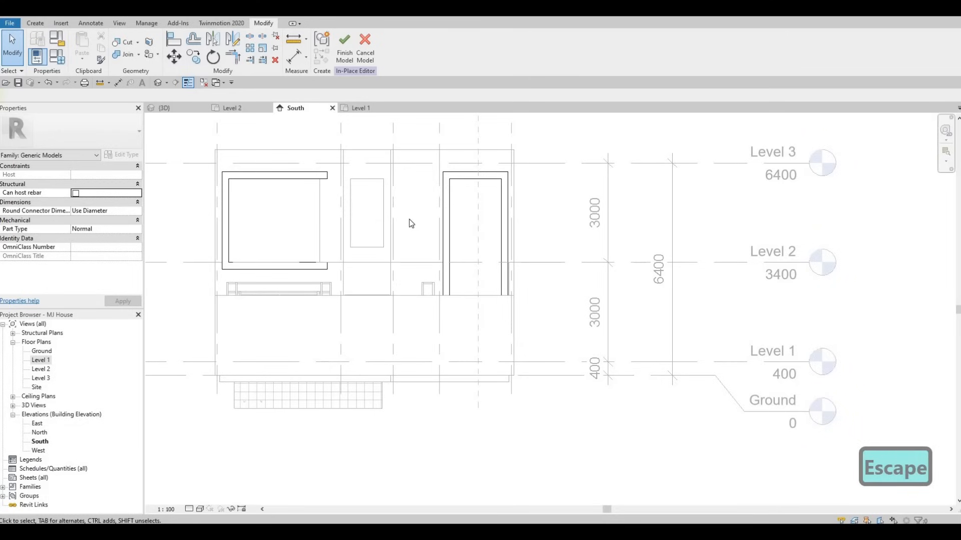
Inspect the resized frames around the curtain walls in the 3D view.
scroll(418, 259, "down", 2)
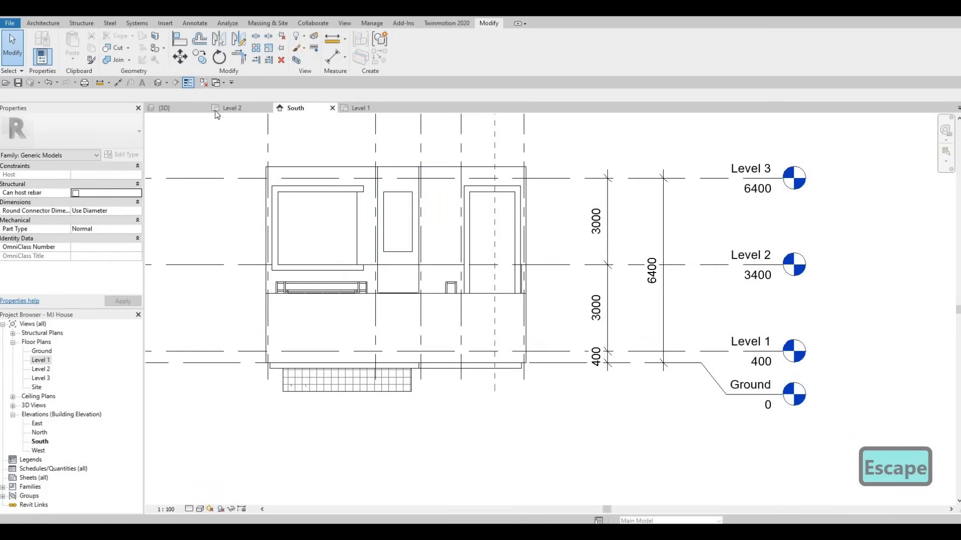
left_click(183, 107)
middle_click_drag(436, 255, 415, 282, "shift")
middle_click_drag(425, 242, 412, 218, "shift")
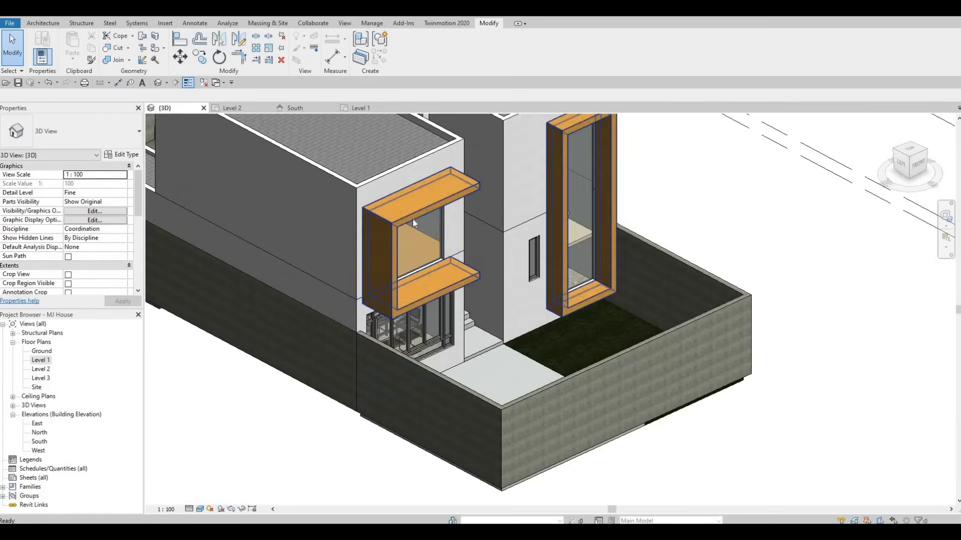
scroll(390, 263, "down", 3)
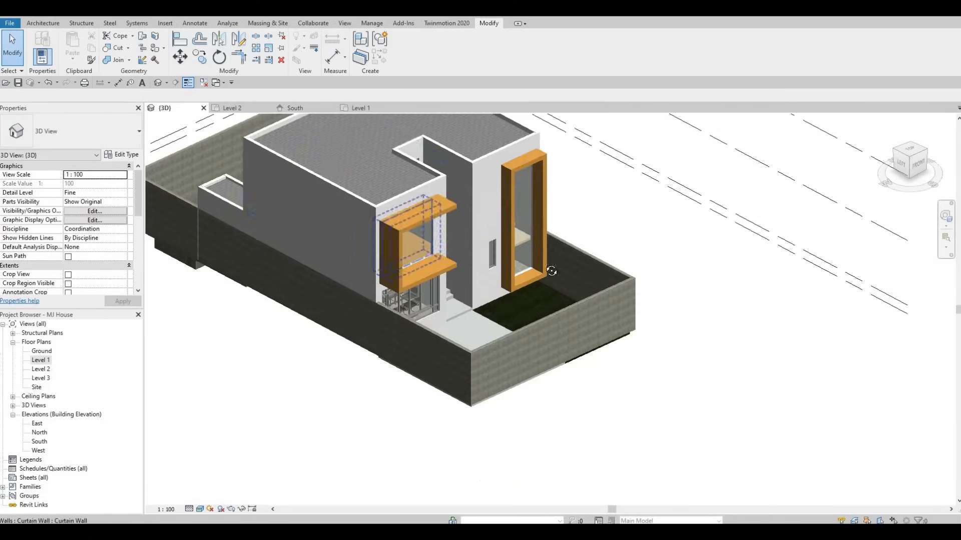
middle_click_drag(390, 264, 203, 378, "shift")
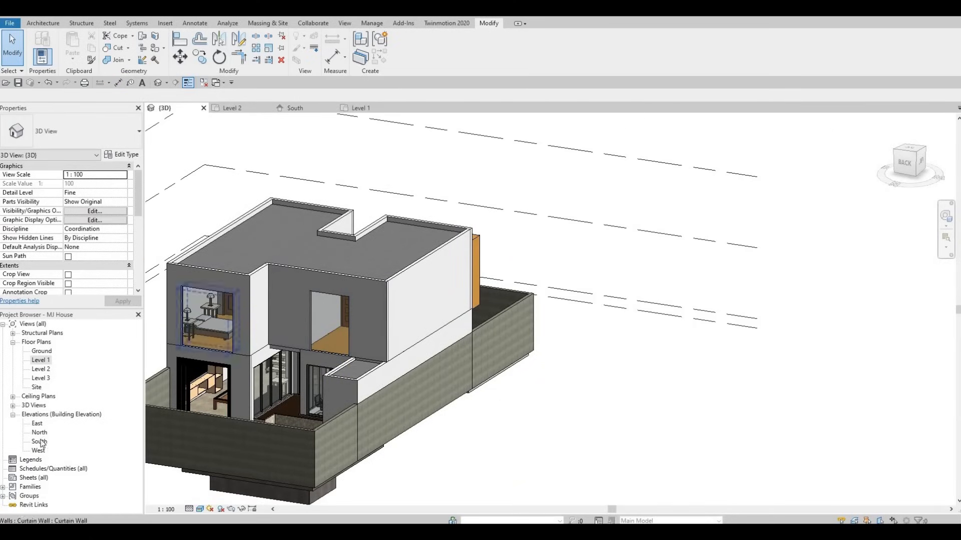
Open the North elevation and reopen the Glulam frame model for in-place editing there.
double_click(39, 433)
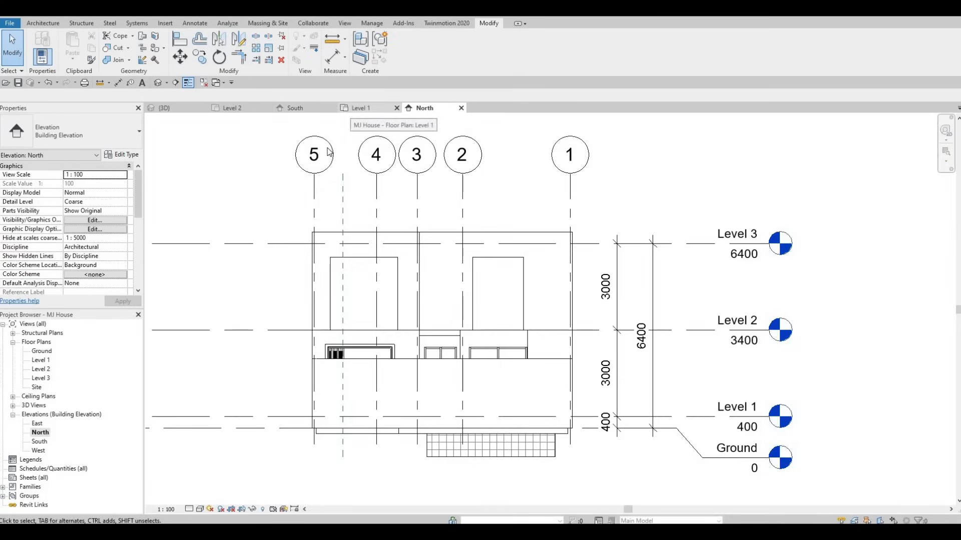
left_click(307, 107)
left_click(325, 176)
key("Escape")
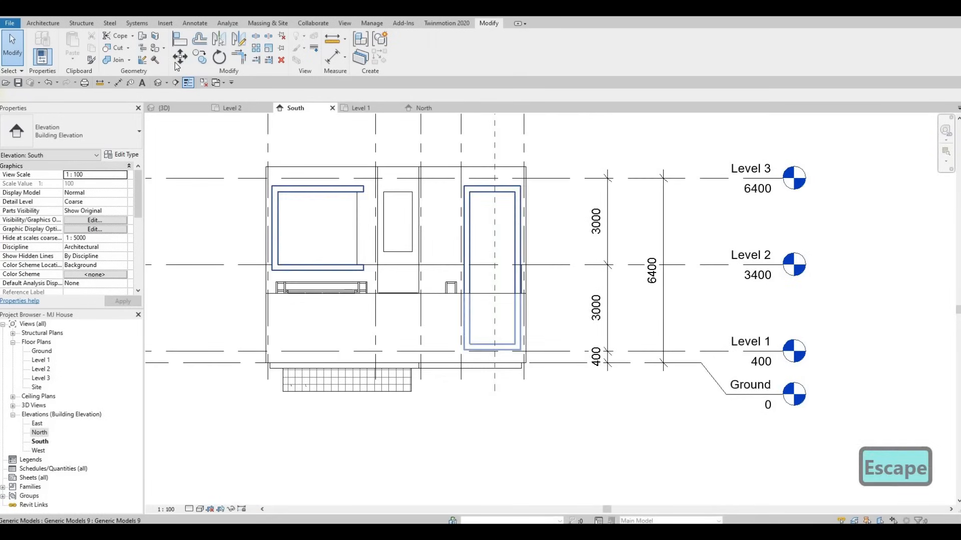
left_click(325, 186)
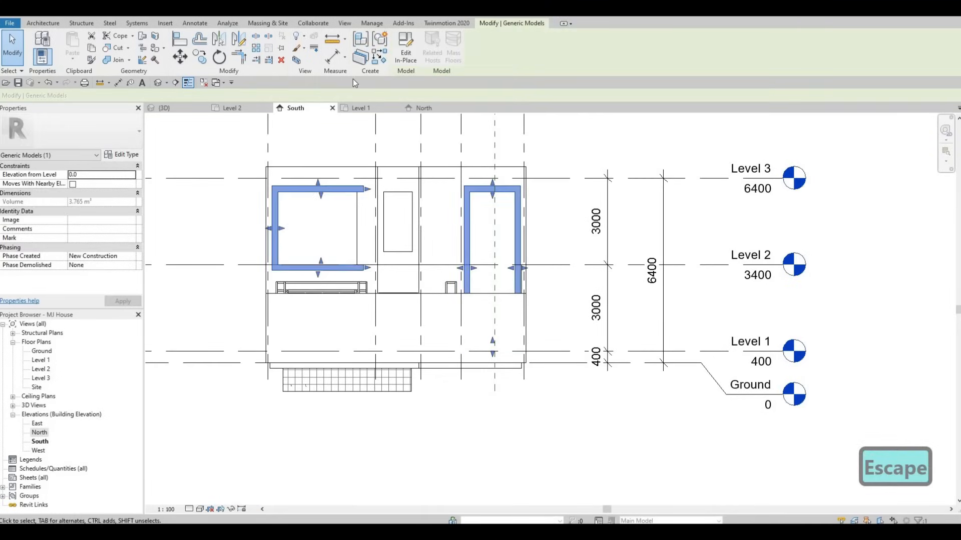
left_click(437, 109)
middle_click_drag(299, 163, 208, 119)
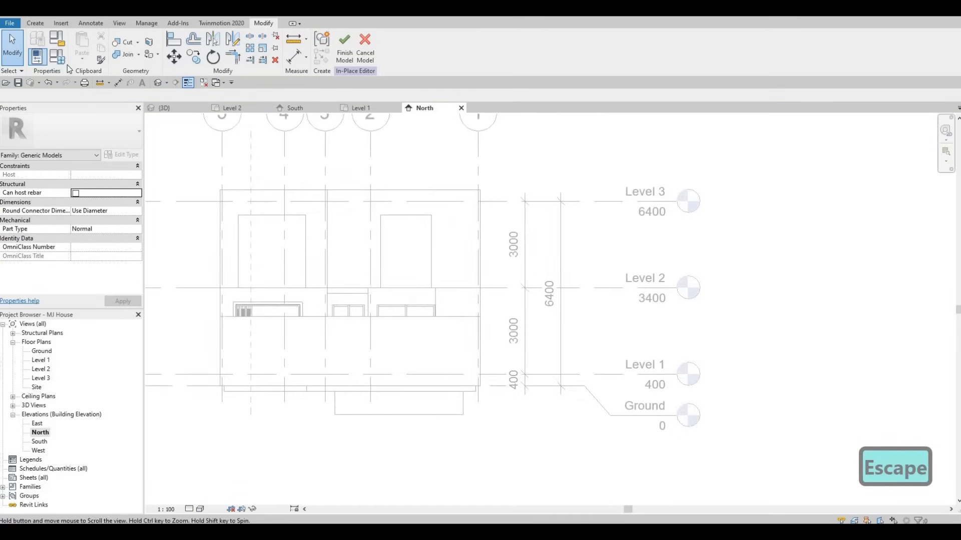
Start a new extrusion on the north exterior wall plane and sketch a rectangle about 2460 by 2530 mm around the upper-left window.
left_click(35, 23)
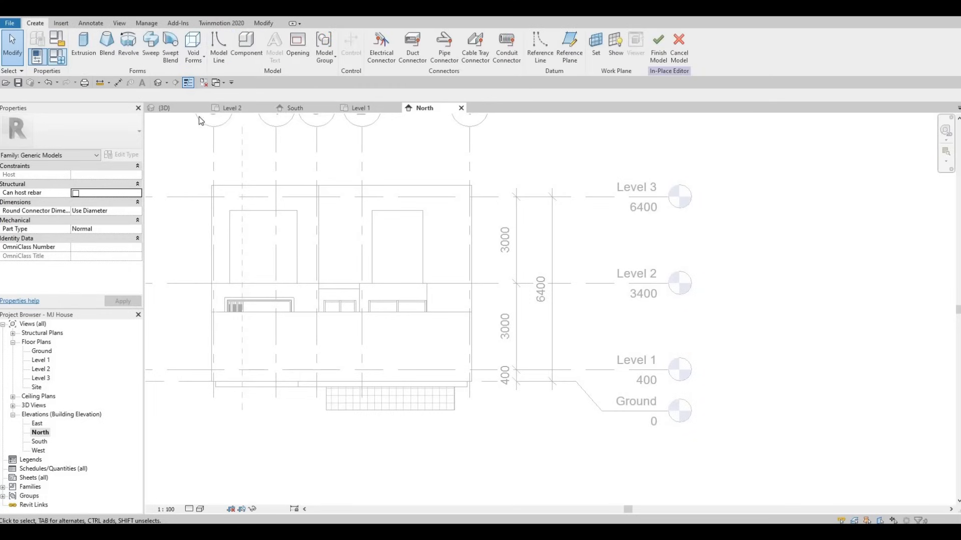
left_click(83, 45)
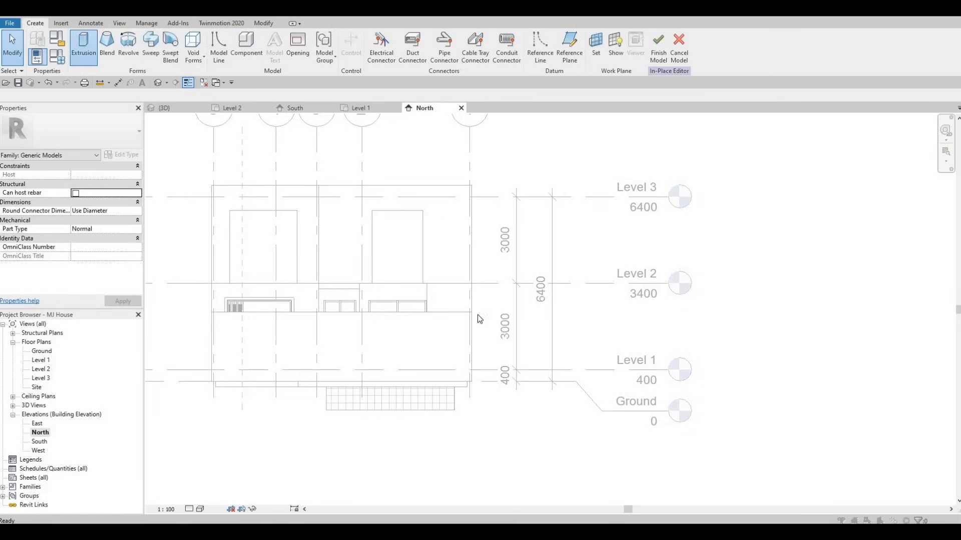
left_click(259, 200)
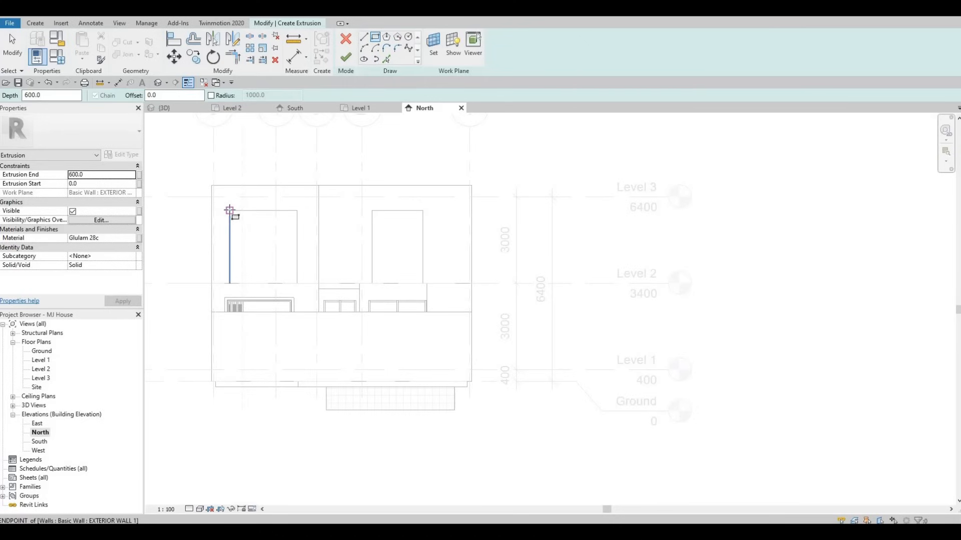
left_click(230, 212)
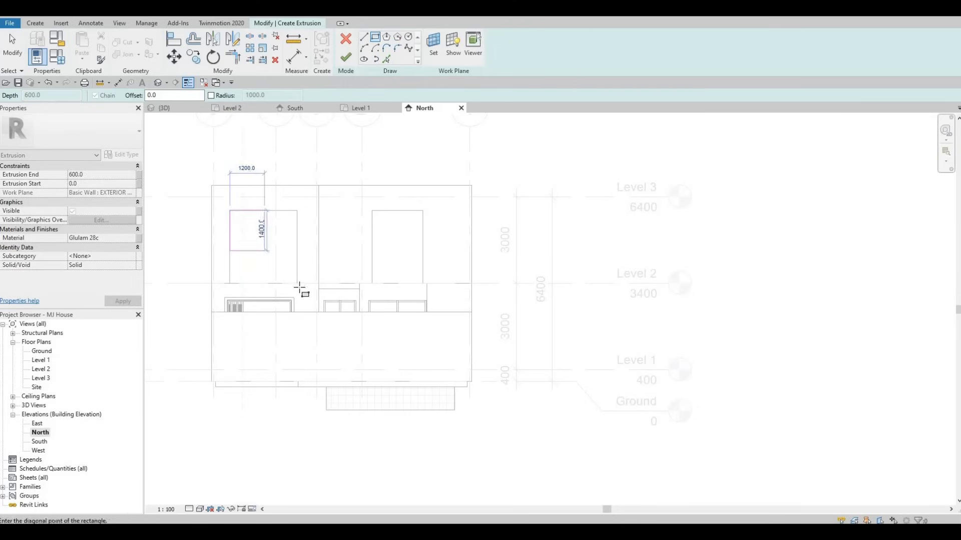
left_click(298, 287)
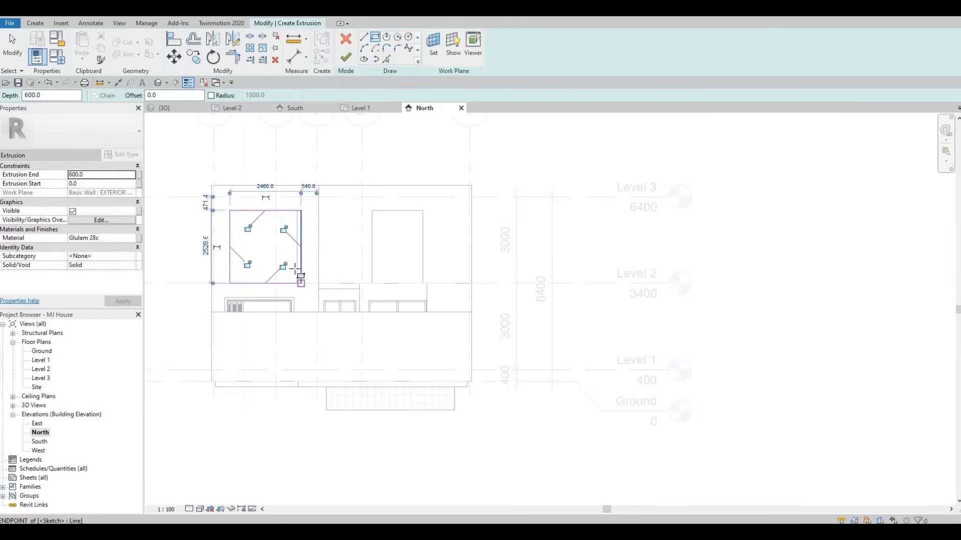
key("Escape")
key("Escape")
scroll(302, 253, "up", 3)
key("Escape")
left_click(302, 232)
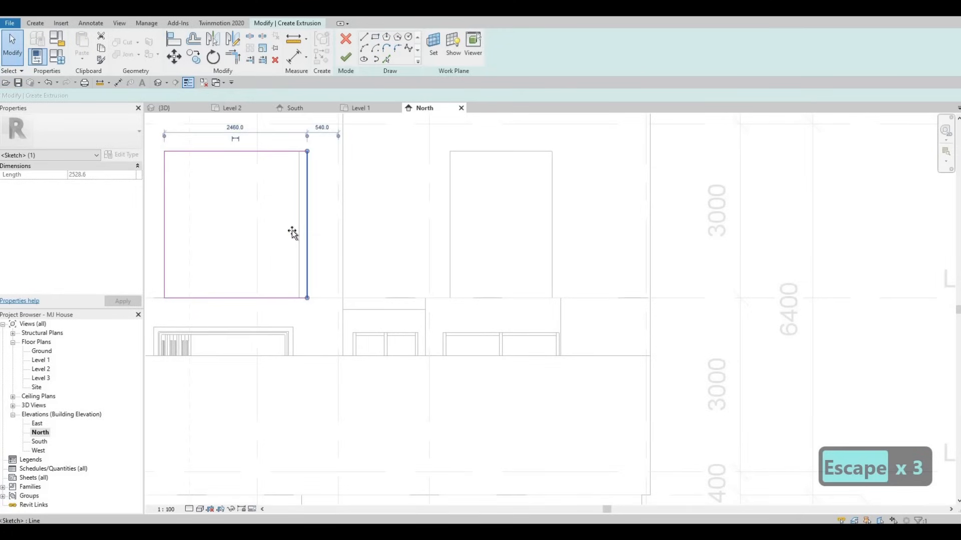
key("Escape")
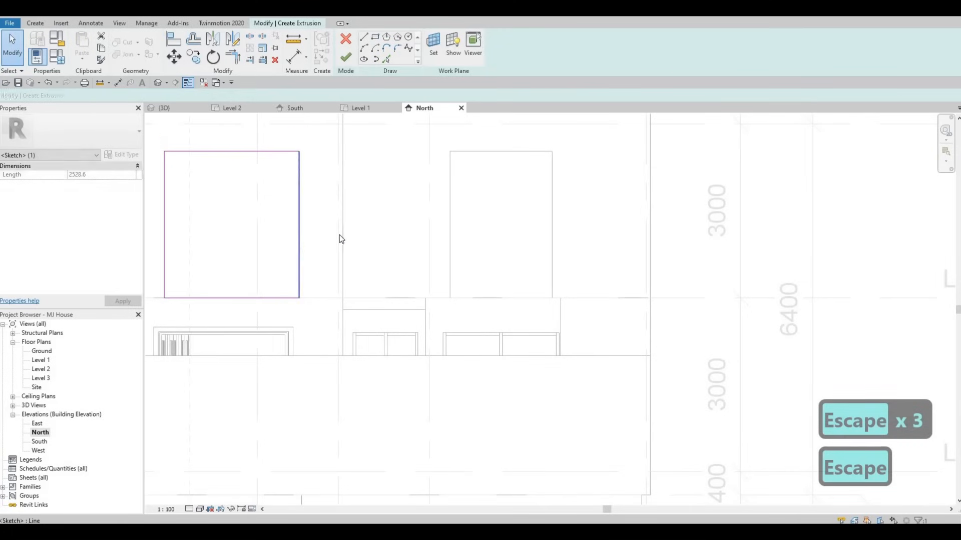
Draw a rectangle offset 200 mm outside the window sketch and finish the extrusion sketch.
key("Escape")
middle_click_drag(312, 190, 340, 187)
scroll(338, 197, "down", 2)
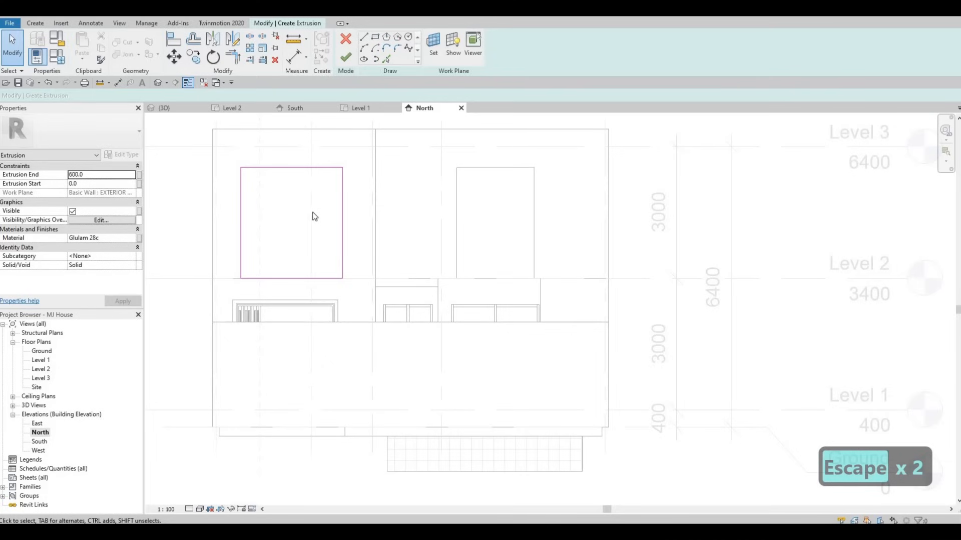
left_click(376, 38)
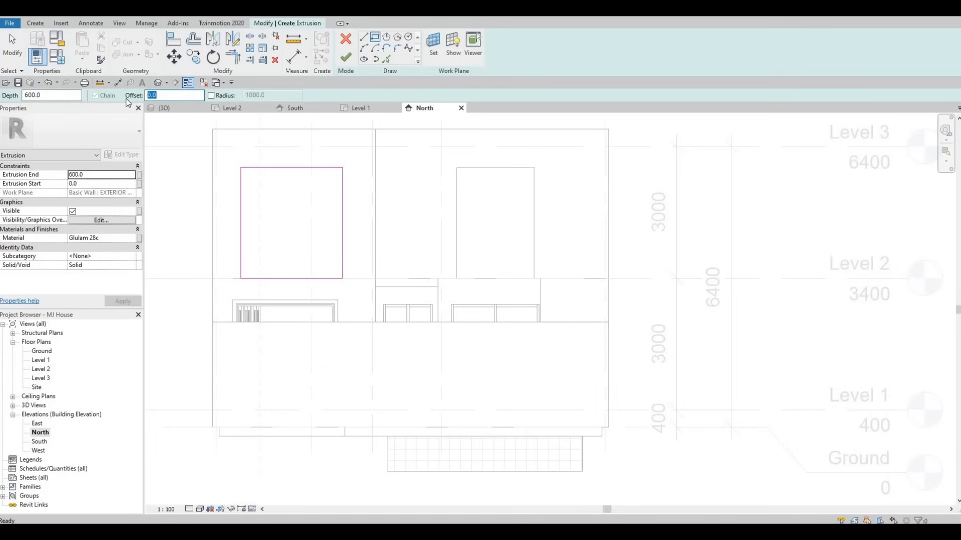
type("2")
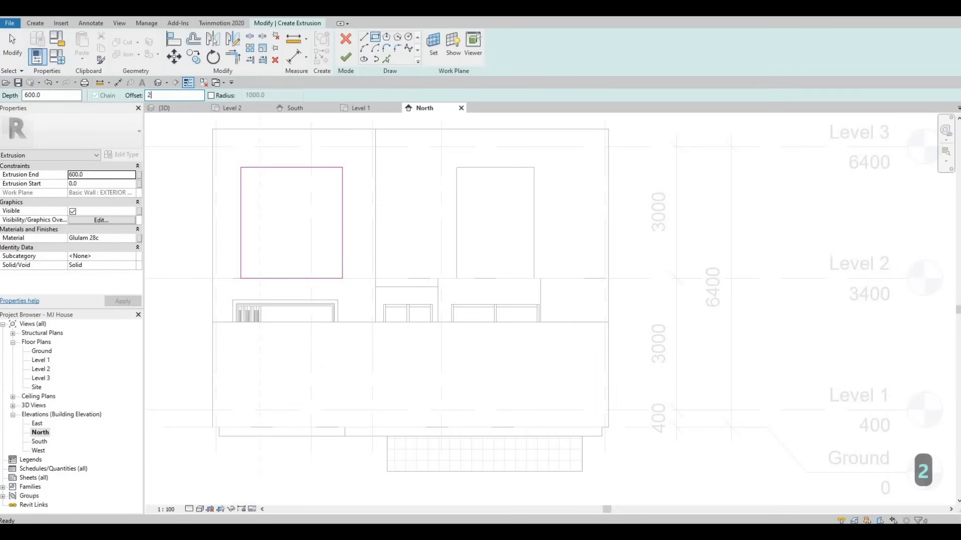
type("00")
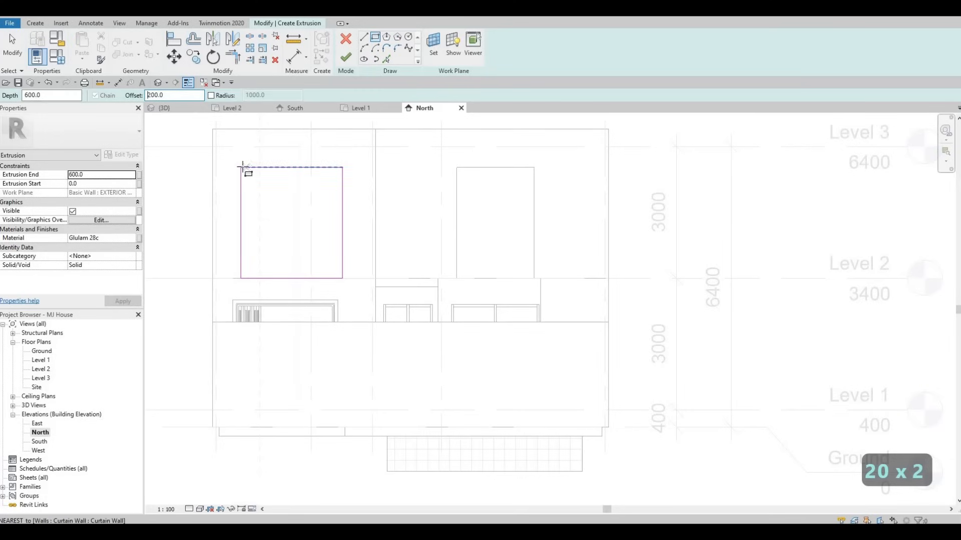
left_click(240, 167)
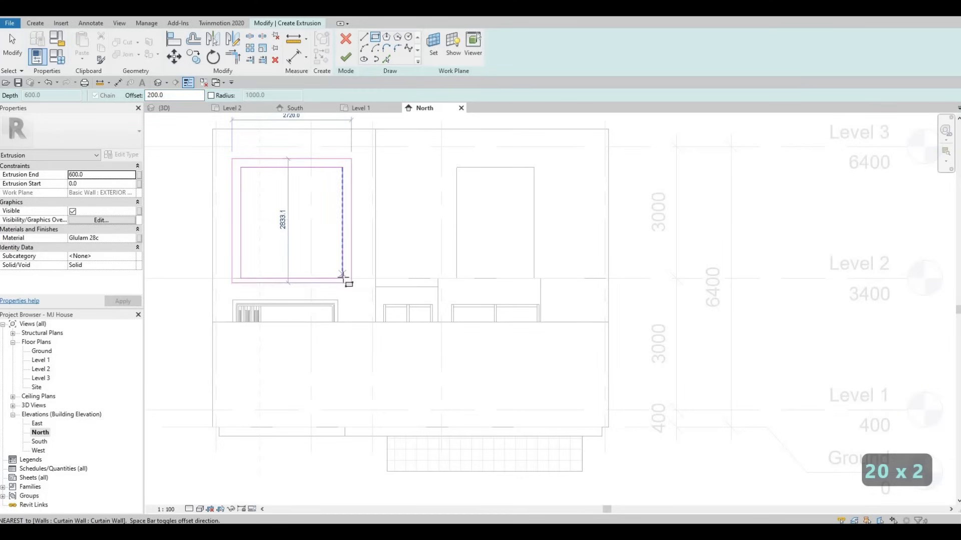
left_click(343, 280)
key("Escape")
key("Escape")
key("Escape")
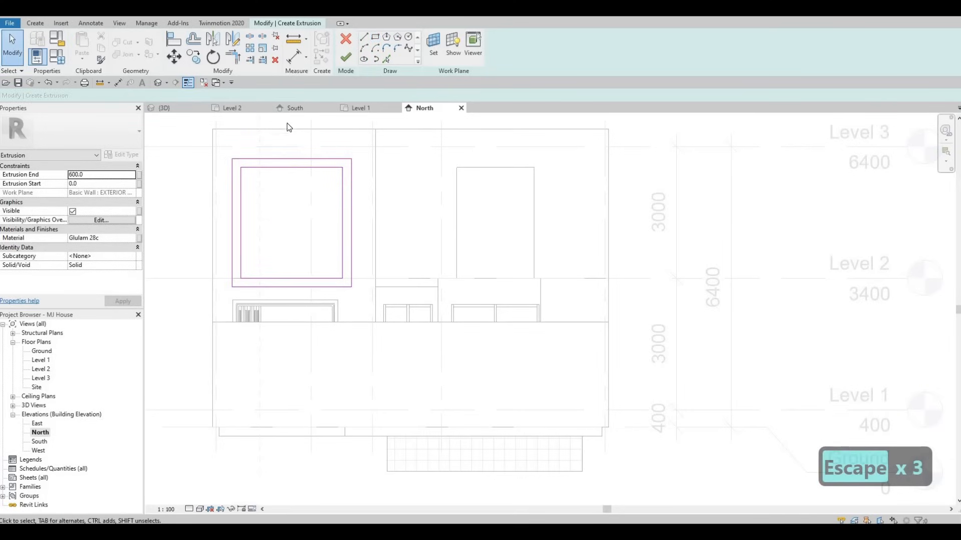
left_click(345, 59)
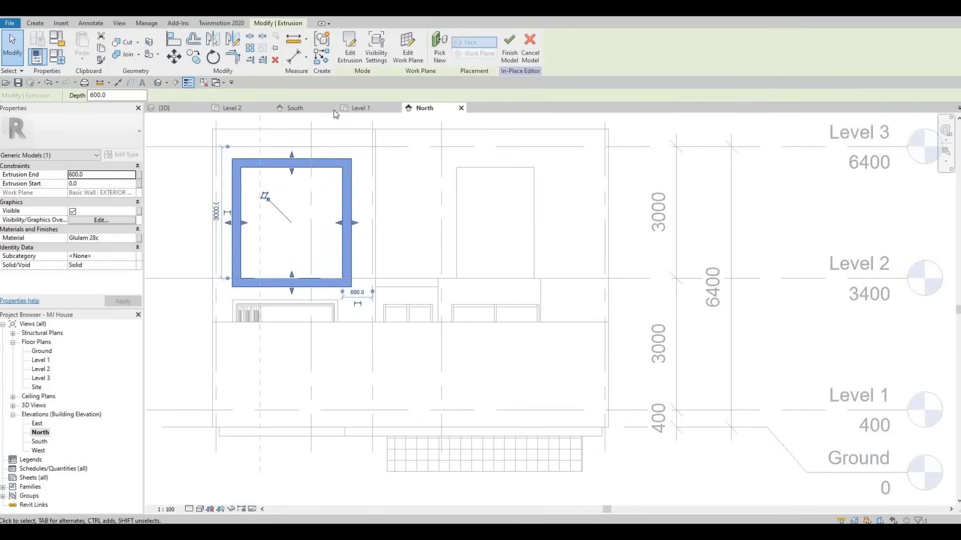
In the 3D view, drag the new frame's shape handles to extend its extrusion depth outward.
left_click(179, 109)
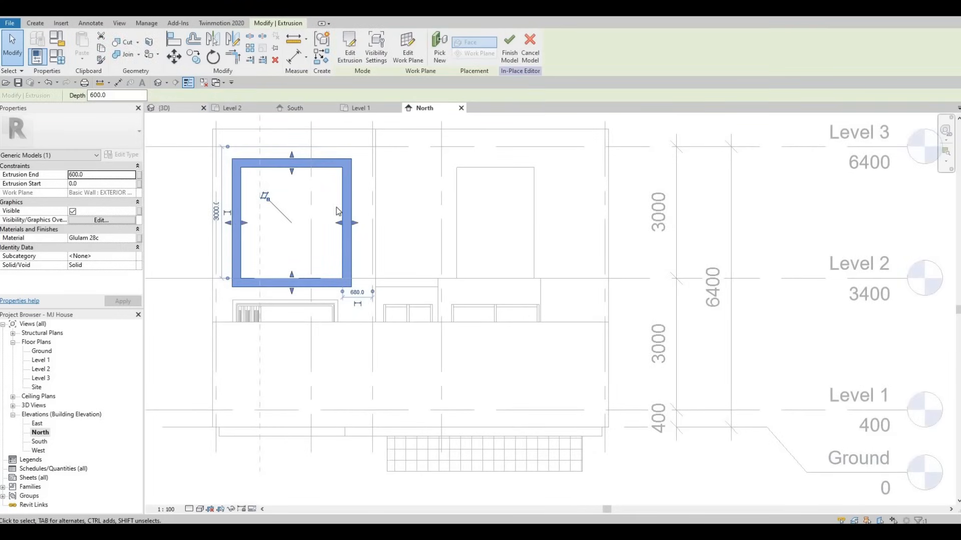
key("Escape")
middle_click_drag(440, 337, 477, 234, "shift")
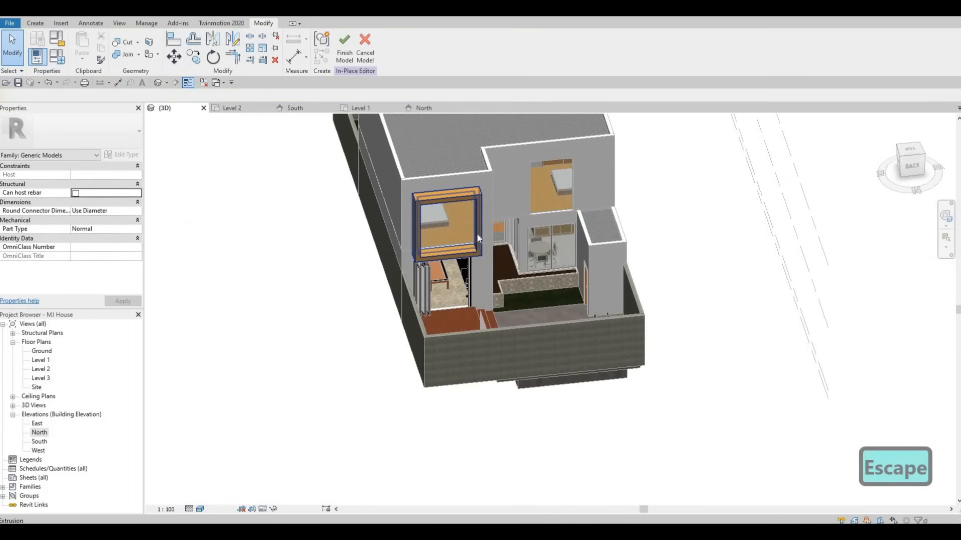
left_click(455, 238)
left_click_drag(454, 235, 455, 248)
key("Escape")
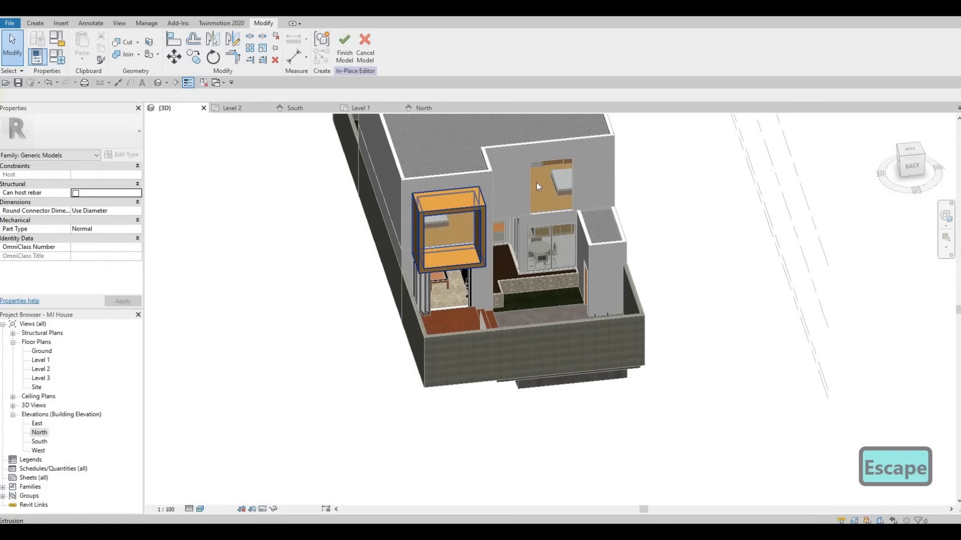
key("Escape")
left_click(550, 212)
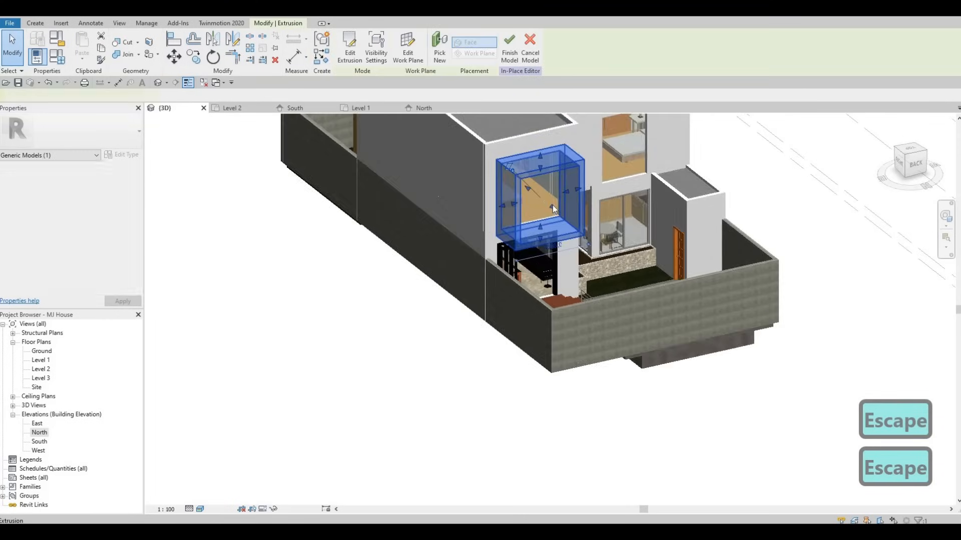
left_click_drag(551, 206, 545, 201)
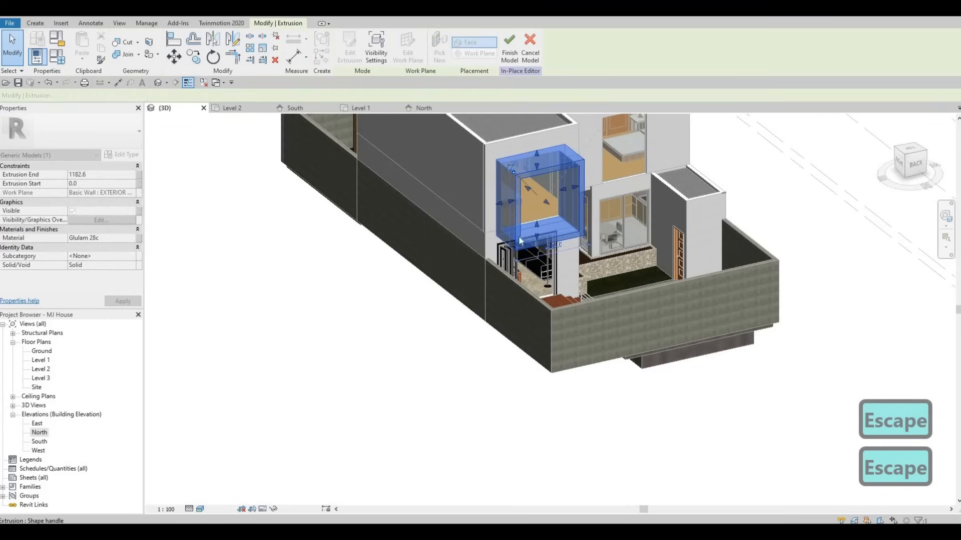
key("Escape")
Select the new window frame in the 3D view and reopen its extrusion sketch.
middle_click_drag(819, 272, 632, 346, "shift")
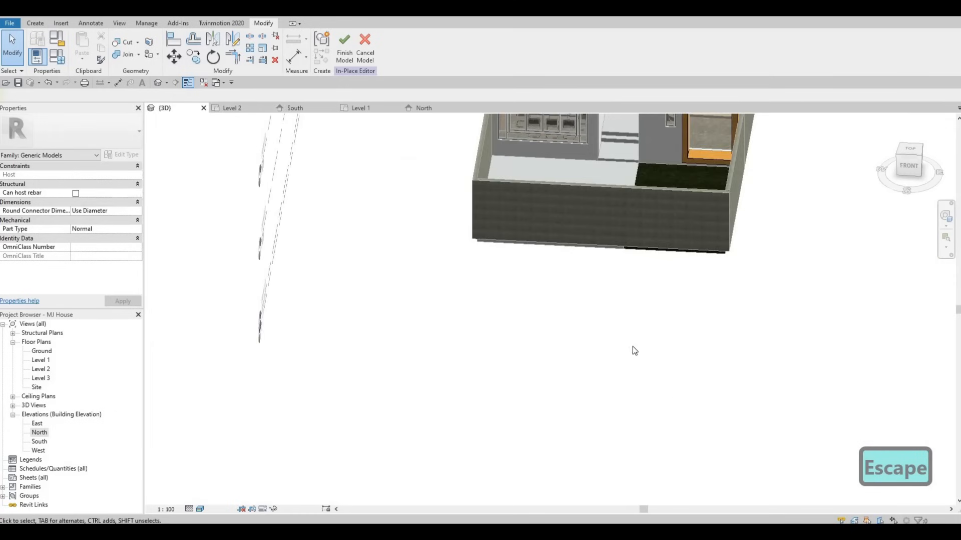
middle_click_drag(627, 122, 626, 343)
scroll(626, 343, "up", 1)
scroll(568, 337, "up", 4)
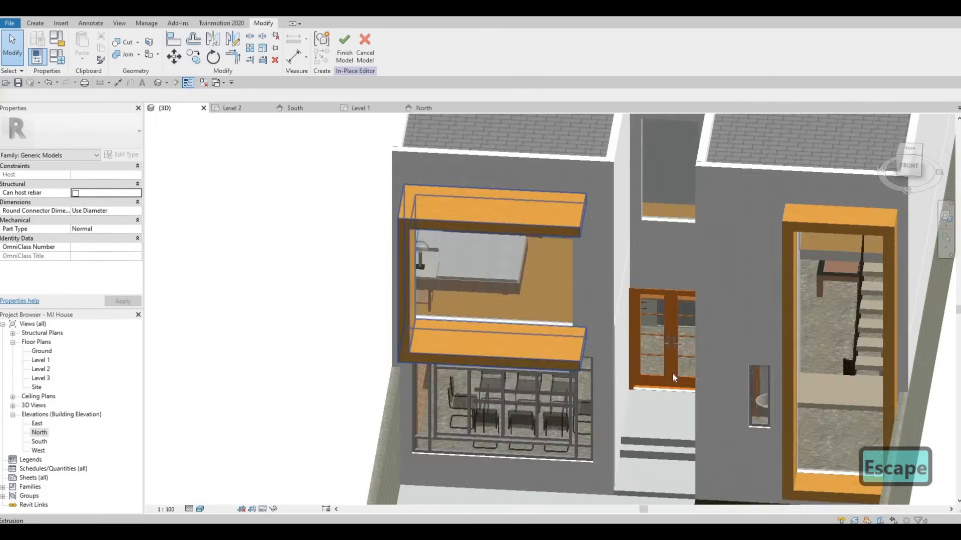
middle_click_drag(673, 378, 506, 208, "shift")
left_click(521, 301)
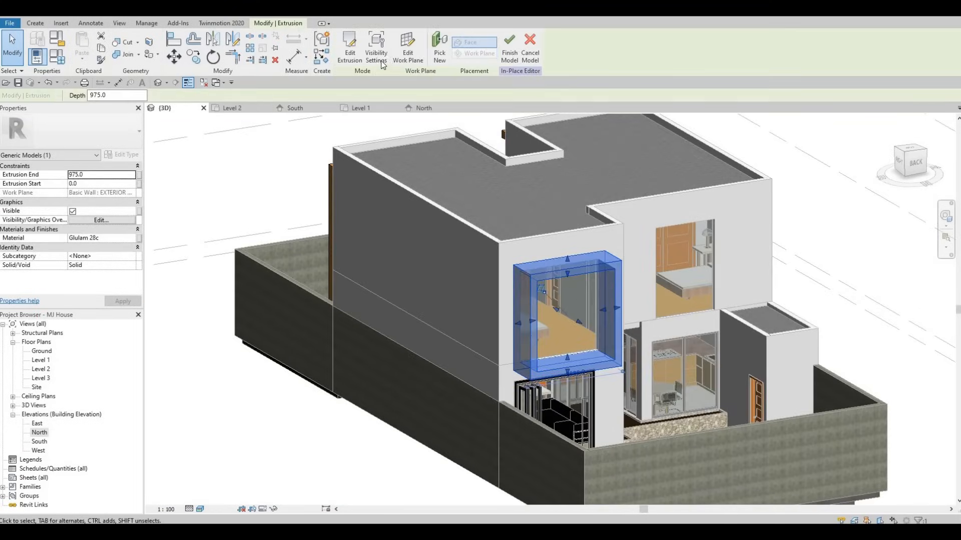
left_click(350, 50)
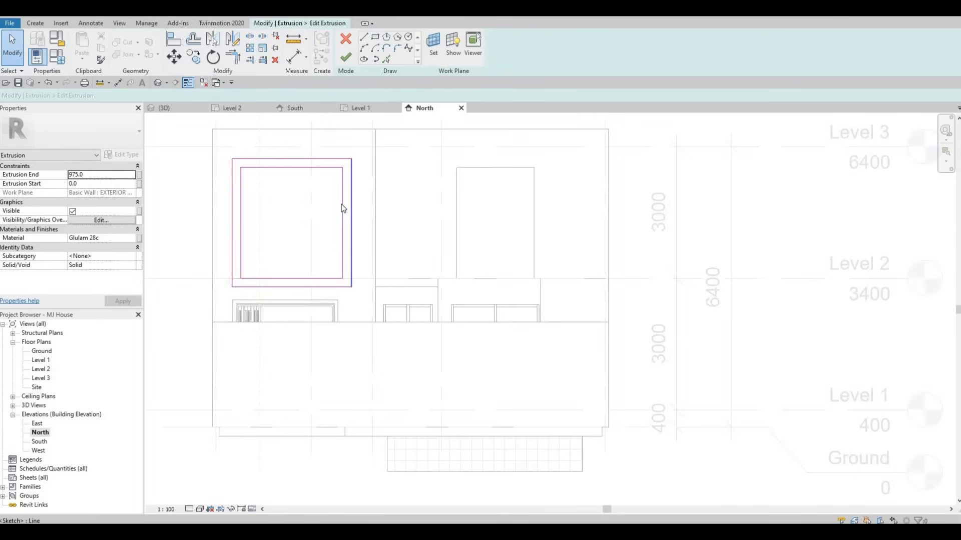
key("Escape")
Split the outer right sketch line and trim the right side of the frame profile.
left_click(348, 206)
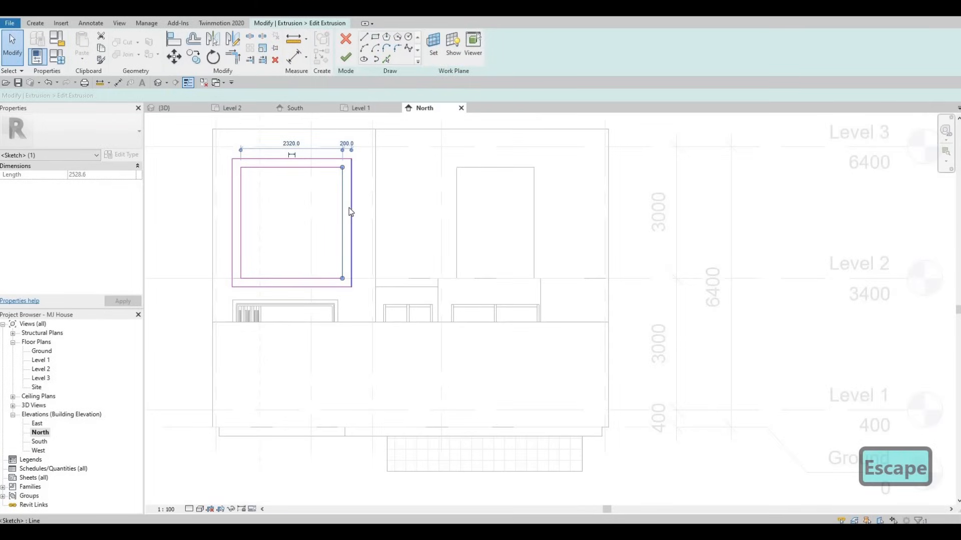
key("Escape")
key("Escape")
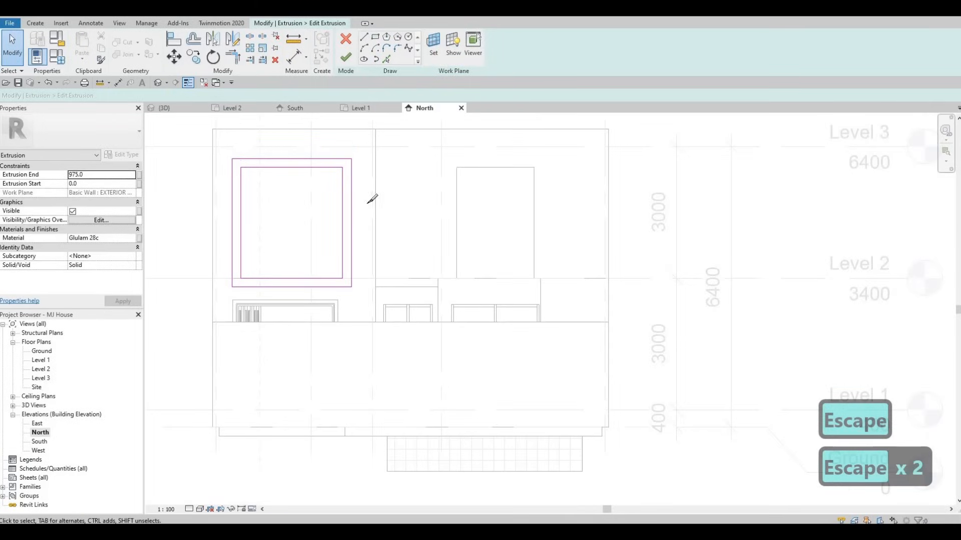
key("s")
key("l")
left_click(351, 215)
key("Escape")
key("Escape")
key("Escape")
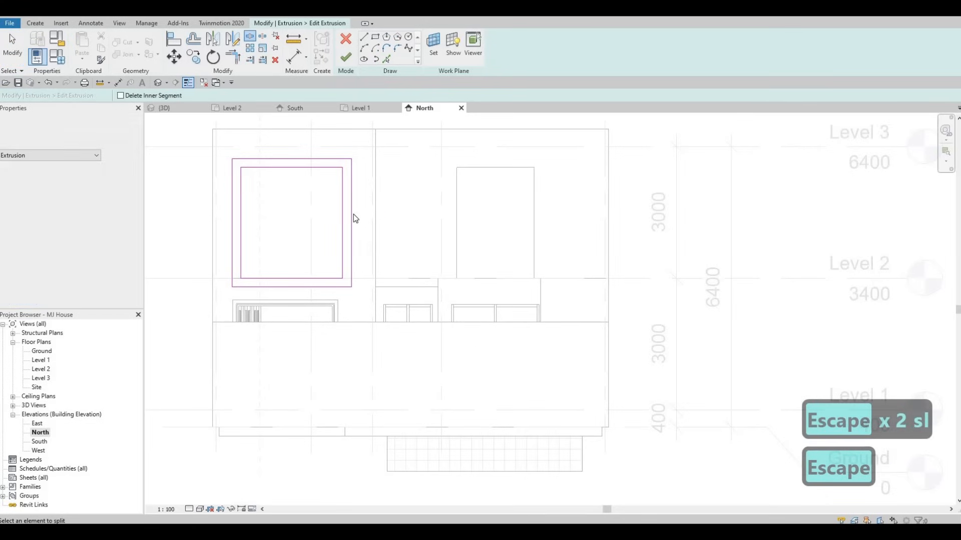
key("t")
key("r")
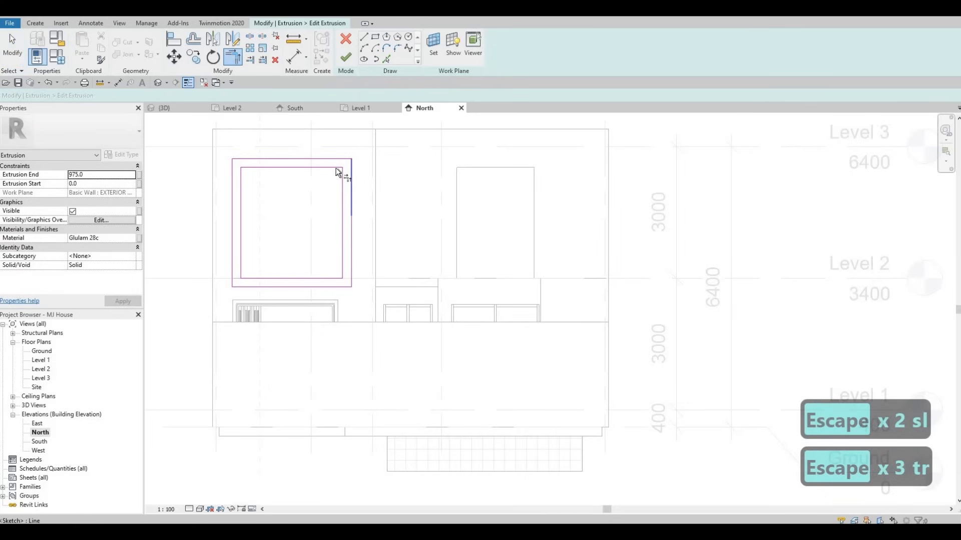
left_click(341, 278)
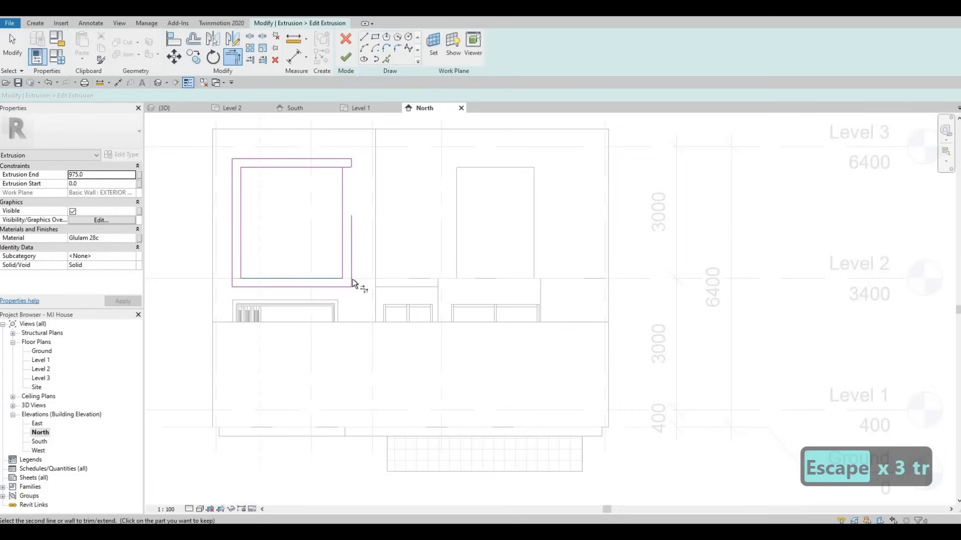
key("Escape")
key("Escape")
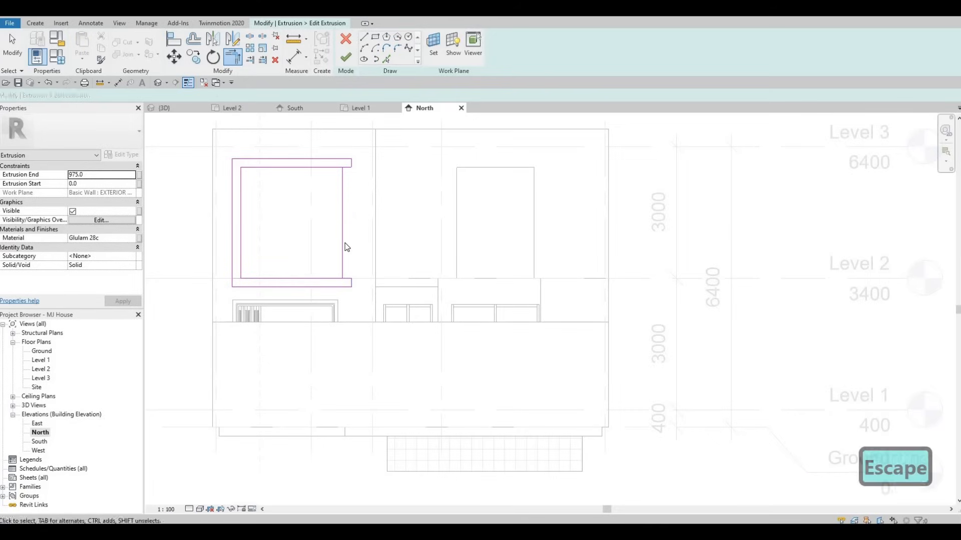
Delete the inner right sketch line to open the frame profile, and finish the sketch.
left_click(343, 250)
key("Delete")
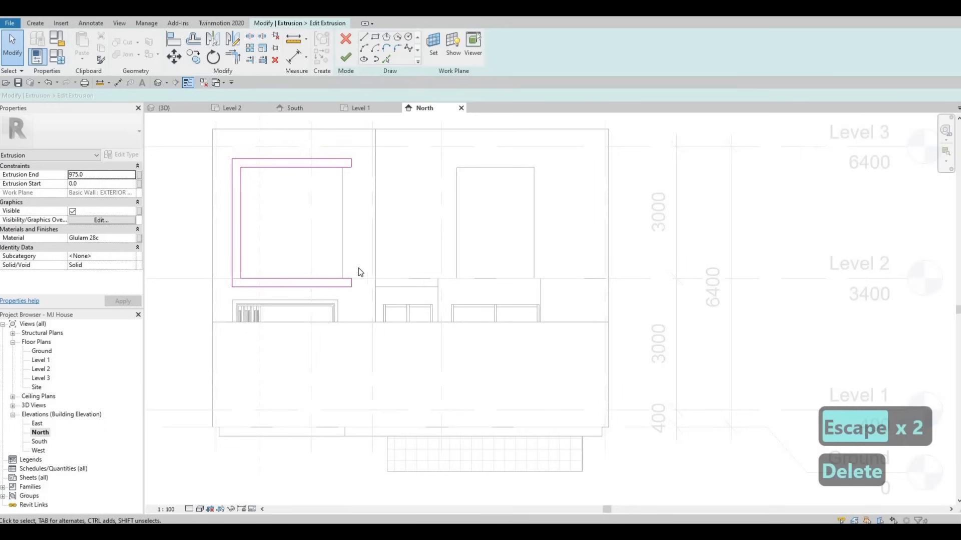
key("Escape")
middle_click_drag(431, 292, 369, 257)
left_click(347, 61)
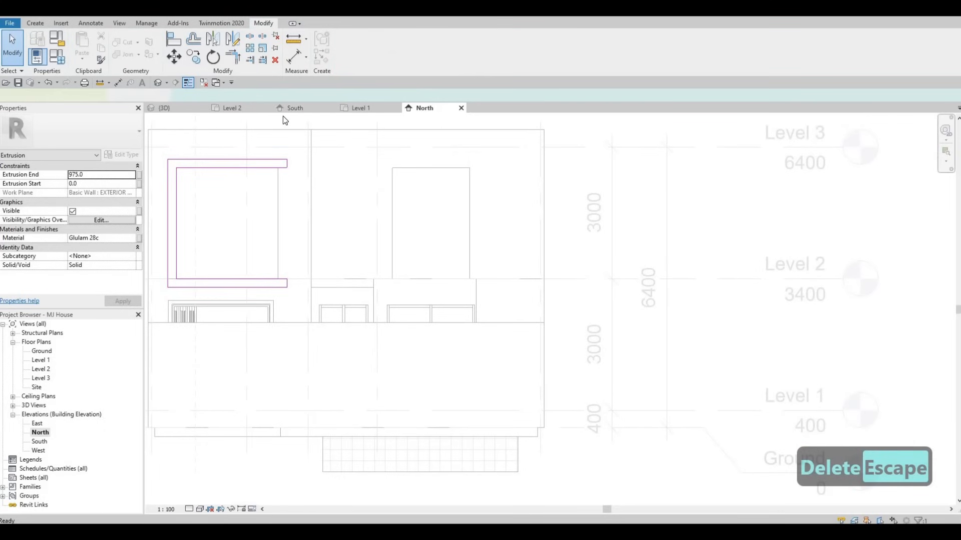
Review the open-sided frame in the 3D view and finish the in-place model.
left_click(164, 107)
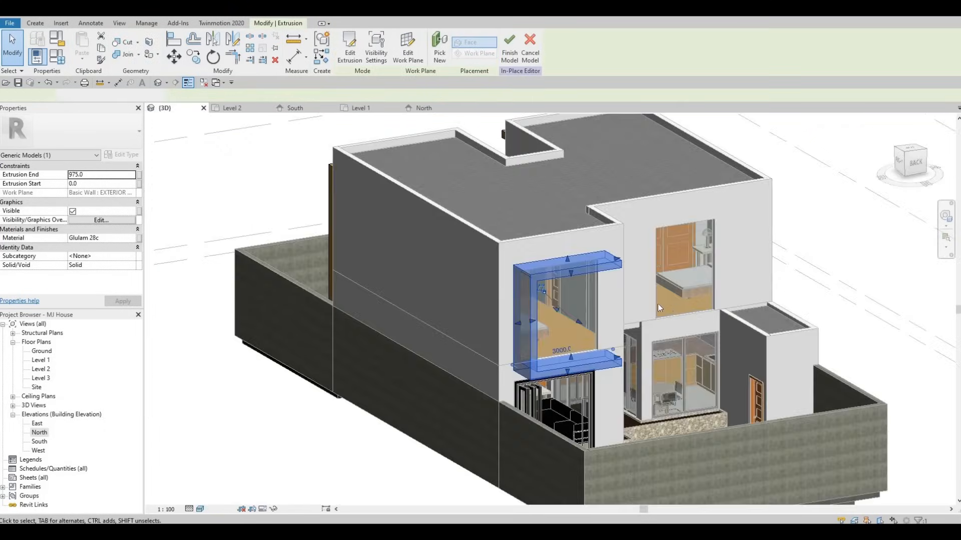
middle_click_drag(481, 312, 466, 311, "shift")
middle_click_drag(705, 277, 524, 284)
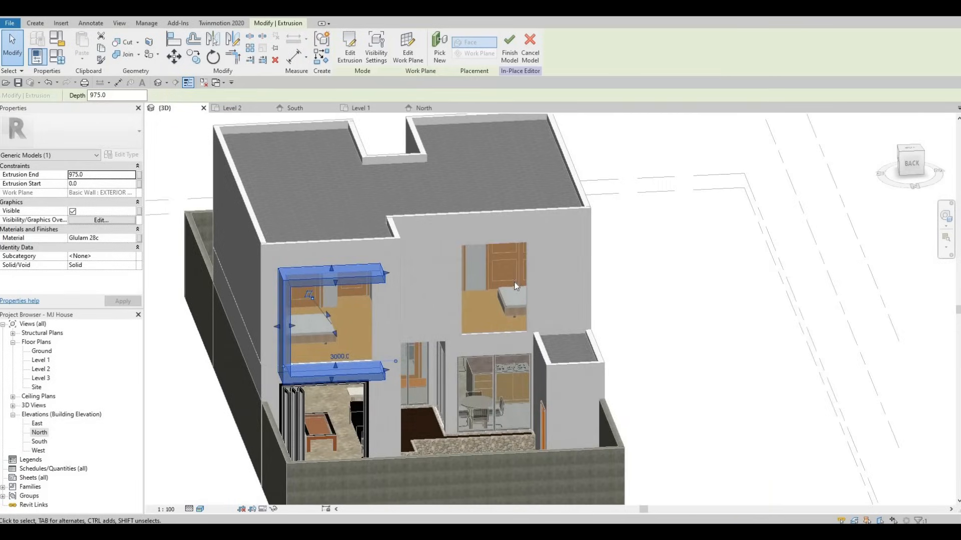
scroll(531, 283, "up", 2)
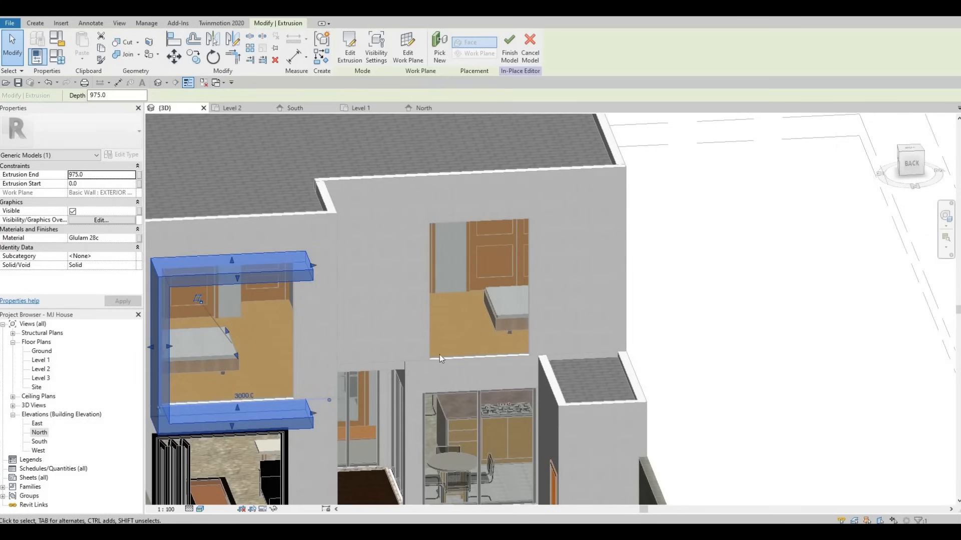
middle_click_drag(460, 306, 550, 235, "shift")
left_click(510, 48)
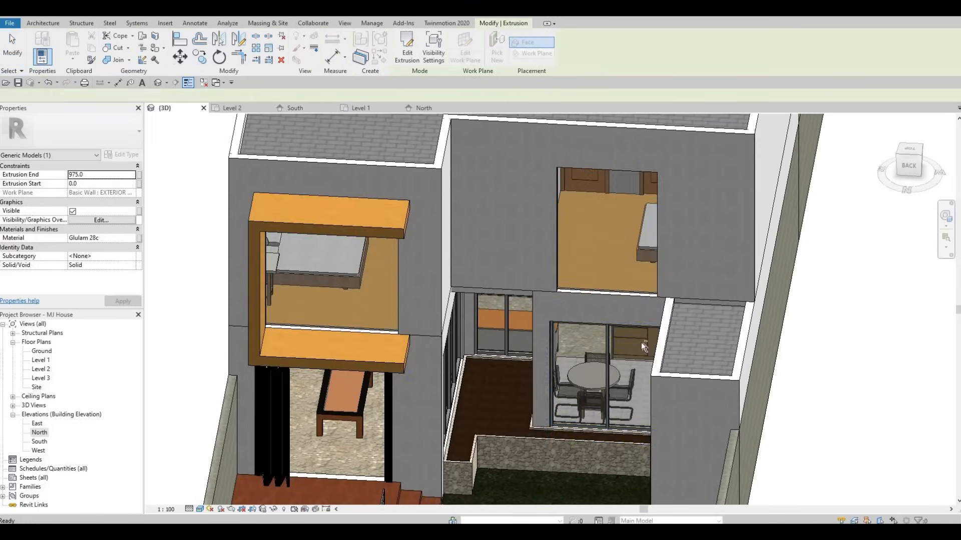
Open the Level 2 plan and drag both ends of the upper-left bedroom curtain wall to resize it.
middle_click_drag(645, 321, 44, 438, "shift")
double_click(42, 435)
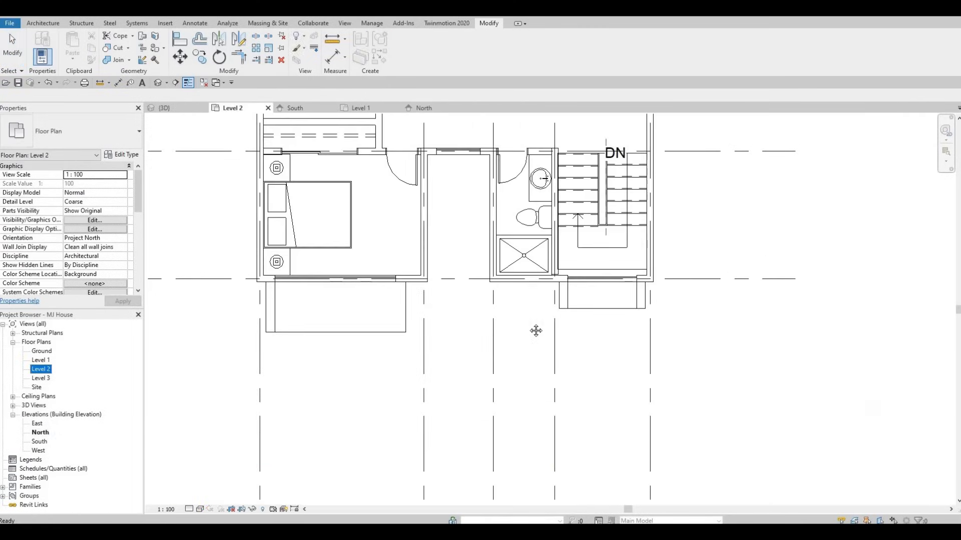
middle_click_drag(534, 328, 480, 389)
scroll(313, 195, "up", 2)
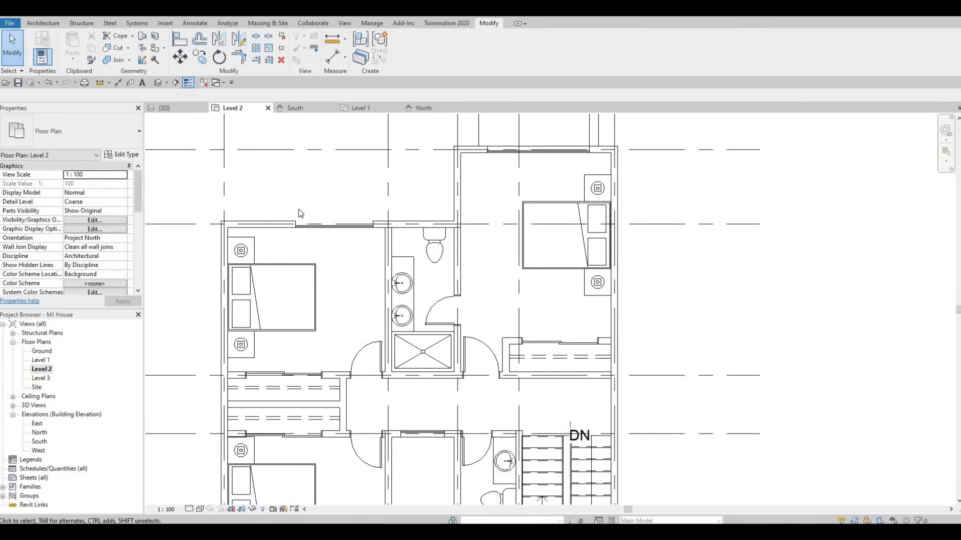
scroll(305, 195, "up", 2)
left_click(288, 247)
scroll(287, 247, "up", 1)
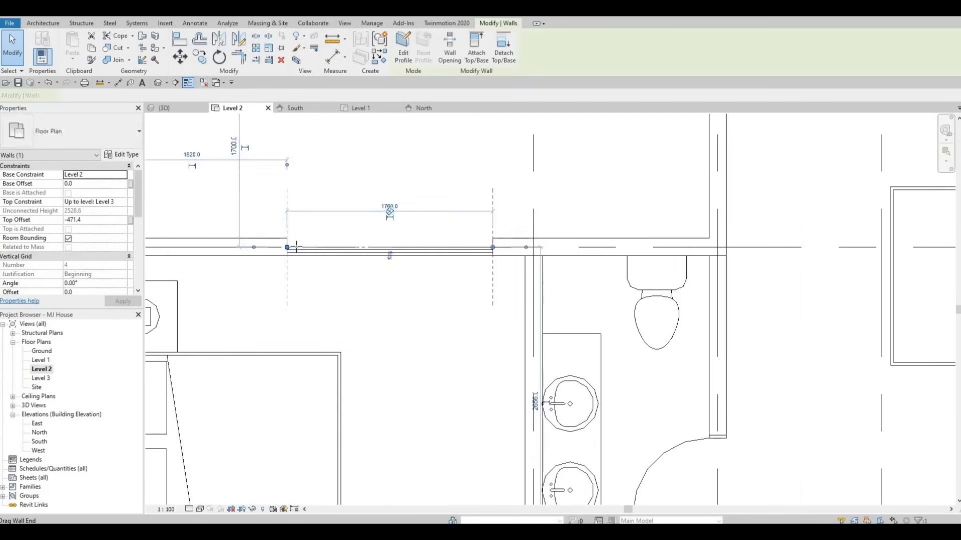
left_click_drag(287, 248, 303, 248)
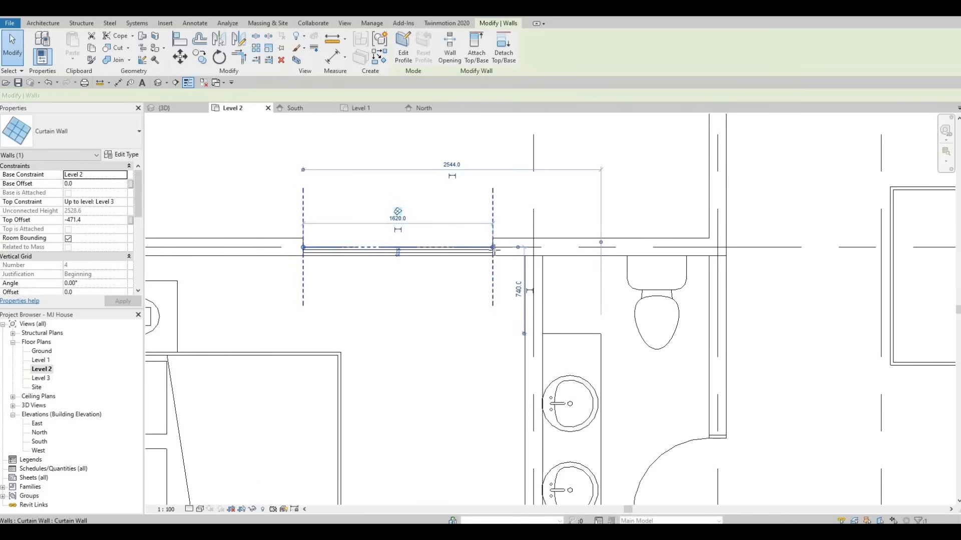
left_click_drag(493, 247, 505, 251)
left_click_drag(309, 249, 317, 247)
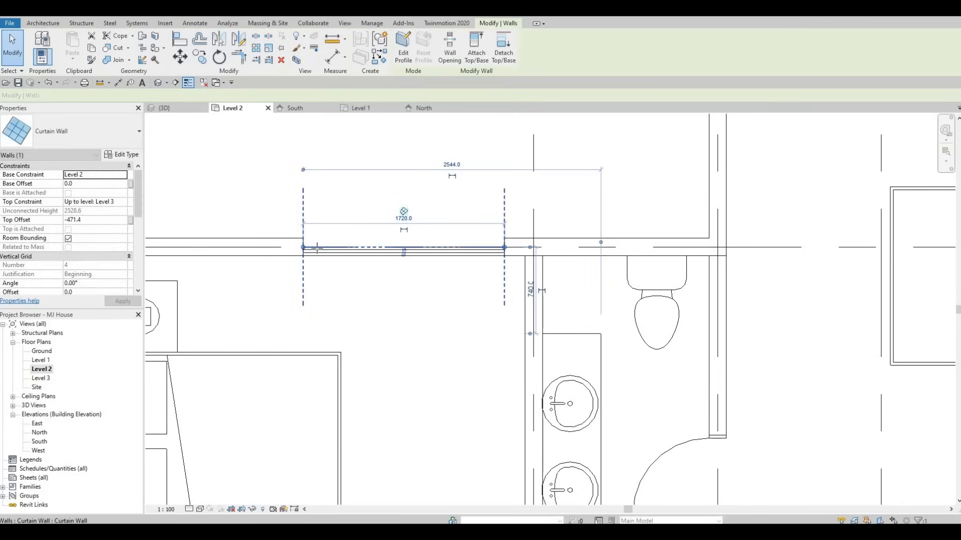
left_click_drag(505, 247, 499, 255)
key("Escape")
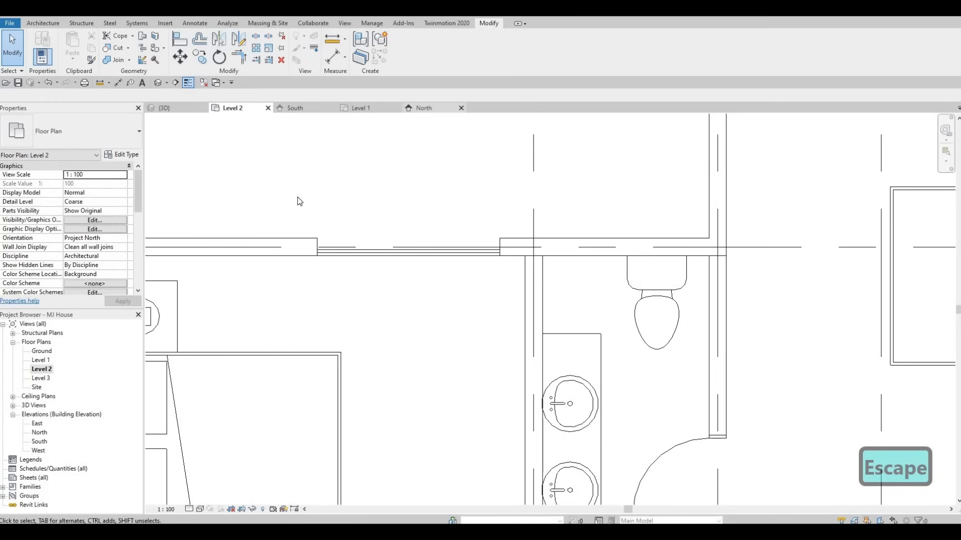
Switch to the North elevation to check the curtain wall against the frame.
key("ctrl+Tab")
left_click(277, 161)
key("Escape")
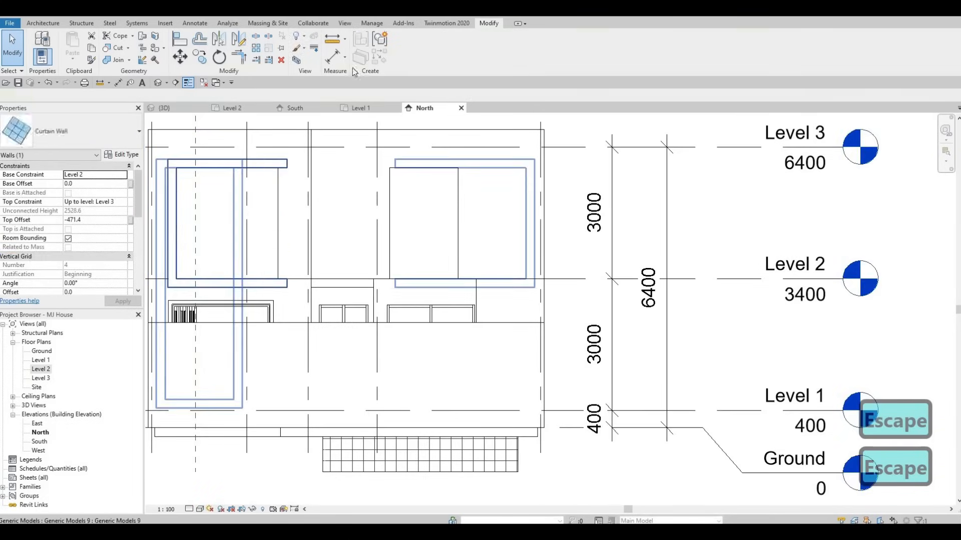
Start a new in-place extrusion and set its work plane on the exterior wall face around the upper-right window.
left_click(279, 161)
left_click(406, 48)
key("Escape")
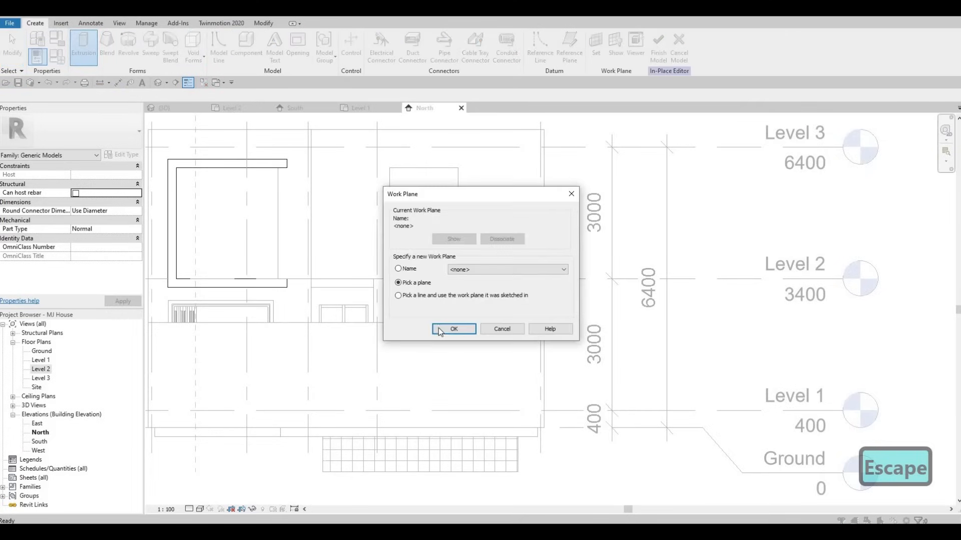
left_click(454, 328)
left_click(475, 165)
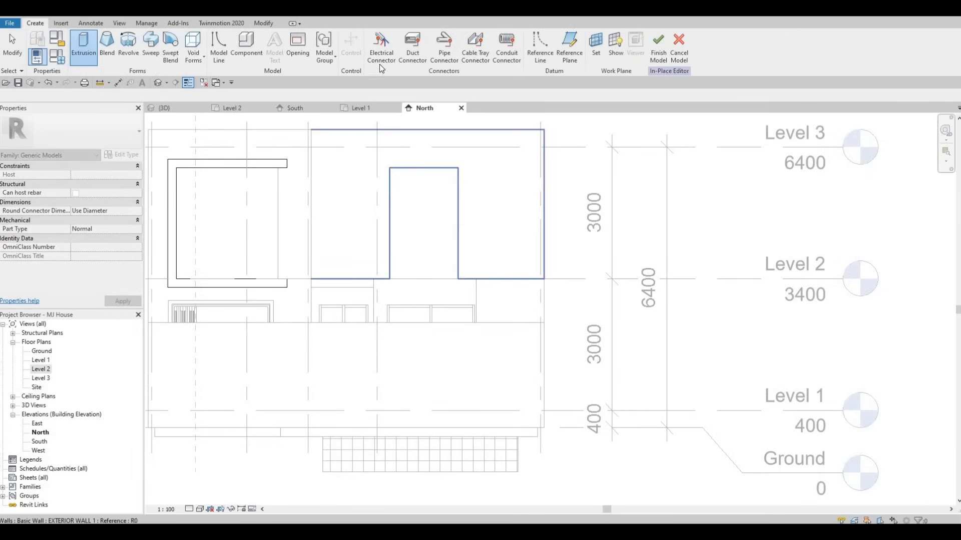
Sketch a rectangle tracing the window opening on the wall.
left_click(375, 38)
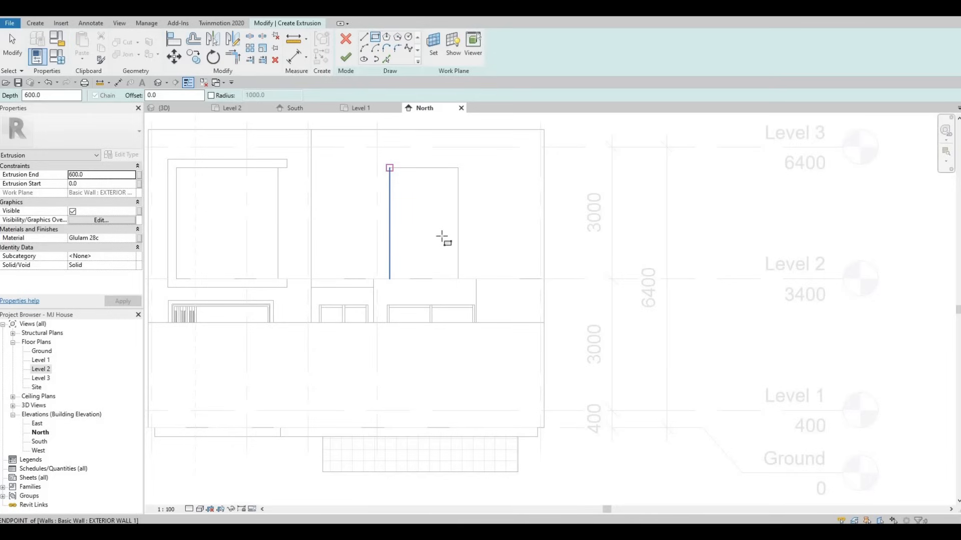
left_click(389, 168)
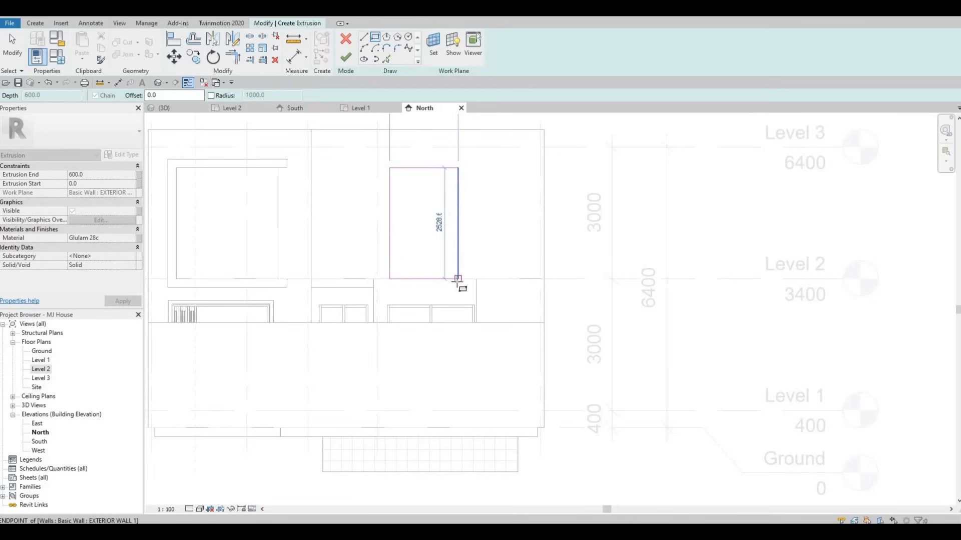
key("Escape")
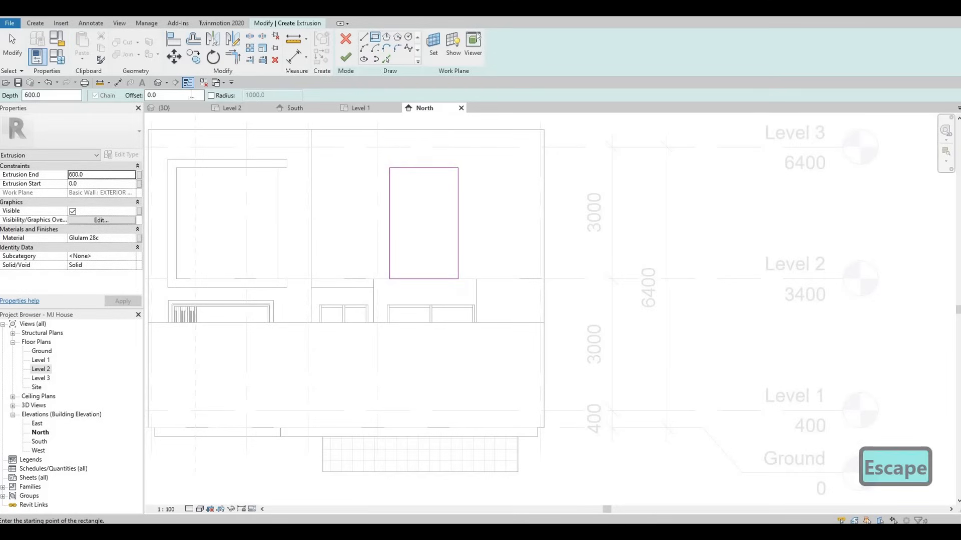
Sketch a second rectangle offset 200 mm outward around the opening and finish the extrusion.
type("20")
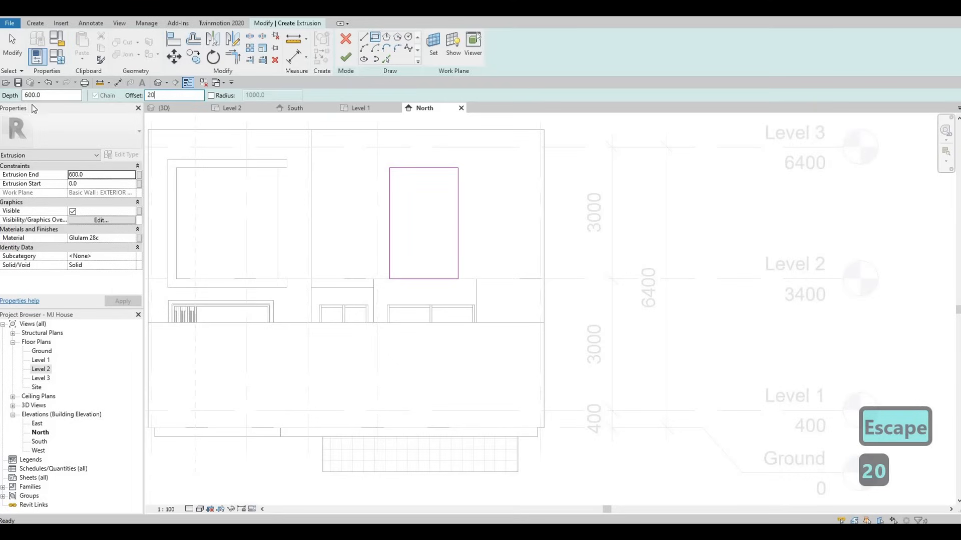
left_click(392, 171)
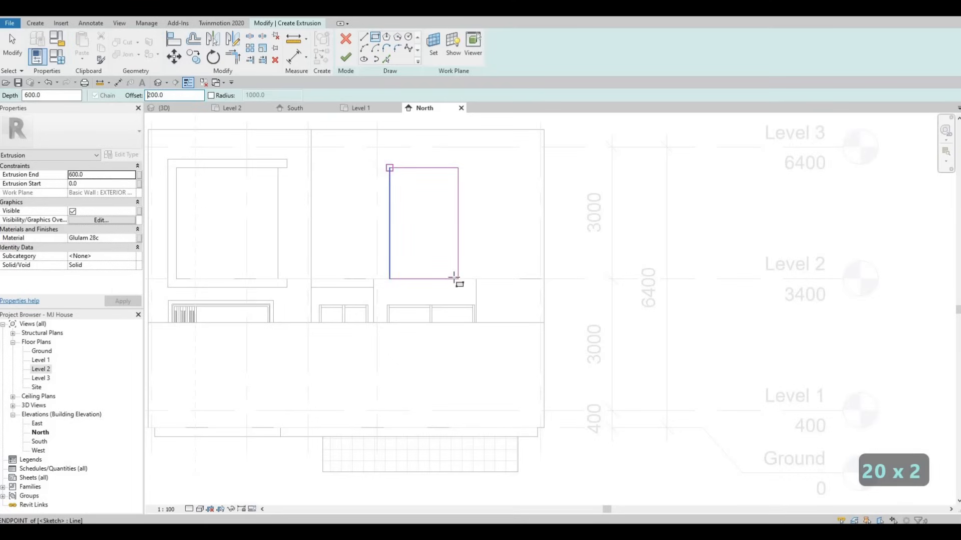
left_click(458, 279)
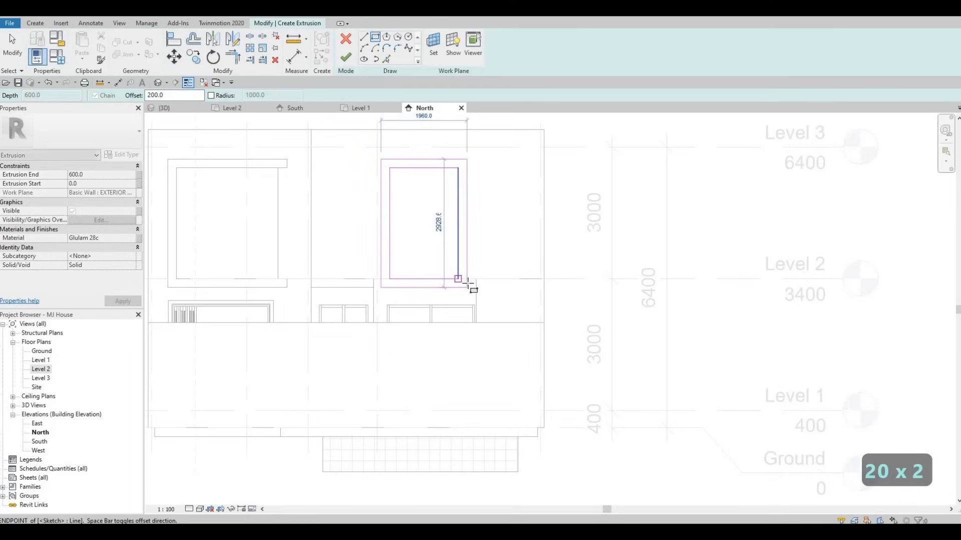
key("Escape")
left_click(345, 57)
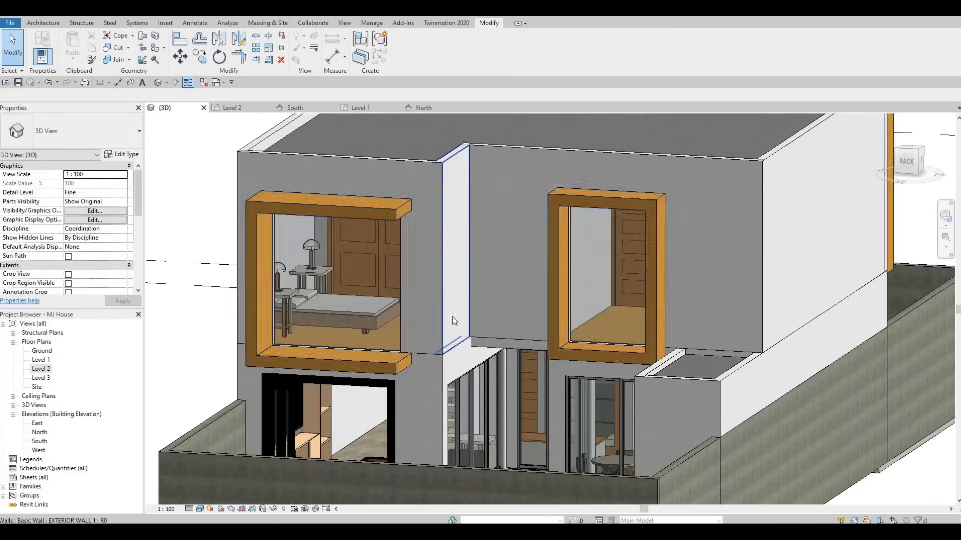
Orbit and zoom around the 3D model to review the new Glulam window frames.
scroll(547, 286, "up", 3)
middle_click_drag(547, 286, 572, 268, "shift")
left_click(568, 337)
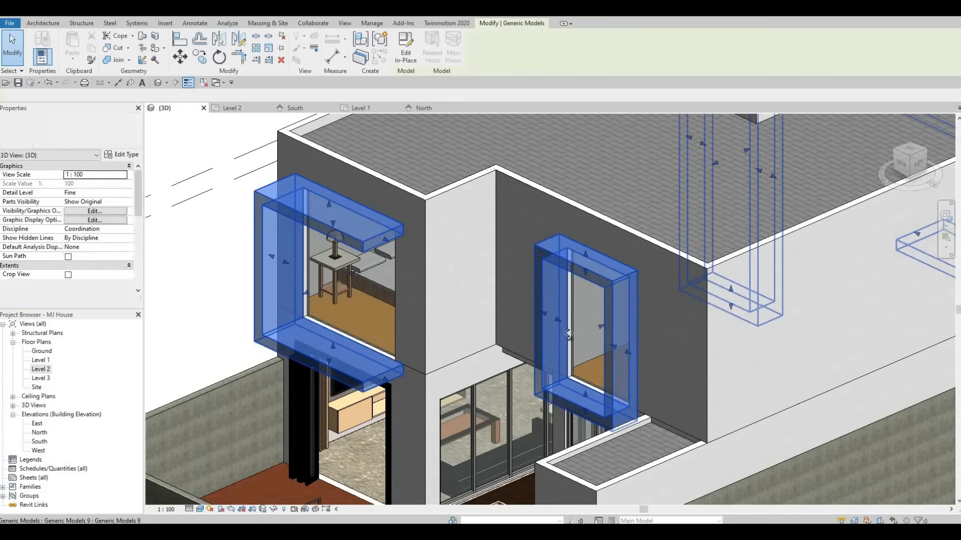
key("Escape")
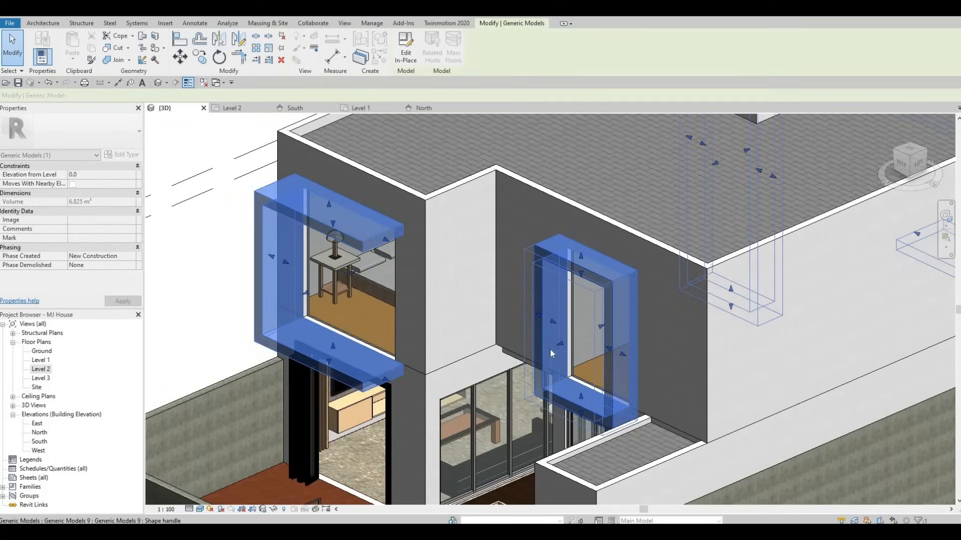
middle_click_drag(691, 309, 583, 300, "shift")
key("Escape")
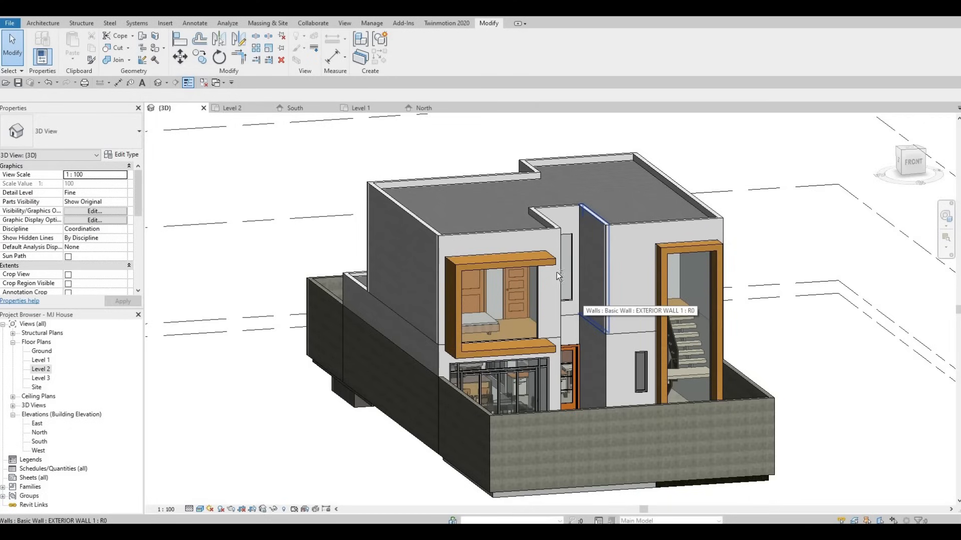
middle_click_drag(480, 312, 617, 222, "shift")
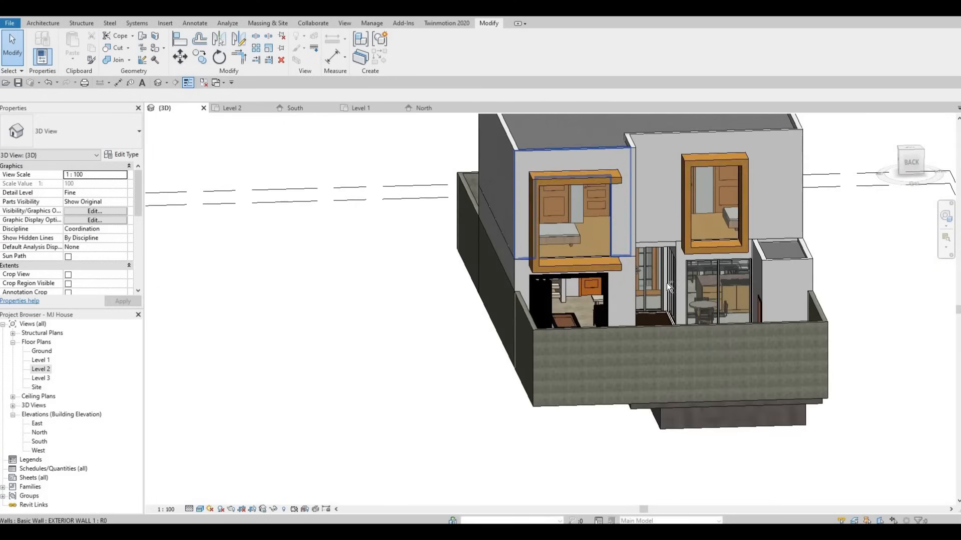
middle_click_drag(775, 263, 626, 189, "shift")
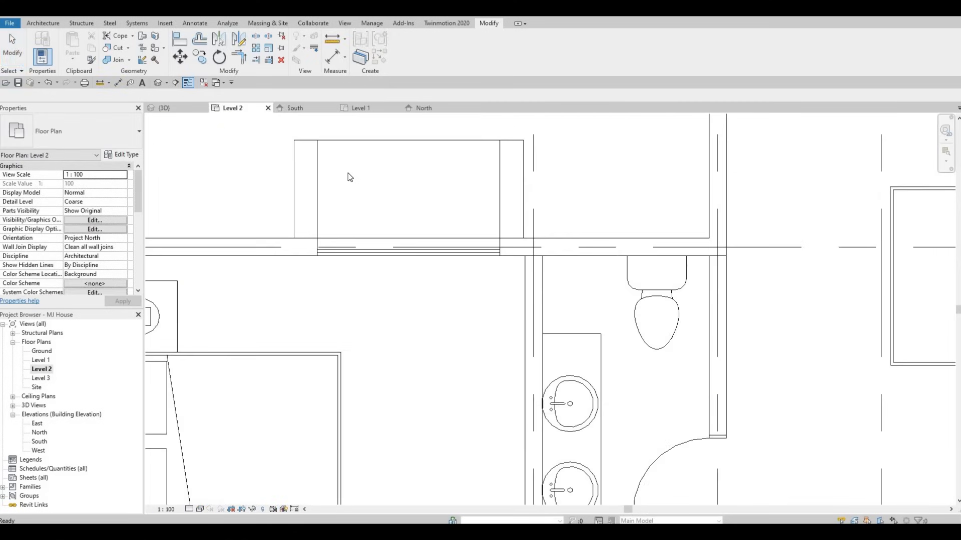
scroll(347, 192, "down", 5)
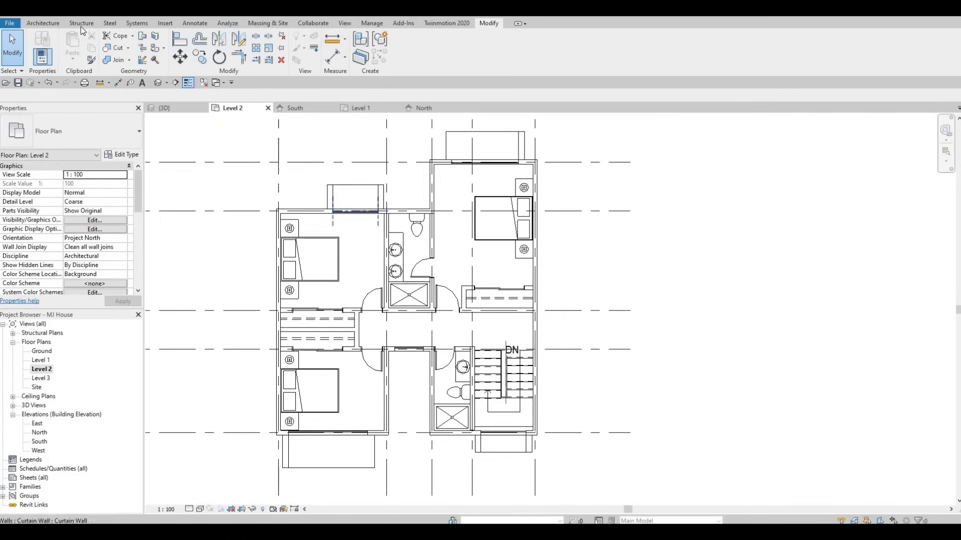
left_click(50, 23)
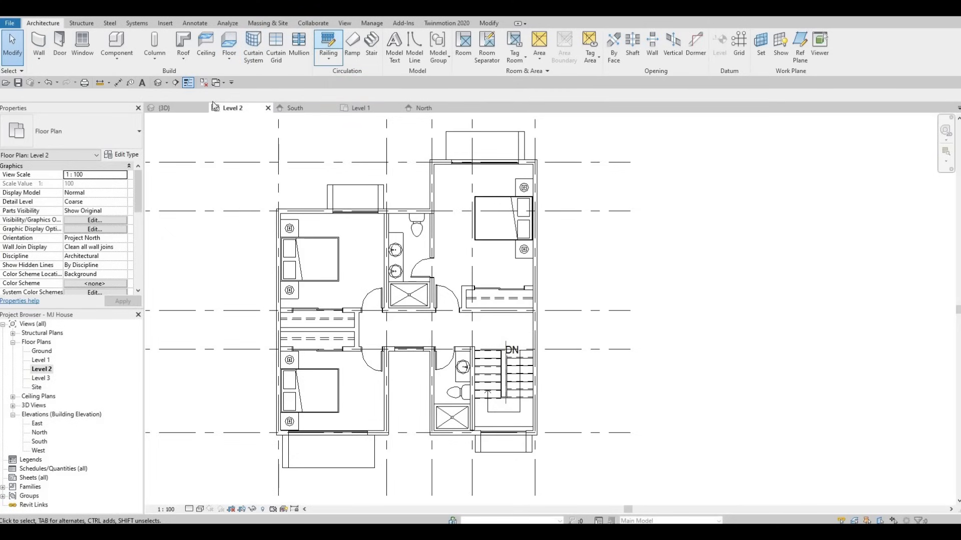
left_click(328, 45)
left_click(105, 128)
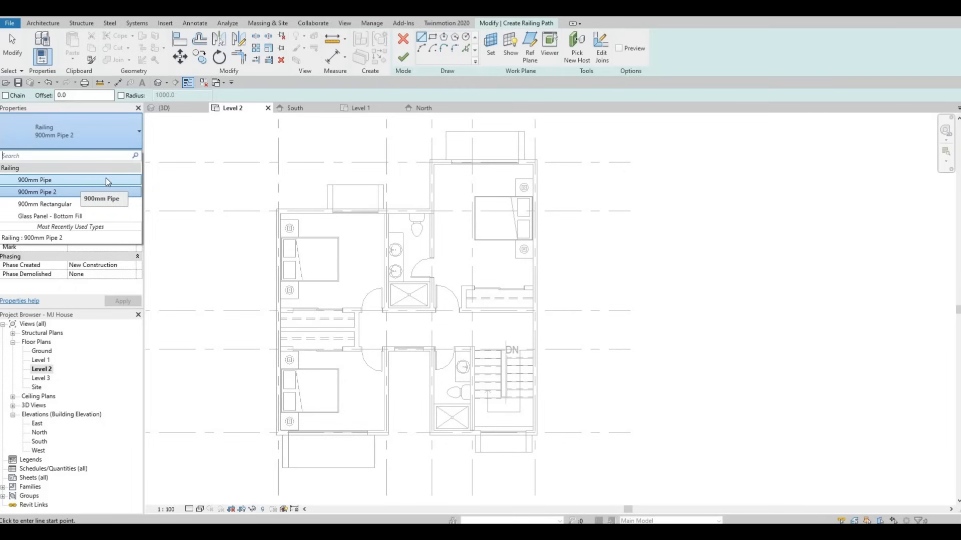
key("Escape")
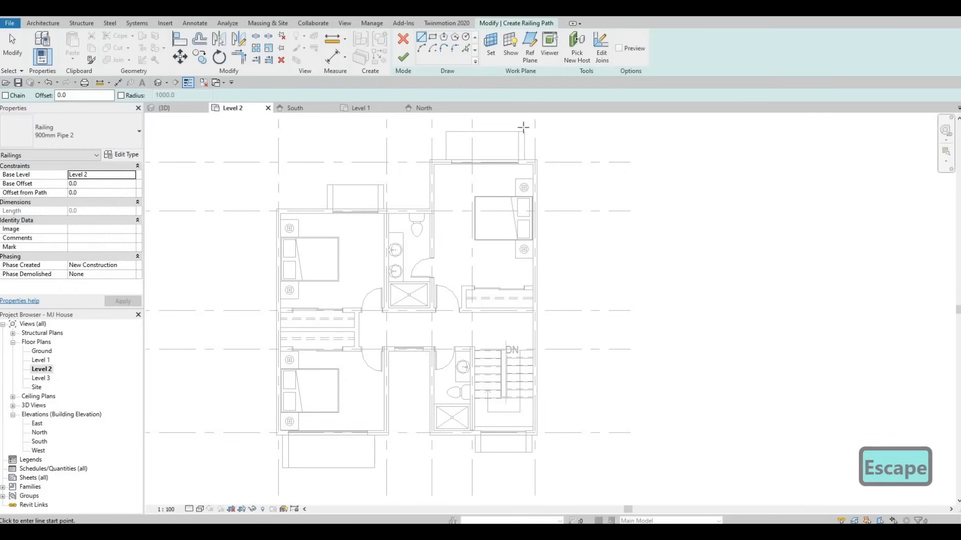
scroll(475, 176, "up", 2)
middle_click_drag(460, 173, 445, 247)
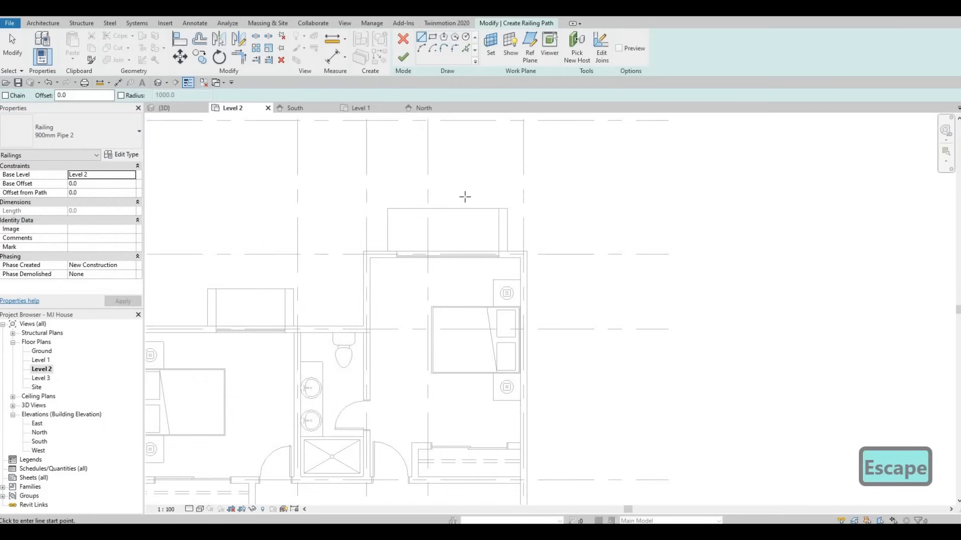
scroll(488, 206, "up", 2)
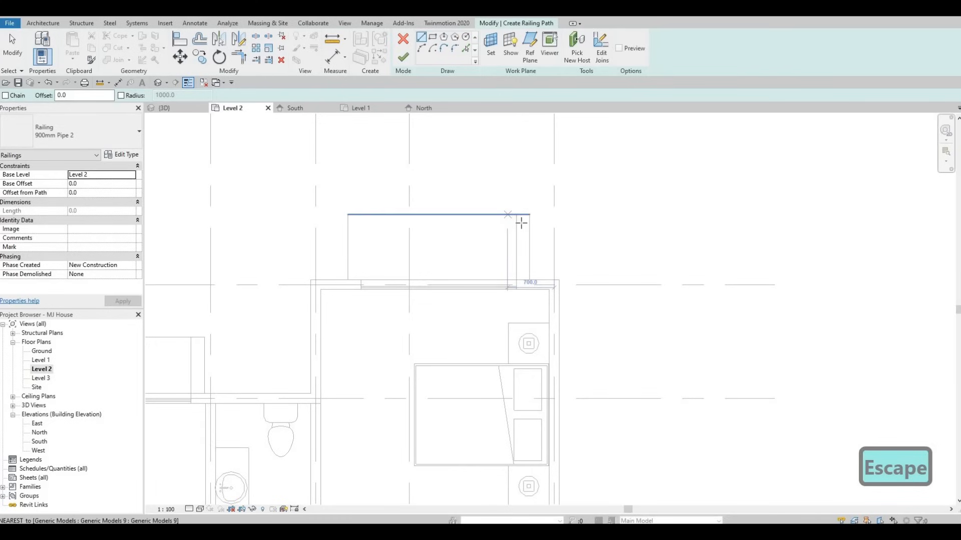
key("Escape")
key("Escape")
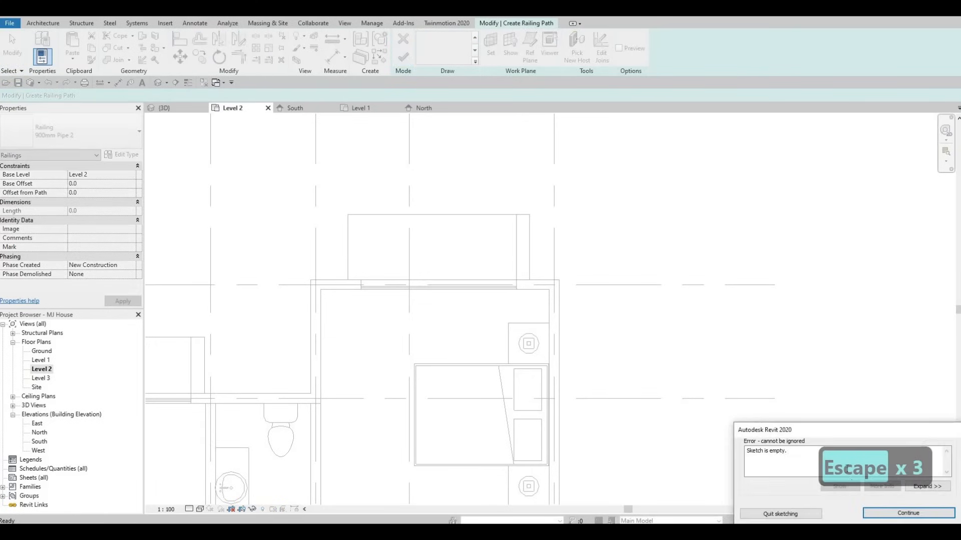
key("Return")
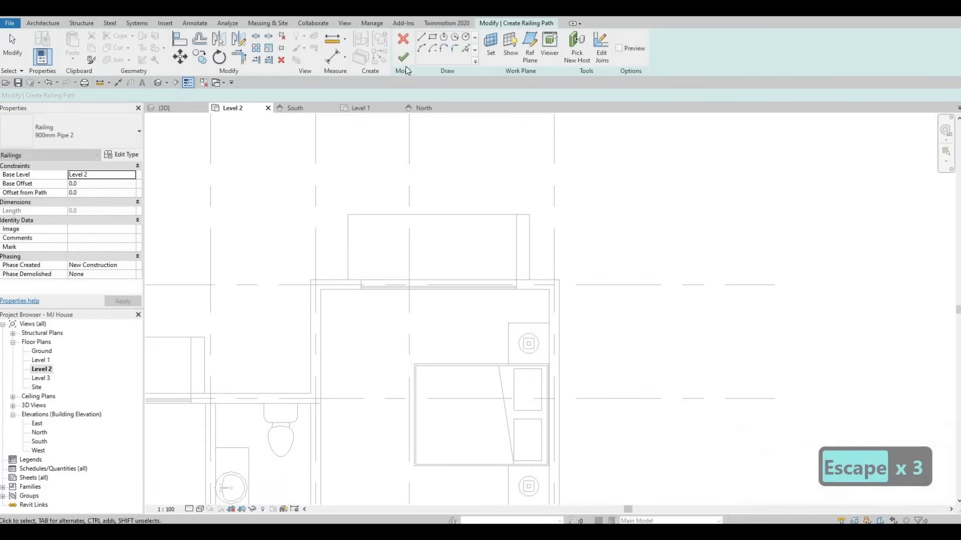
key("Escape")
key("Escape")
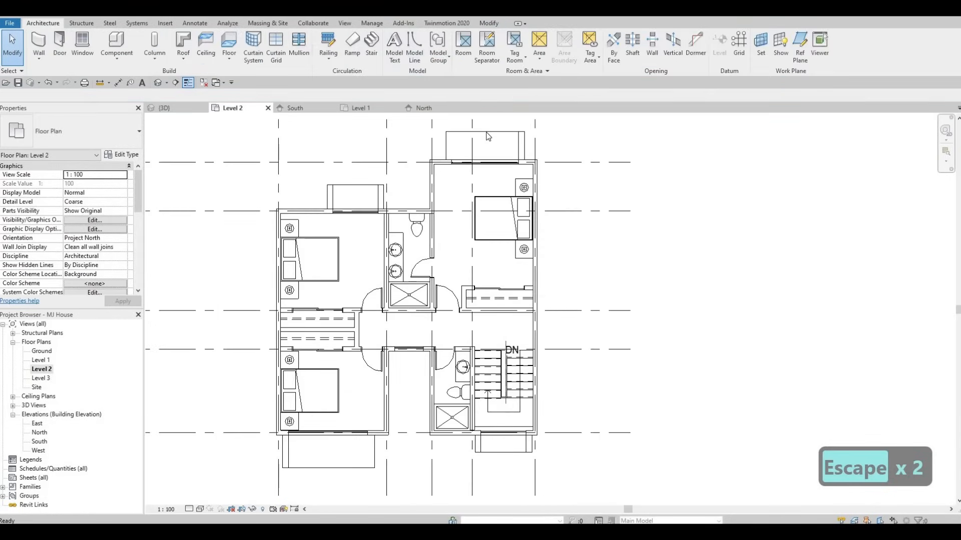
Drag the outer shape handles of the two upper frames slightly in the Level 2 plan.
key("Escape")
left_click(487, 136)
scroll(486, 128, "up", 2)
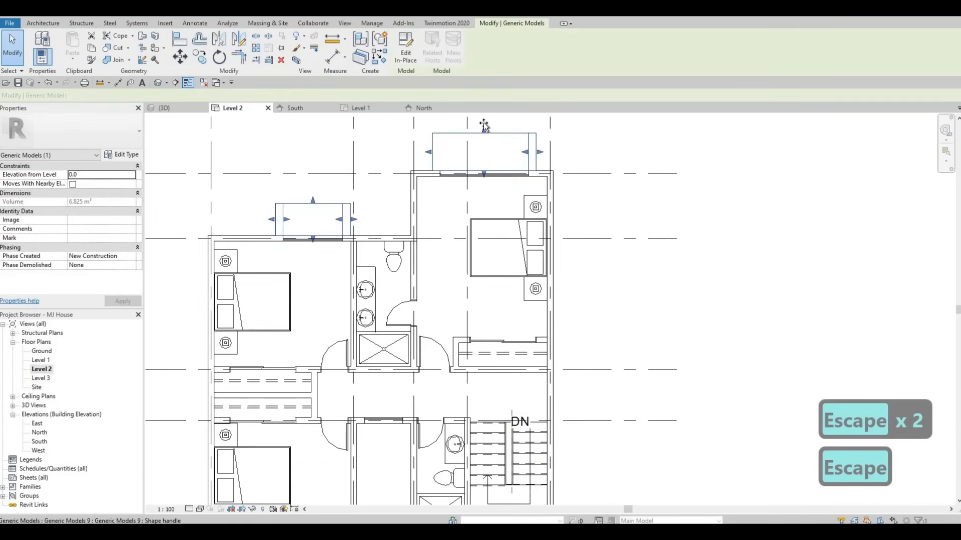
left_click_drag(484, 125, 491, 127)
middle_click_drag(295, 271, 277, 354)
key("Escape")
left_click(294, 283)
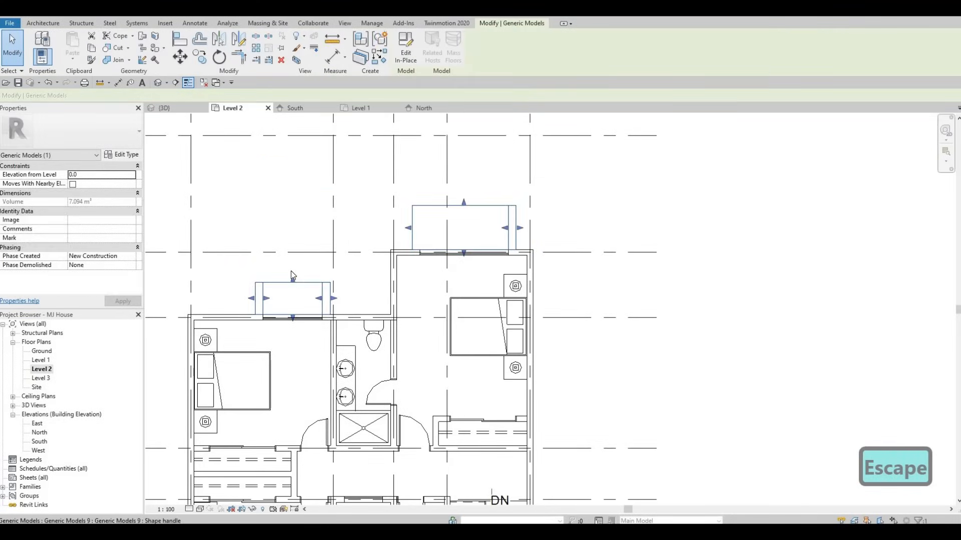
left_click_drag(291, 272, 291, 270)
key("Escape")
Drag the outer shape handles of the two lower frames slightly in the Level 2 plan.
middle_click_drag(444, 459, 455, 331)
scroll(454, 332, "down", 2)
middle_click_drag(474, 423, 454, 328)
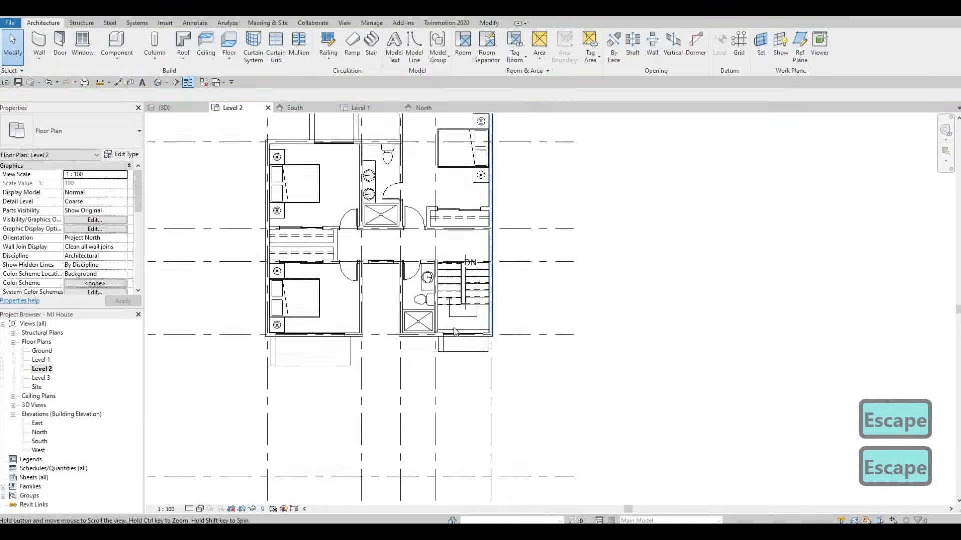
scroll(453, 328, "up", 2)
left_click(464, 328)
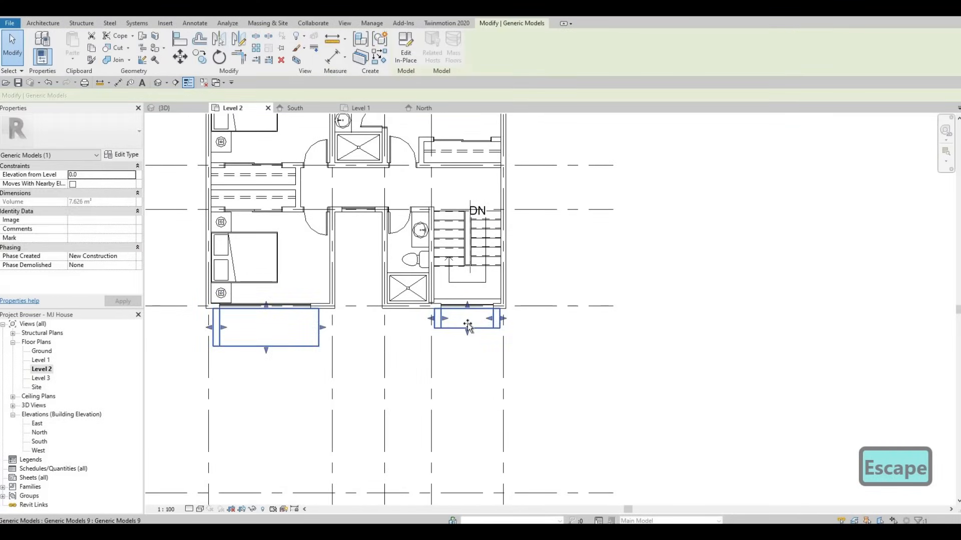
left_click_drag(468, 332, 468, 327)
middle_click_drag(268, 350, 371, 346)
key("Escape")
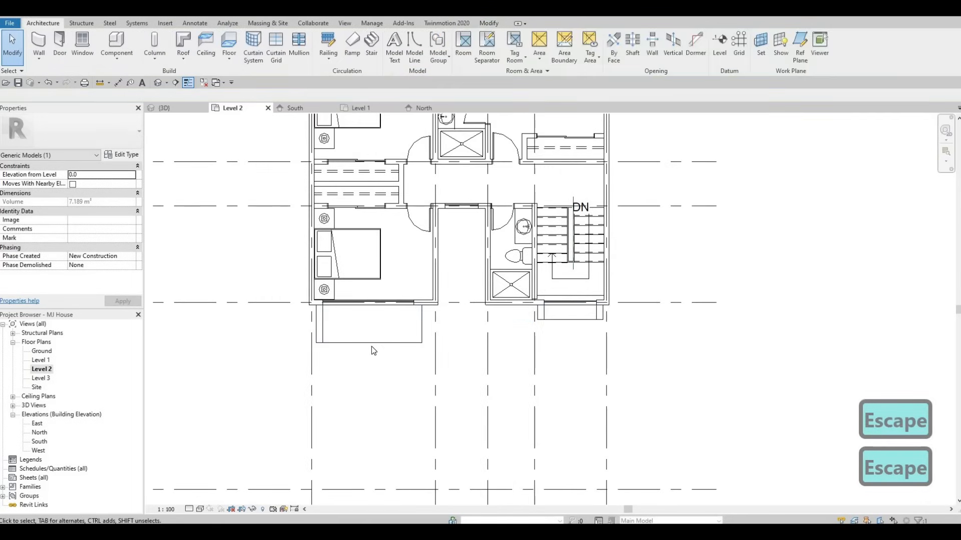
left_click(367, 345)
left_click_drag(368, 347, 367, 355)
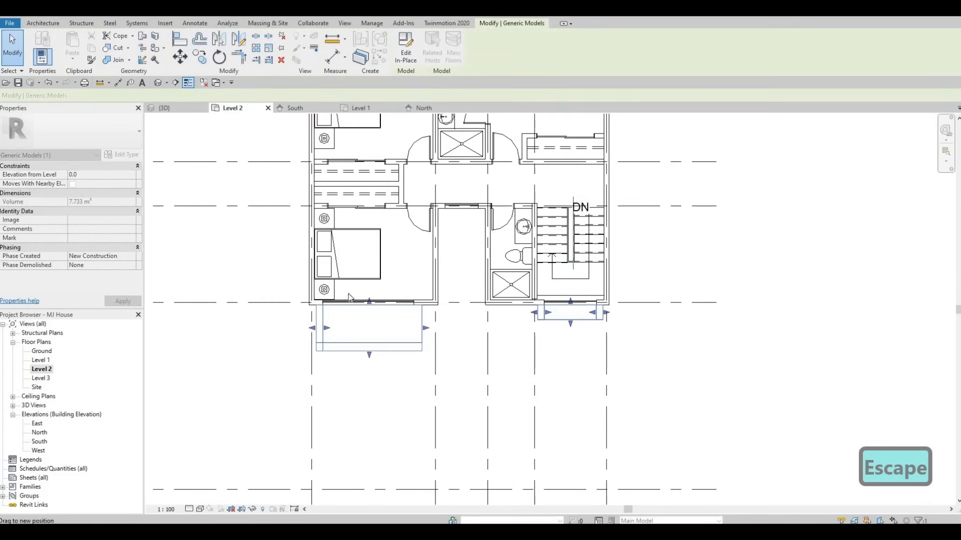
key("Escape")
key("Escape")
Measure the projection depth of the lower-left, upper-left and upper-right frames with aligned dimensions.
key("d")
key("i")
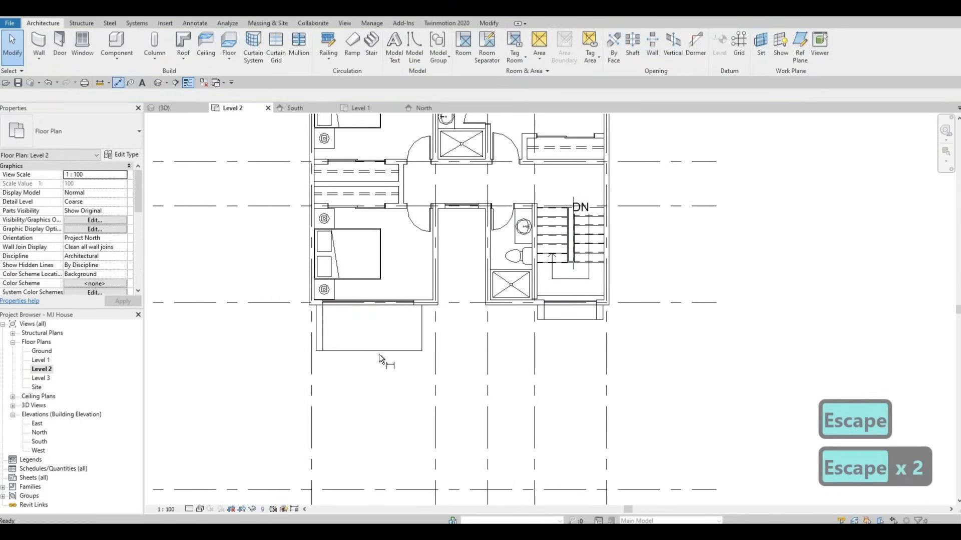
left_click(387, 305)
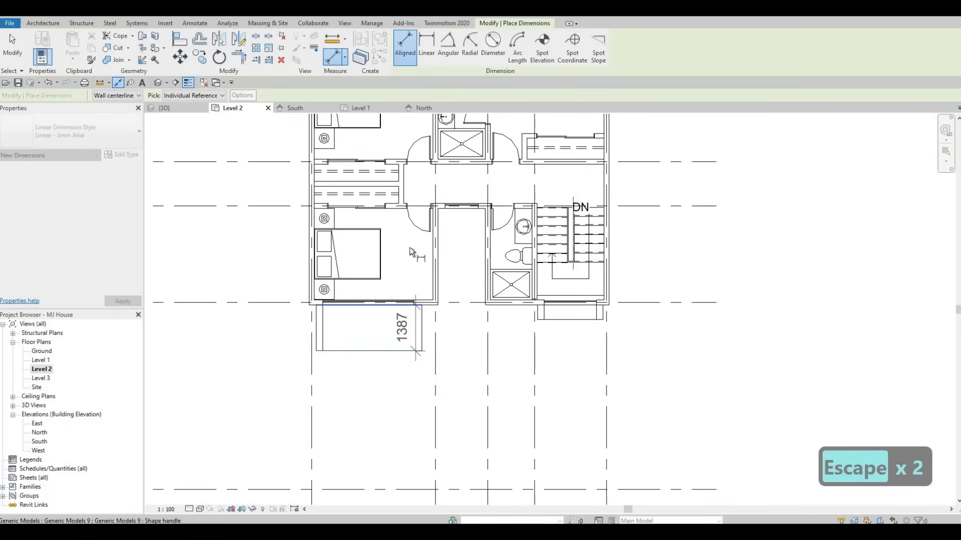
key("Escape")
scroll(389, 227, "down", 3)
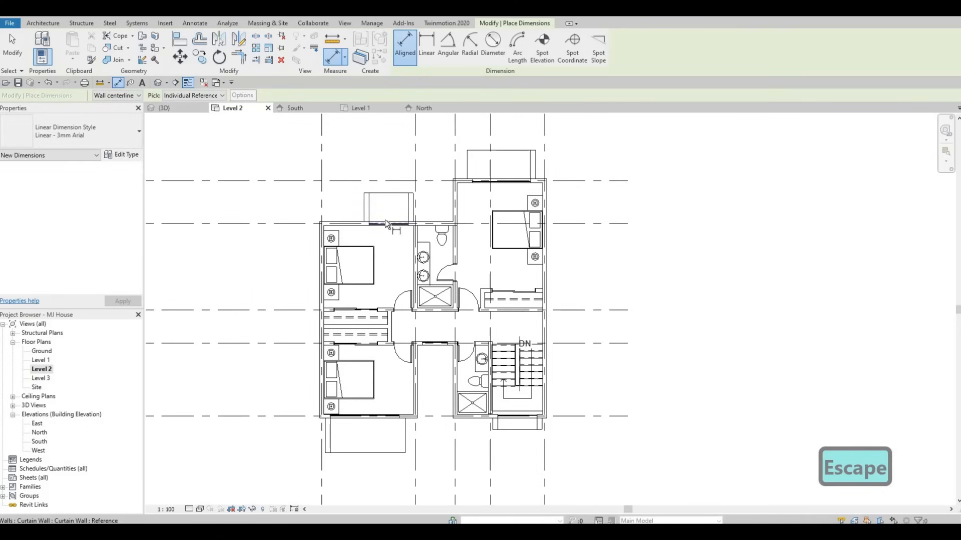
left_click(385, 221)
left_click(400, 193)
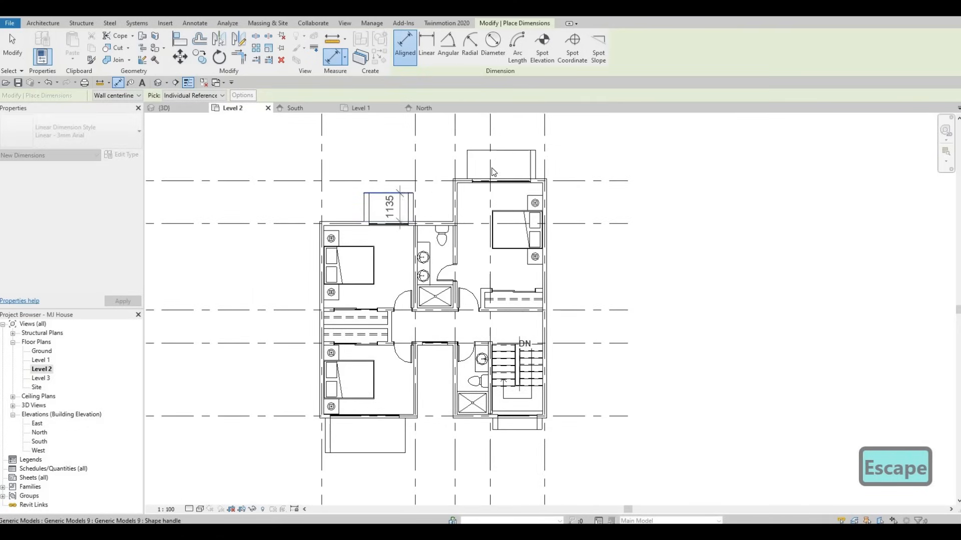
key("Escape")
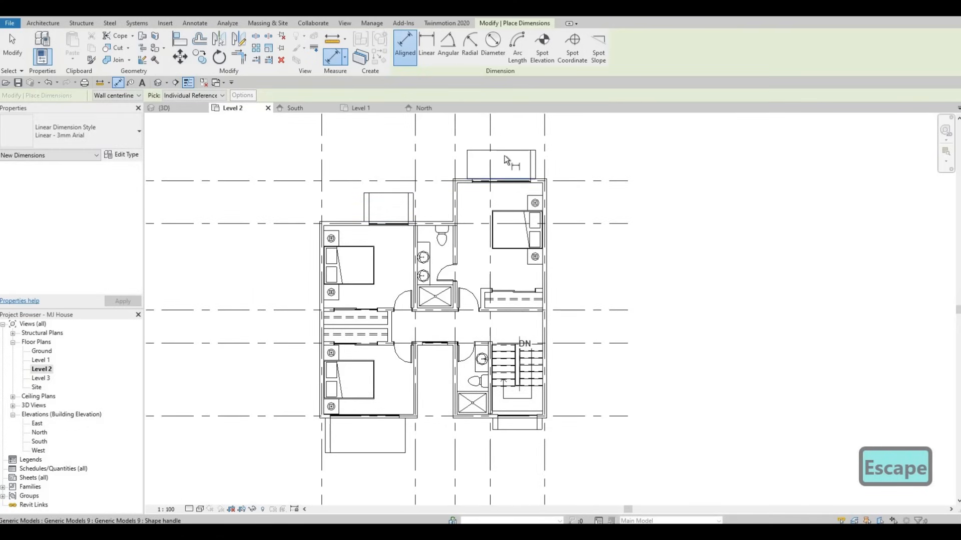
left_click(503, 151)
key("Escape")
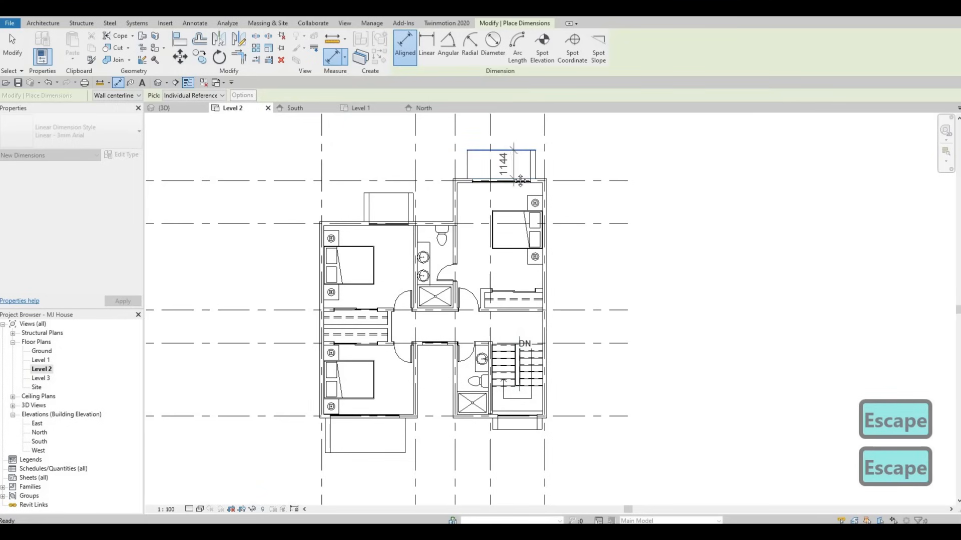
Drag a Glulam frame's outer shape handle slightly outward in the Level 2 plan.
key("Escape")
scroll(521, 182, "up", 3)
left_click(485, 212)
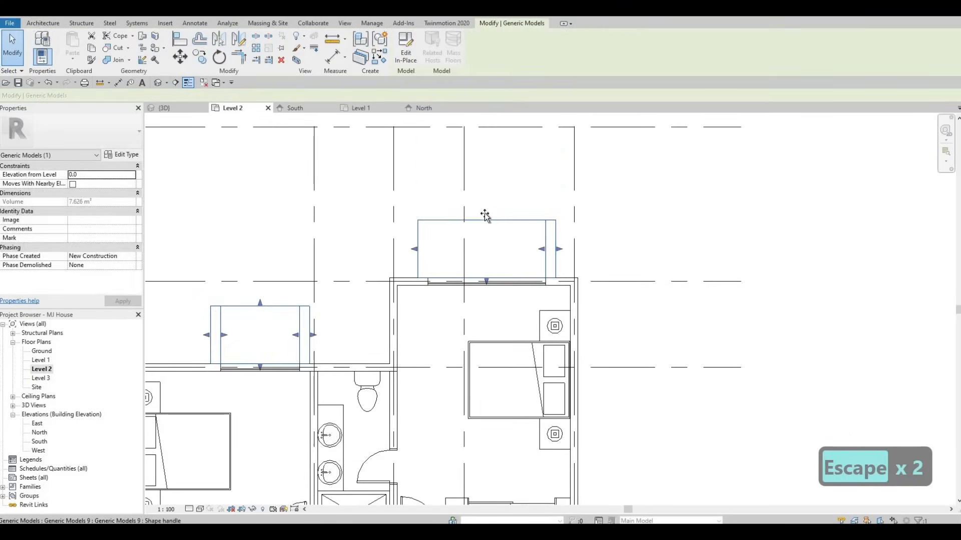
left_click_drag(254, 307, 258, 301)
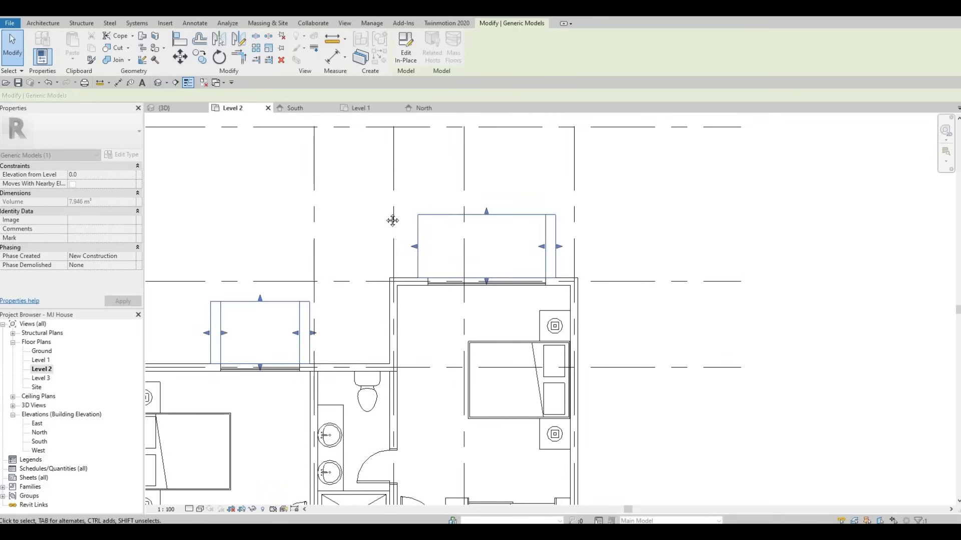
Nudge another frame's shape handle slightly in the Level 2 plan.
scroll(281, 309, "down", 3)
middle_click_drag(303, 364, 379, 211)
left_click(322, 383)
scroll(323, 383, "up", 1)
left_click_drag(320, 383, 321, 380)
key("Escape")
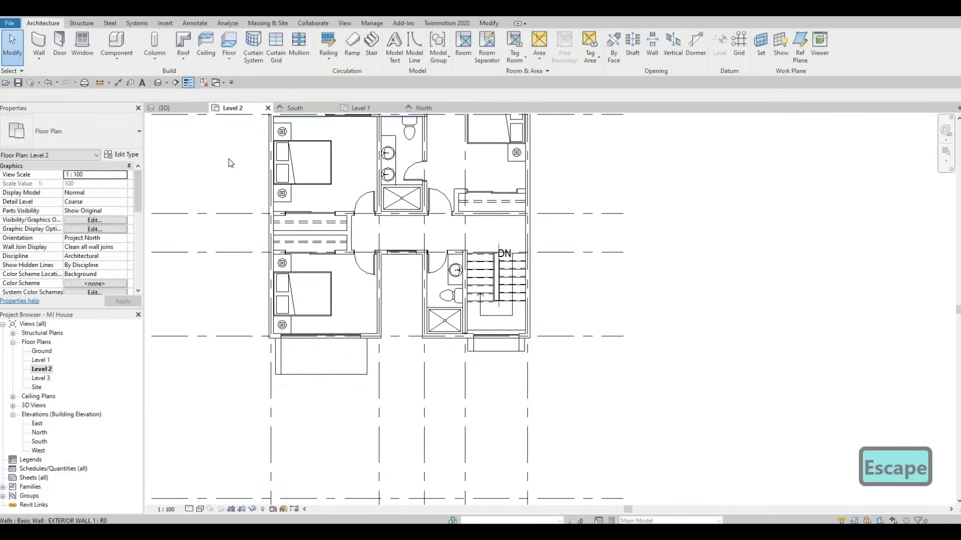
scroll(251, 175, "down", 1)
middle_click_drag(250, 175, 215, 264)
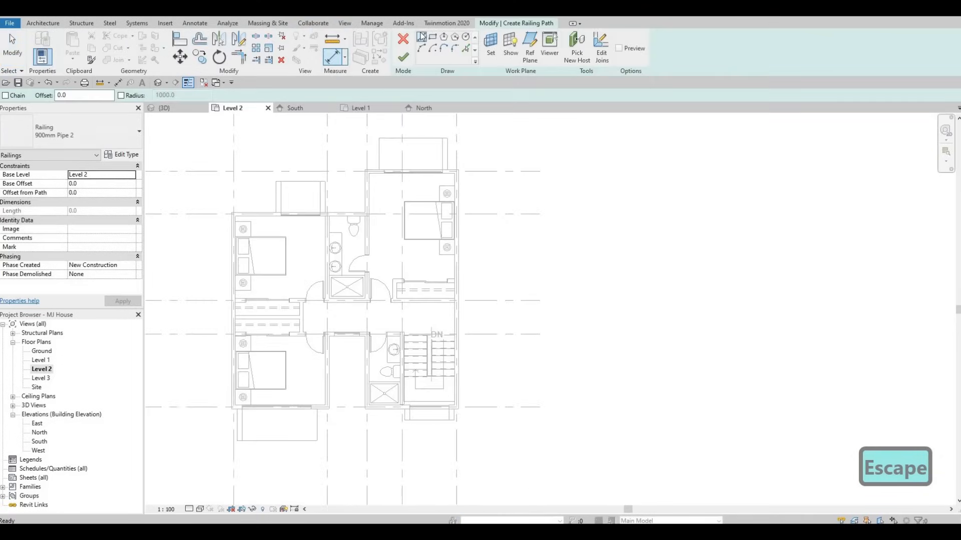
scroll(418, 208, "up", 6)
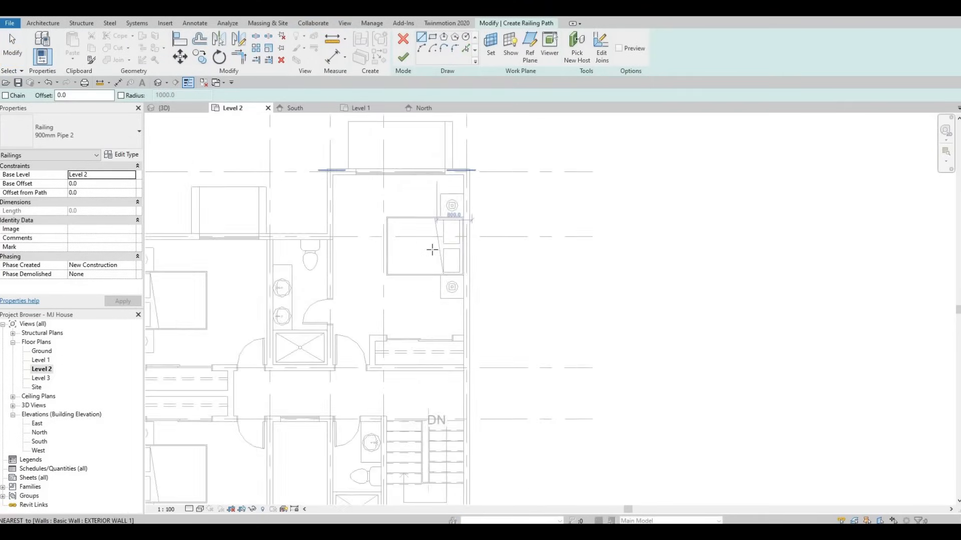
left_click(482, 258)
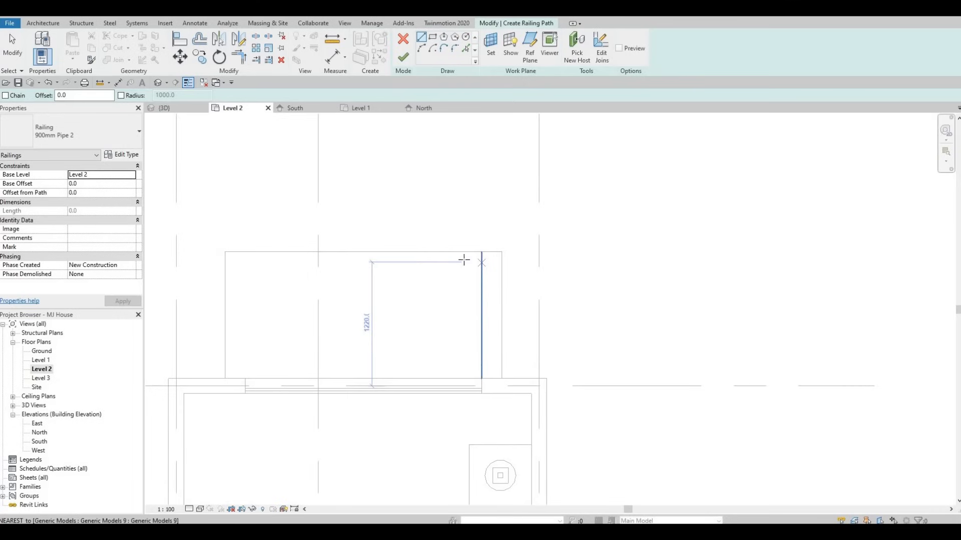
left_click(230, 298)
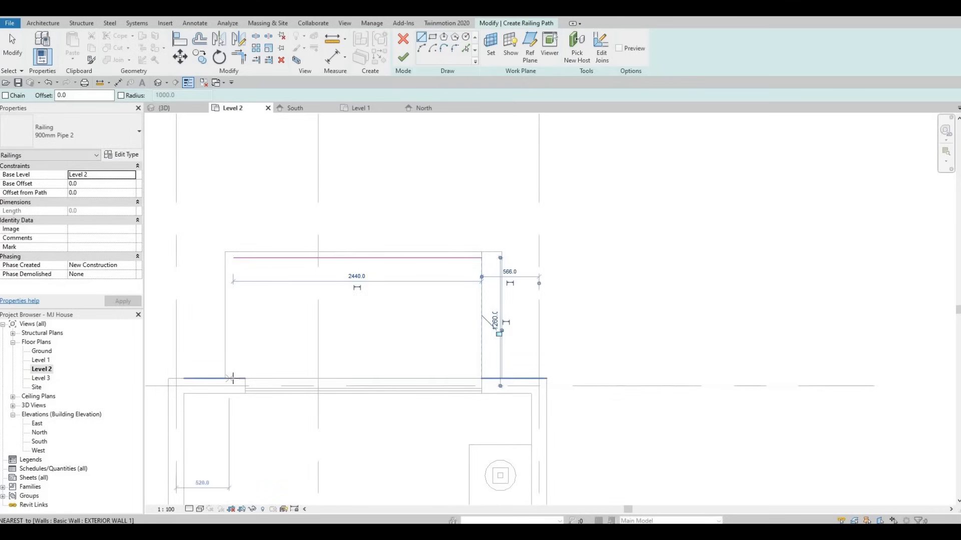
left_click(233, 379)
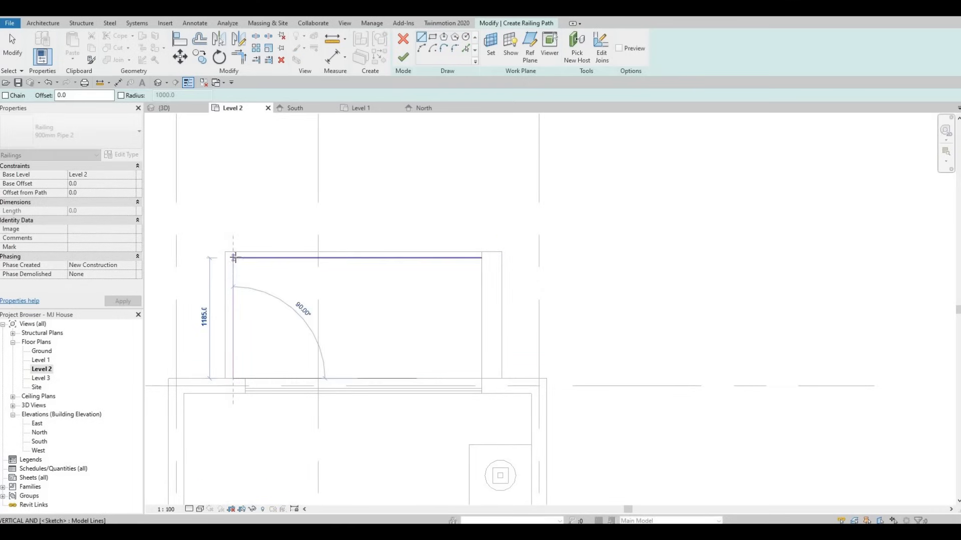
left_click(233, 258)
key("Escape")
scroll(227, 281, "down", 3)
middle_click_drag(228, 282, 416, 219)
scroll(419, 170, "down", 1)
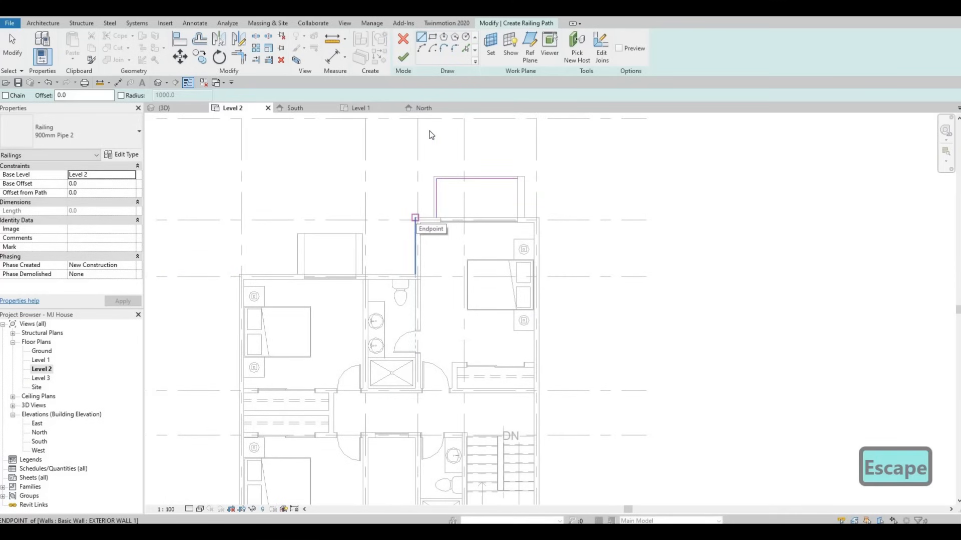
key("Escape")
key("Escape")
key("Escape")
scroll(430, 150, "up", 2)
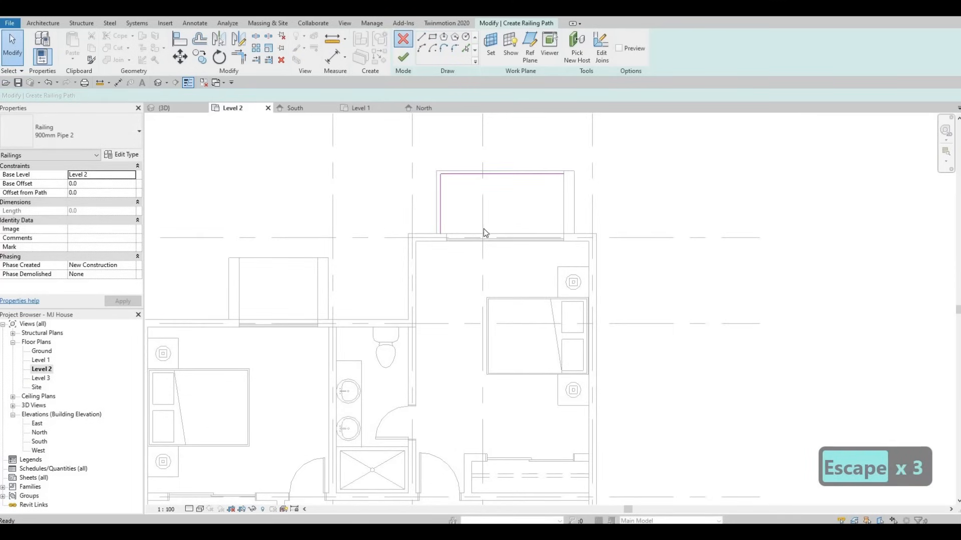
key("Escape")
key("Escape")
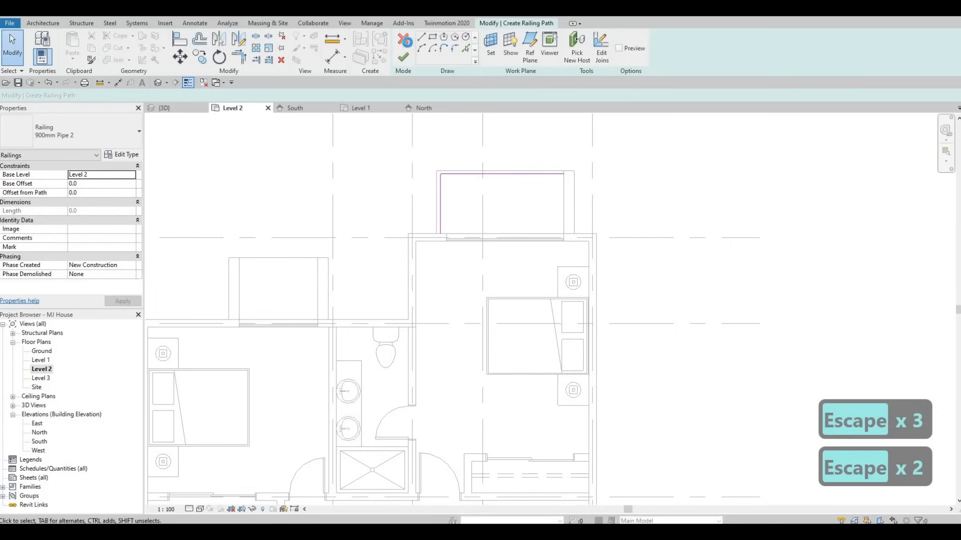
left_click(509, 278)
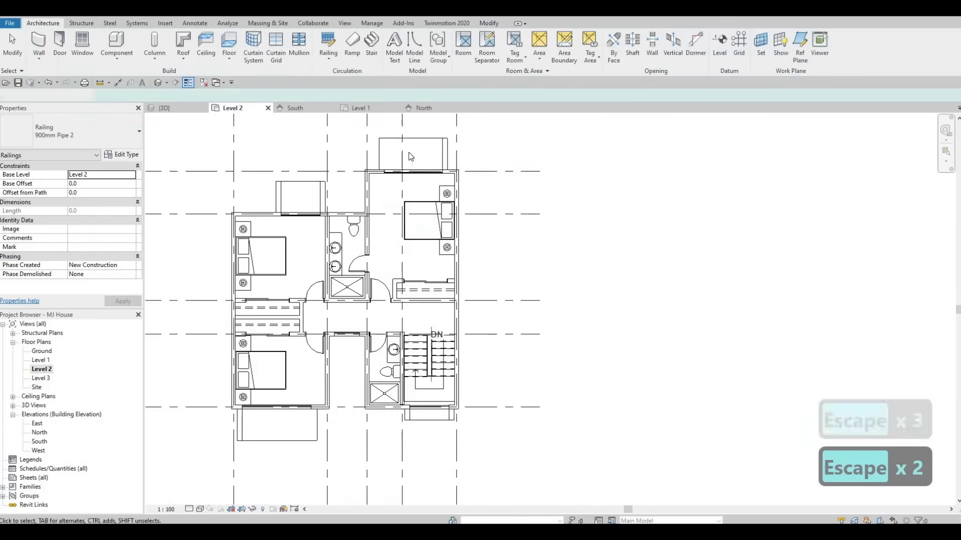
key("Escape")
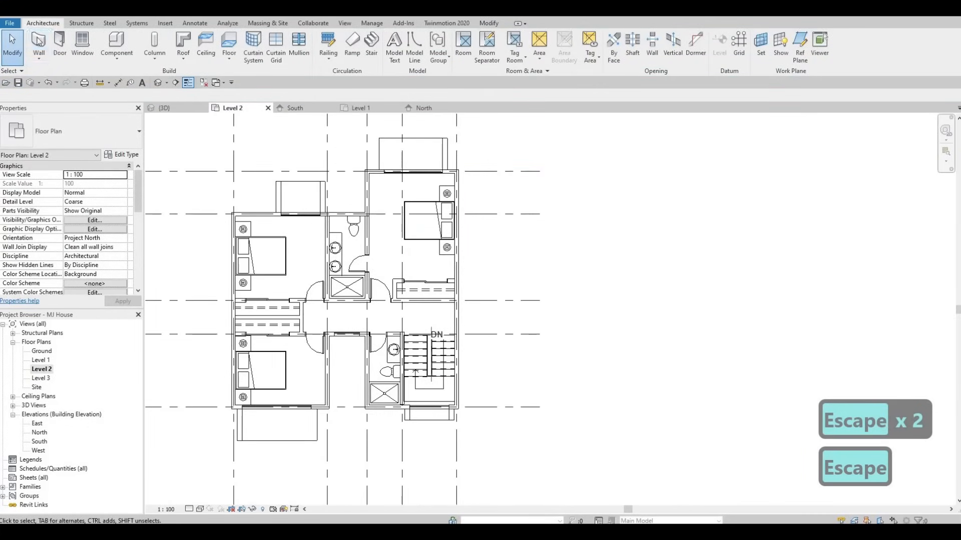
Draw a curtain wall along the upper balcony's front edge, 2440 mm long, and down its left side.
left_click(39, 56)
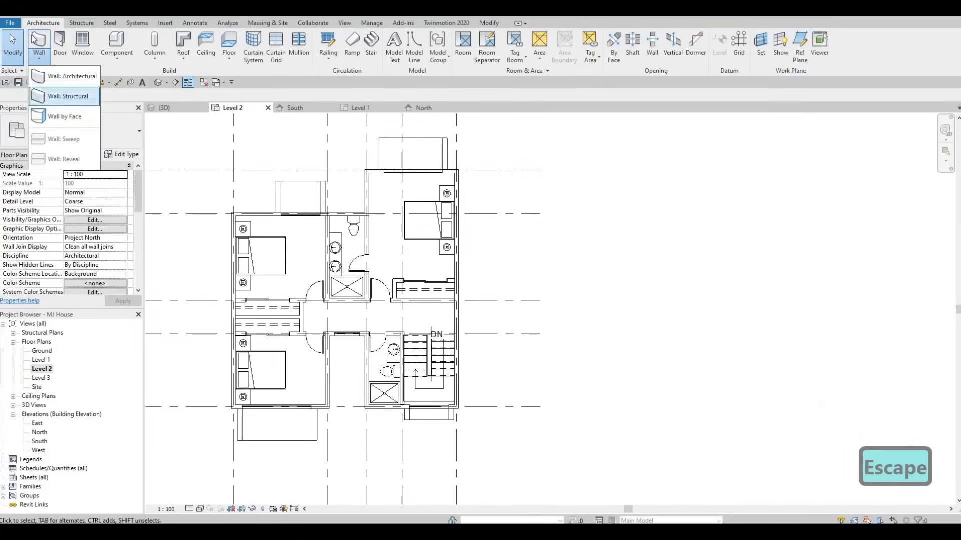
left_click(71, 77)
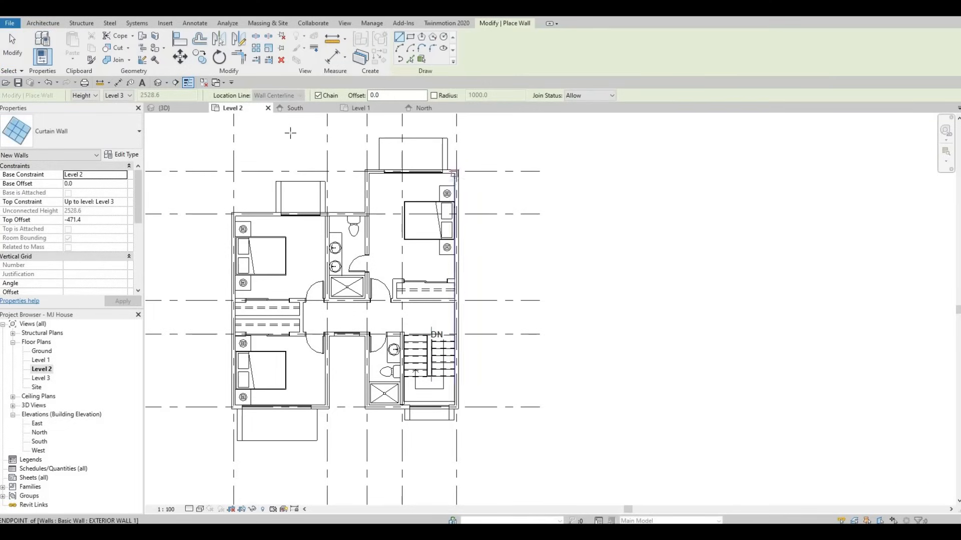
scroll(515, 187, "up", 5)
middle_click_drag(598, 208, 609, 211)
scroll(609, 210, "up", 1)
left_click(608, 210)
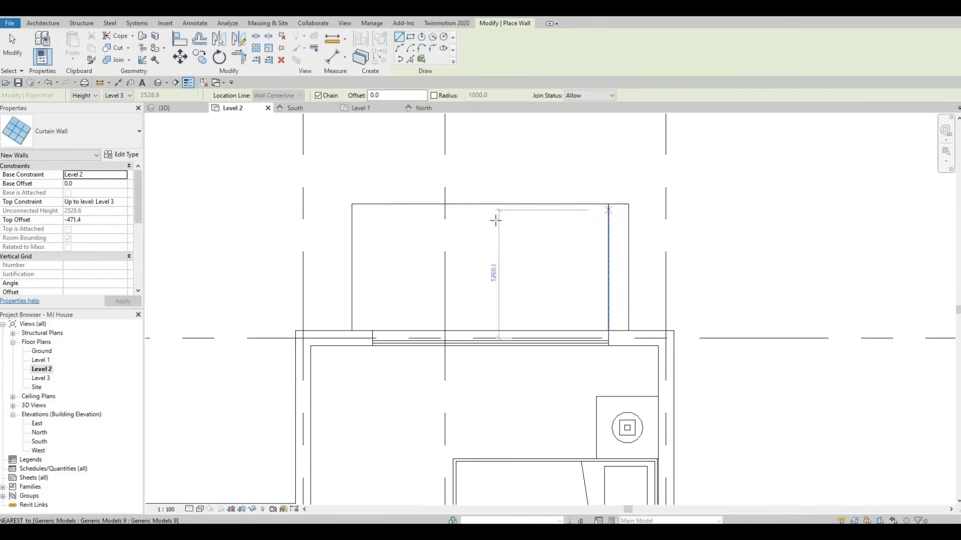
left_click(360, 214)
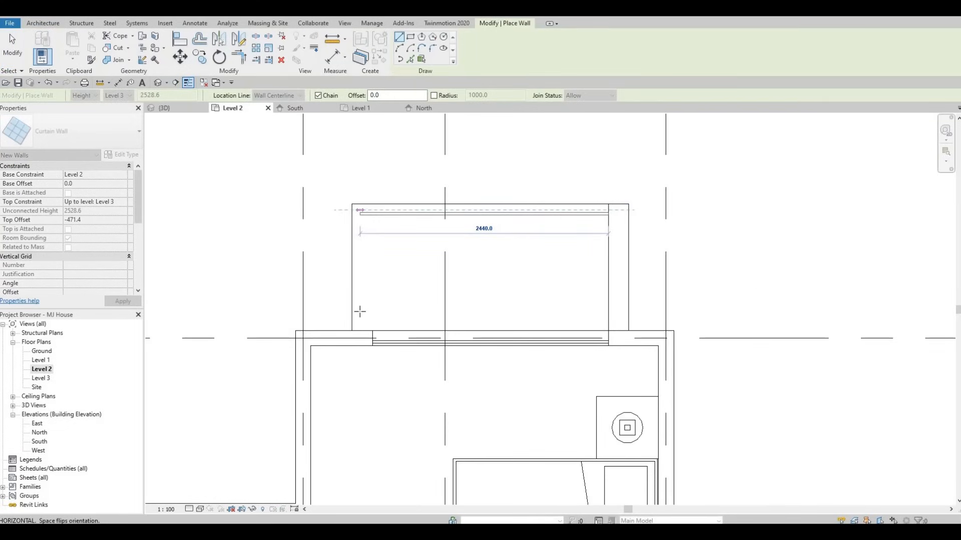
key("Escape")
left_click(359, 331)
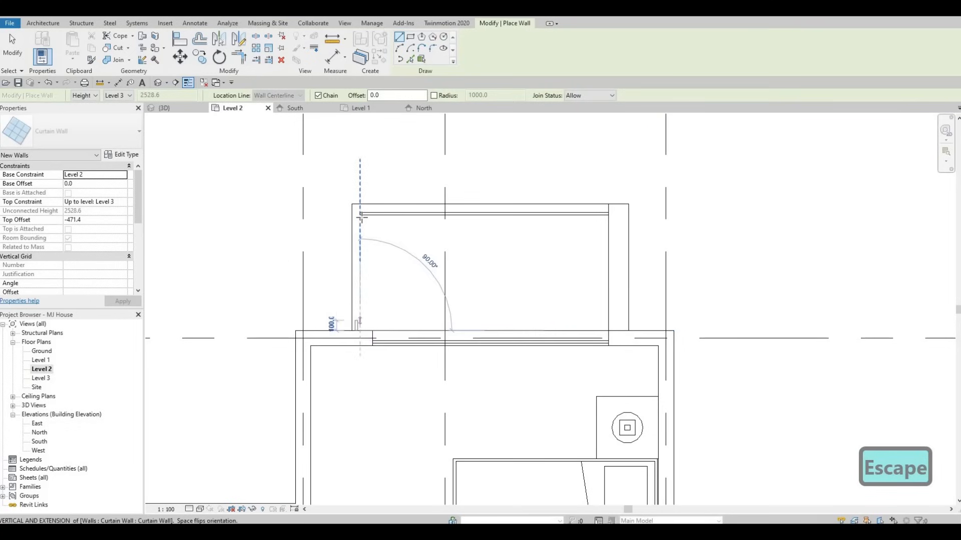
left_click(360, 216)
left_click(359, 216)
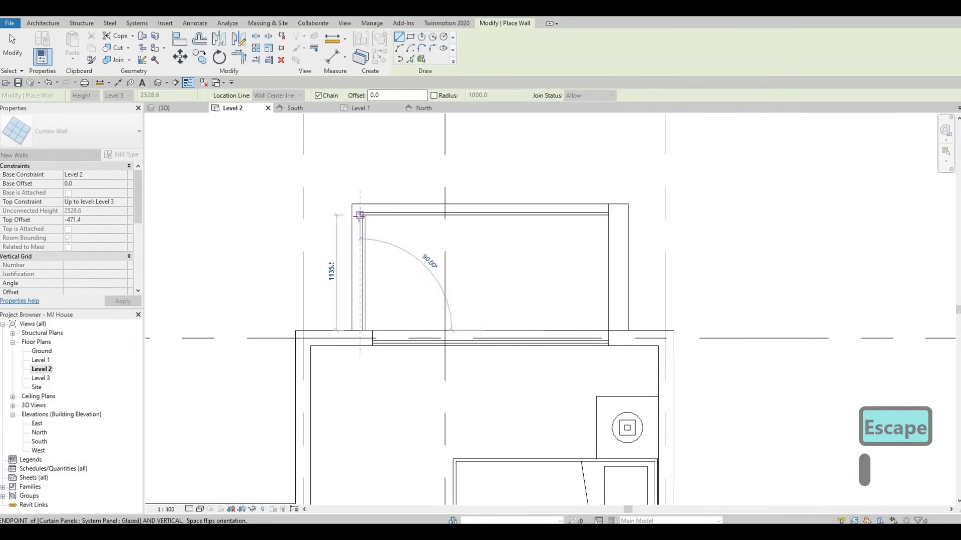
key("Escape")
key("Escape")
key("Escape")
Nudge the balcony's left curtain wall segment slightly to the left.
scroll(367, 231, "up", 2)
left_click(367, 231)
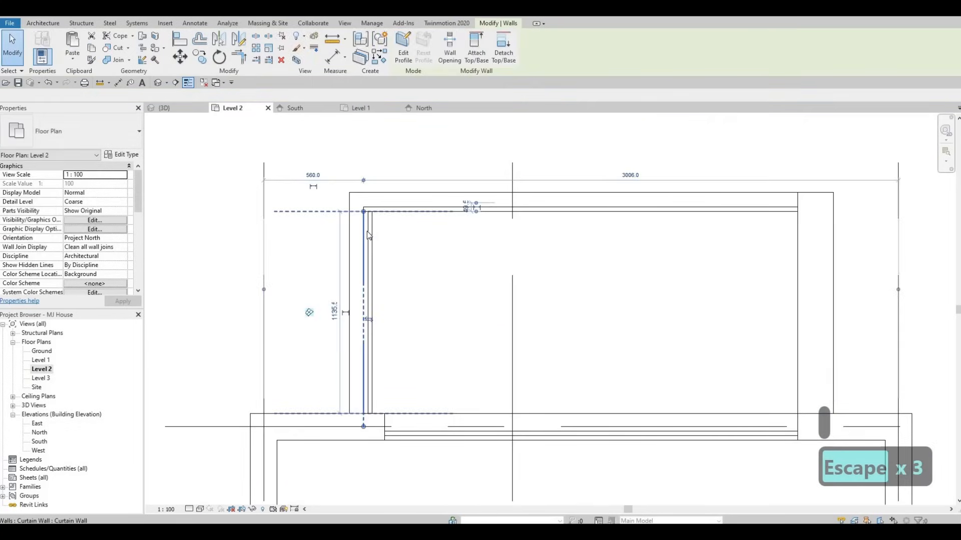
key("Left")
key("Left")
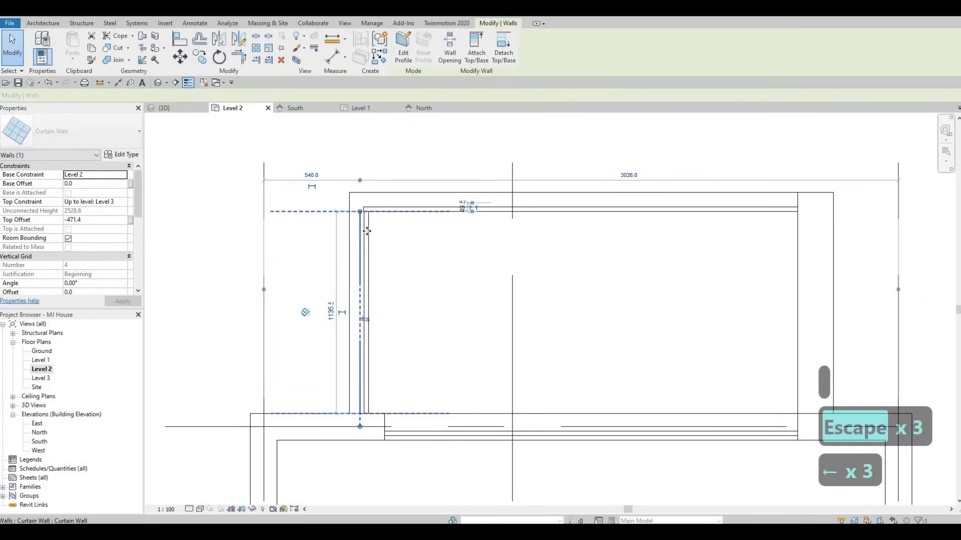
key("Escape")
key("Escape")
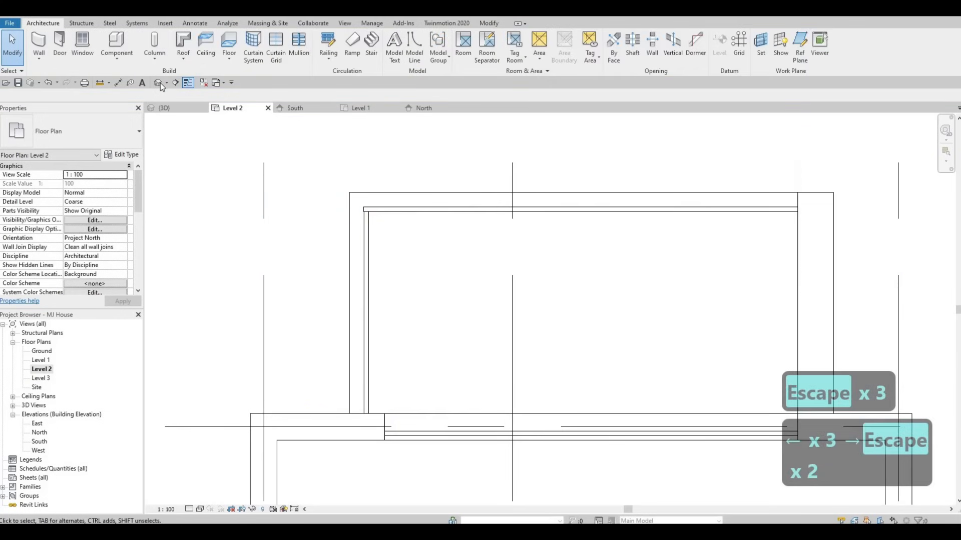
In the 3D view, lower the top of the balcony's front curtain wall to about 1415 mm height.
left_click(159, 82)
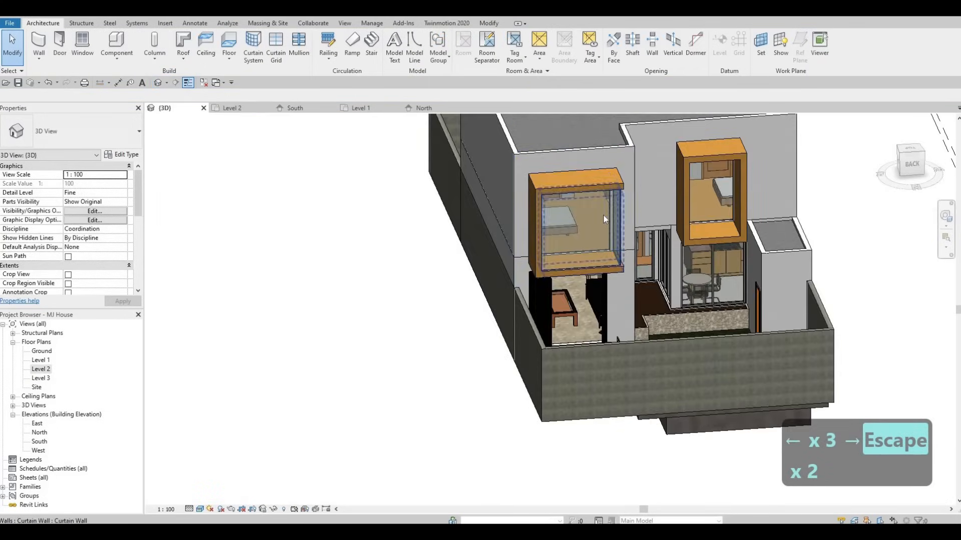
left_click(580, 210)
scroll(576, 210, "up", 3)
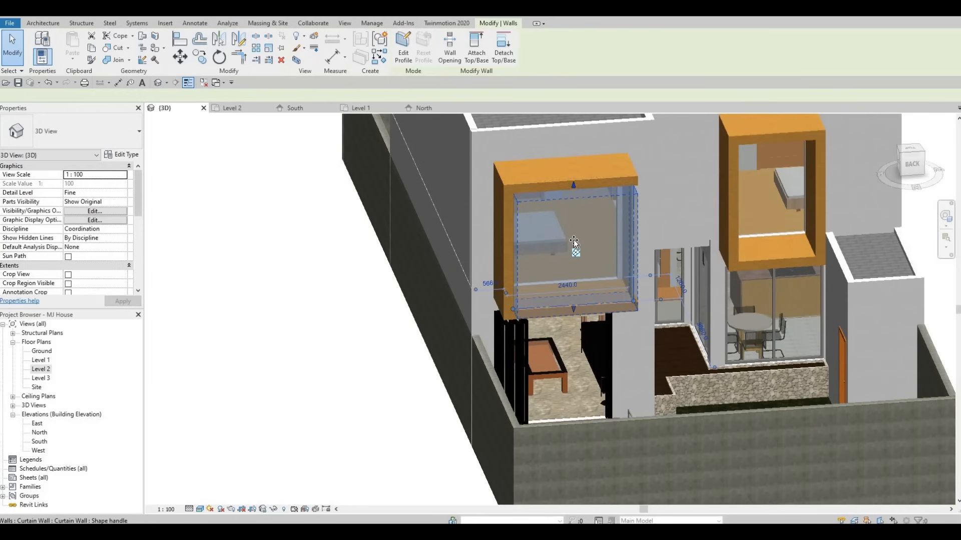
left_click_drag(573, 185, 573, 241)
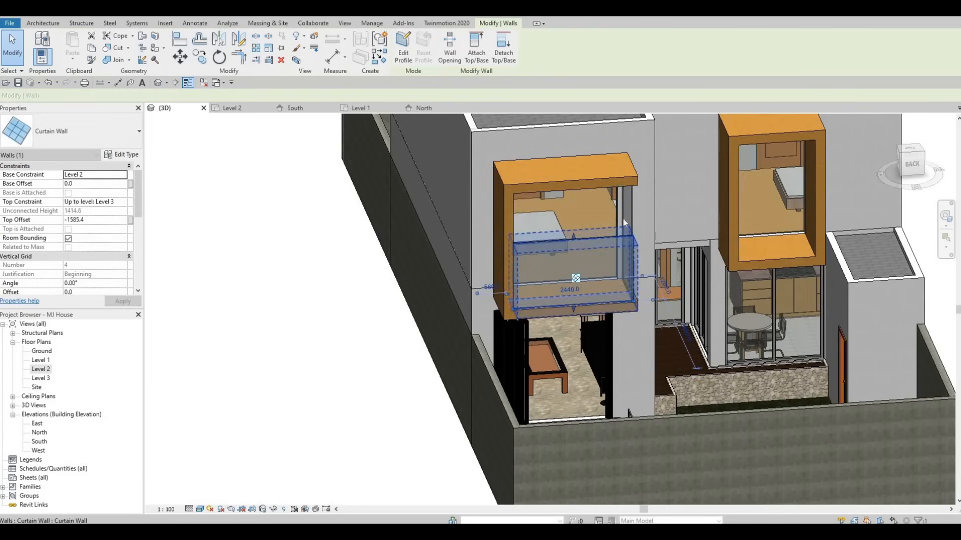
Try to lower the top of the balcony's side curtain wall, then undo it.
middle_click_drag(624, 222, 631, 213, "shift")
left_click(640, 196)
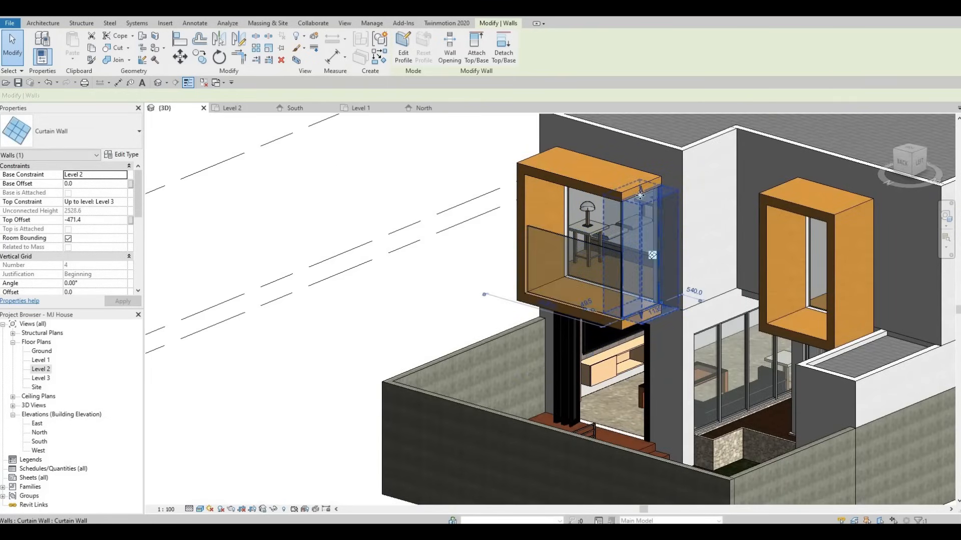
left_click_drag(640, 195, 641, 243)
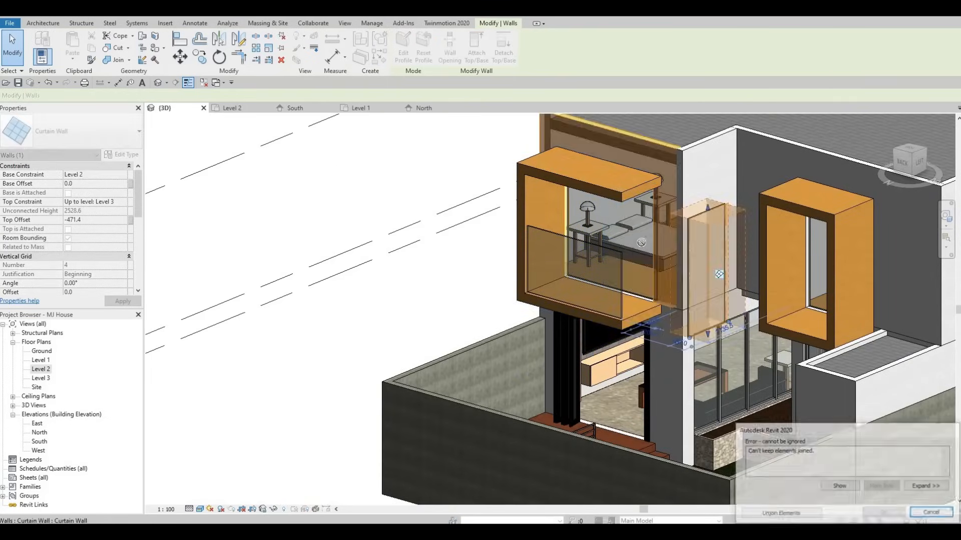
key("ctrl+z")
key("Escape")
key("Escape")
Lower the top of the balcony's side curtain wall to parapet height like the front one.
scroll(562, 251, "up", 3)
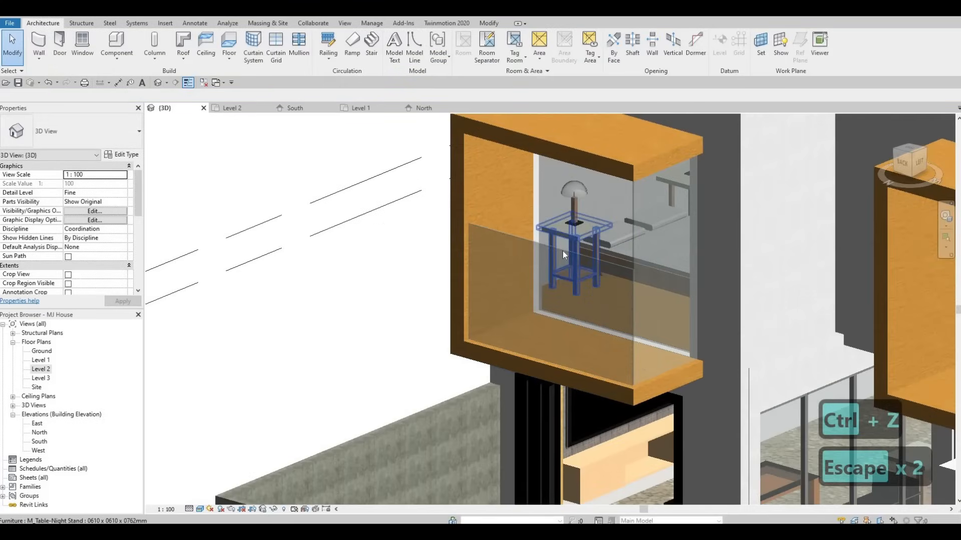
left_click(546, 274)
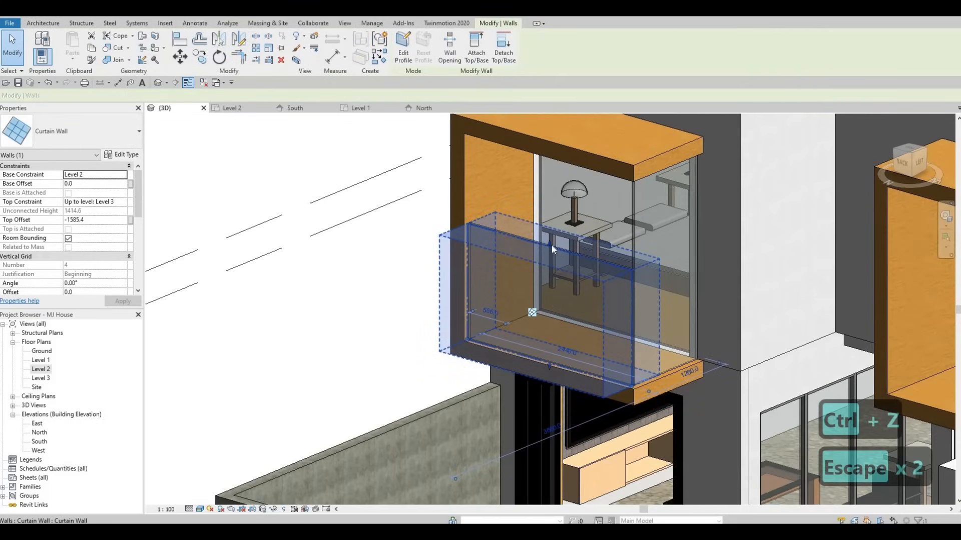
left_click_drag(550, 245, 623, 210)
key("Escape")
left_click(660, 165)
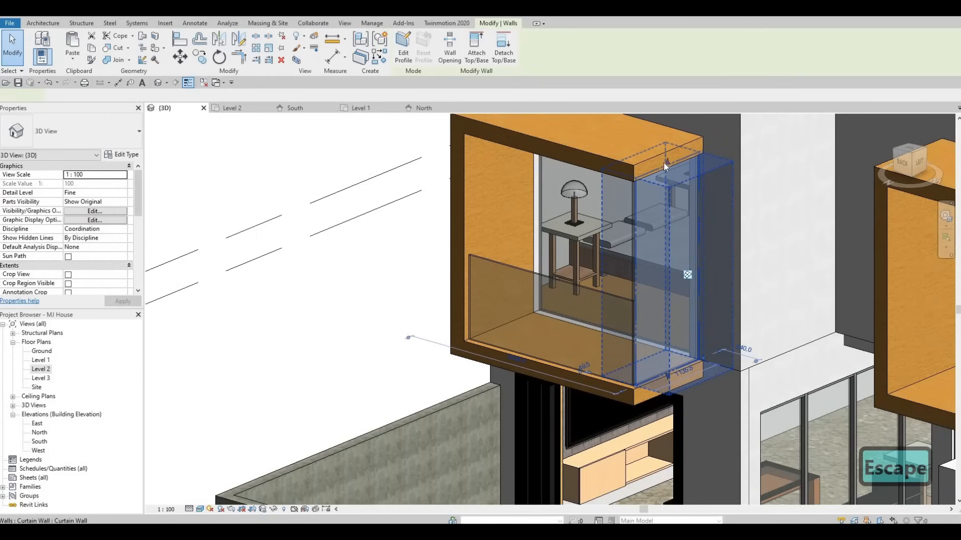
left_click_drag(667, 163, 647, 274)
key("Escape")
key("Escape")
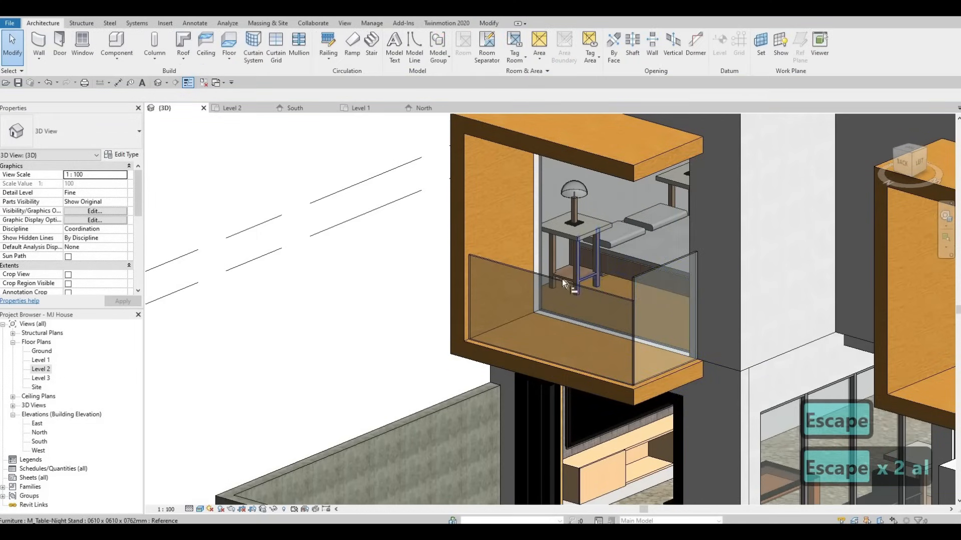
key("a")
key("l")
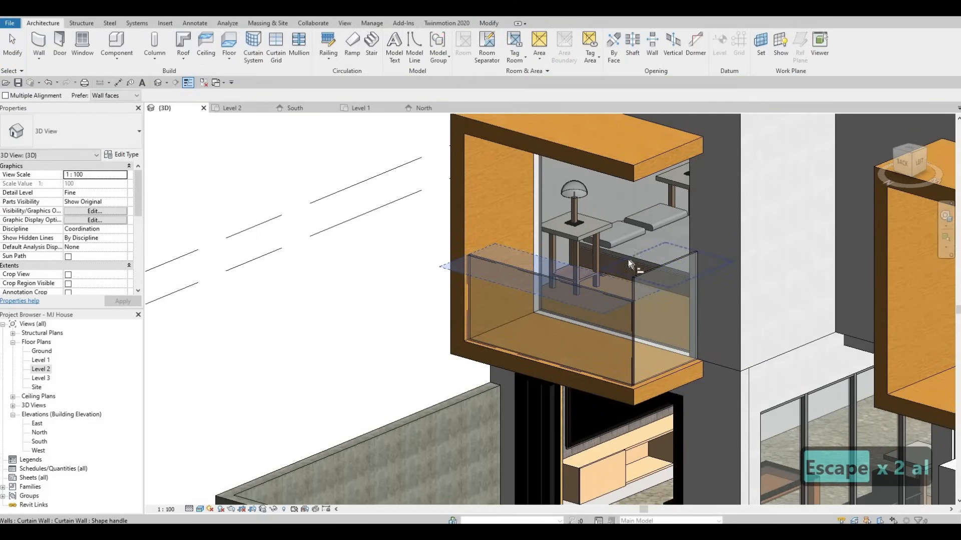
left_click(629, 260)
key("Escape")
Create a similar parapet curtain wall about 1560 mm long along the outer edge of another Level 2 balcony.
scroll(651, 268, "down", 4)
middle_click_drag(709, 264, 695, 262, "shift")
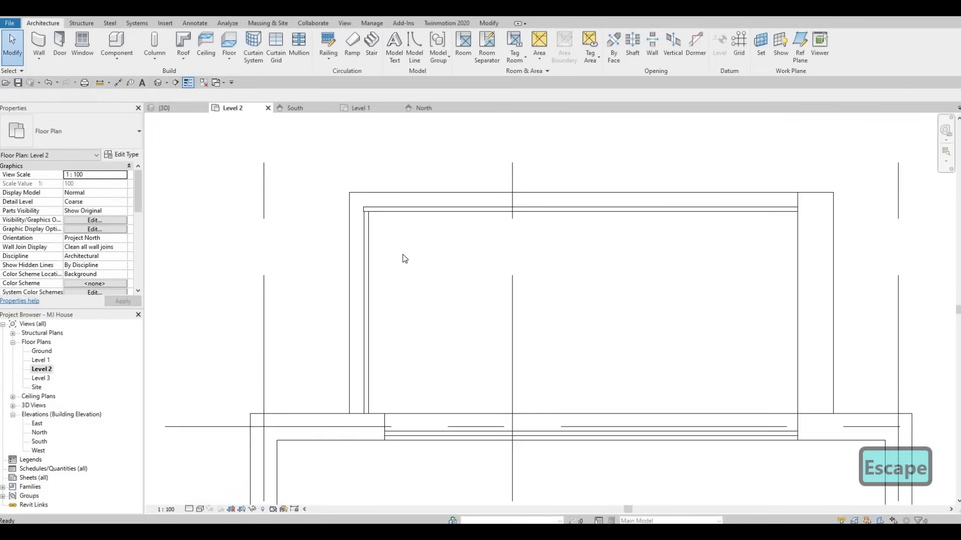
key("Escape")
key("Escape")
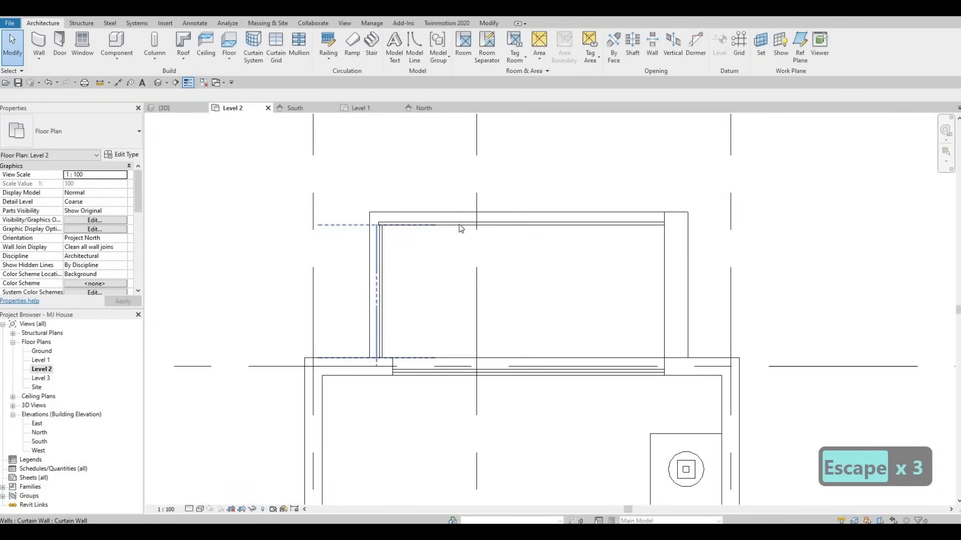
left_click(452, 225)
key("c")
key("s")
scroll(450, 253, "down", 1)
middle_click_drag(450, 253, 735, 221)
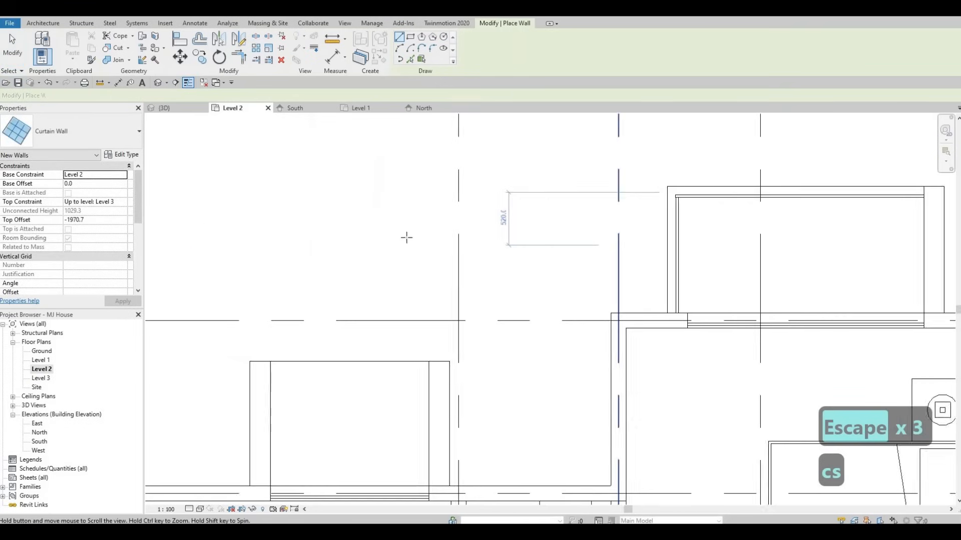
scroll(380, 270, "down", 2)
middle_click_drag(335, 318, 467, 311)
scroll(467, 310, "up", 1)
middle_click_drag(422, 337, 466, 313)
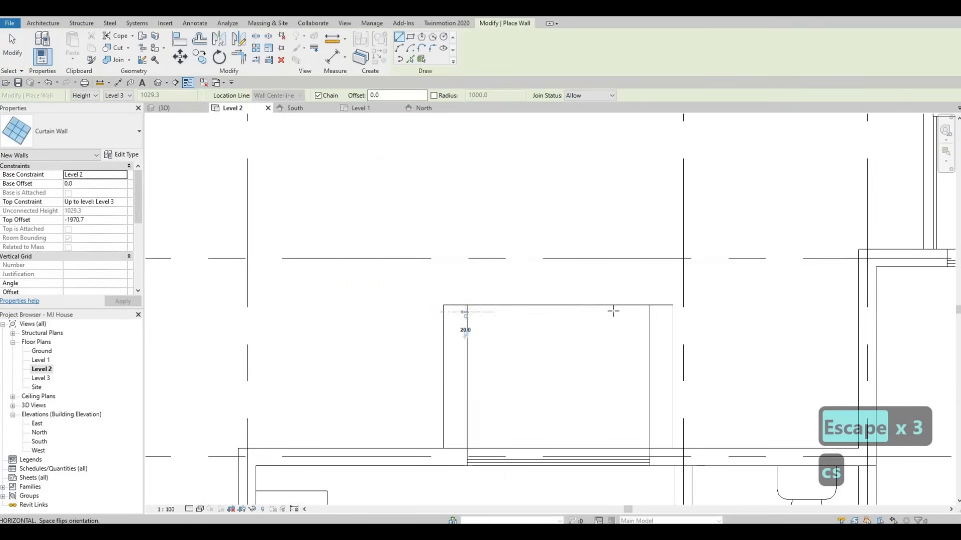
left_click(467, 311)
left_click(648, 311)
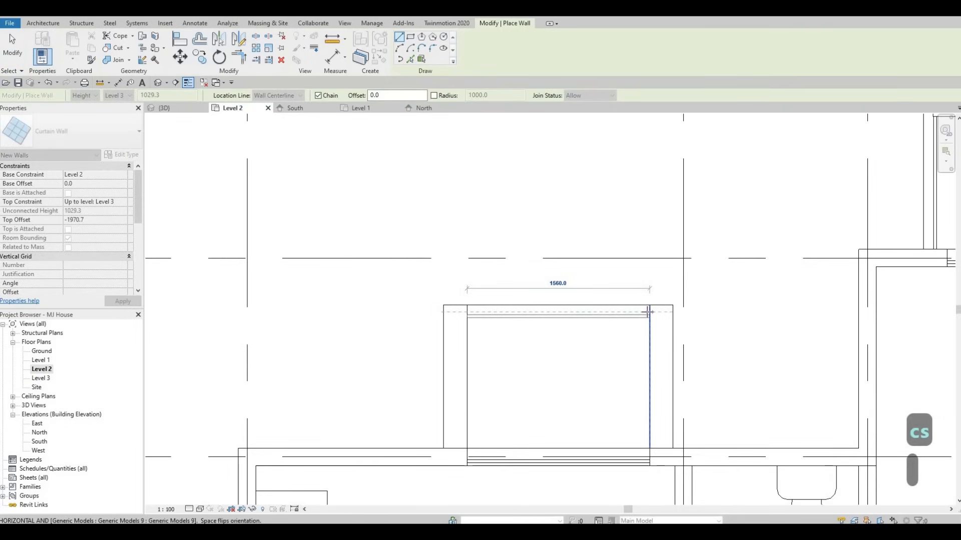
key("Escape")
Draw parapet curtain walls along the front, about 2920 mm, and the right side of the lower bedroom's balcony.
scroll(620, 311, "down", 8)
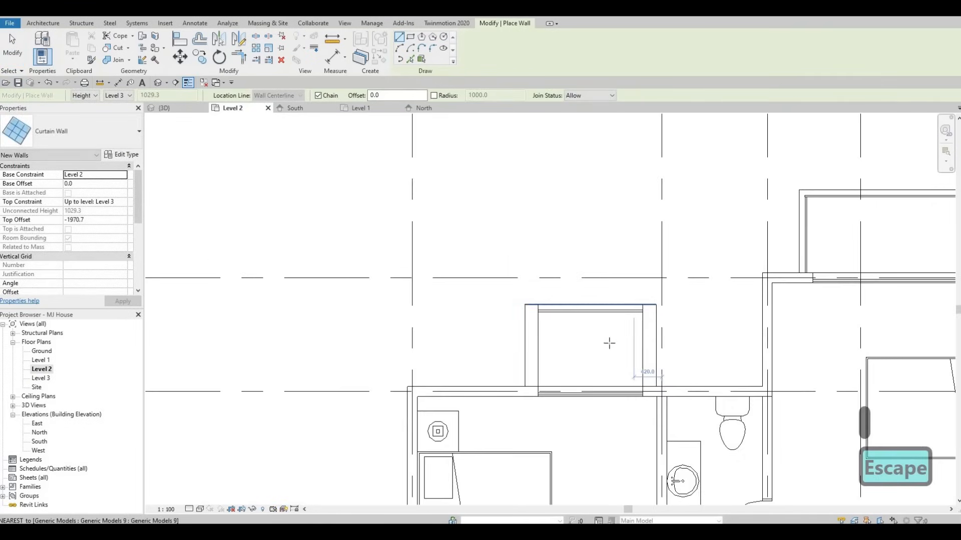
scroll(422, 368, "up", 6)
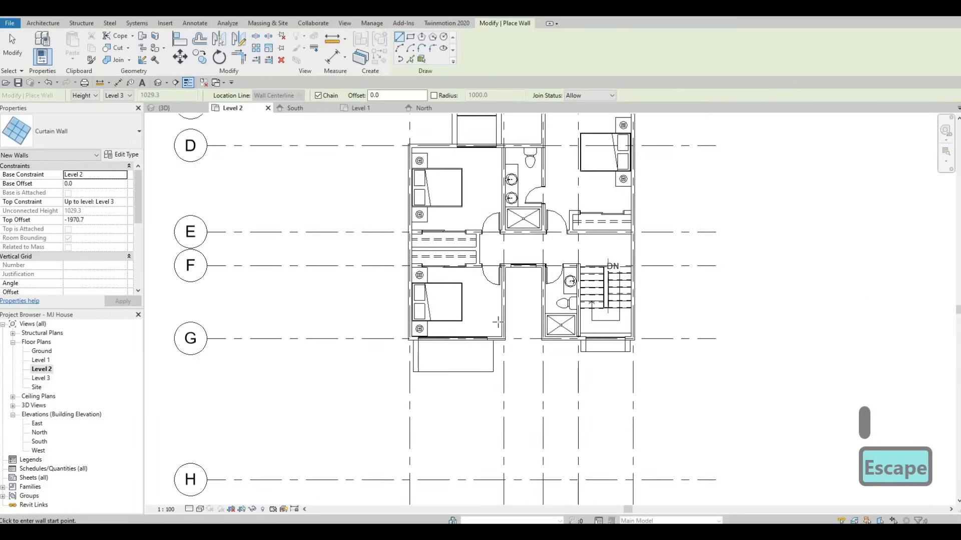
left_click(385, 385)
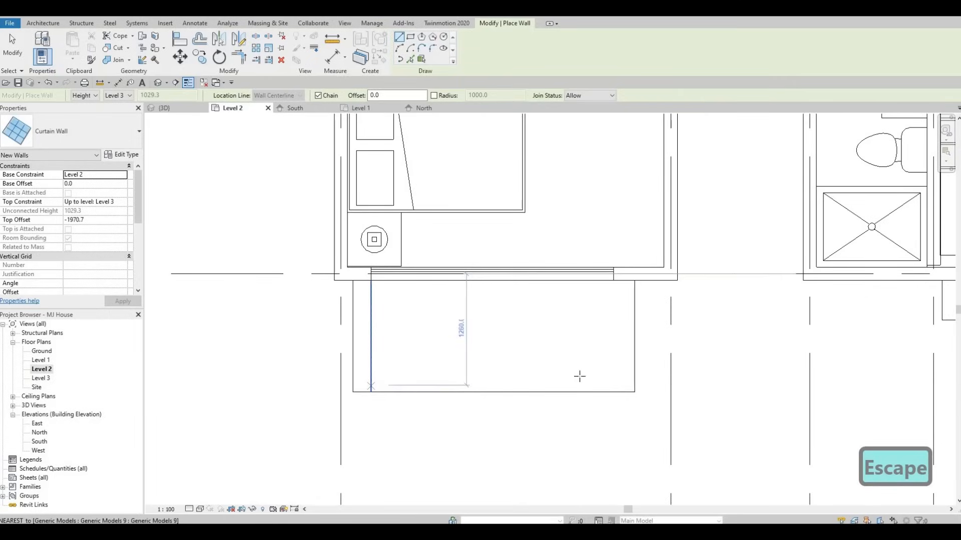
left_click(628, 382)
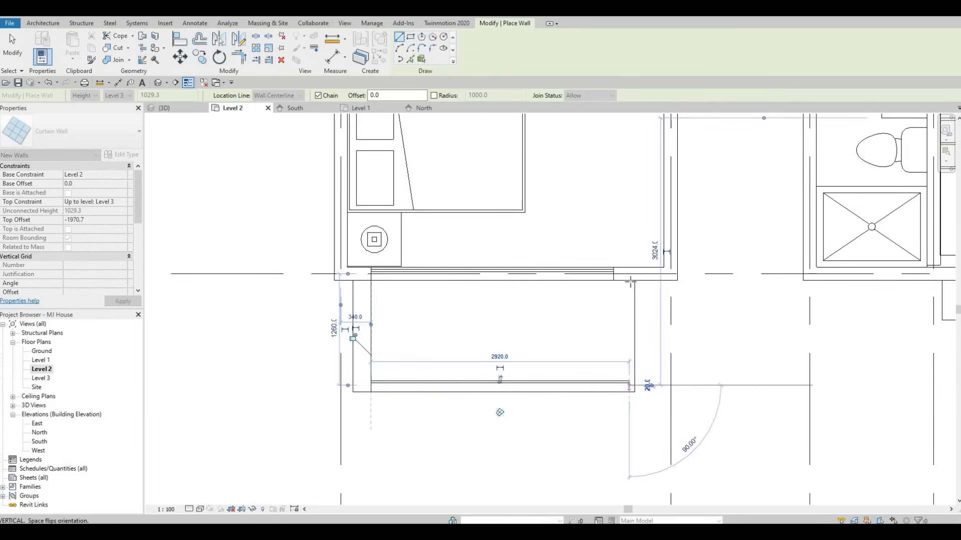
key("Escape")
left_click(630, 281)
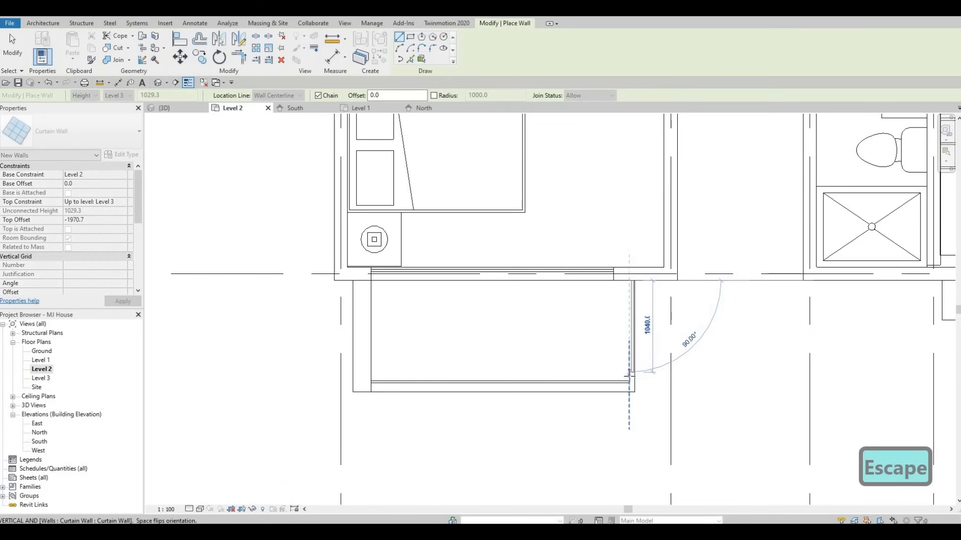
scroll(629, 374, "up", 2)
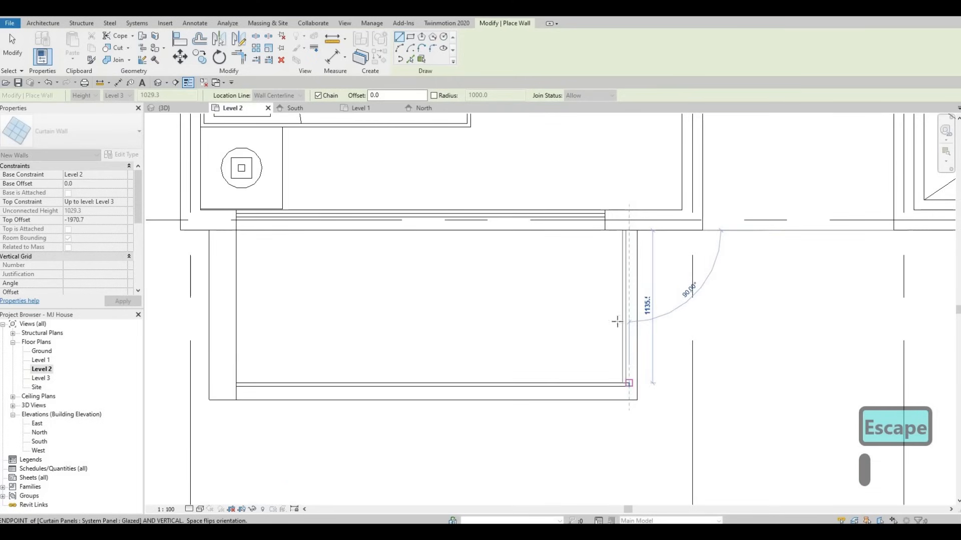
left_click(629, 383)
key("Escape")
Inspect the new balcony parapet walls in the 3D view and return to the Level 2 plan.
scroll(625, 318, "down", 2)
scroll(441, 296, "down", 3)
middle_click_drag(442, 292, 180, 284)
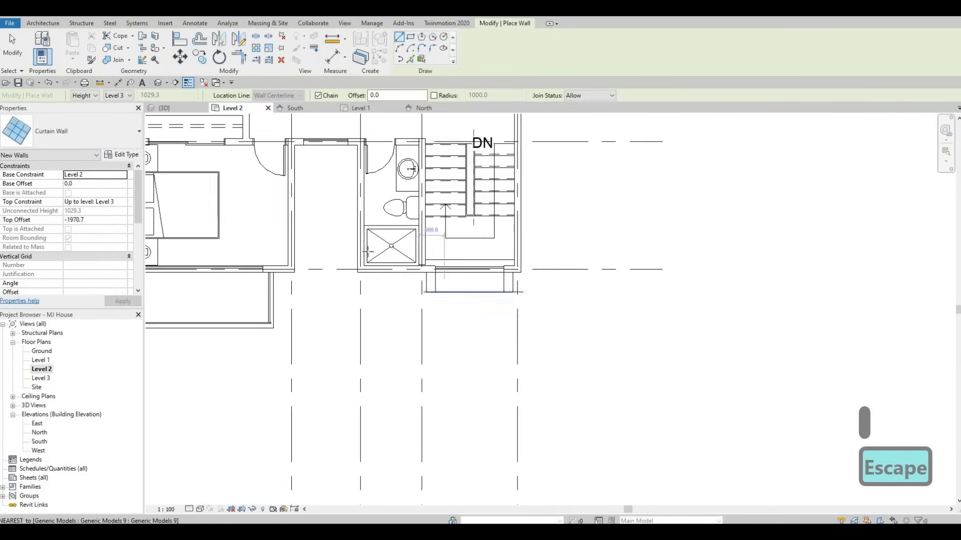
scroll(368, 252, "up", 3)
middle_click_drag(329, 224, 284, 206)
scroll(284, 206, "down", 4)
key("Escape")
key("Escape")
middle_click_drag(298, 144, 376, 145)
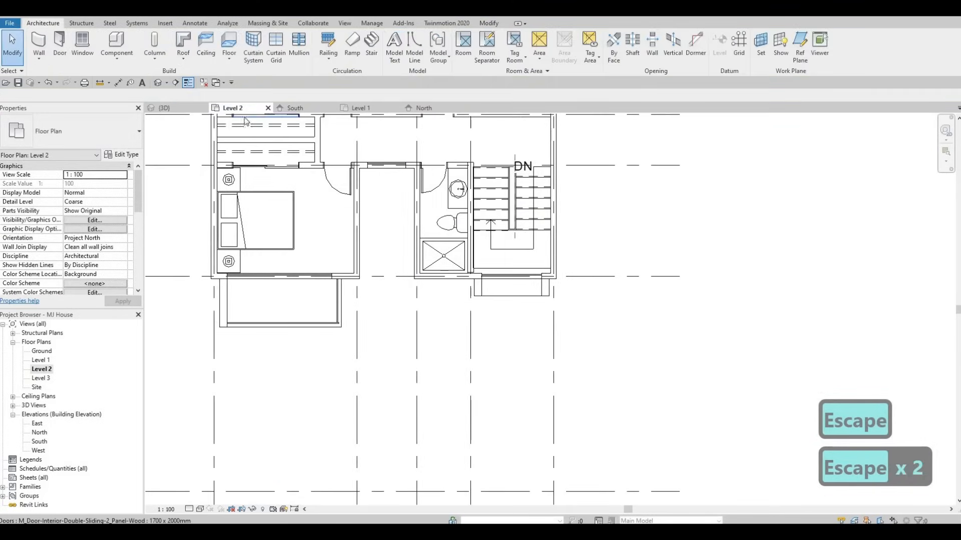
left_click(179, 109)
middle_click_drag(484, 322, 505, 347, "shift")
middle_click_drag(163, 381, 140, 365, "shift")
double_click(41, 369)
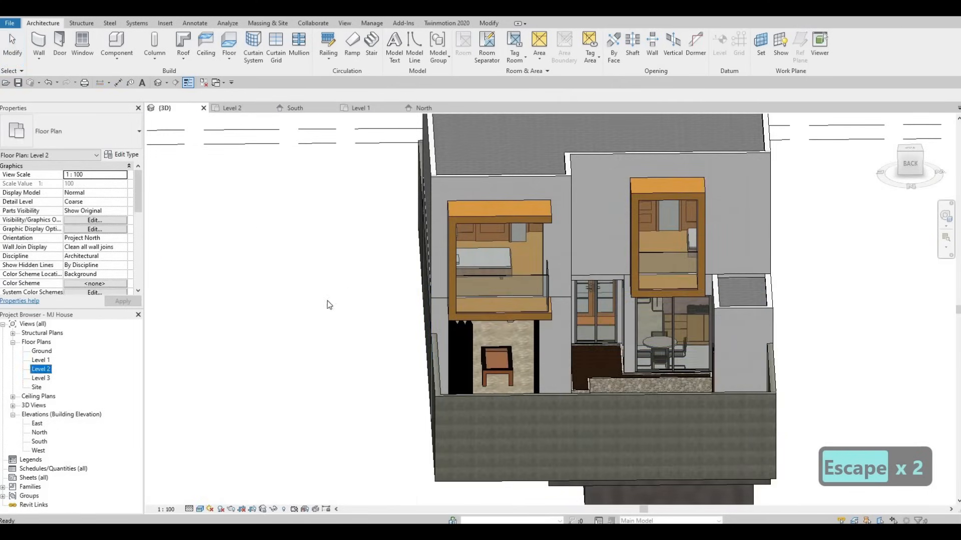
scroll(339, 326, "up", 5)
key("Escape")
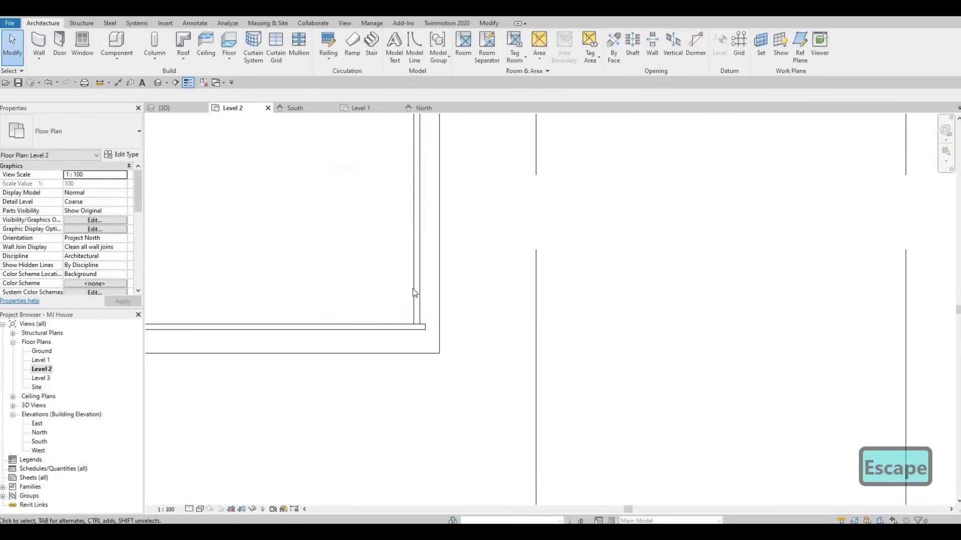
Nudge the balcony's right side curtain wall slightly to the right.
left_click(414, 293)
key("Right")
key("Right")
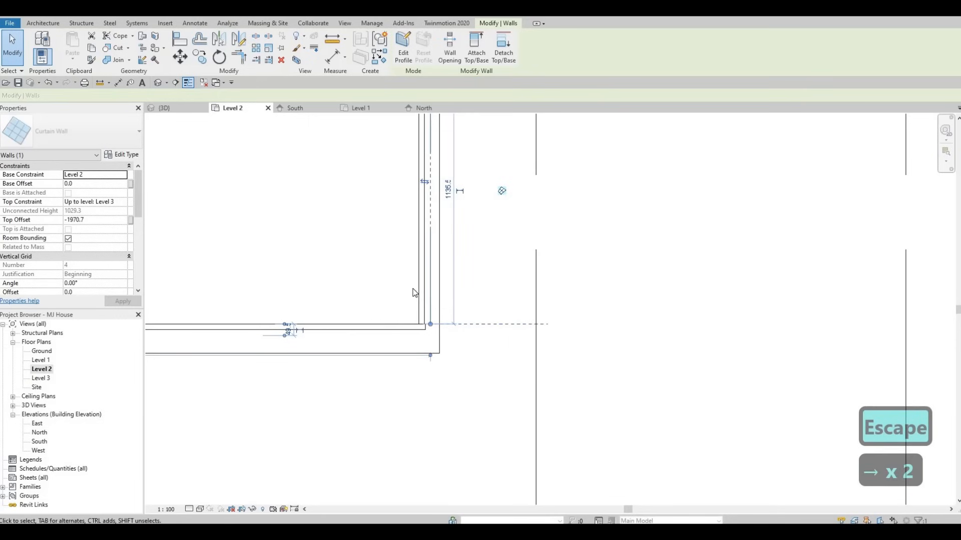
key("Escape")
Review the balconies and their parapet curtain walls in the default 3D view.
scroll(455, 338, "down", 5)
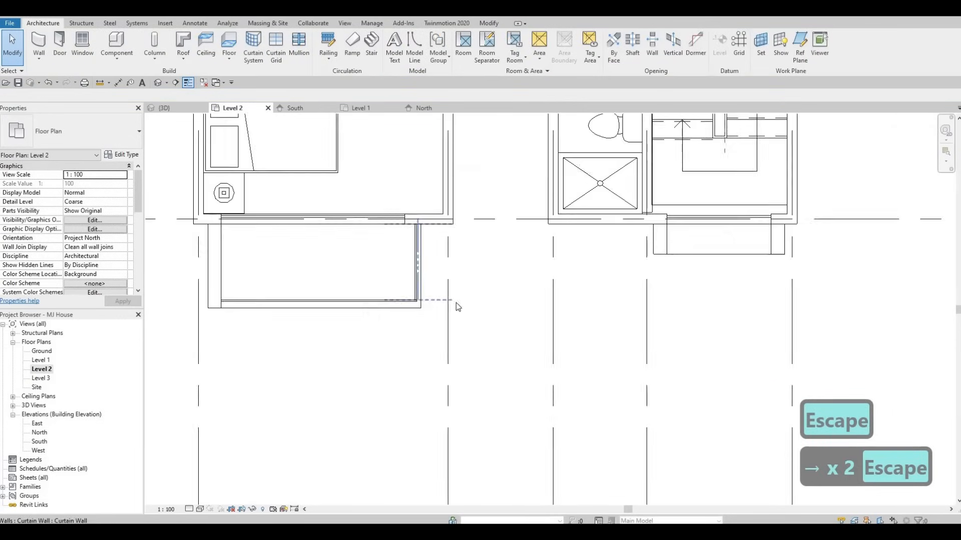
scroll(420, 240, "up", 10)
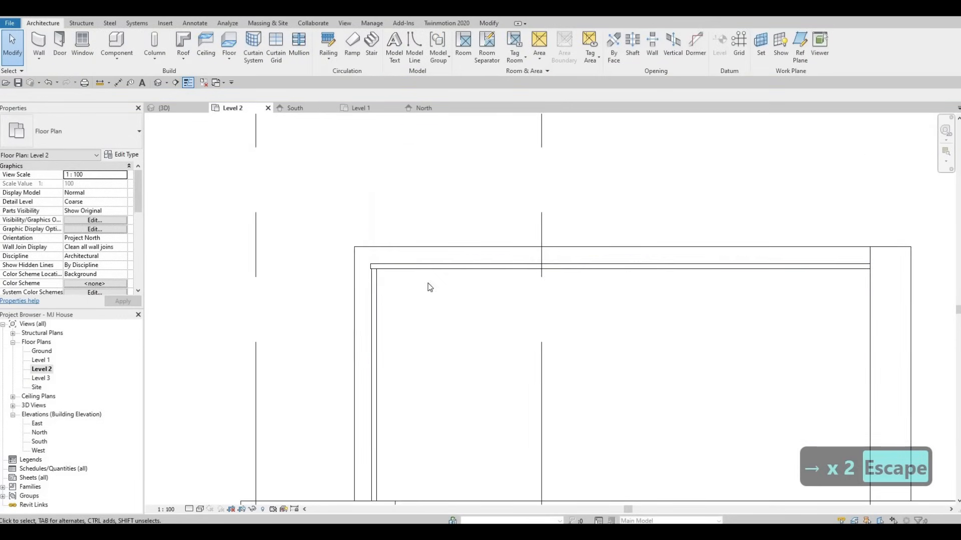
scroll(504, 304, "down", 4)
scroll(193, 140, "down", 2)
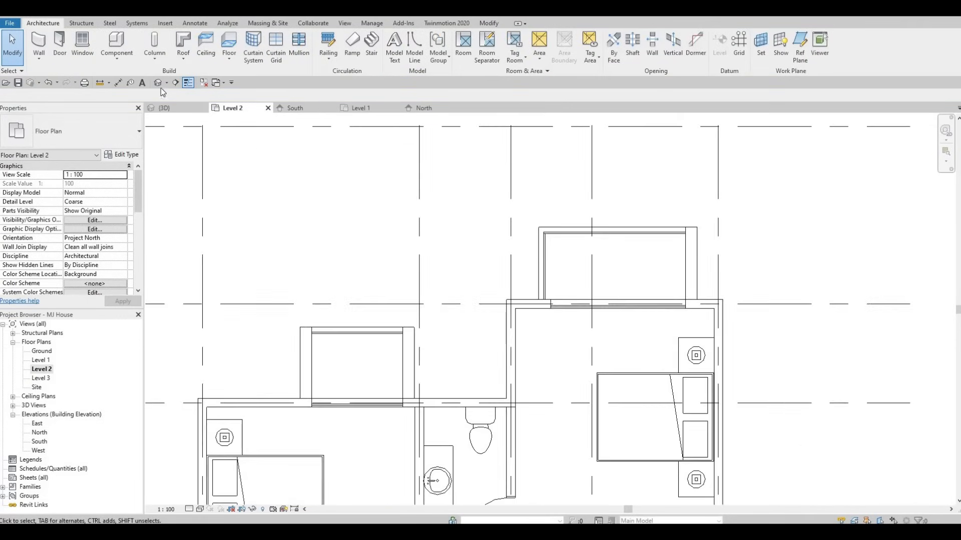
left_click(159, 83)
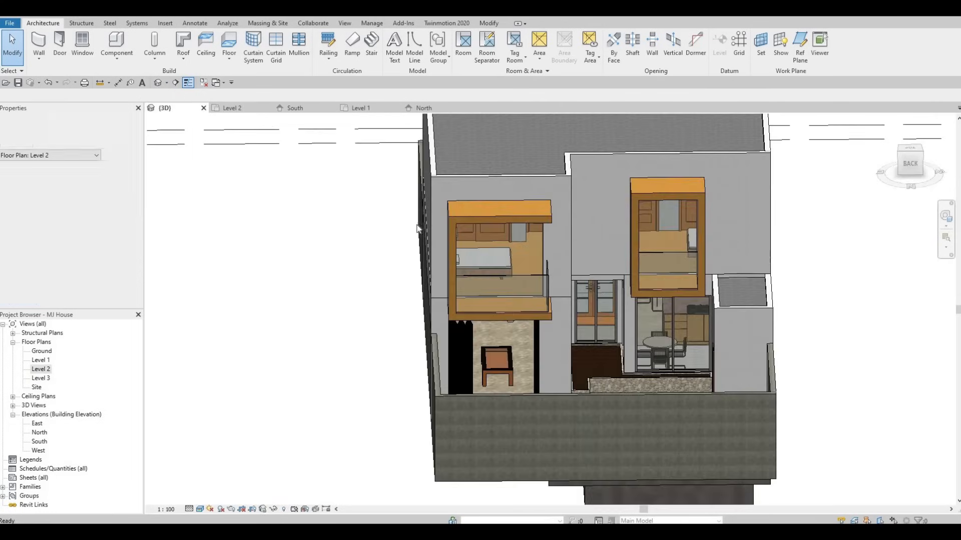
middle_click_drag(711, 256, 320, 275, "shift")
scroll(320, 275, "up", 2)
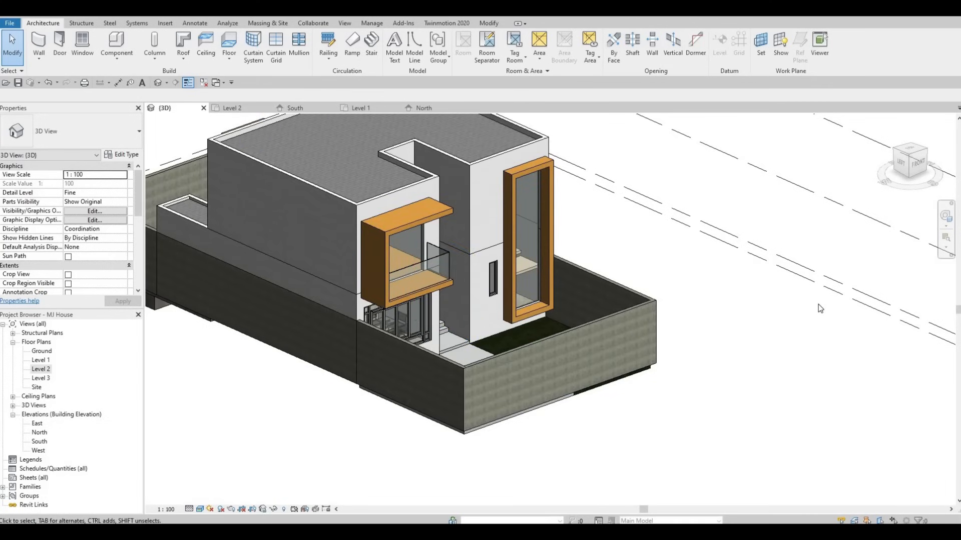